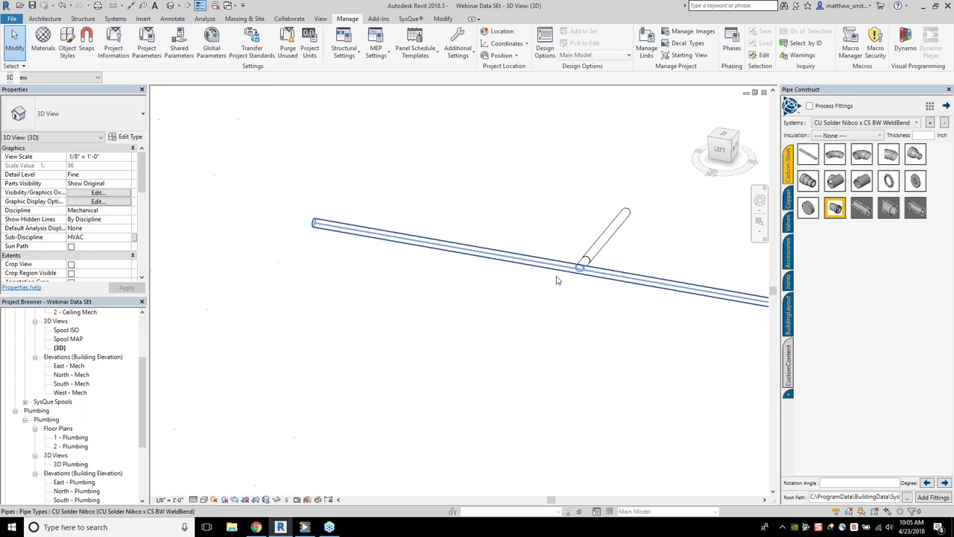
pyautogui.scroll(-2, 639, 331)
pyautogui.scroll(-2, 638, 332)
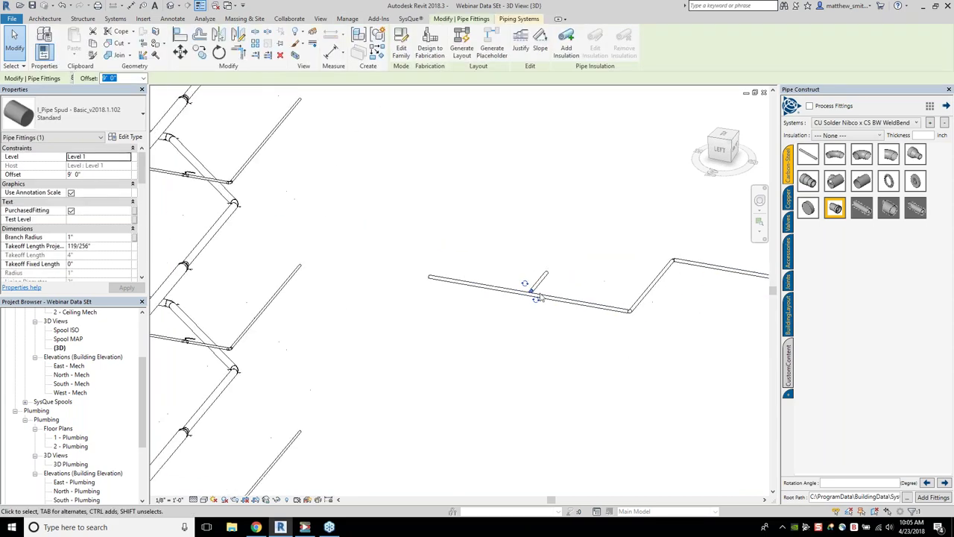
pyautogui.scroll(2, 551, 269)
pyautogui.scroll(-2, 552, 268)
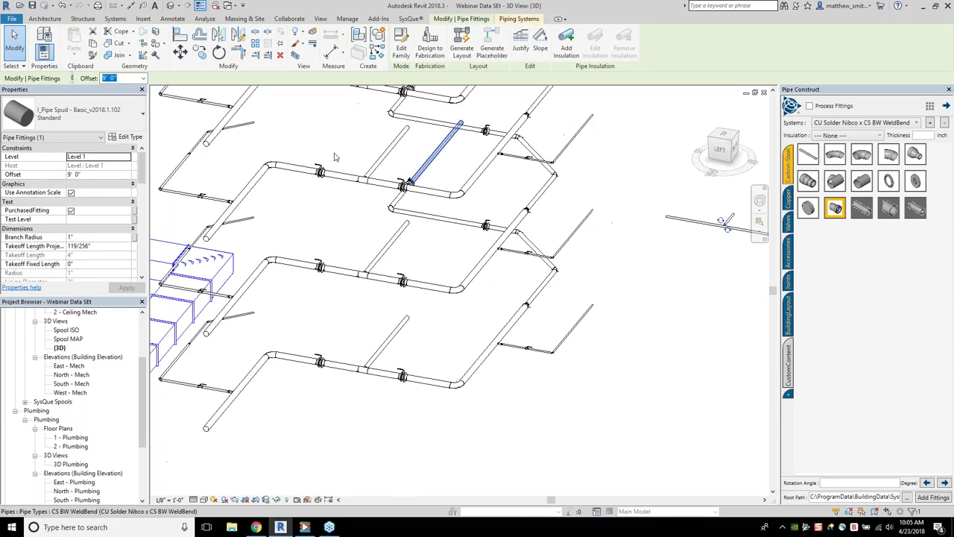
pyautogui.scroll(1, 350, 186)
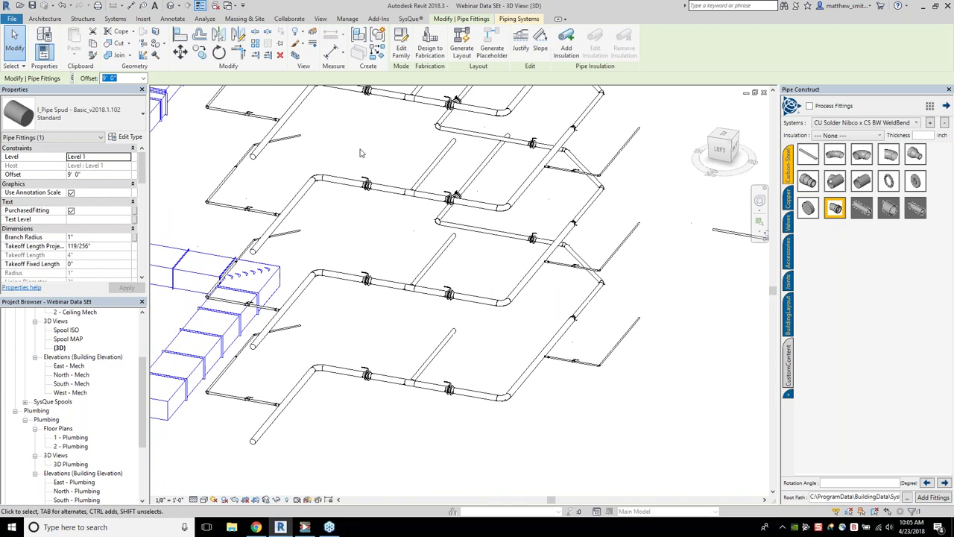
# - Review the list of project parameters available to elements in this project, including Alternate Description and Alternate Description II, without changing it
pyautogui.click(347, 19)
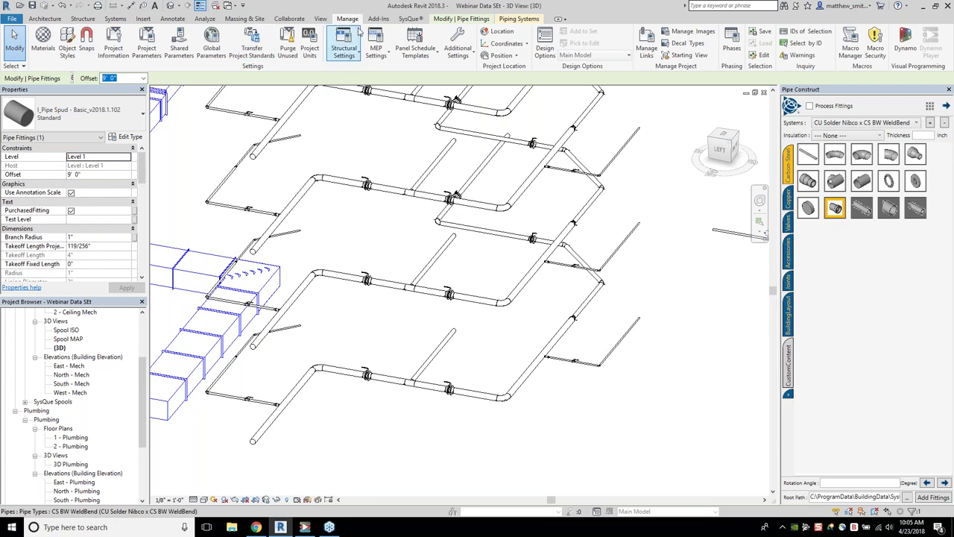
pyautogui.click(145, 58)
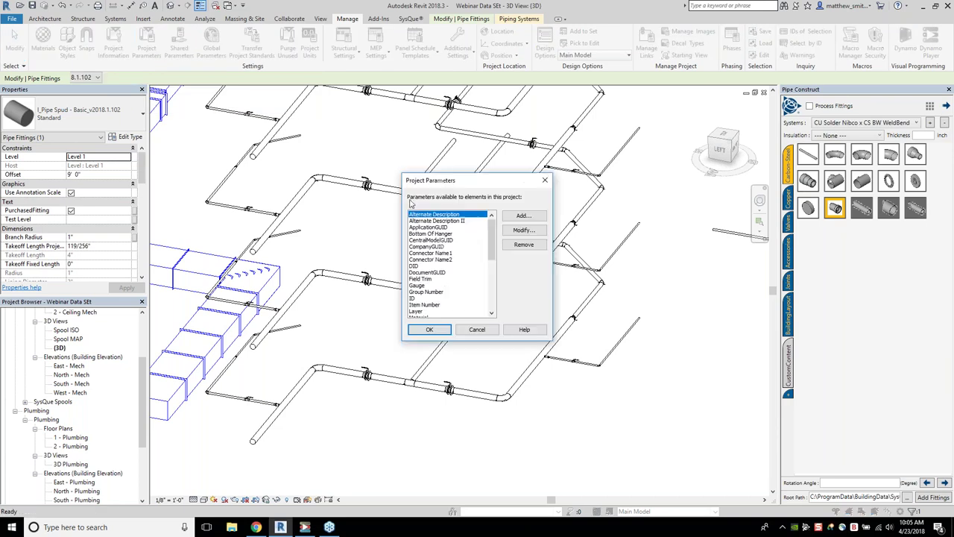
pyautogui.moveTo(491, 238)
pyautogui.mouseDown()
pyautogui.moveTo(494, 265)
pyautogui.moveTo(492, 240)
pyautogui.mouseUp()
pyautogui.scroll(-3, 460, 224)
pyautogui.scroll(-5, 468, 260)
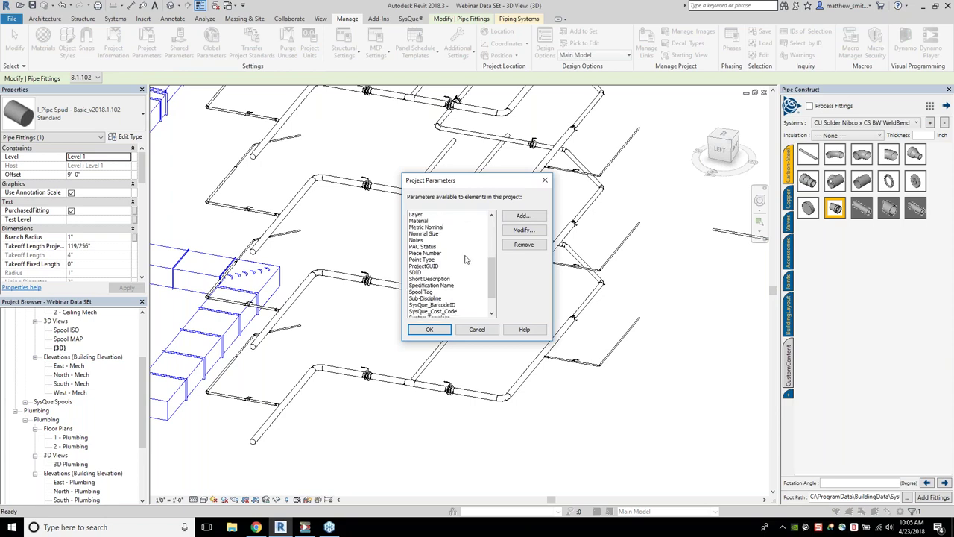
pyautogui.moveTo(495, 301); pyautogui.dragTo(504, 240)
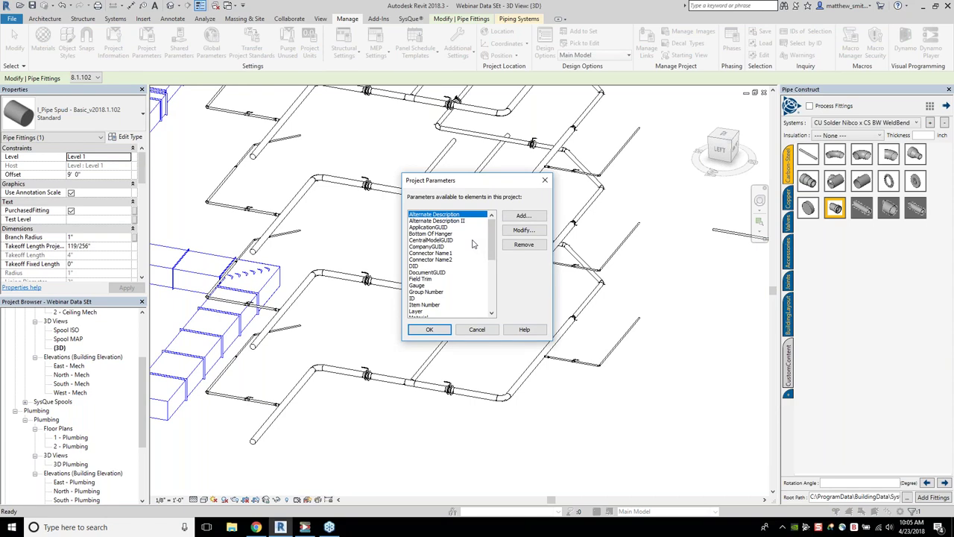
pyautogui.click(545, 180)
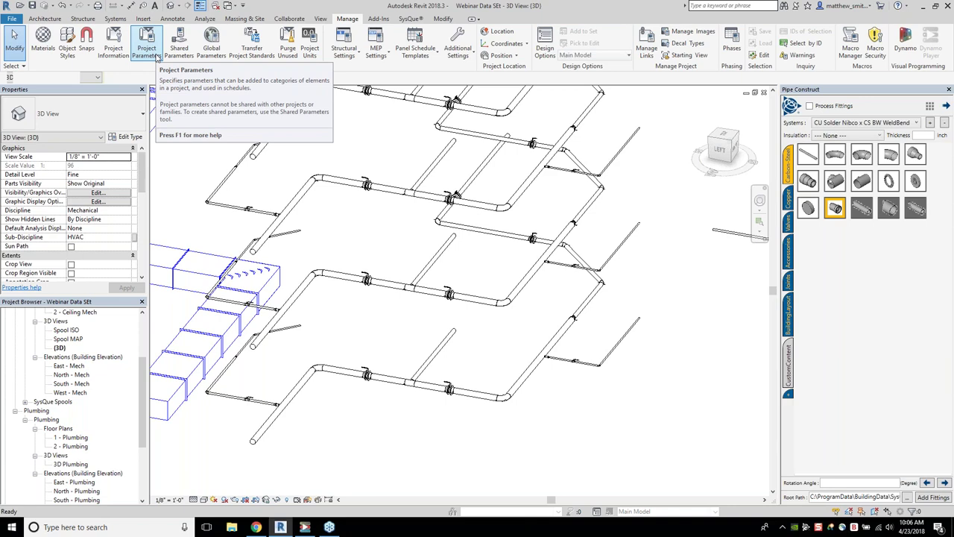
# - In the SysQue settings, set the image description to Image with Description Instance
pyautogui.moveTo(489, 164); pyautogui.dragTo(468, 171, button='middle')
pyautogui.scroll(-2, 468, 171)
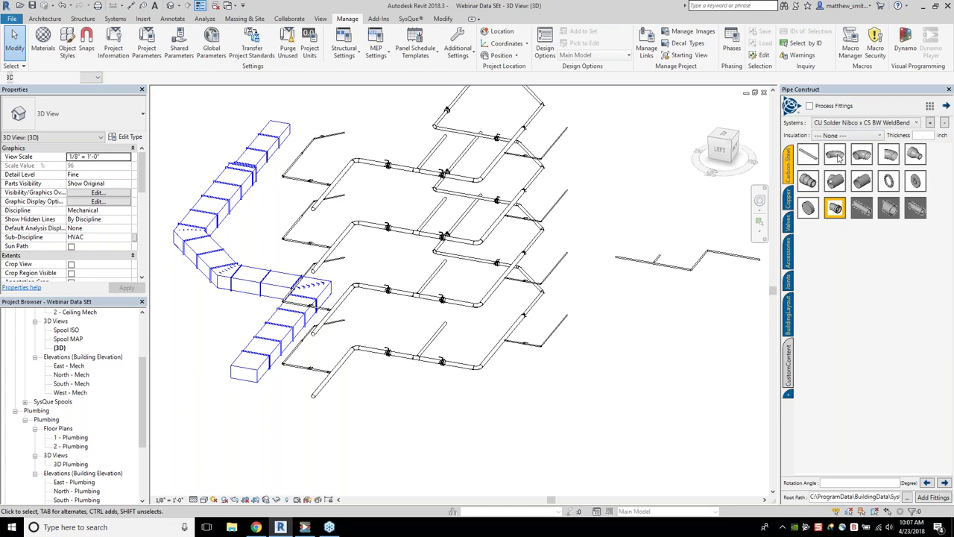
pyautogui.moveTo(839, 157)
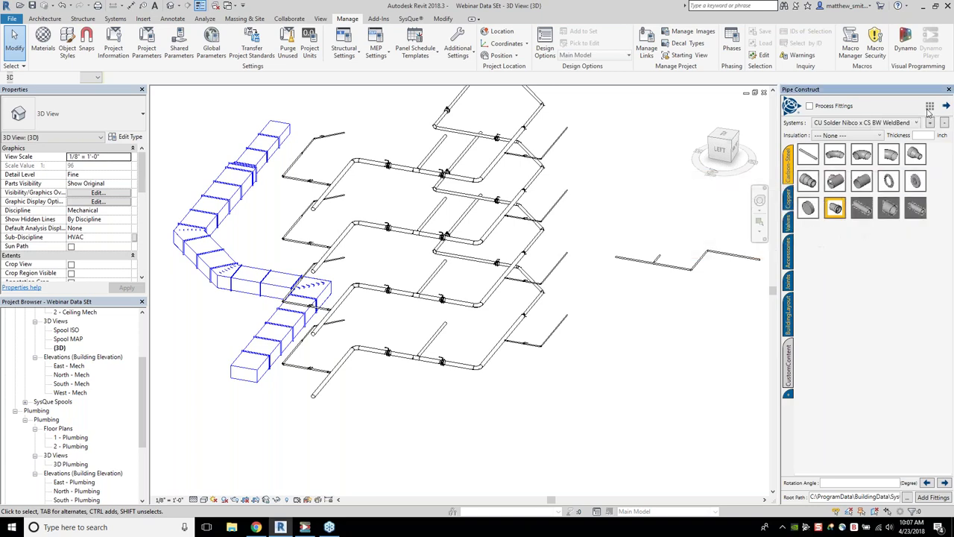
pyautogui.click(930, 108)
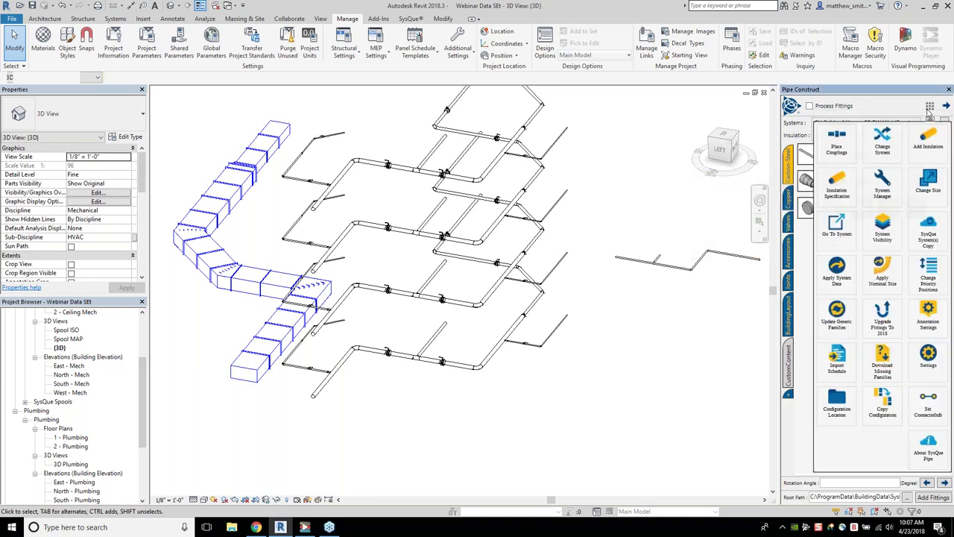
pyautogui.click(920, 370)
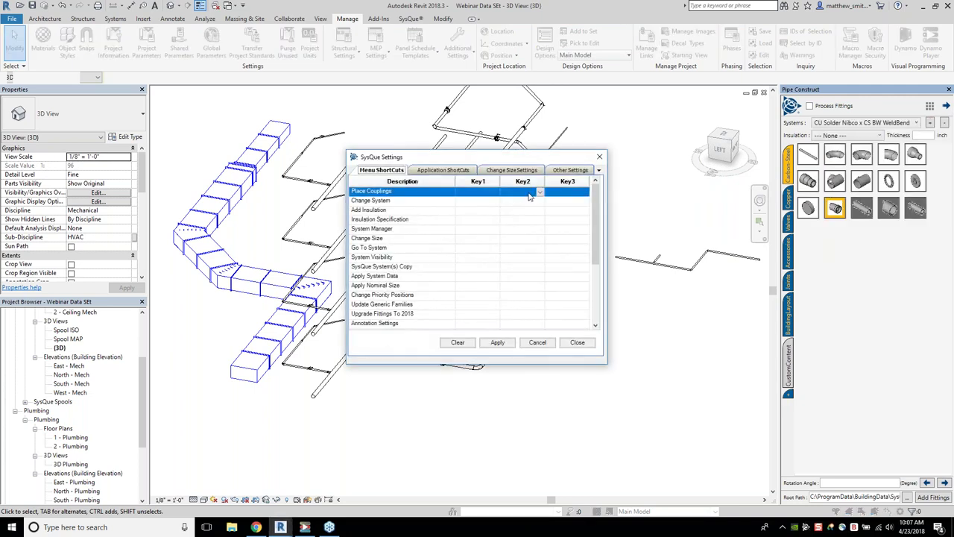
pyautogui.click(565, 171)
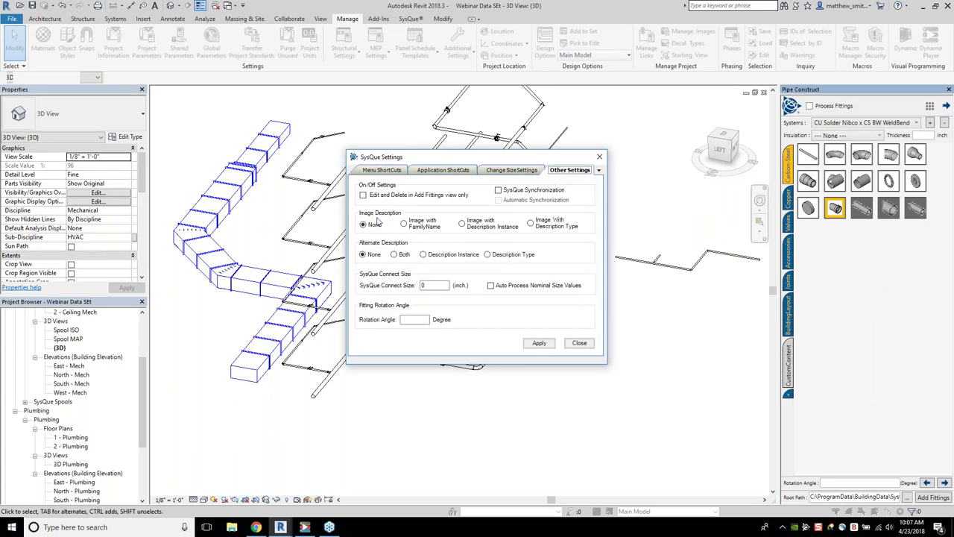
pyautogui.click(415, 226)
pyautogui.click(471, 226)
# - Set the alternate description option to Both, apply it and close the SysQue settings
pyautogui.click(402, 255)
pyautogui.click(539, 343)
pyautogui.click(531, 284)
pyautogui.click(579, 343)
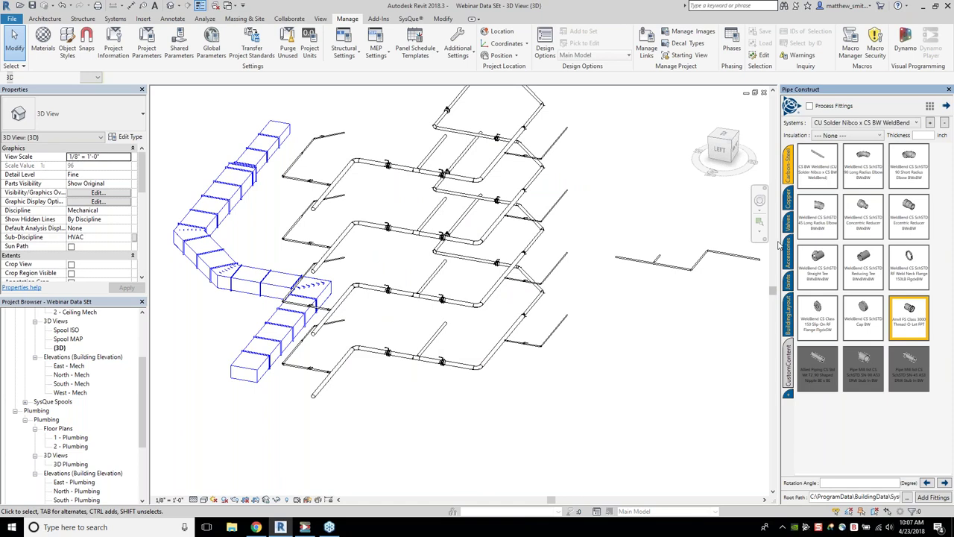
# - Widen the Pipe Construct palette and edit the carbon steel pipe, entering the instance description "A53 ERW Gr-B - SCH 40"
pyautogui.moveTo(778, 246); pyautogui.dragTo(753, 247)
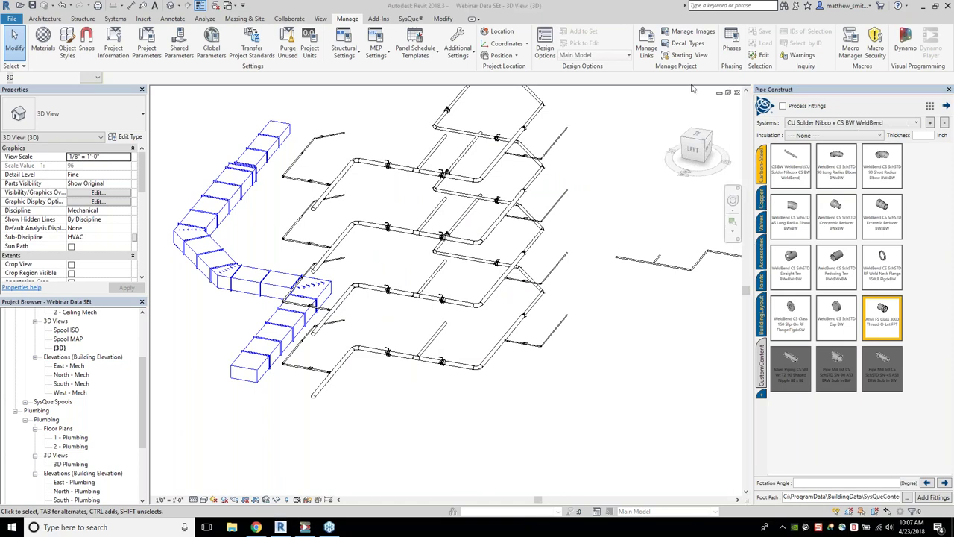
pyautogui.rightClick(792, 165)
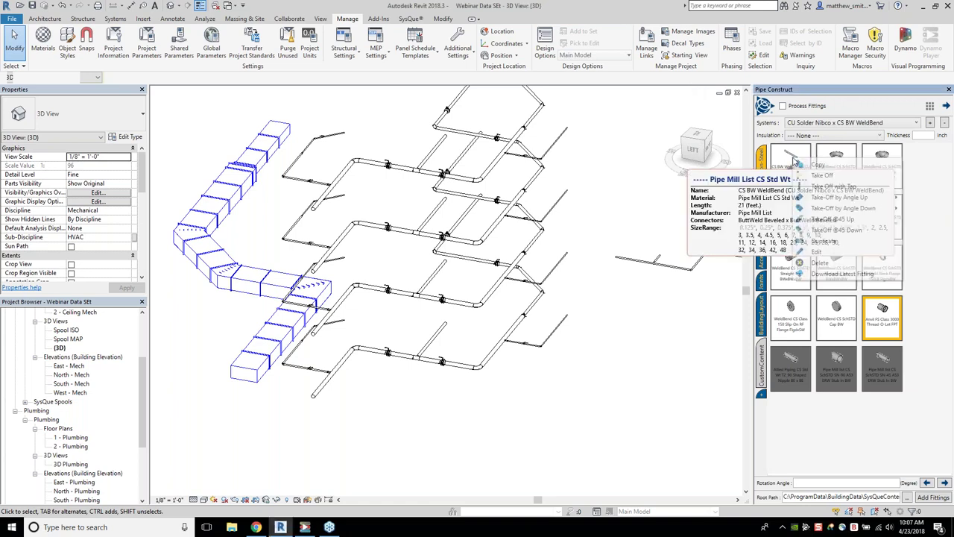
pyautogui.click(820, 253)
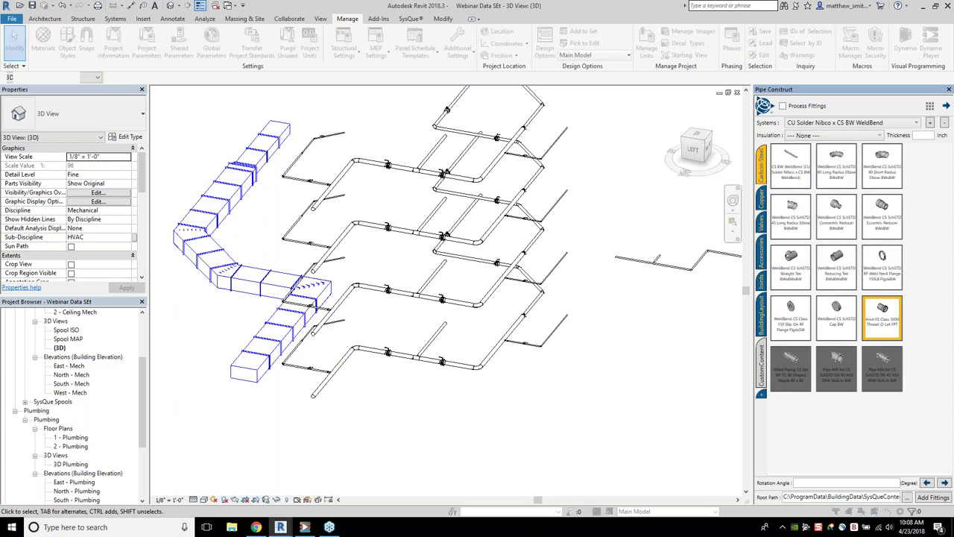
pyautogui.click(452, 359)
pyautogui.click(456, 373)
pyautogui.click(462, 358)
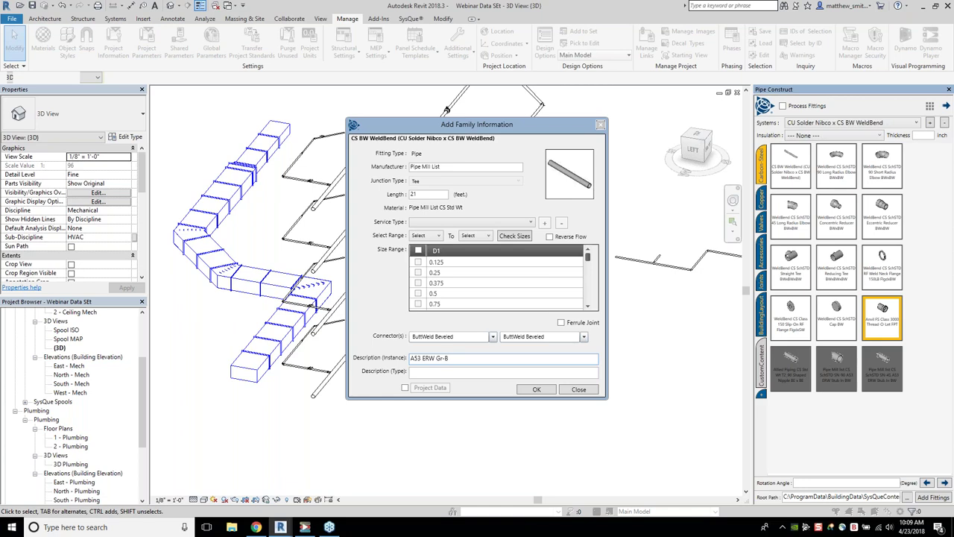
pyautogui.press('Tab')
pyautogui.hotkey('shift', 'Tab')
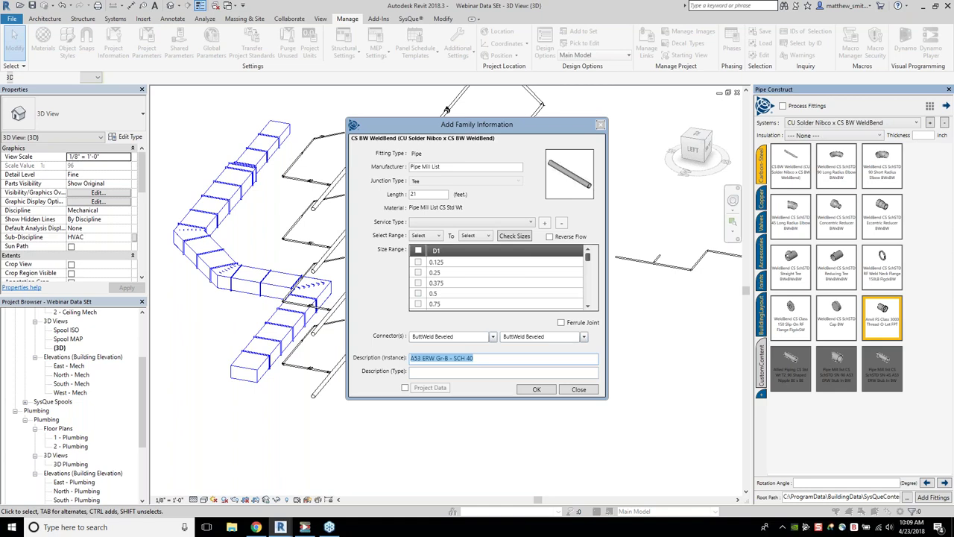
# - Copy the pipe's instance description into its type description as well and accept the family information
pyautogui.click(432, 373)
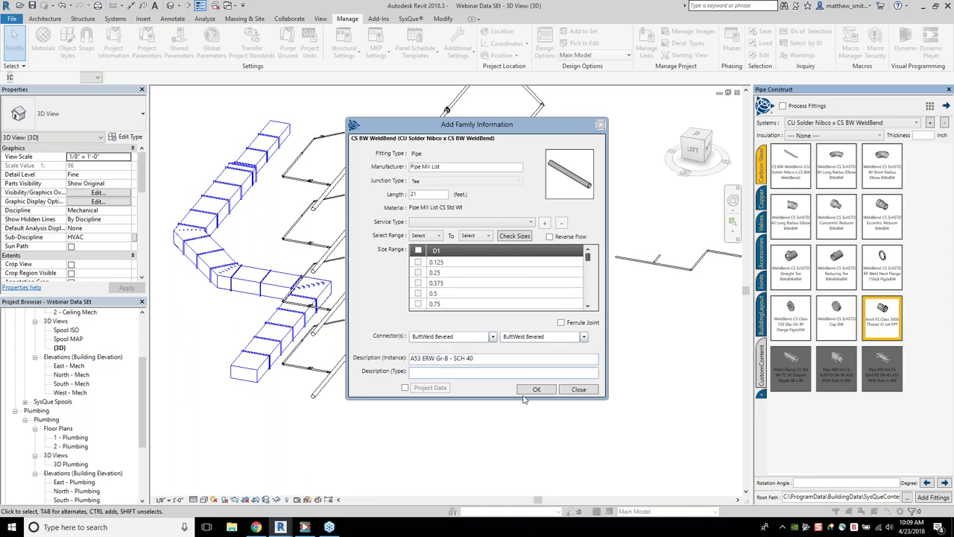
pyautogui.moveTo(479, 359); pyautogui.dragTo(355, 367)
pyautogui.hotkey('ctrl', 'c')
pyautogui.click(449, 376)
pyautogui.hotkey('ctrl', 'v')
pyautogui.click(537, 391)
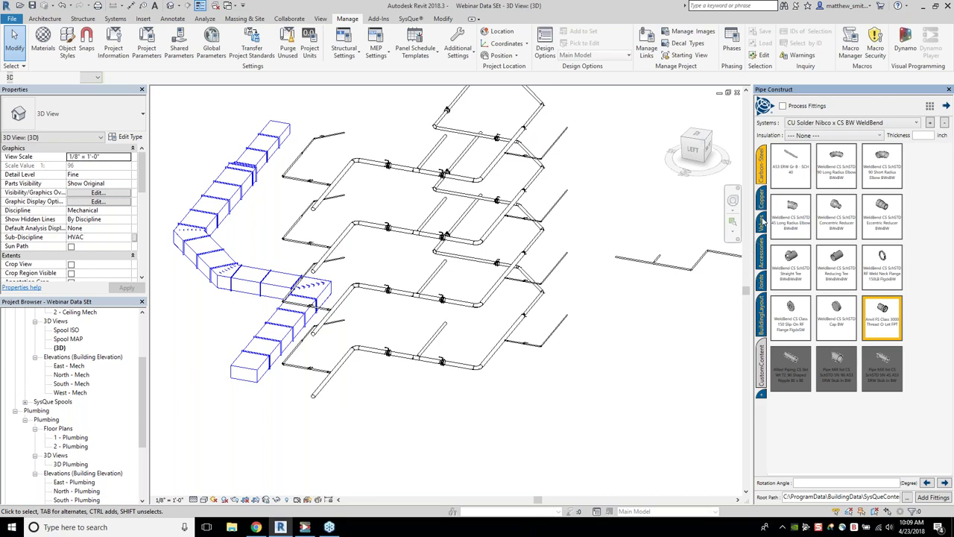
# - Examine the Alternate Description of a 6" main pipe and the Alternate Description II in its type properties
pyautogui.moveTo(798, 164)
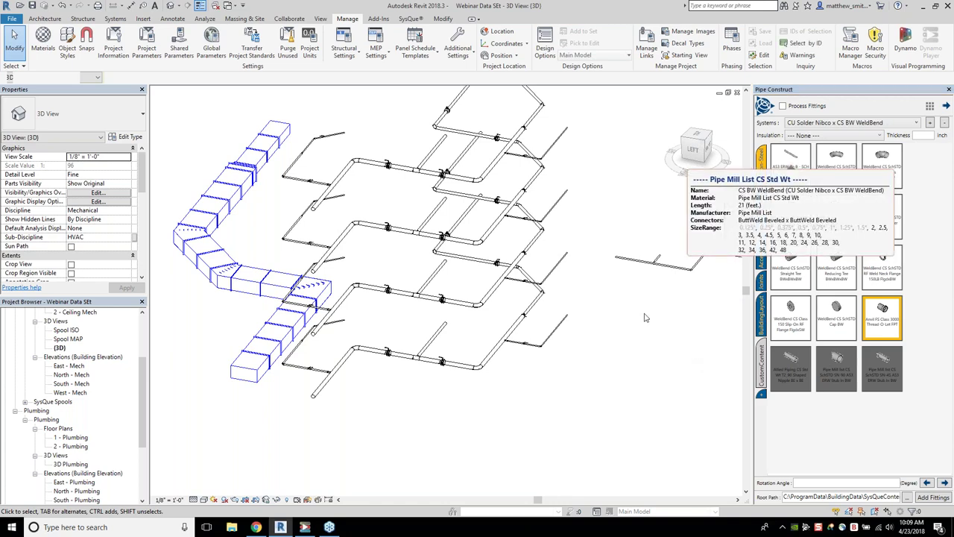
pyautogui.keyDown('shift'); pyautogui.moveTo(645, 318); pyautogui.dragTo(634, 313, button='middle'); pyautogui.keyUp('shift')
pyautogui.scroll(5, 476, 185)
pyautogui.click(477, 192)
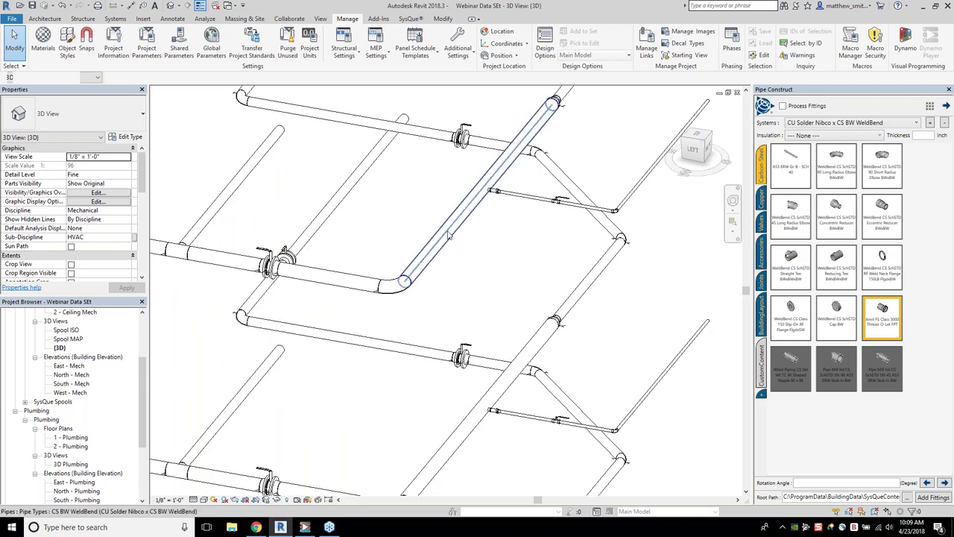
pyautogui.scroll(-8, 98, 215)
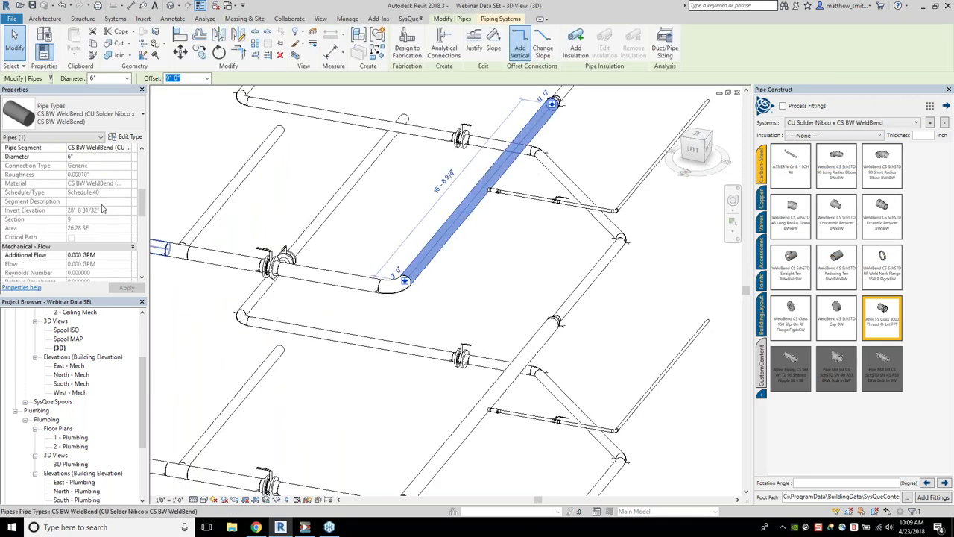
pyautogui.scroll(-2, 104, 208)
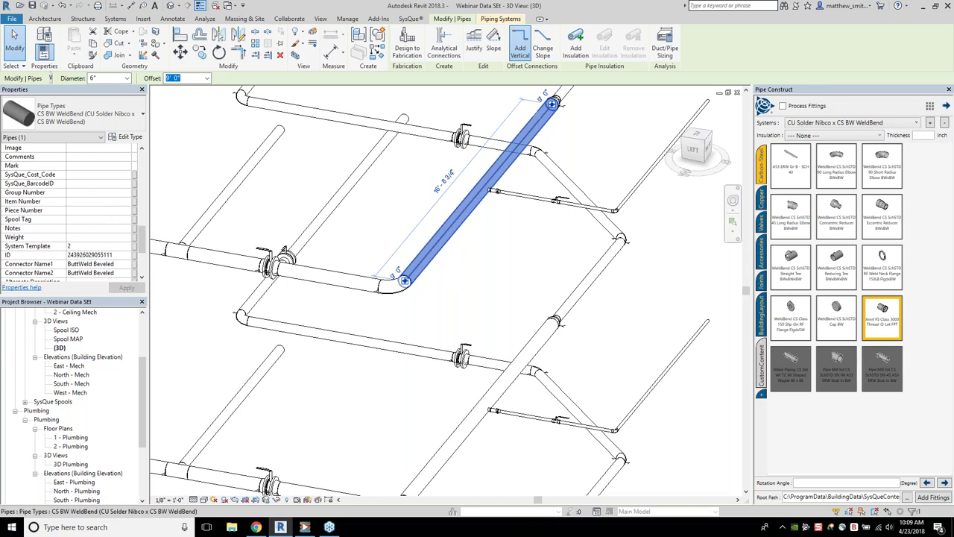
pyautogui.scroll(-6, 103, 231)
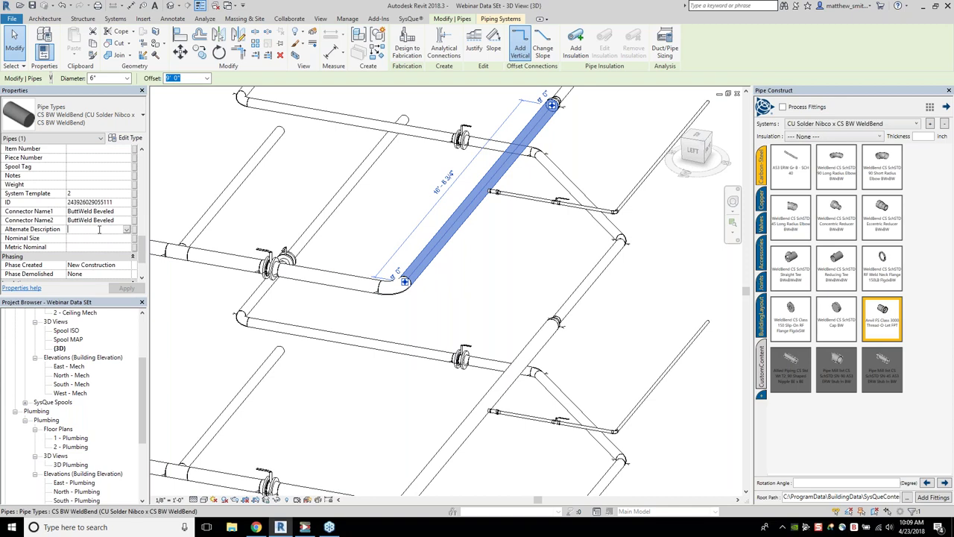
pyautogui.click(132, 139)
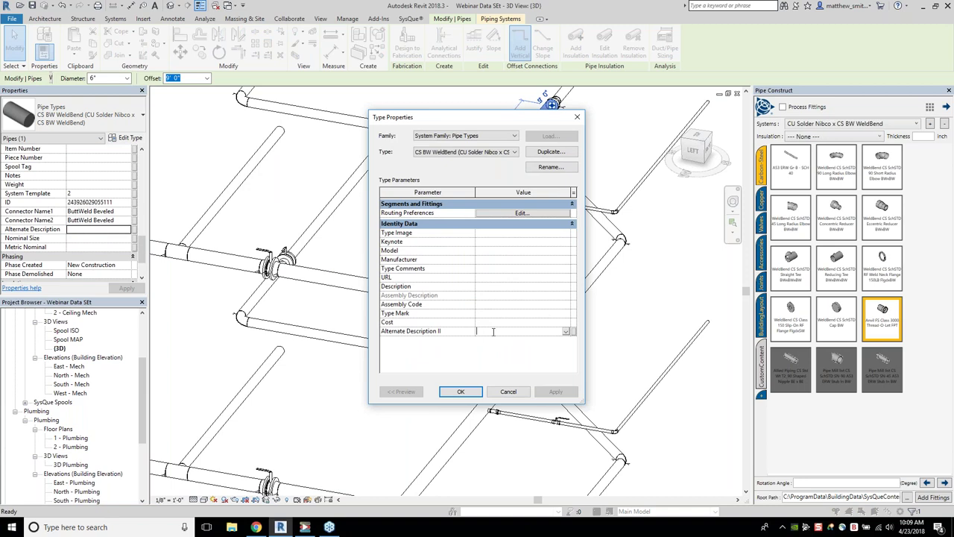
pyautogui.click(461, 392)
# - Select all the modelled piping and ductwork and run Apply System Data on the selection
pyautogui.scroll(-6, 471, 265)
pyautogui.scroll(-2, 471, 264)
pyautogui.moveTo(302, 132); pyautogui.dragTo(616, 388)
pyautogui.scroll(4, 501, 306)
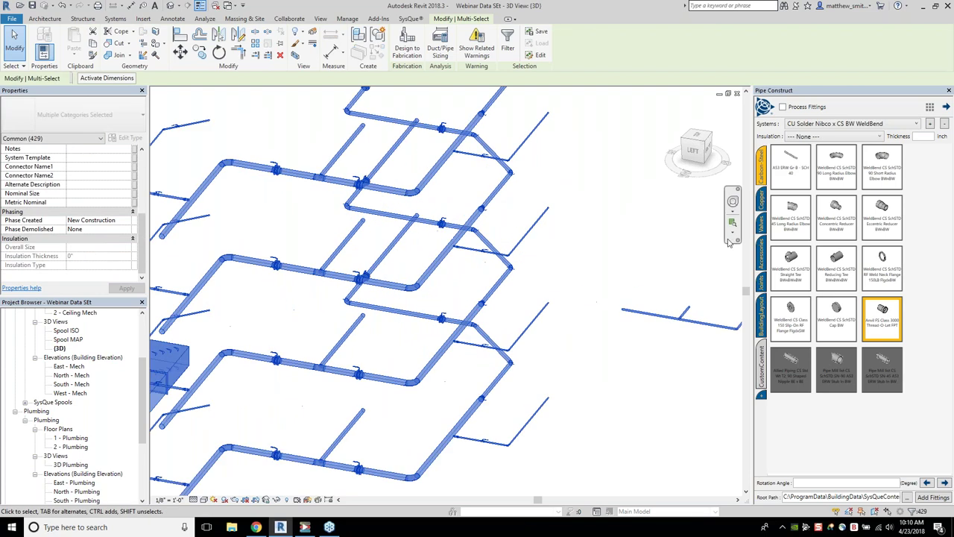
pyautogui.scroll(-4, 564, 276)
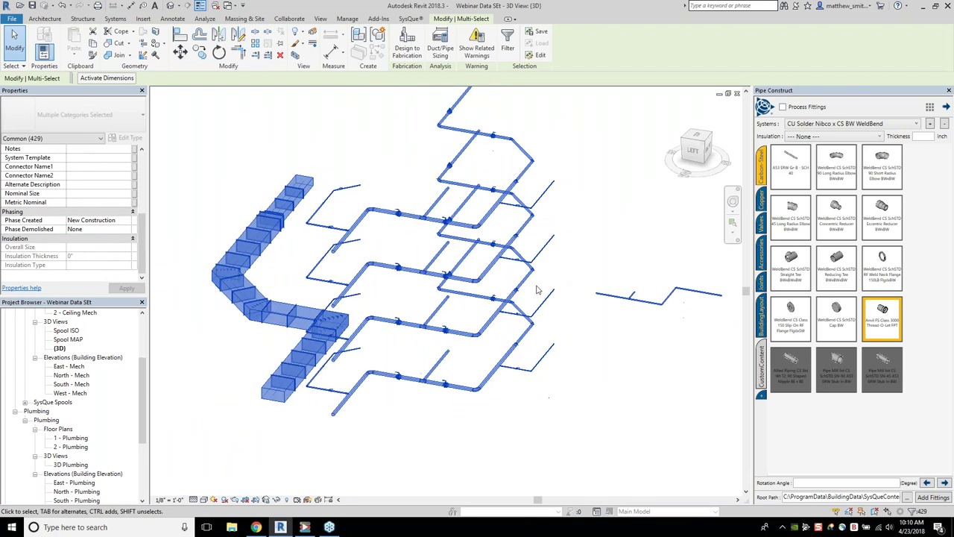
pyautogui.click(931, 108)
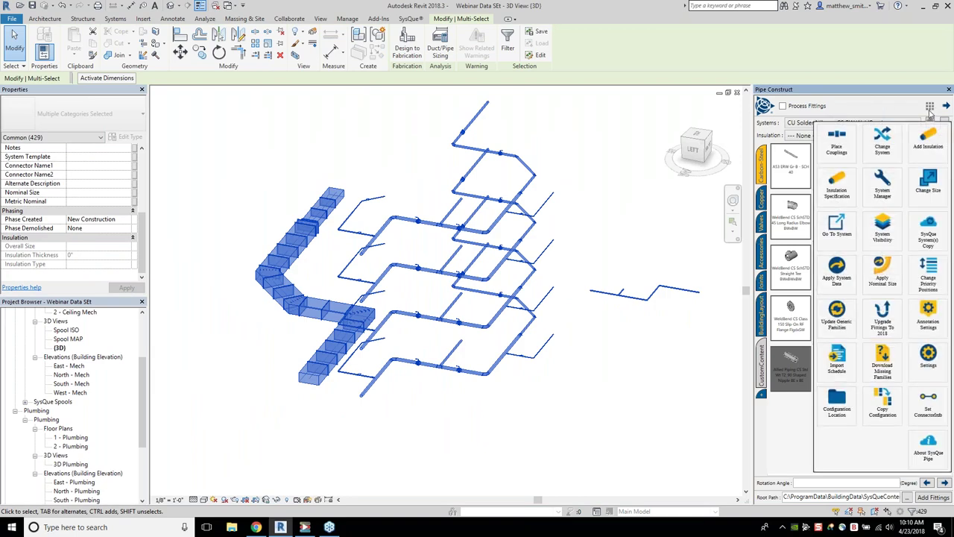
pyautogui.click(836, 270)
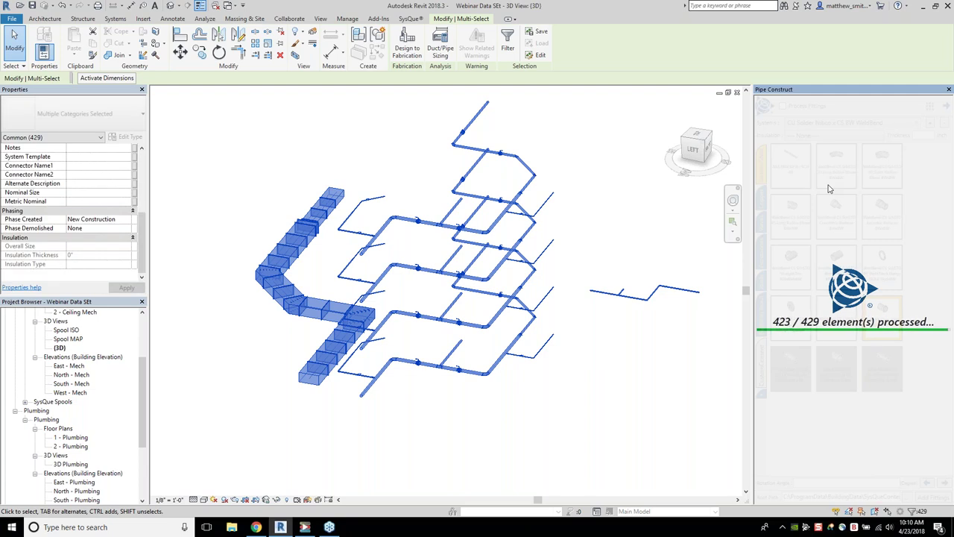
# - Edit the WeldBend SchSTD 90 long radius elbow and enter the instance description "LR 90 - Std Wt"
pyautogui.moveTo(830, 190)
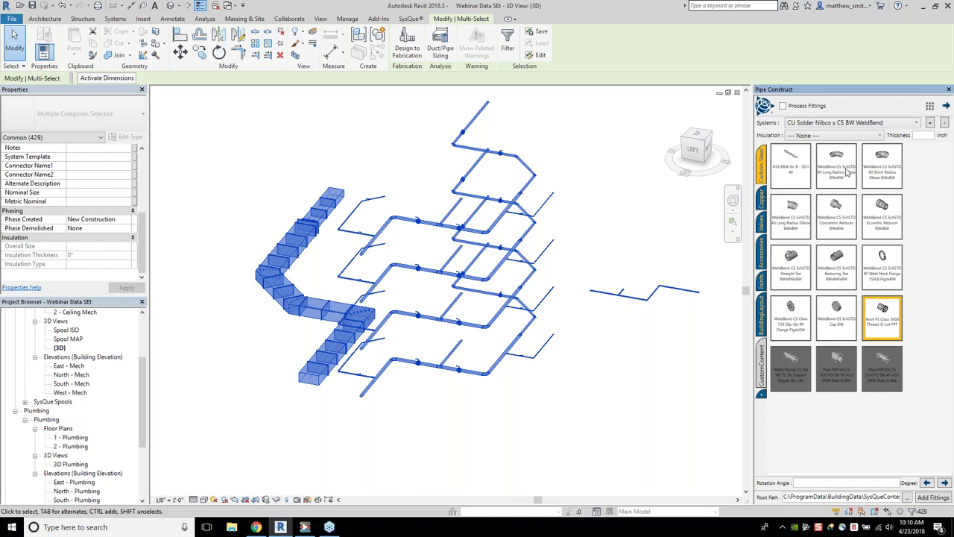
pyautogui.moveTo(827, 168)
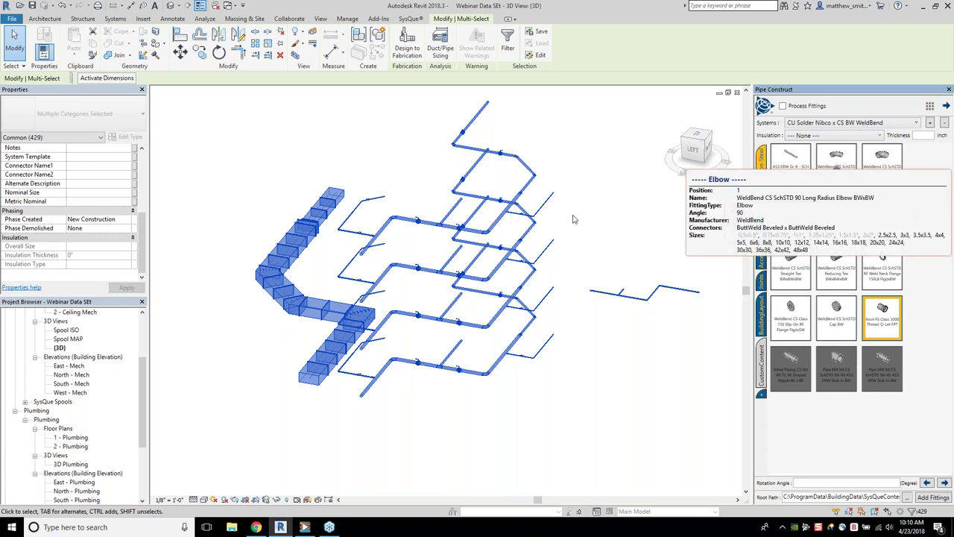
pyautogui.rightClick(842, 163)
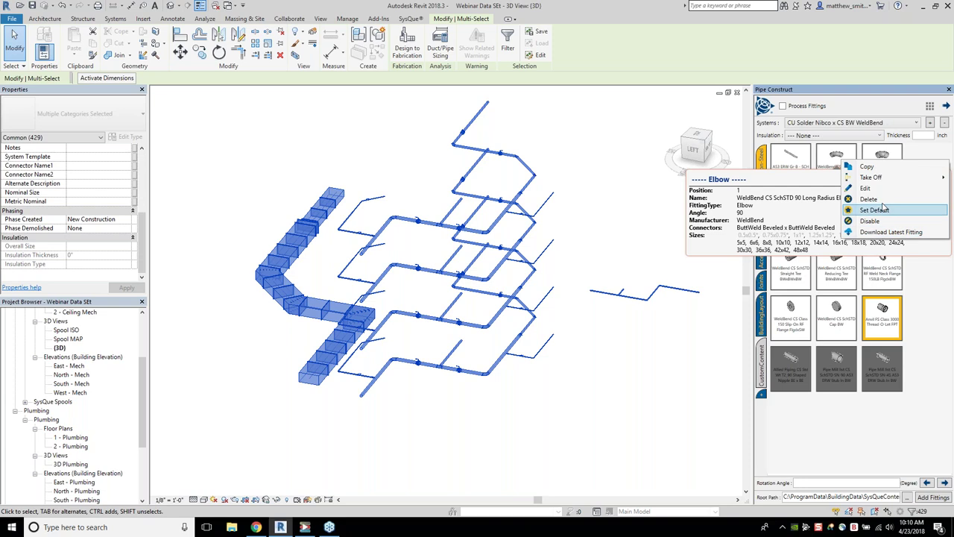
pyautogui.click(866, 188)
pyautogui.click(463, 357)
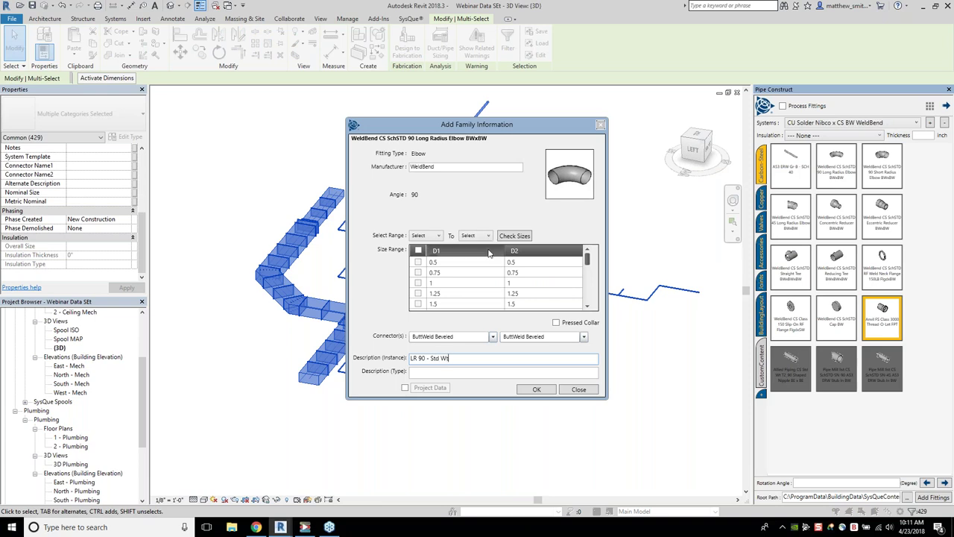
# - Copy the elbow's instance description into its type description and accept the family information
pyautogui.hotkey('ctrl', 'a')
pyautogui.hotkey('ctrl', 'c')
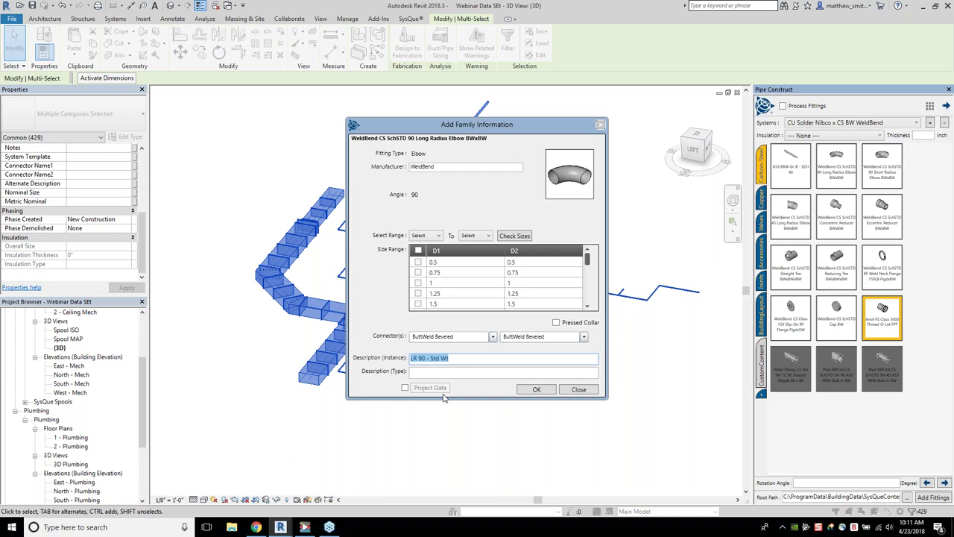
pyautogui.click(474, 374)
pyautogui.hotkey('ctrl', 'v')
pyautogui.click(536, 391)
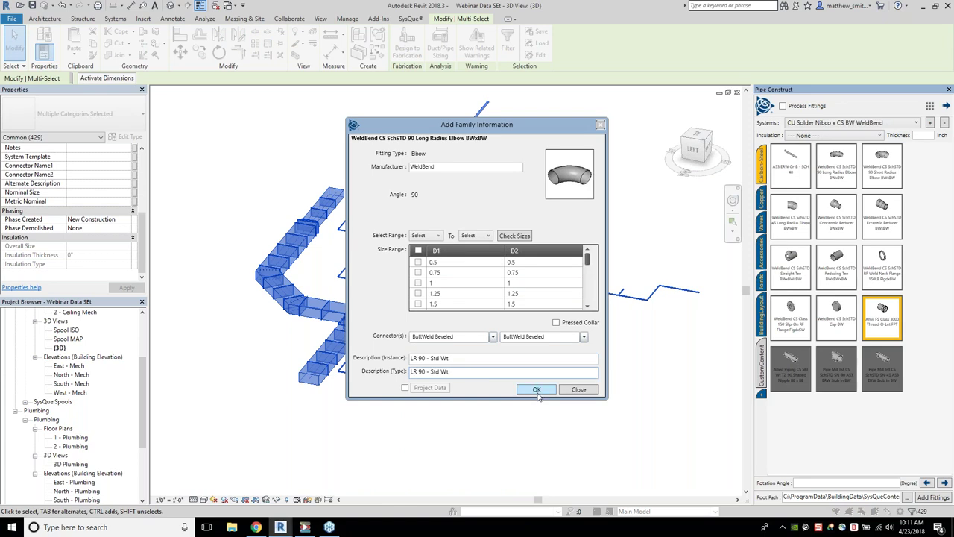
# - Clear the selection, select all instances of the 6" long radius 90 elbow, and run Apply System Data on them
pyautogui.scroll(6, 481, 326)
pyautogui.press('Escape')
pyautogui.click(463, 287)
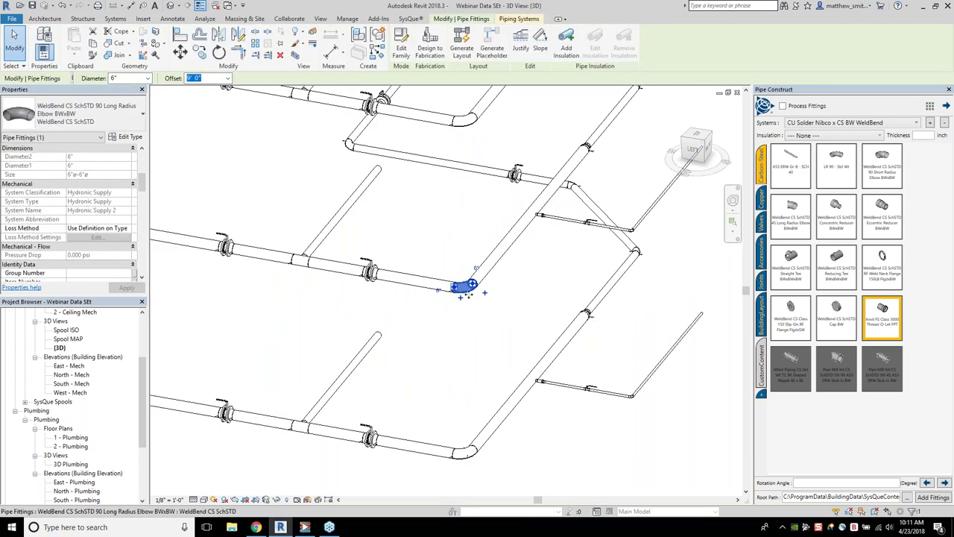
pyautogui.rightClick(472, 293)
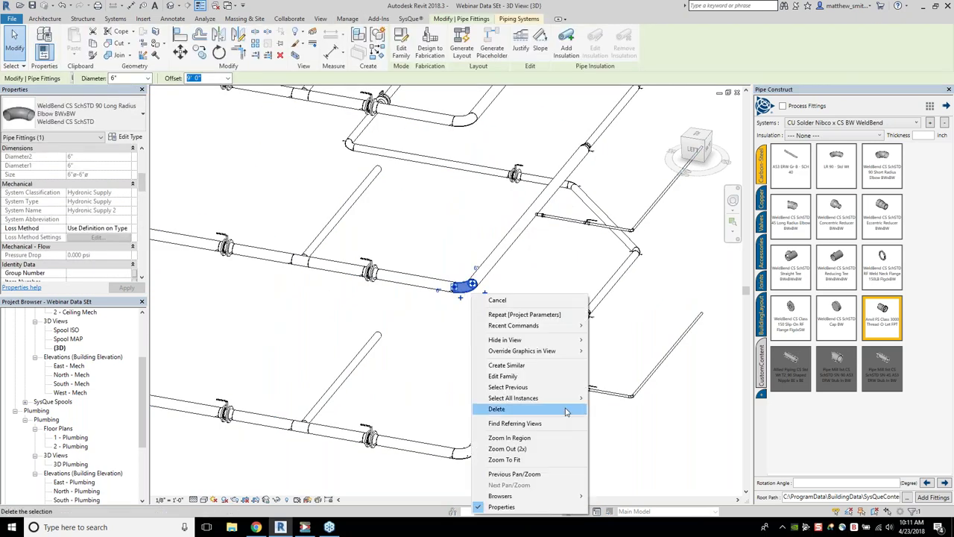
pyautogui.moveTo(571, 401)
pyautogui.click(631, 409)
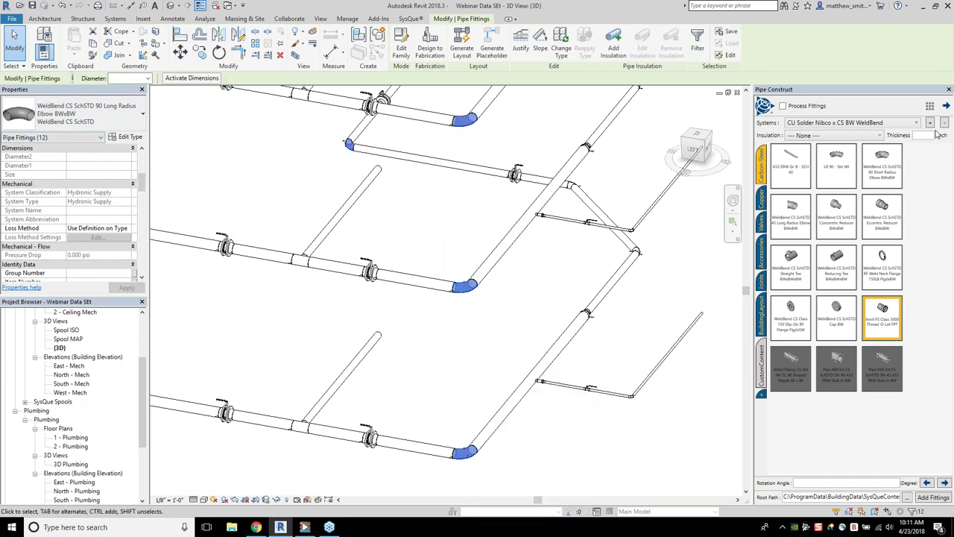
pyautogui.click(929, 107)
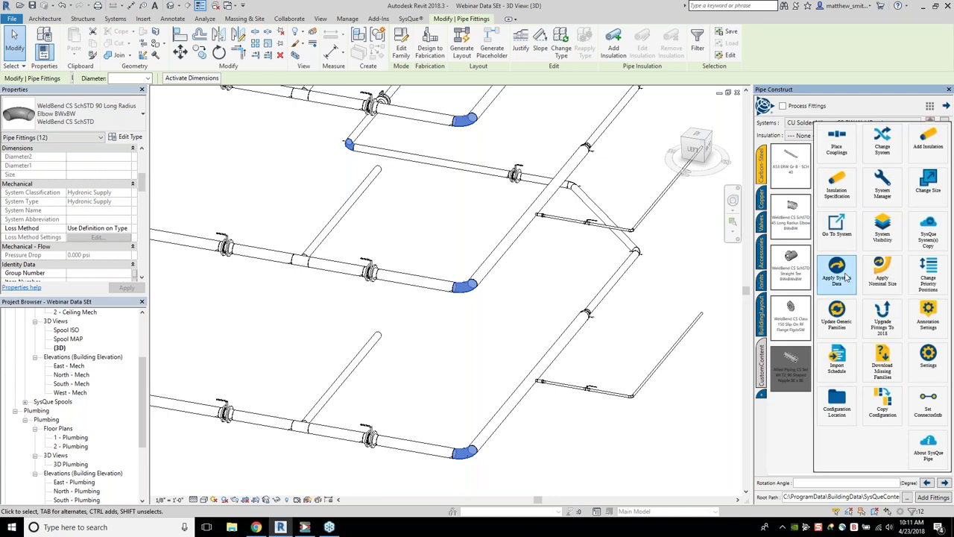
pyautogui.click(846, 277)
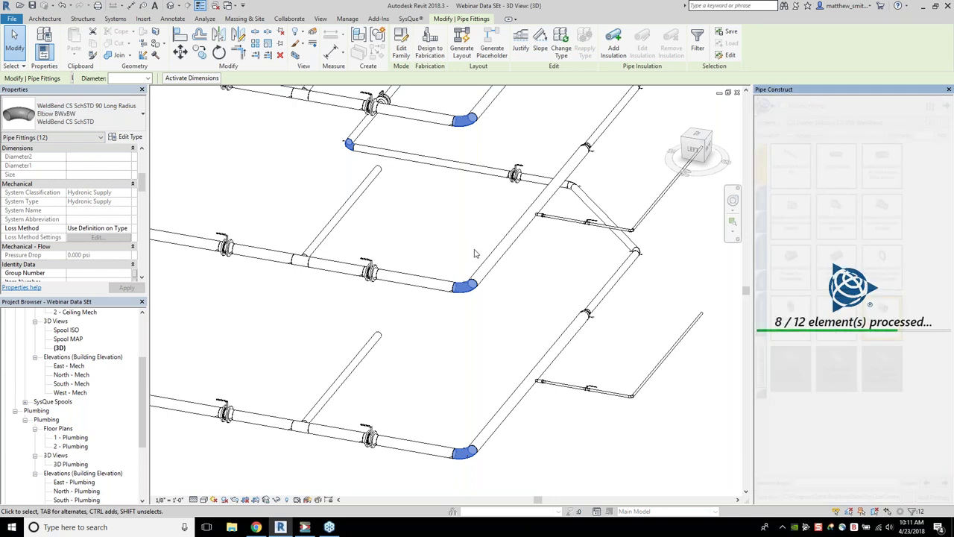
# - Examine the Alternate Description of one 6" elbow and of the pipe connected to it
pyautogui.click(460, 293)
pyautogui.scroll(3, 459, 301)
pyautogui.click(468, 277)
pyautogui.scroll(-4, 125, 232)
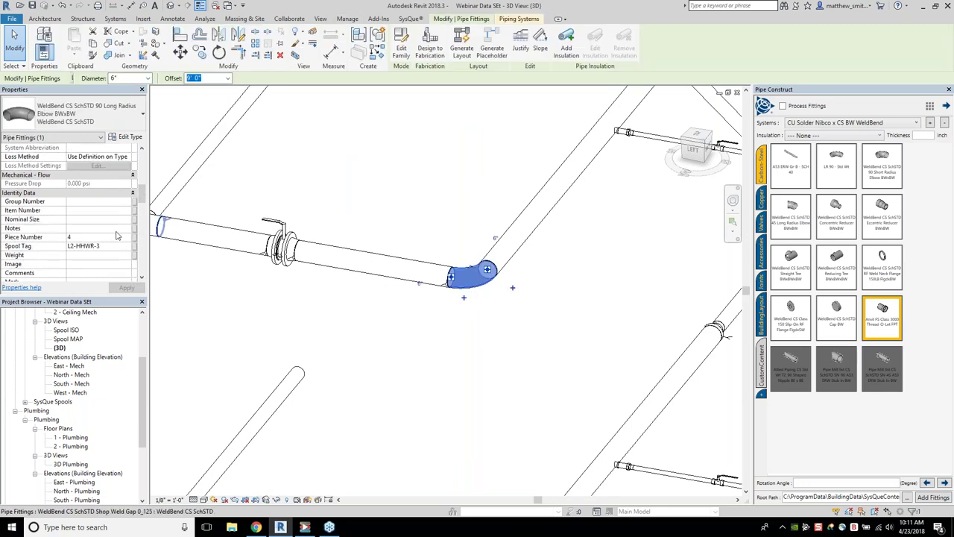
pyautogui.scroll(-3, 125, 232)
pyautogui.click(113, 193)
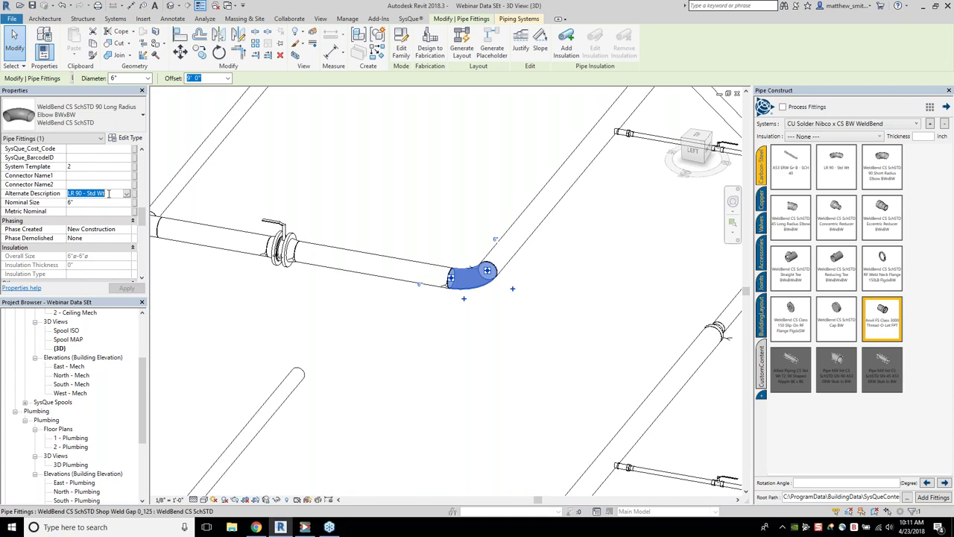
pyautogui.click(365, 262)
pyautogui.scroll(-4, 71, 233)
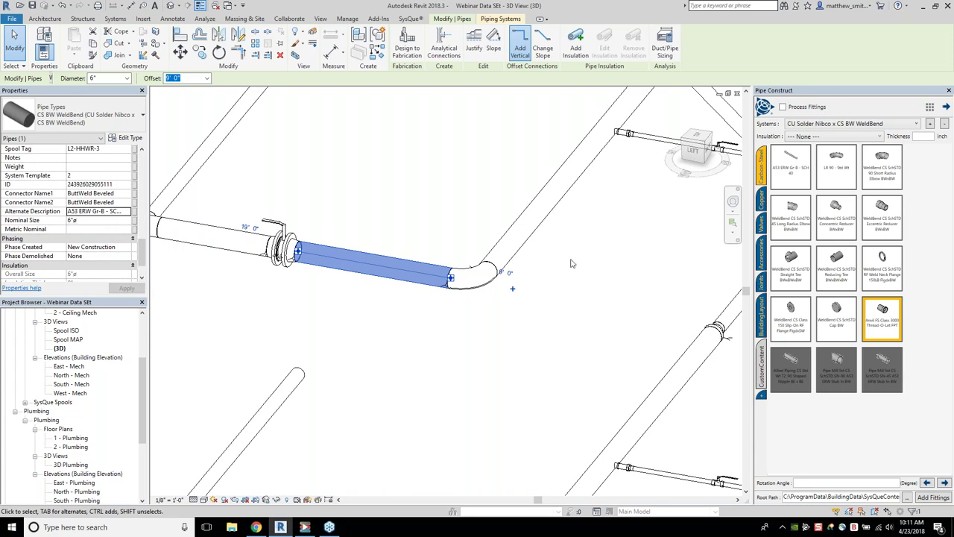
# - Edit the Nibco DI LD-2000 flanged butterfly valve, enable its Project Data and open that data for editing
pyautogui.click(760, 225)
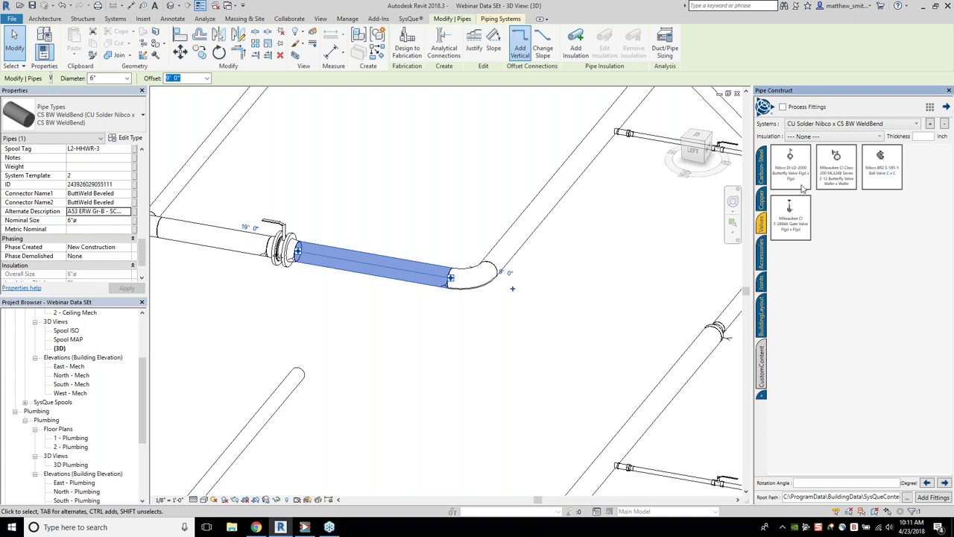
pyautogui.rightClick(802, 157)
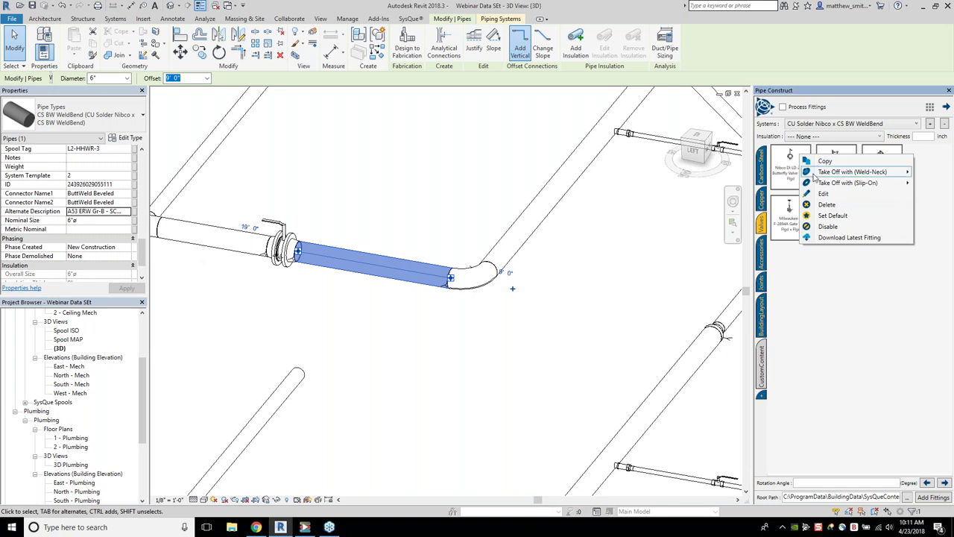
pyautogui.click(823, 195)
pyautogui.click(454, 357)
pyautogui.press('Tab')
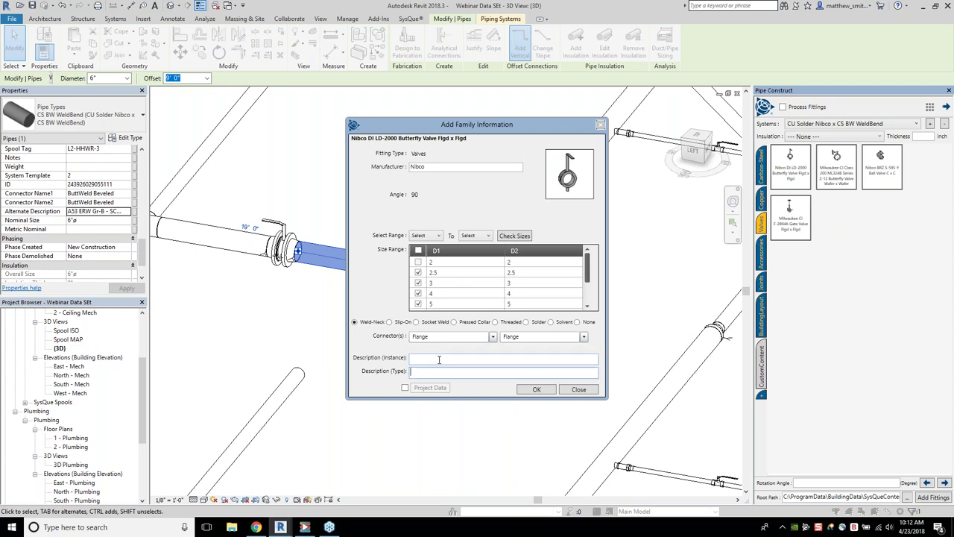
pyautogui.click(435, 359)
pyautogui.click(407, 389)
pyautogui.click(423, 388)
pyautogui.moveTo(460, 225); pyautogui.dragTo(229, 172)
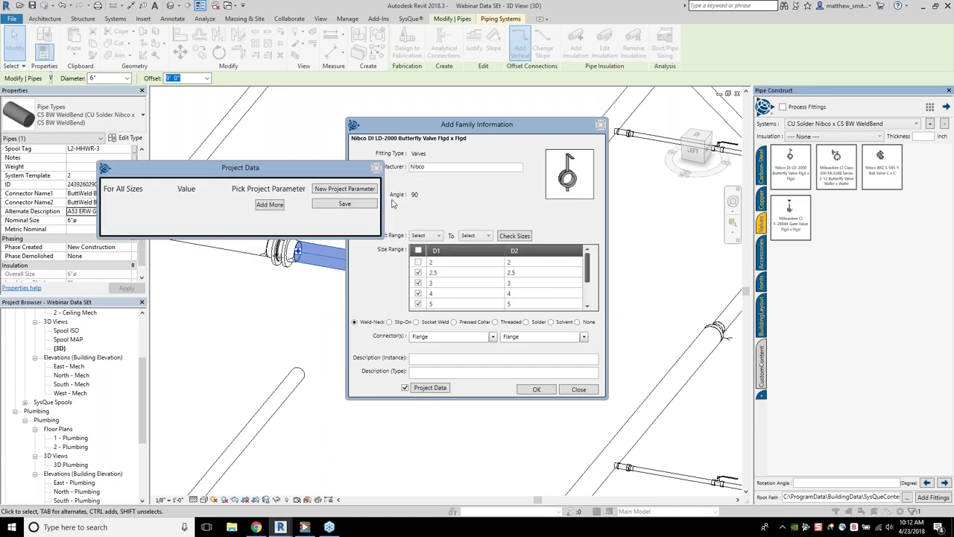
# - Start a new project parameter for the valve, keeping it shared, and name it "Valve Size"
pyautogui.click(353, 192)
pyautogui.moveTo(413, 159); pyautogui.dragTo(169, 243)
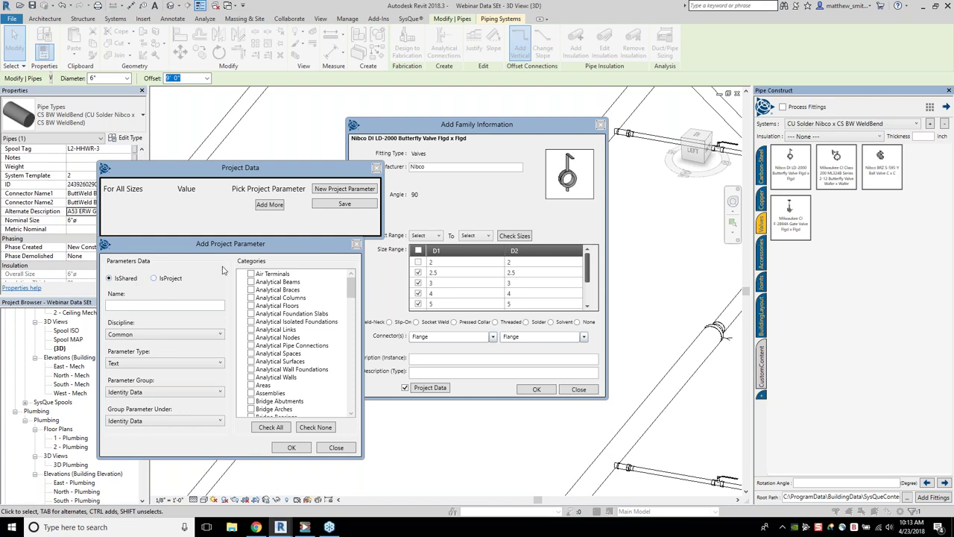
pyautogui.click(158, 280)
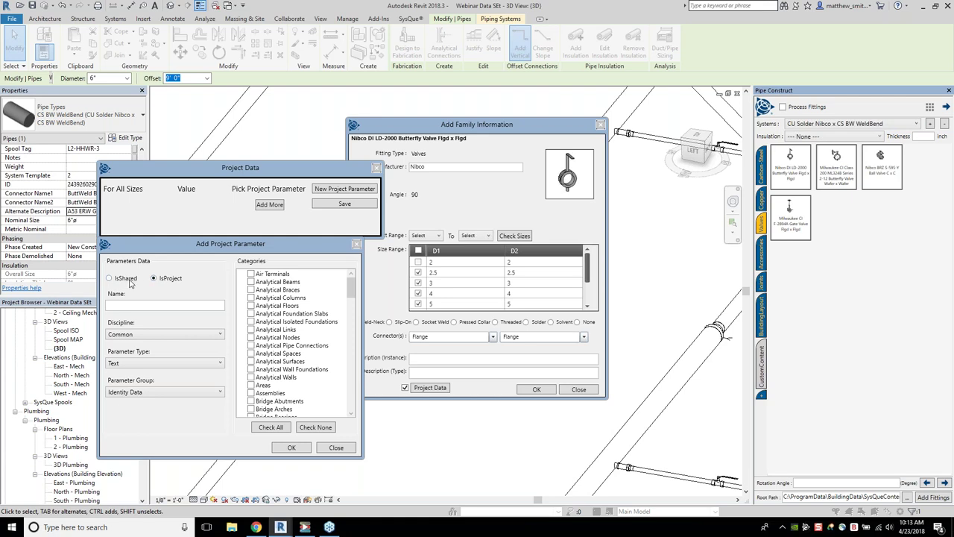
pyautogui.click(132, 282)
pyautogui.click(163, 281)
pyautogui.click(136, 282)
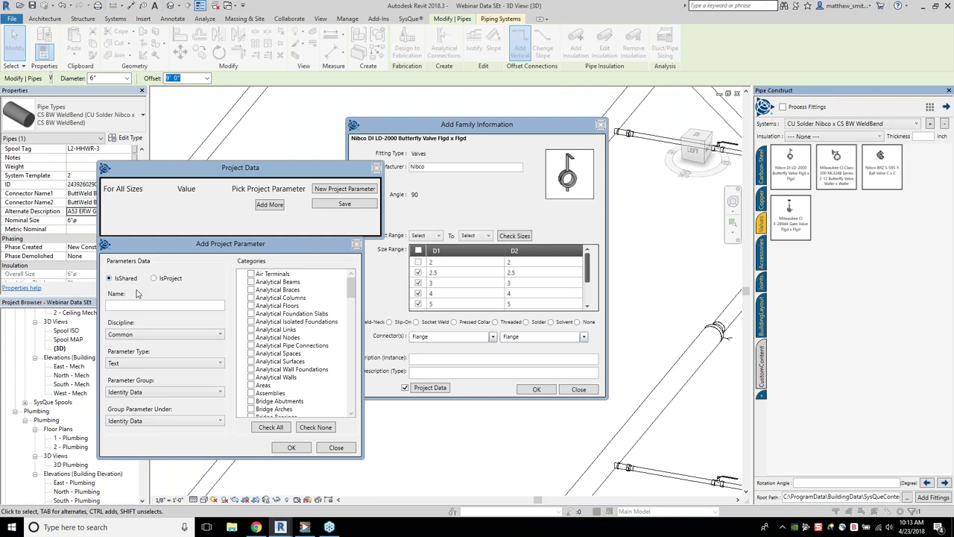
pyautogui.click(147, 305)
pyautogui.write('Valve Size')
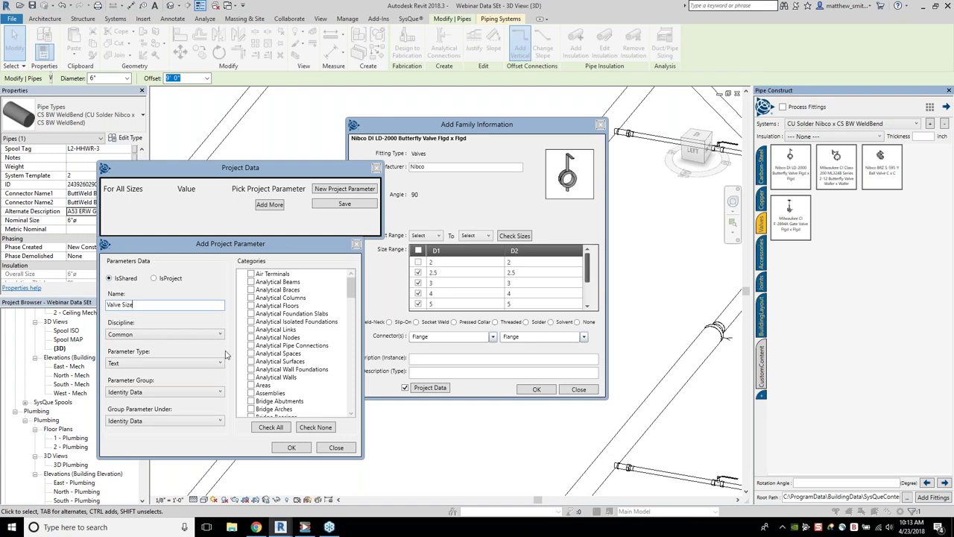
# - Keep the Valve Size parameter in the Identity Data group, choose its element category and create it
pyautogui.click(185, 393)
pyautogui.click(194, 395)
pyautogui.moveTo(350, 289); pyautogui.dragTo(347, 359)
pyautogui.click(276, 326)
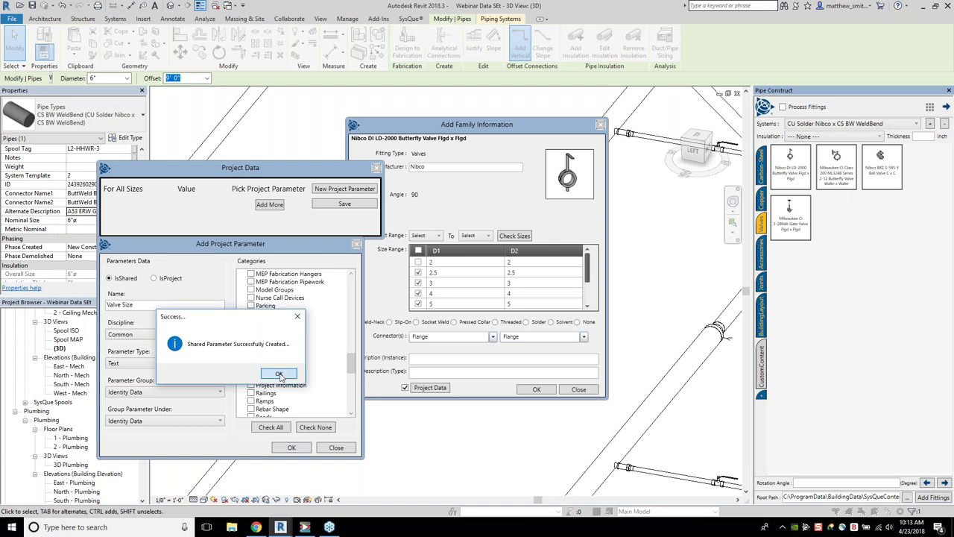
pyautogui.click(287, 377)
pyautogui.click(357, 246)
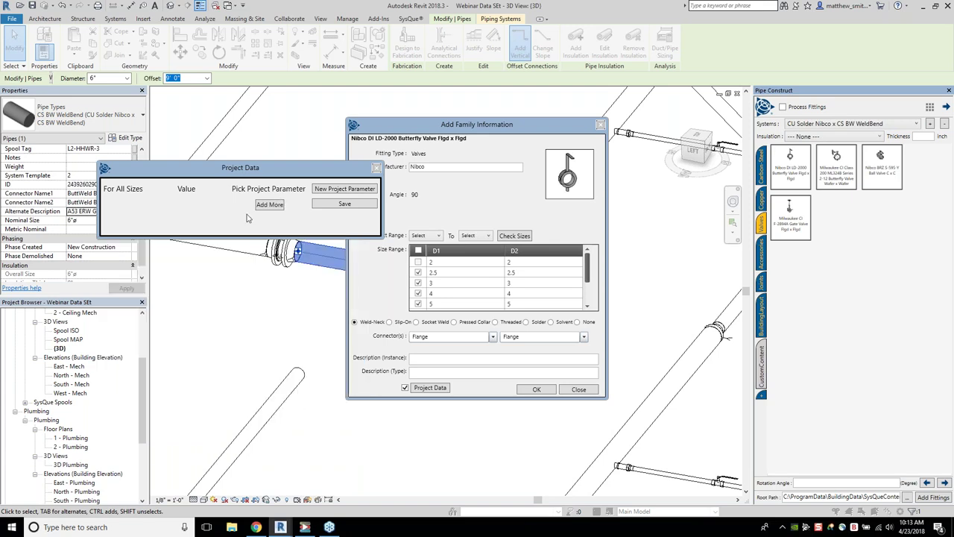
# - Add a project data entry using the Valve Size parameter and switch off the single value for all sizes
pyautogui.click(267, 206)
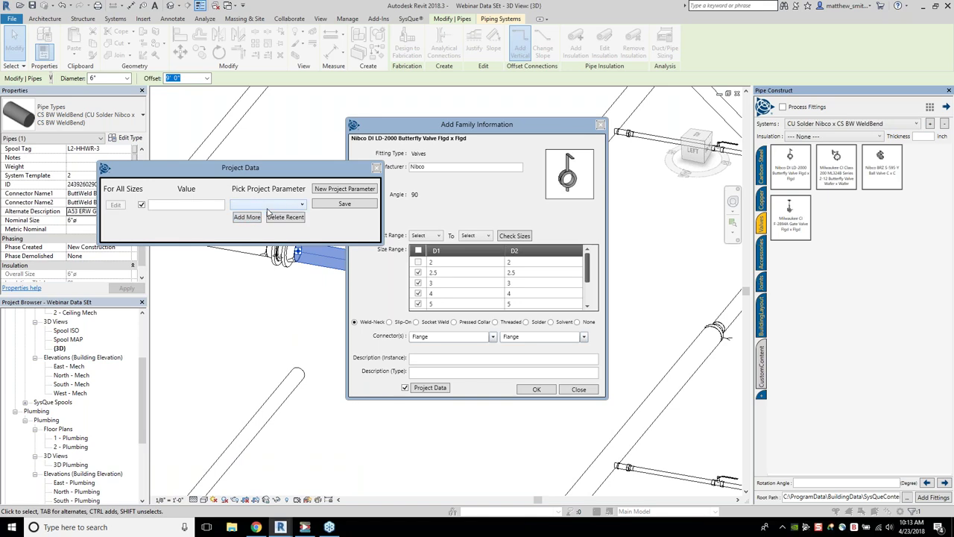
pyautogui.click(272, 206)
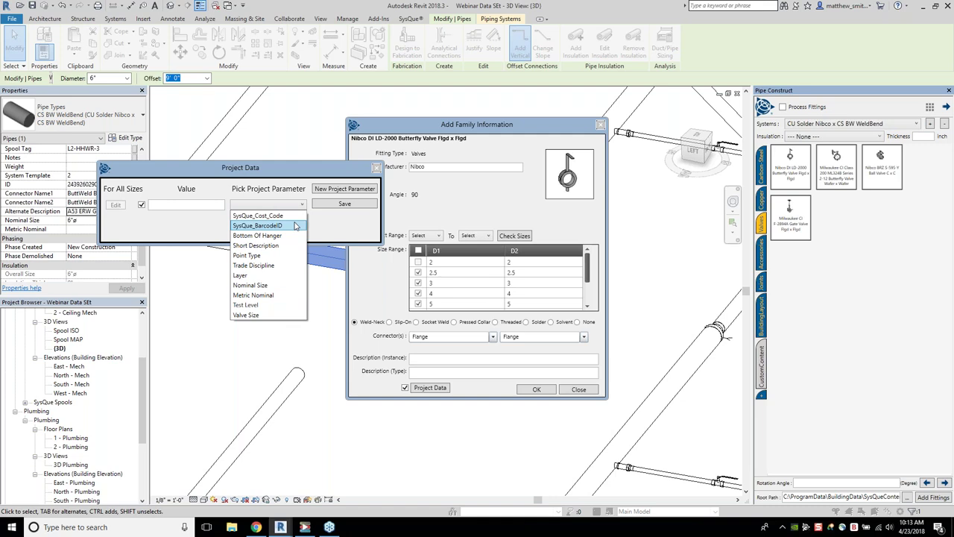
pyautogui.click(273, 316)
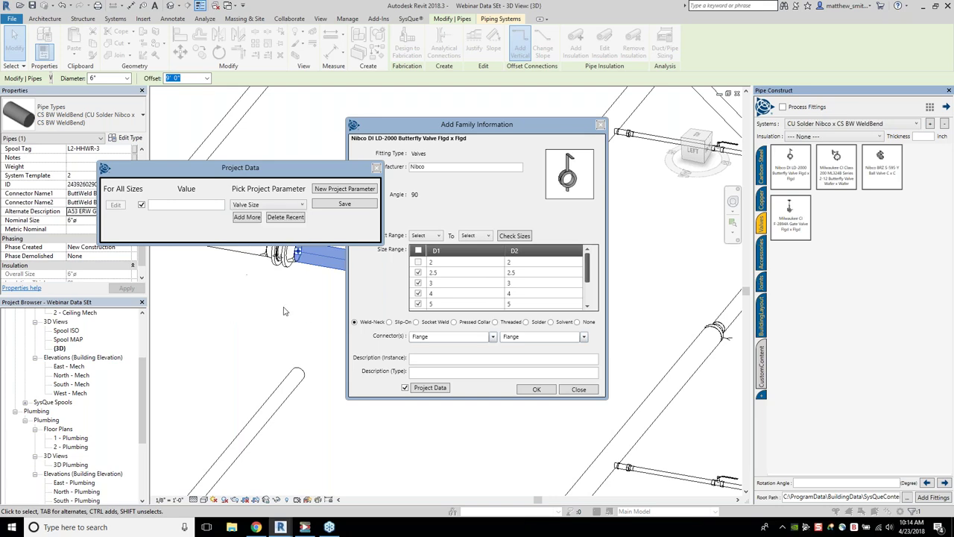
pyautogui.click(173, 206)
pyautogui.click(143, 206)
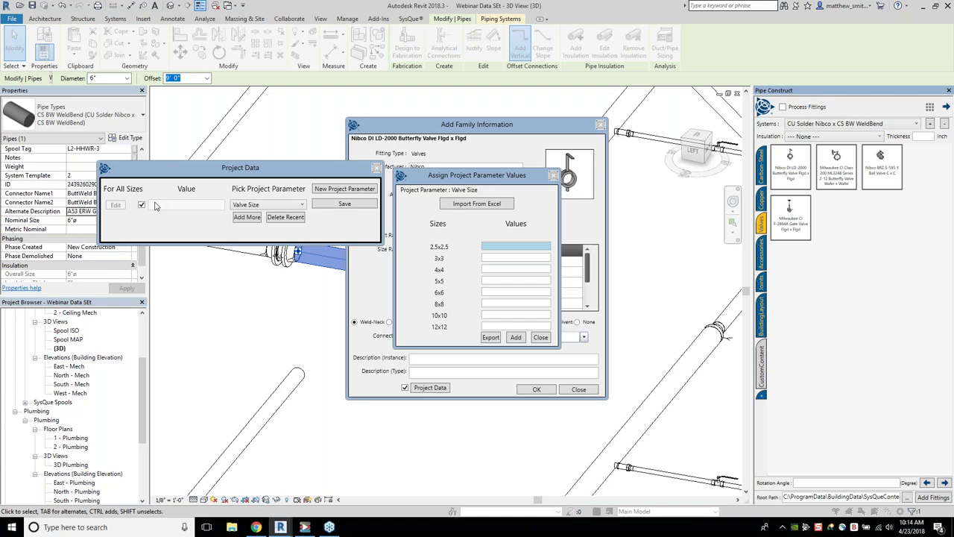
# - Enter the Valve Size values 2.5", 3" and 4" for the 2.5x2.5, 3x3 and 4x4 sizes
pyautogui.click(521, 247)
pyautogui.write('2.5"')
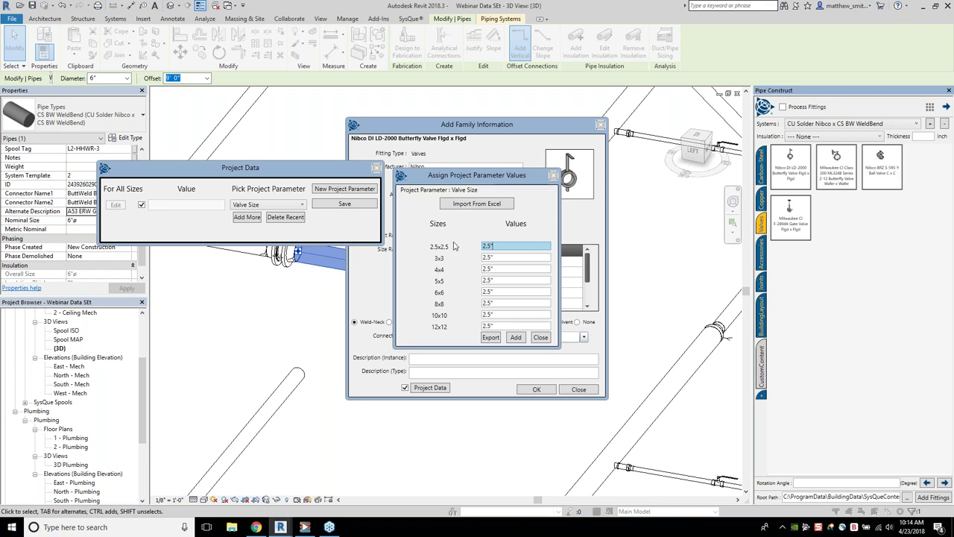
pyautogui.press('Tab')
pyautogui.write('3"')
pyautogui.press('Tab')
pyautogui.write('4"')
pyautogui.press('Tab')
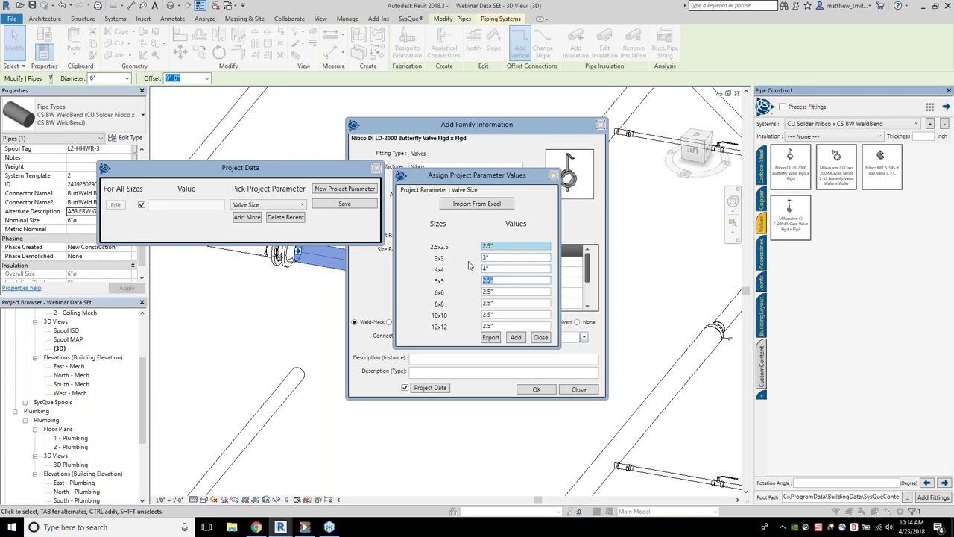
# - Enter the Valve Size values 5", 6", 8", 10" and 12" for the 5x5 through 12x12 sizes
pyautogui.write('5"')
pyautogui.press('Tab')
pyautogui.write('6"')
pyautogui.press('Tab')
pyautogui.write('8')
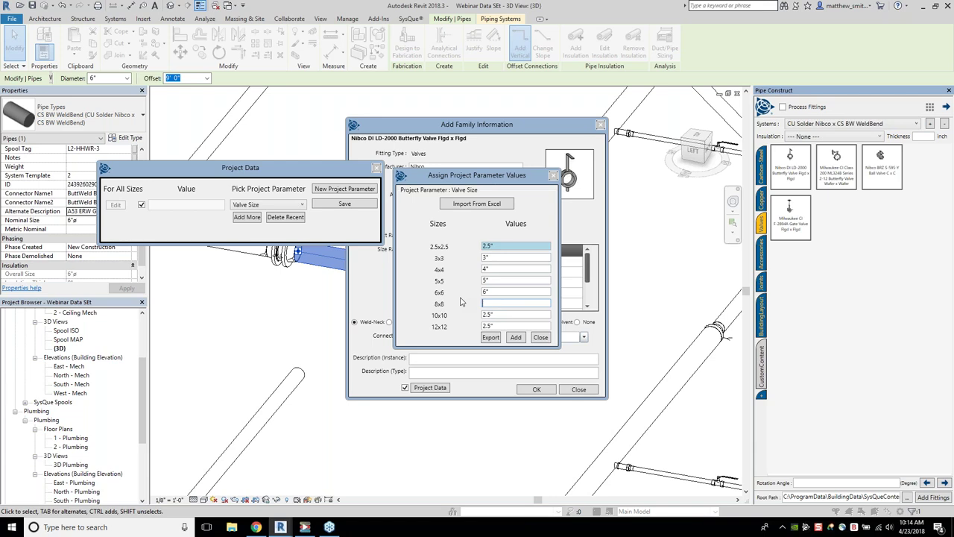
pyautogui.write('8"')
pyautogui.press('Tab')
pyautogui.write('10"')
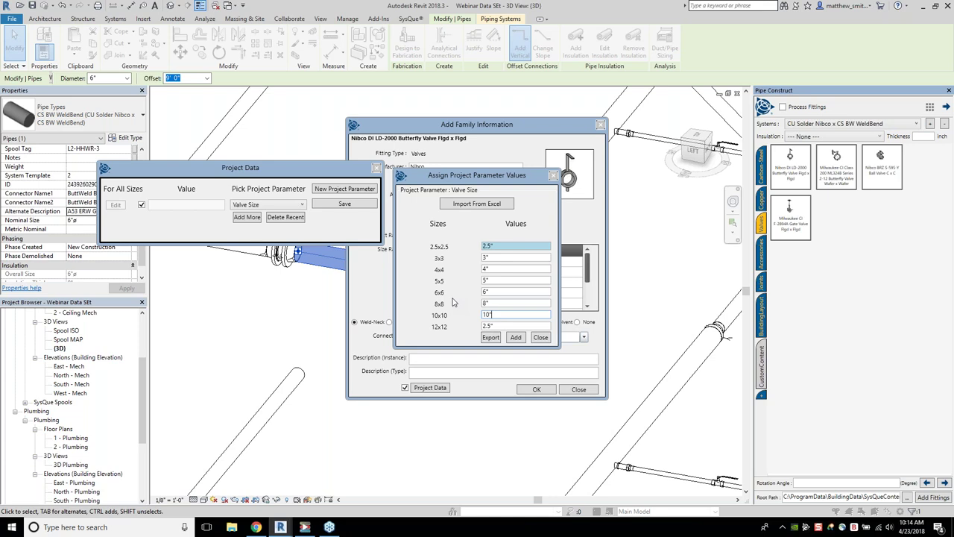
pyautogui.press('Tab')
pyautogui.write('12"')
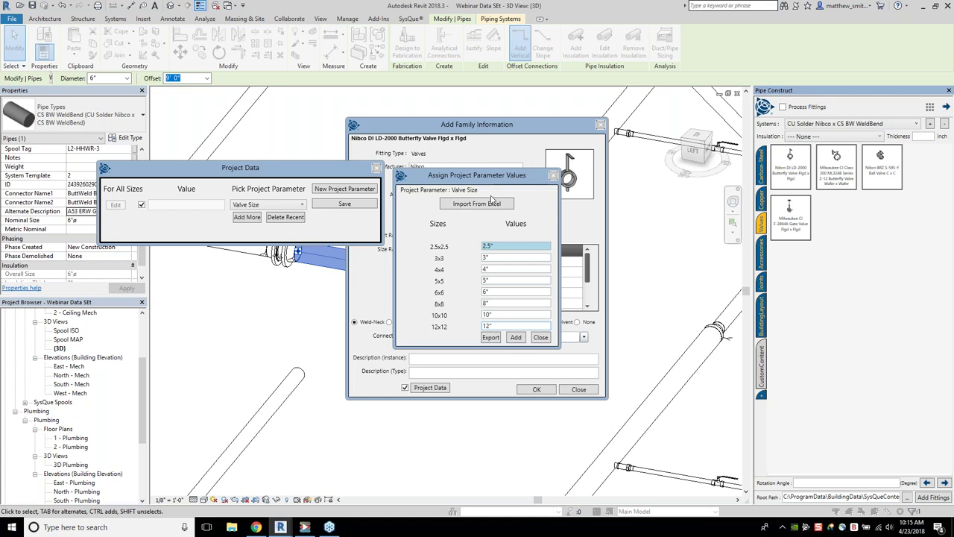
# - Add the per-size Valve Size values to the butterfly valve's project data and close the value assignment
pyautogui.click(516, 338)
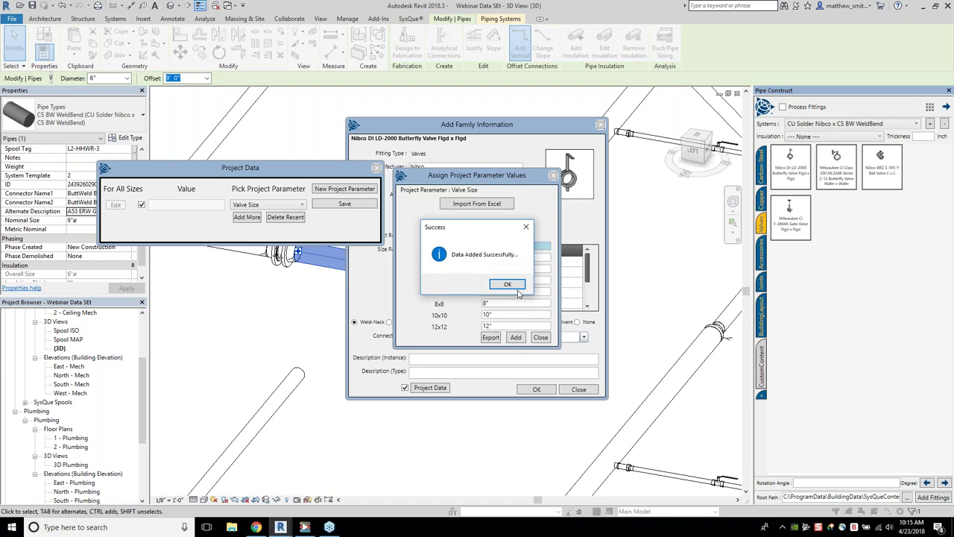
pyautogui.click(520, 292)
pyautogui.click(541, 337)
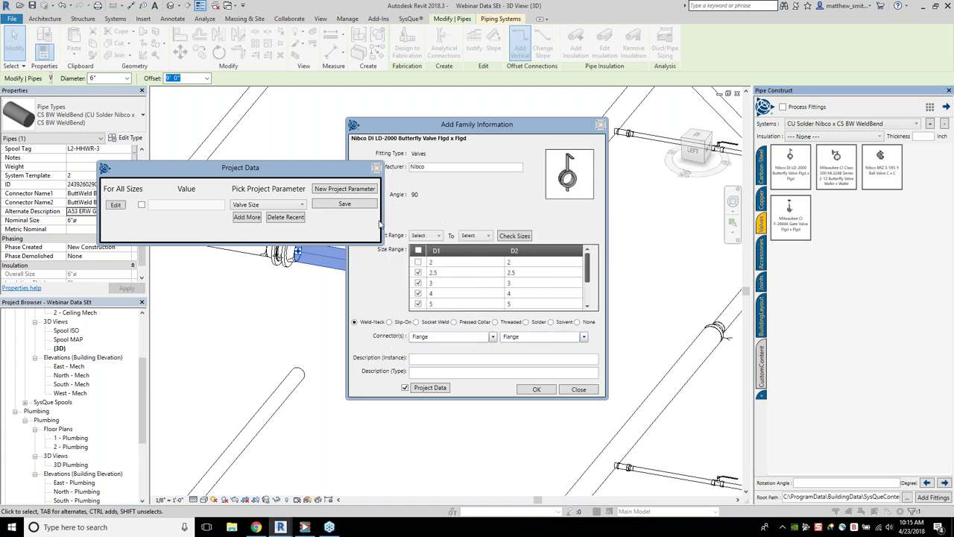
# - Save the butterfly valve's project data and place a Nibco DI LD-2000 Butterfly Valve Flgd x Flgd on the sloping pipe run beyond the elbow
pyautogui.click(345, 205)
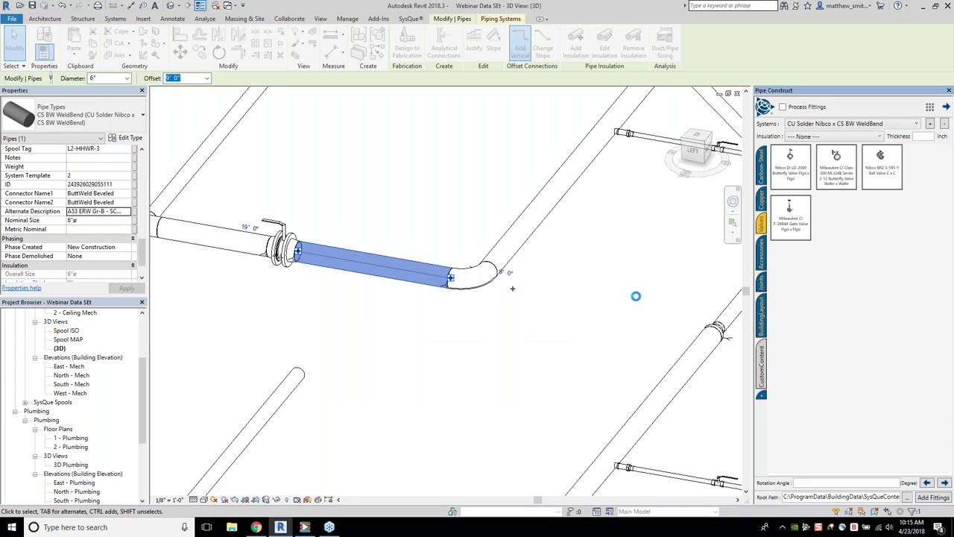
pyautogui.scroll(-3, 290, 261)
pyautogui.scroll(3, 514, 329)
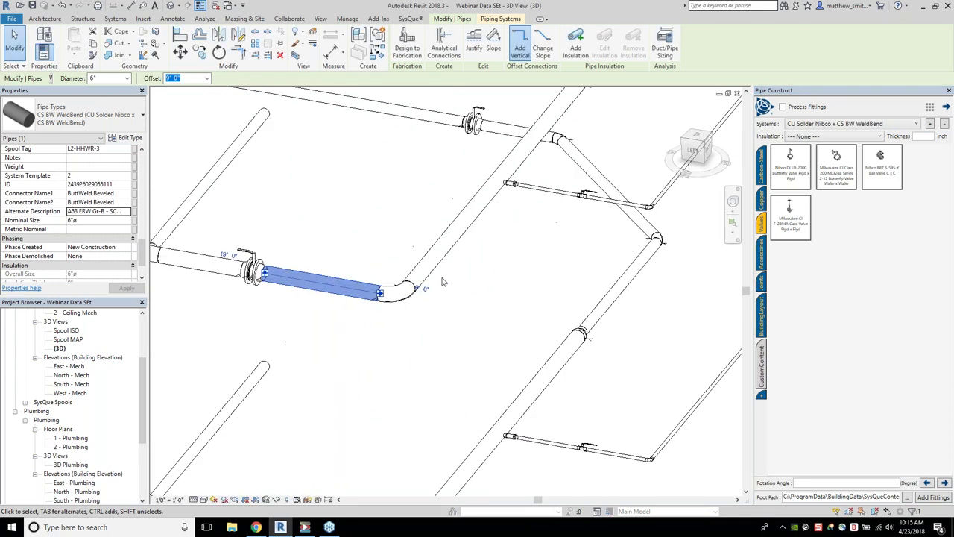
pyautogui.click(804, 178)
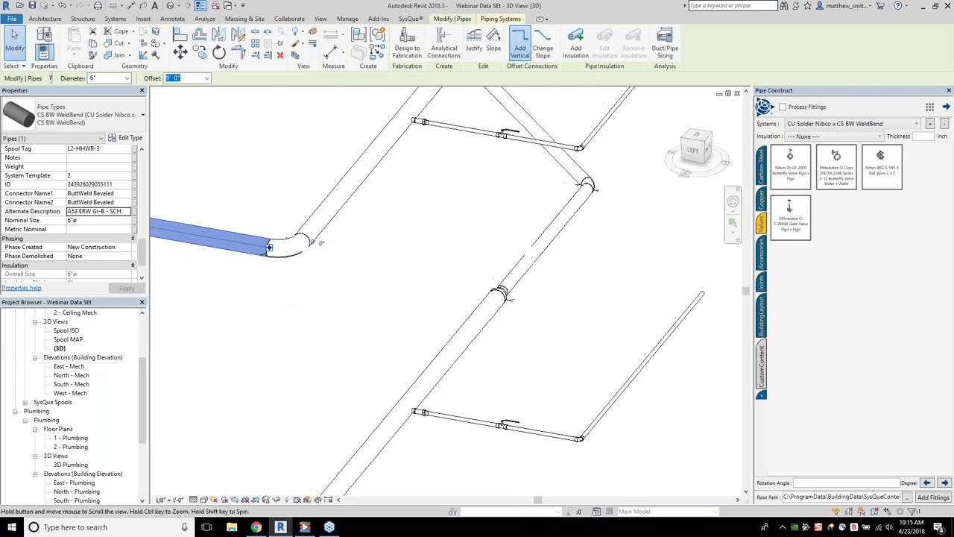
pyautogui.click(795, 174)
pyautogui.click(516, 203)
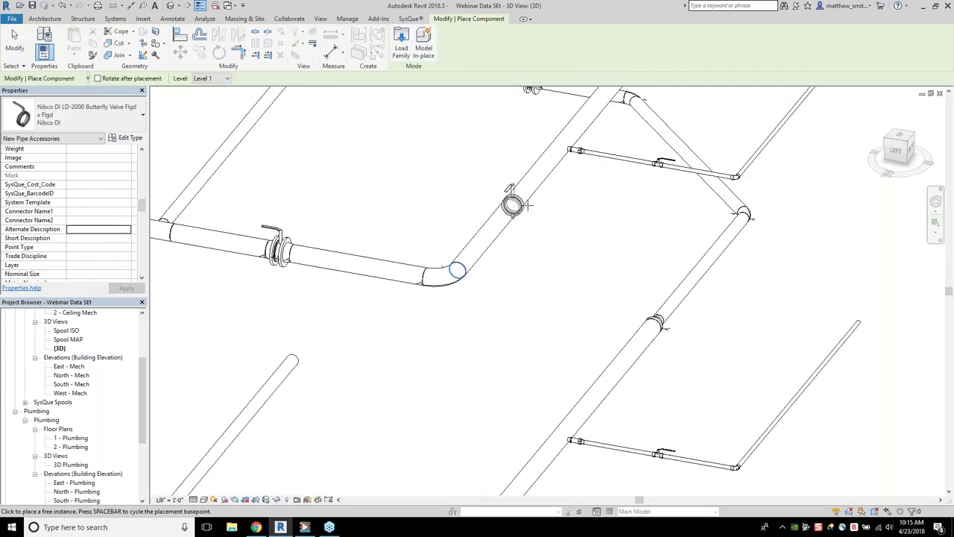
pyautogui.press('Escape')
pyautogui.press('Escape')
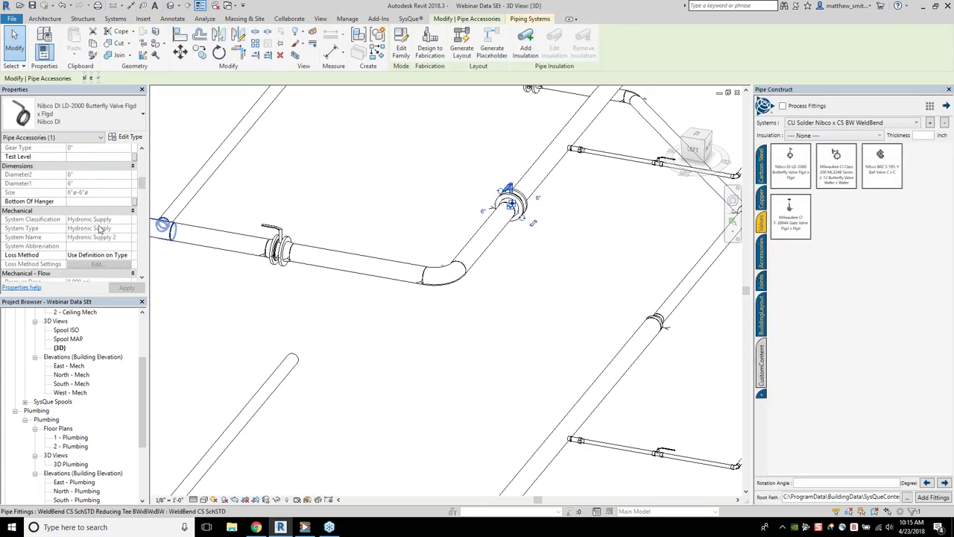
# - Check the Valve Size value in the properties of the newly placed butterfly valve
pyautogui.scroll(3, 63, 214)
pyautogui.scroll(-10, 75, 213)
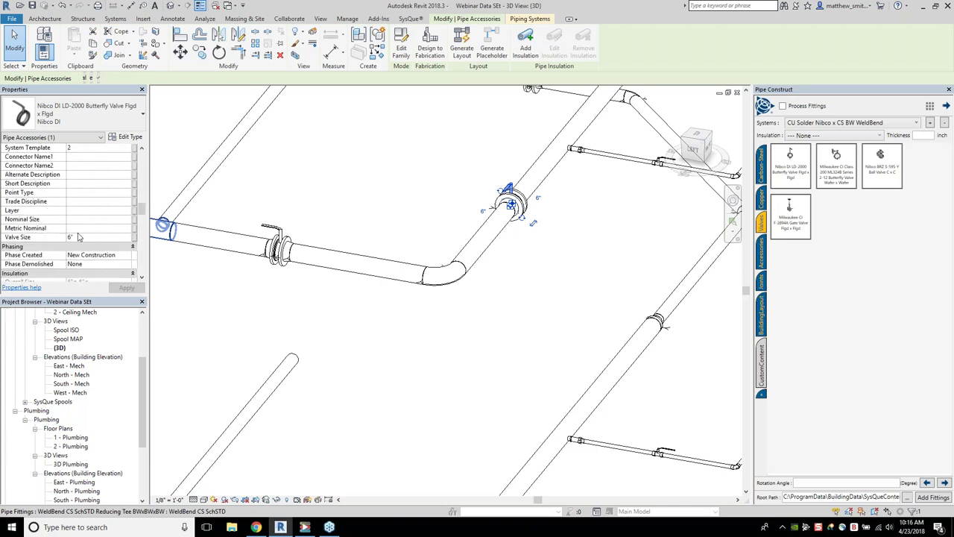
pyautogui.click(78, 236)
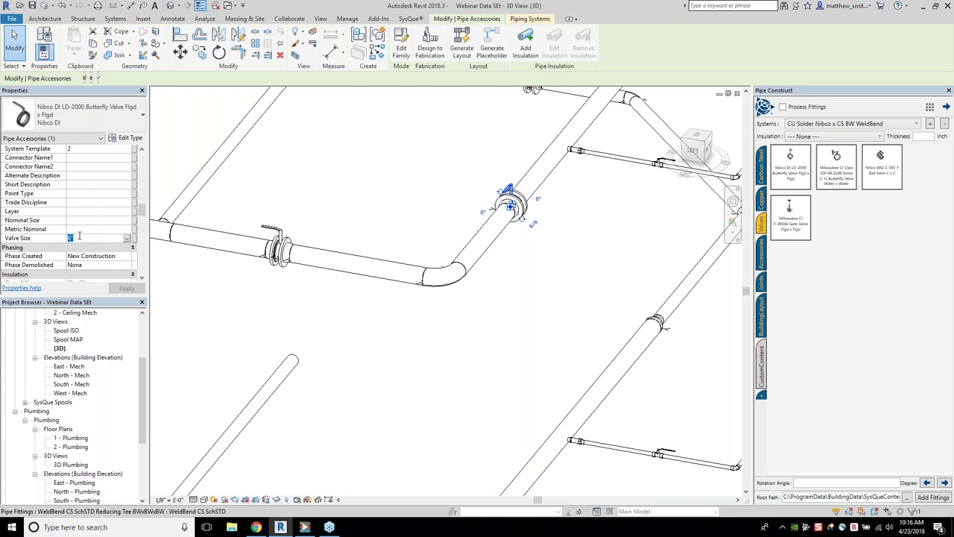
pyautogui.click(79, 237)
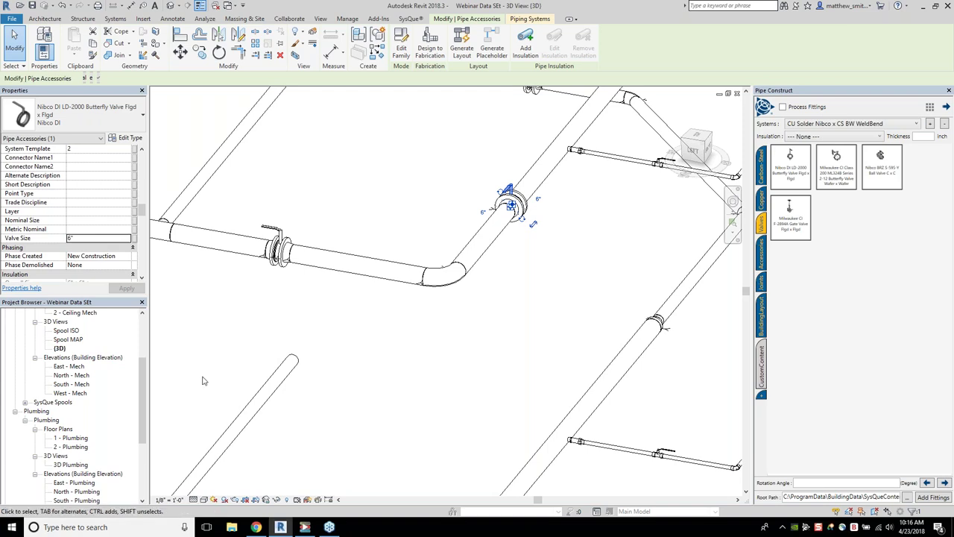
# - Check the available fields of a new multi-category schedule for Valve Size, and cancel the schedule
pyautogui.scroll(-5, 99, 423)
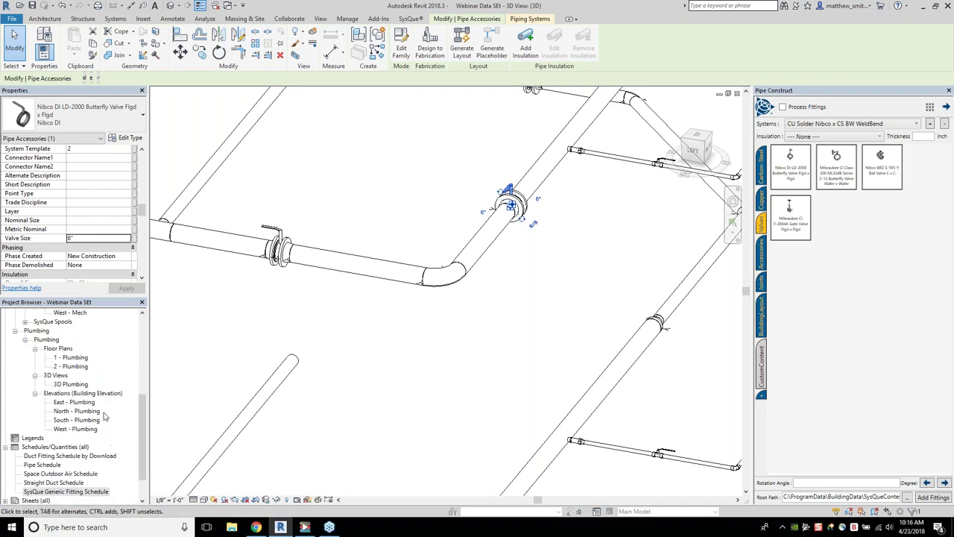
pyautogui.click(85, 412)
pyautogui.rightClick(84, 414)
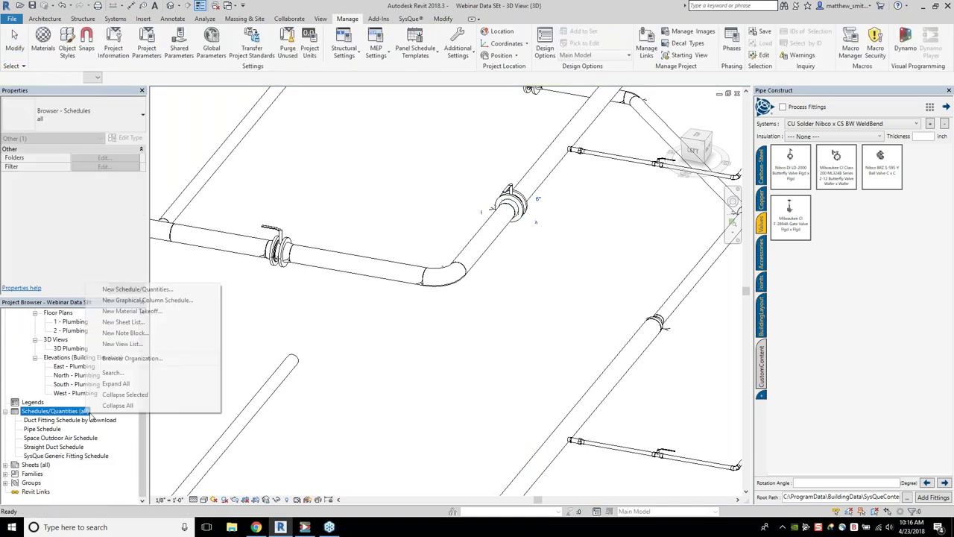
pyautogui.click(193, 292)
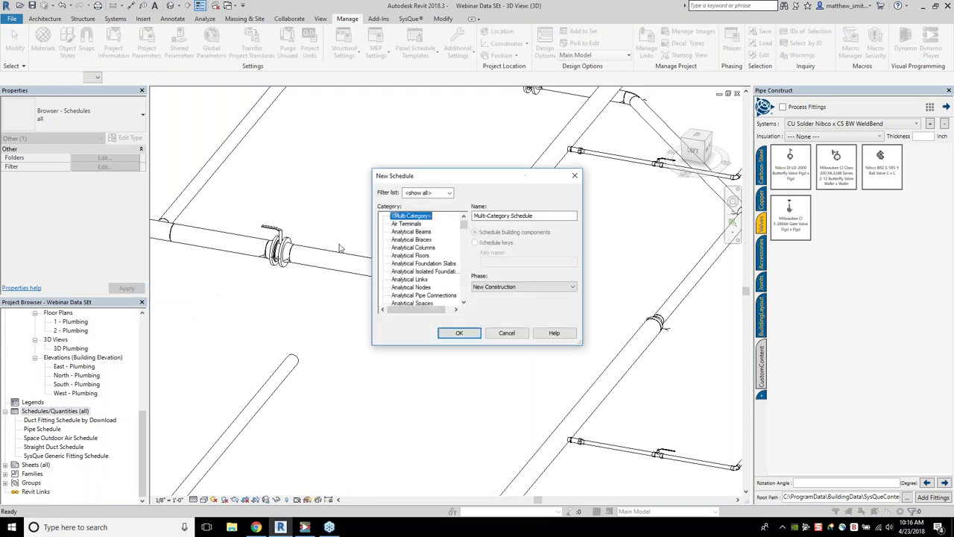
pyautogui.click(452, 333)
pyautogui.scroll(-15, 540, 253)
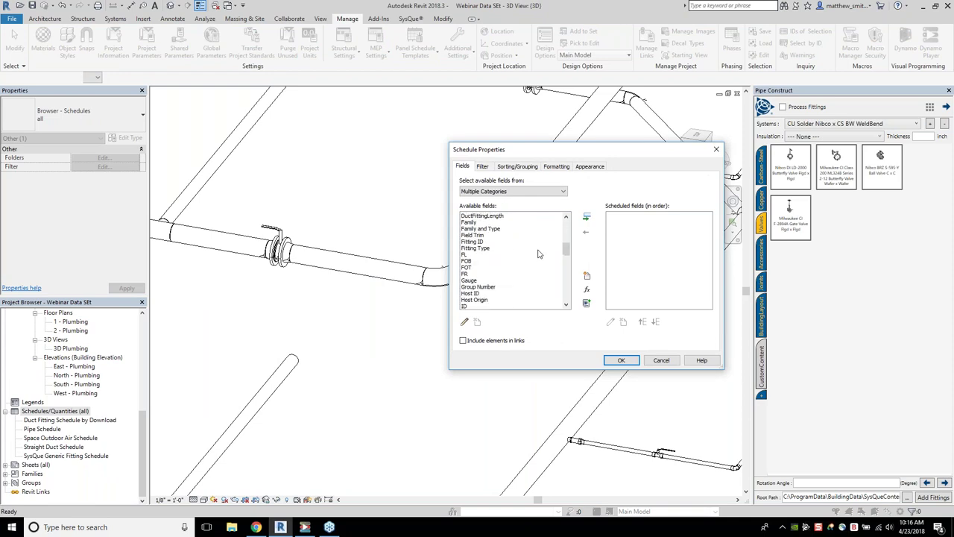
pyautogui.scroll(-15, 535, 256)
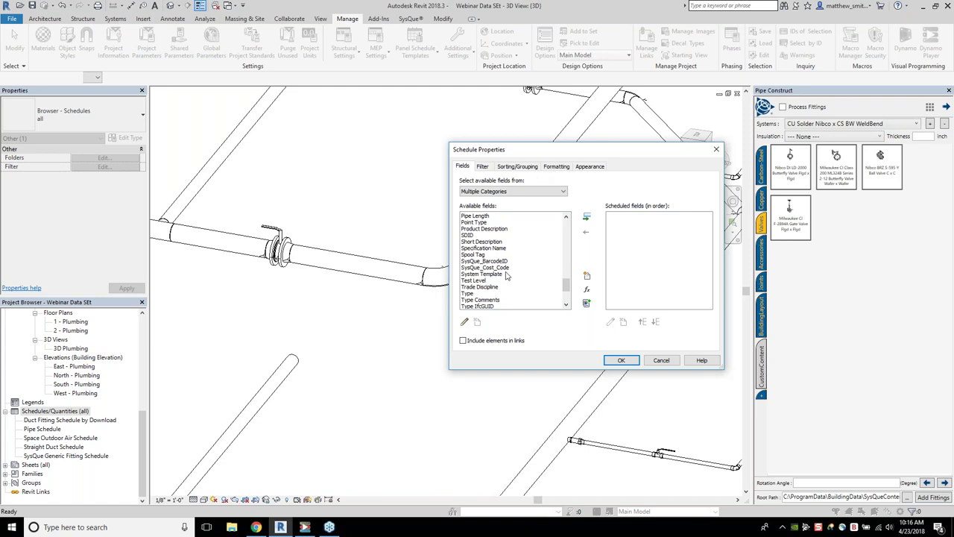
pyautogui.scroll(-4, 527, 273)
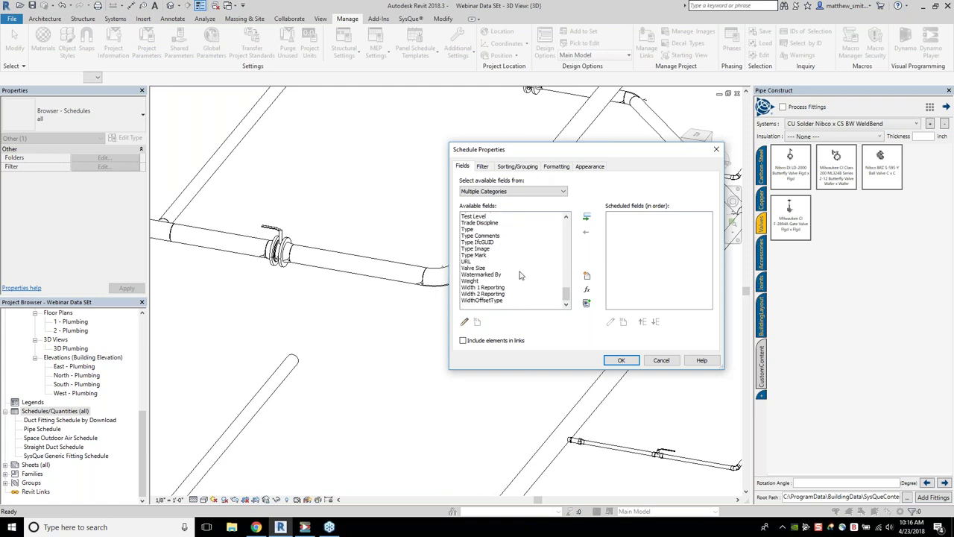
pyautogui.click(463, 268)
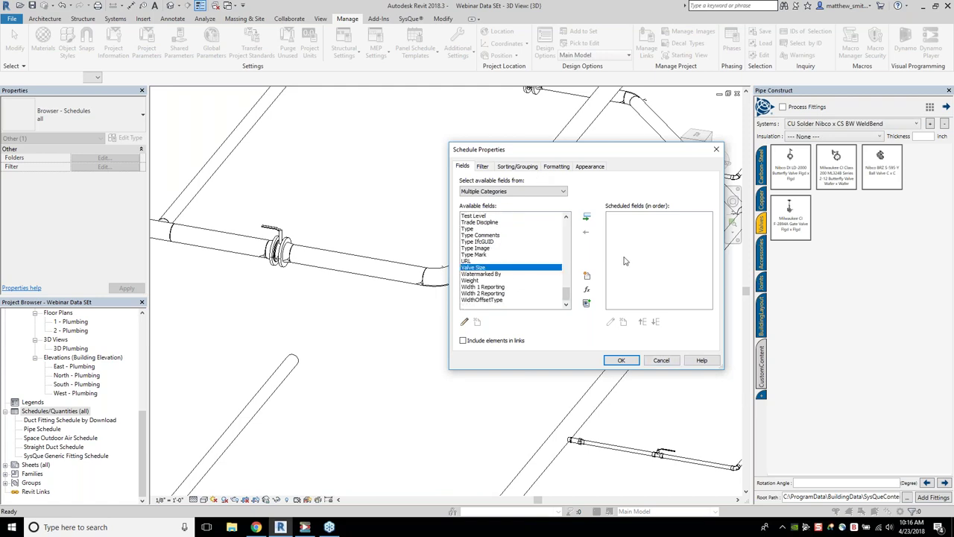
pyautogui.moveTo(597, 145); pyautogui.dragTo(472, 148)
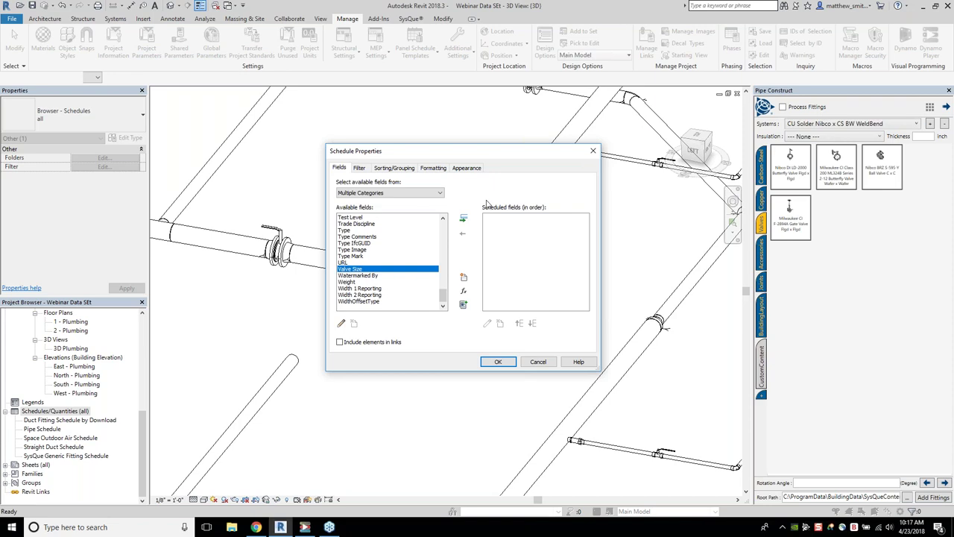
pyautogui.moveTo(489, 153); pyautogui.dragTo(500, 161)
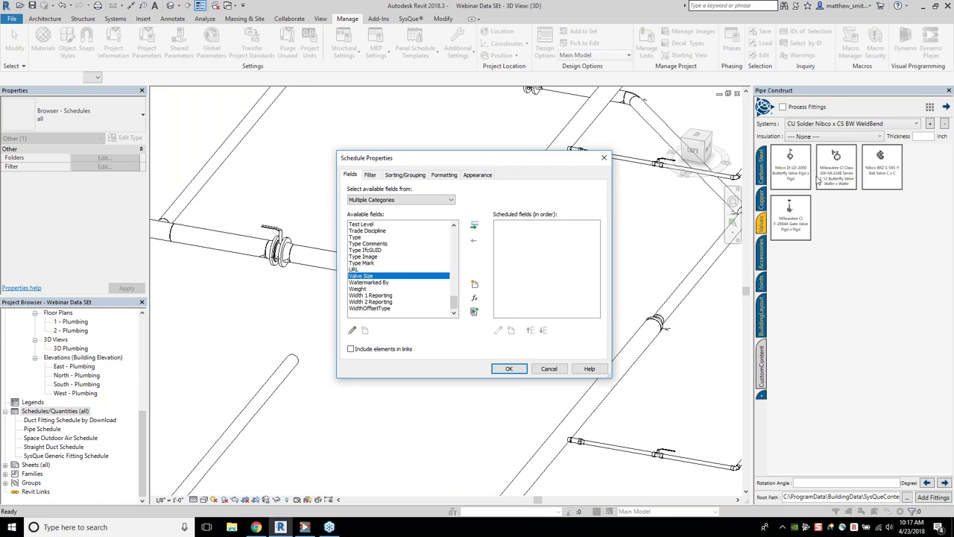
pyautogui.click(548, 369)
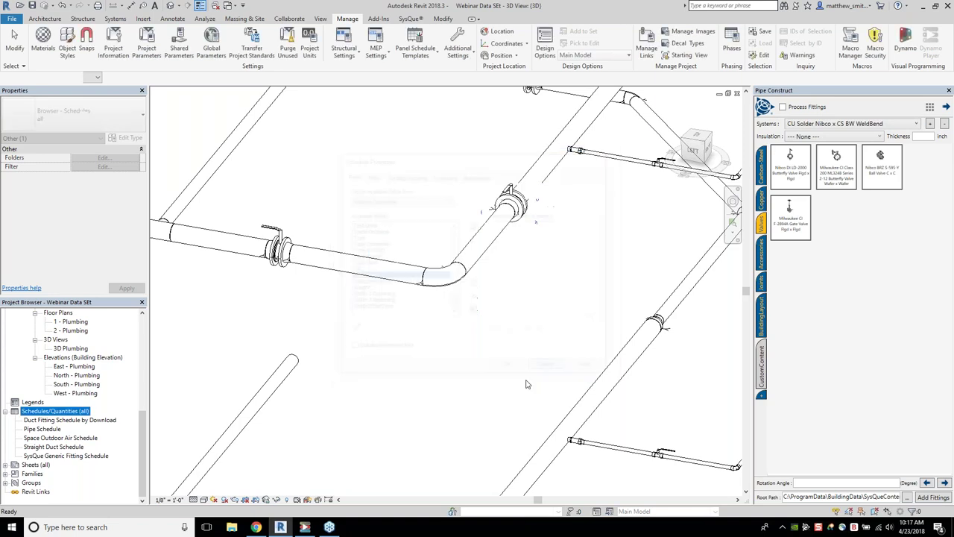
pyautogui.rightClick(80, 415)
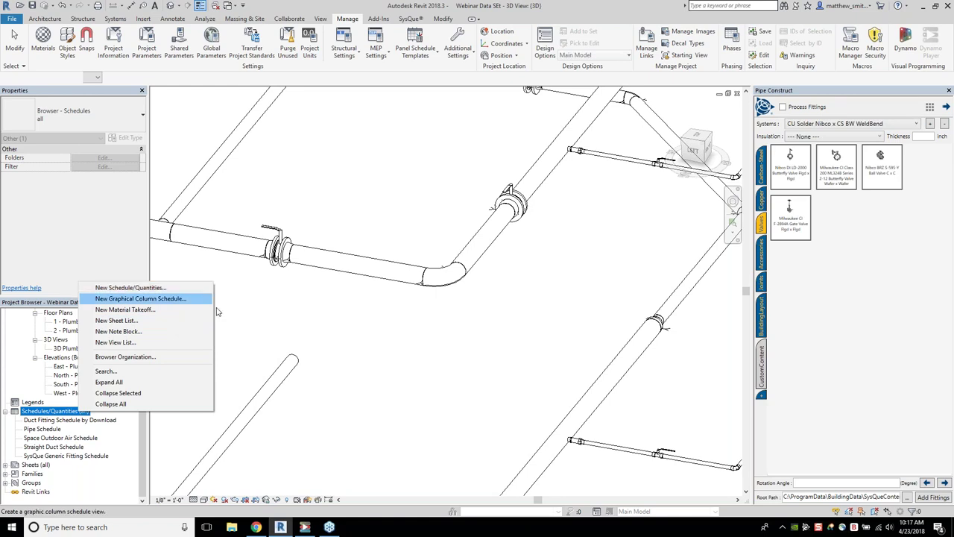
pyautogui.click(76, 419)
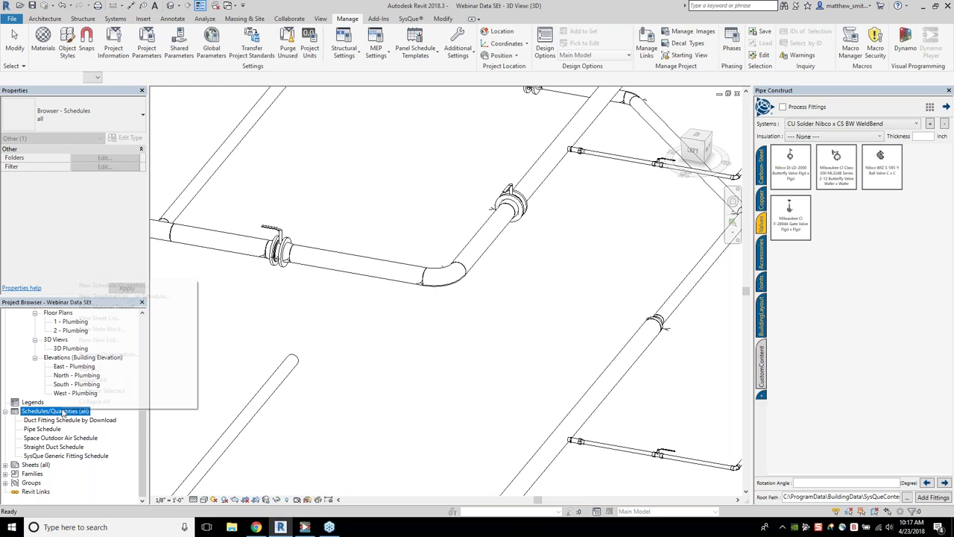
pyautogui.rightClick(63, 409)
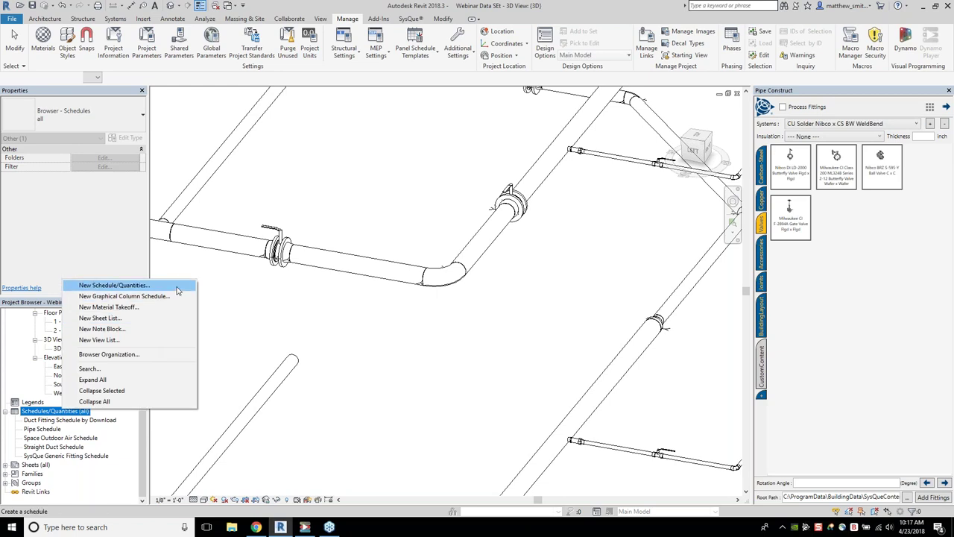
pyautogui.click(326, 25)
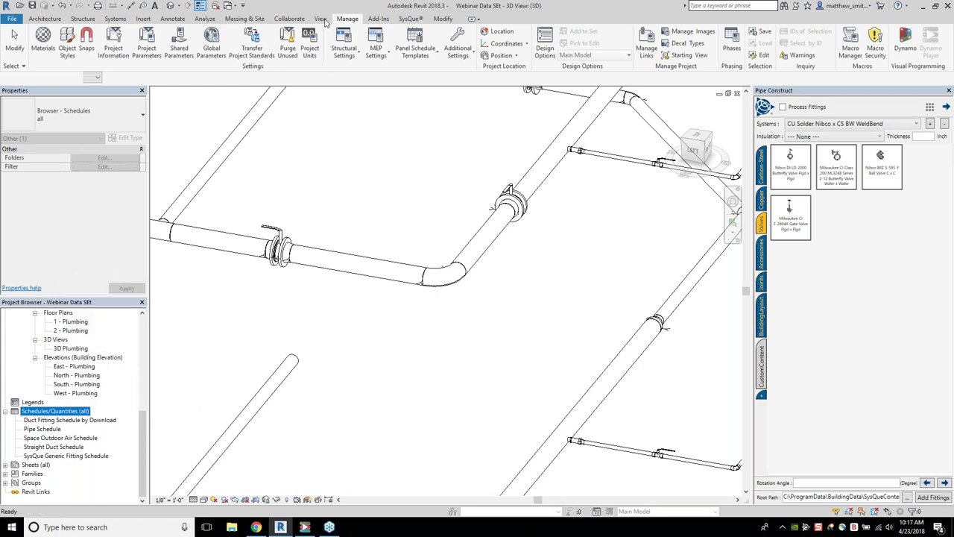
# - Create a new schedule for the Pipes category in the New Construction phase
pyautogui.click(320, 19)
pyautogui.click(541, 47)
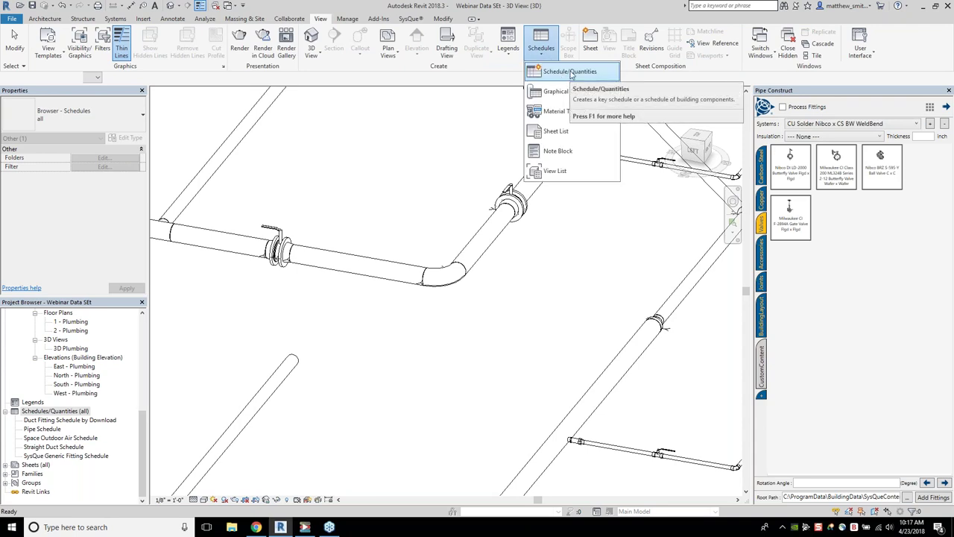
pyautogui.click(571, 72)
pyautogui.scroll(-15, 443, 253)
pyautogui.scroll(-4, 442, 253)
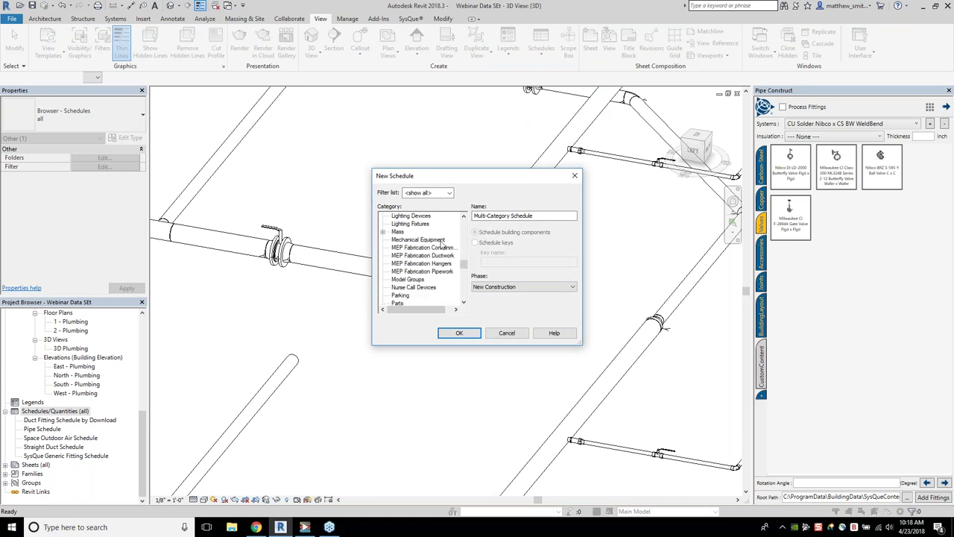
pyautogui.click(403, 295)
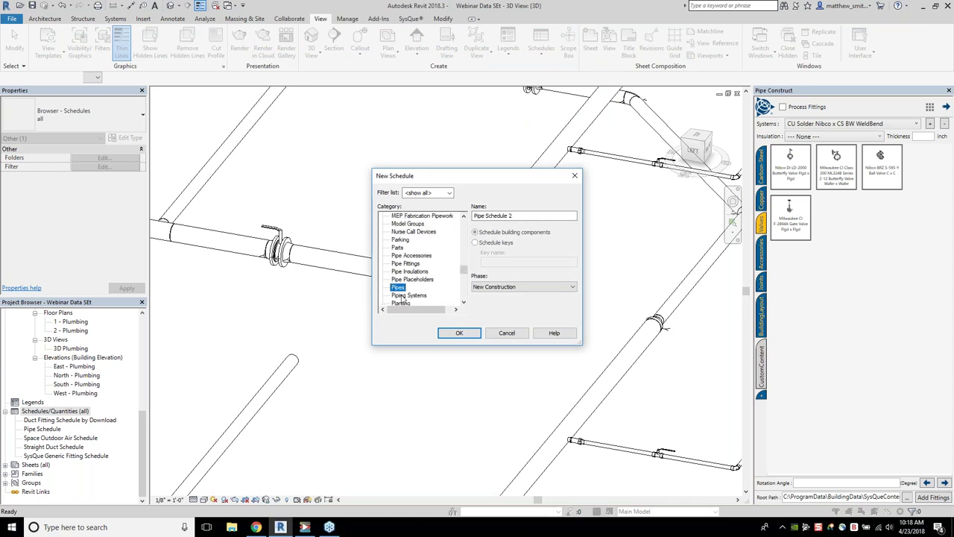
pyautogui.click(459, 332)
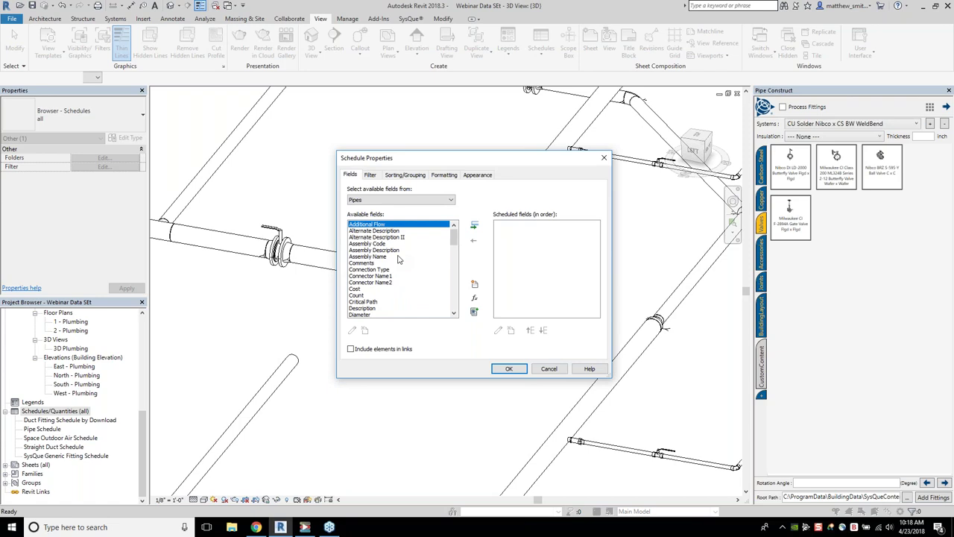
# - Add the Type field to the pipe schedule
pyautogui.moveTo(453, 237); pyautogui.dragTo(460, 300)
pyautogui.scroll(-2, 460, 299)
pyautogui.scroll(10, 410, 277)
pyautogui.scroll(-2, 406, 272)
pyautogui.scroll(-3, 396, 284)
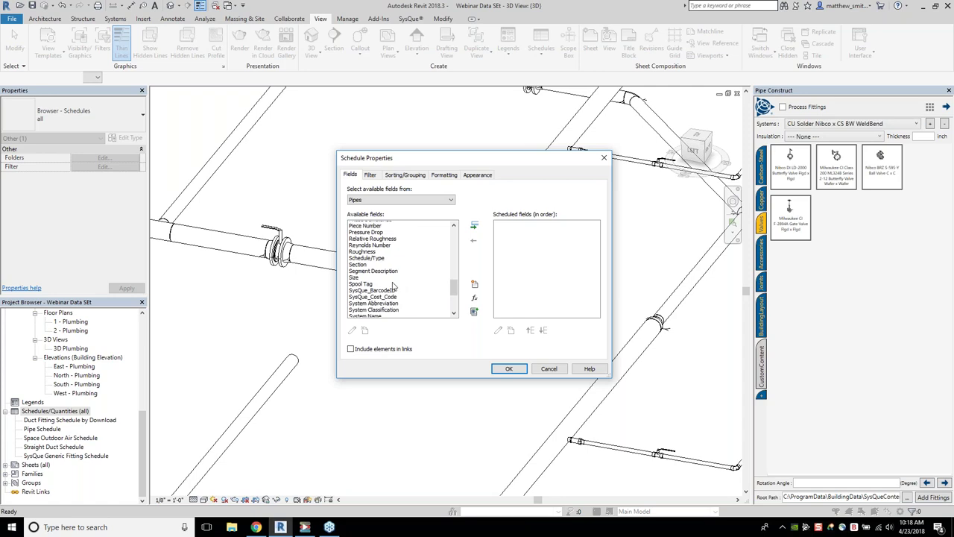
pyautogui.click(475, 225)
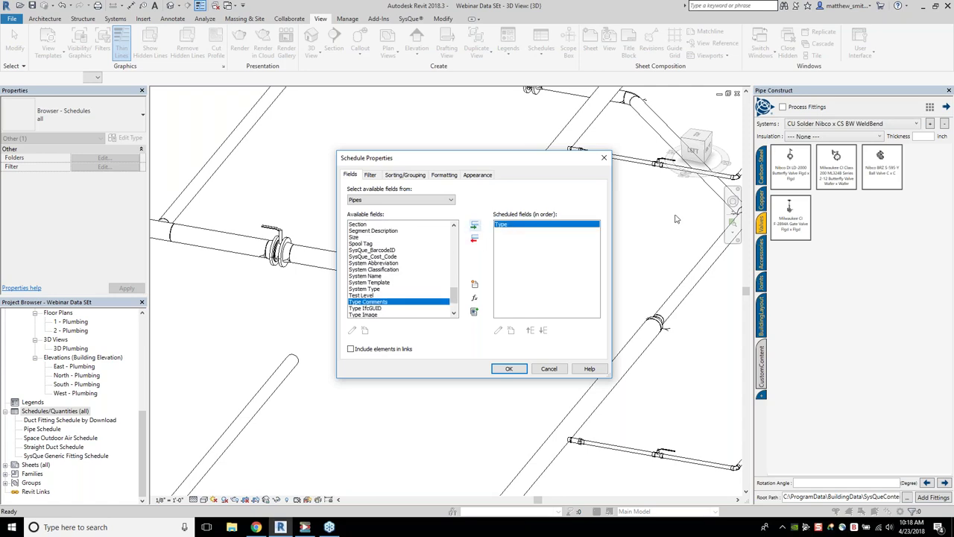
# - Add the Alternate Description and Count fields to the pipe schedule
pyautogui.scroll(4, 394, 274)
pyautogui.scroll(10, 394, 275)
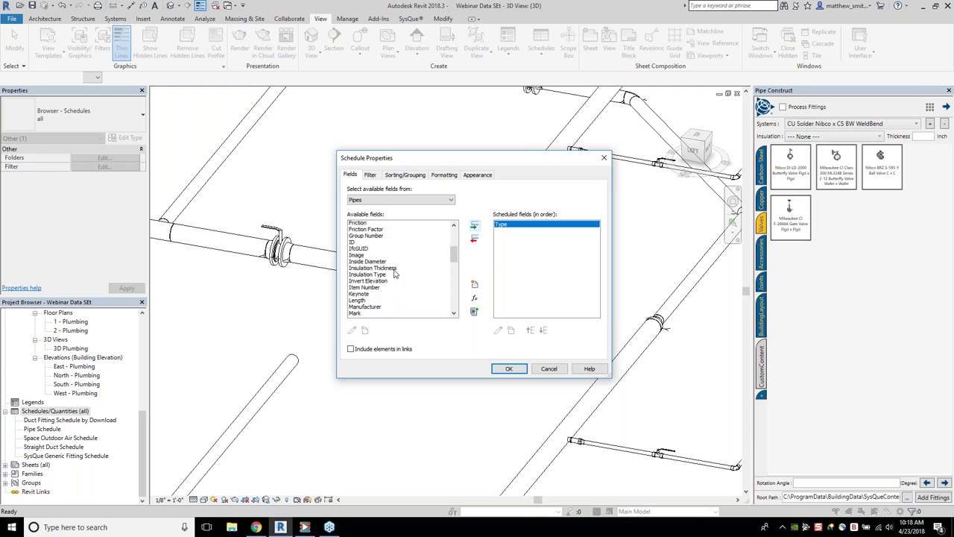
pyautogui.click(401, 231)
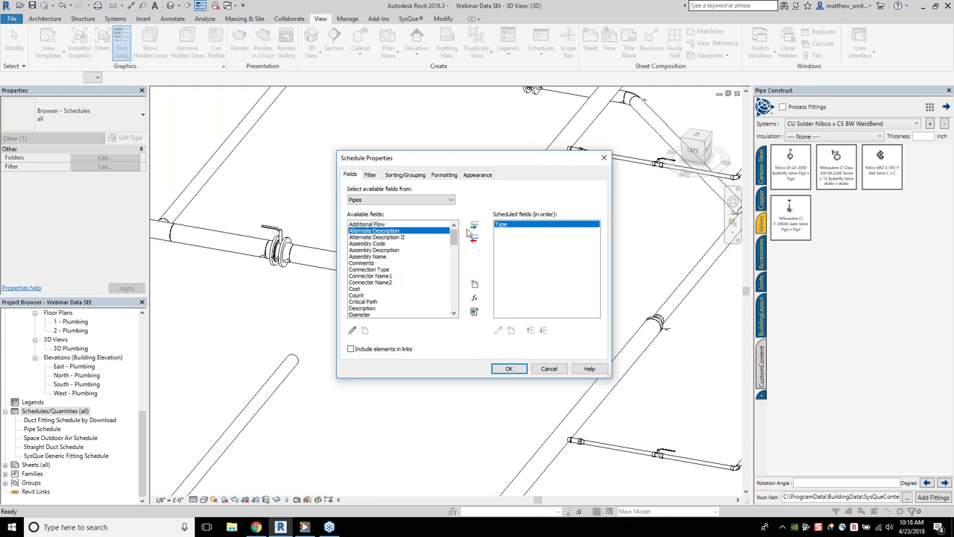
pyautogui.click(474, 225)
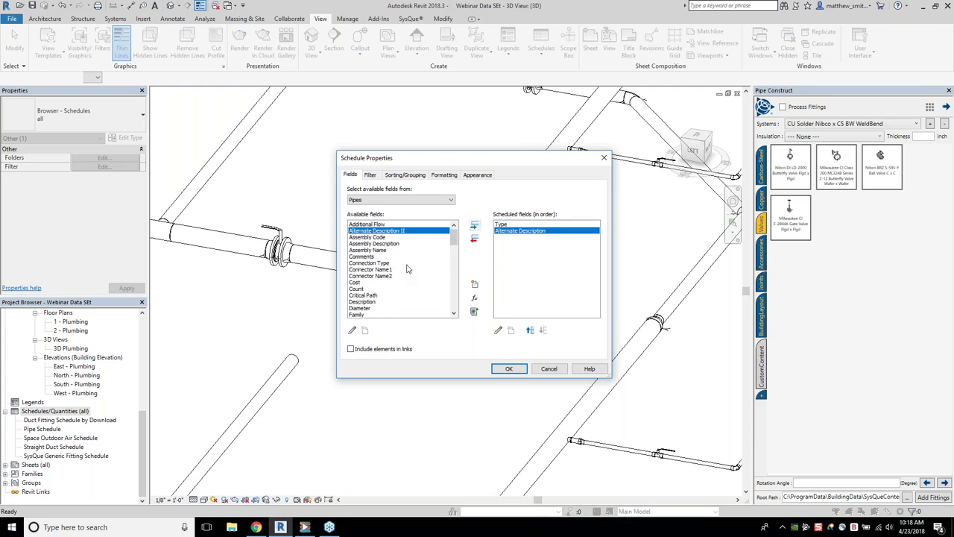
pyautogui.click(374, 288)
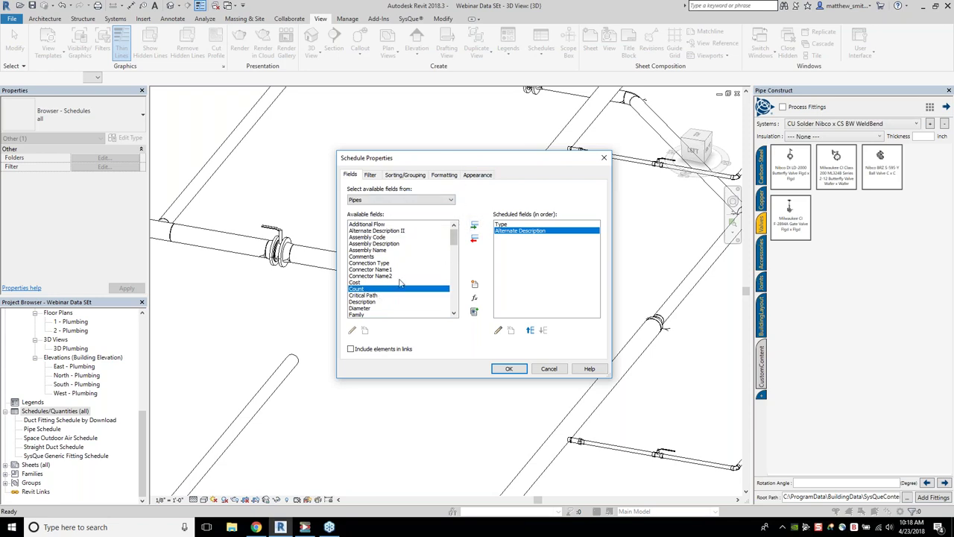
pyautogui.click(476, 227)
# - Add the Size field to the pipe schedule's scheduled fields
pyautogui.scroll(-2, 414, 270)
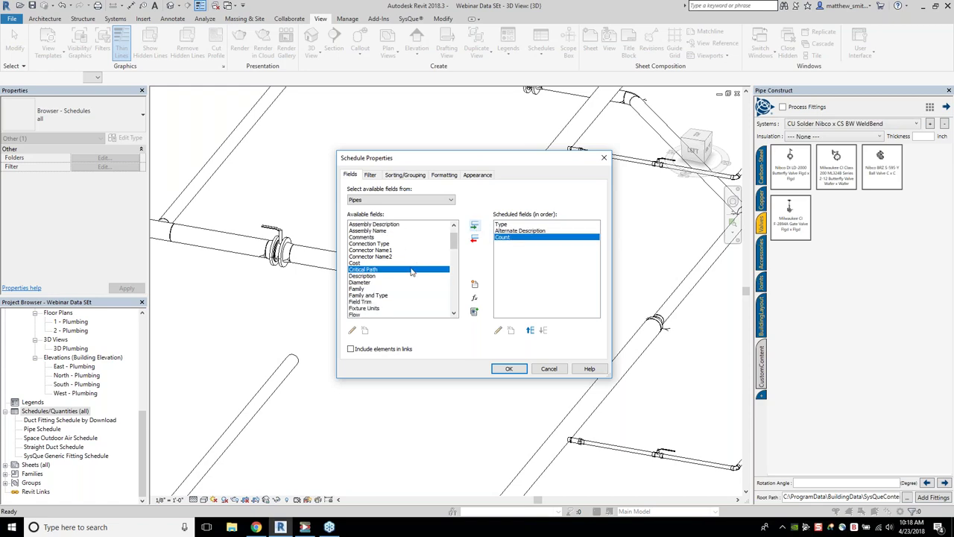
pyautogui.scroll(-4, 415, 270)
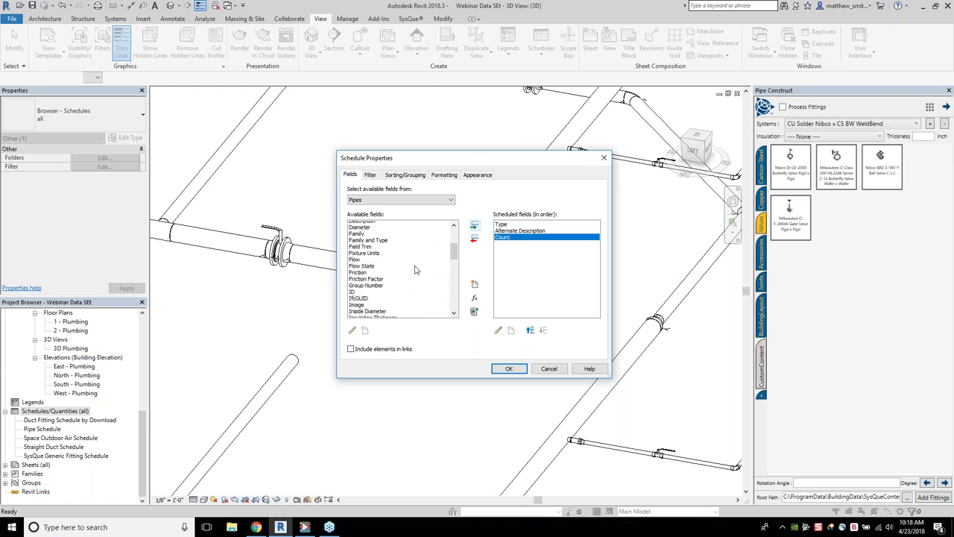
pyautogui.scroll(-5, 414, 270)
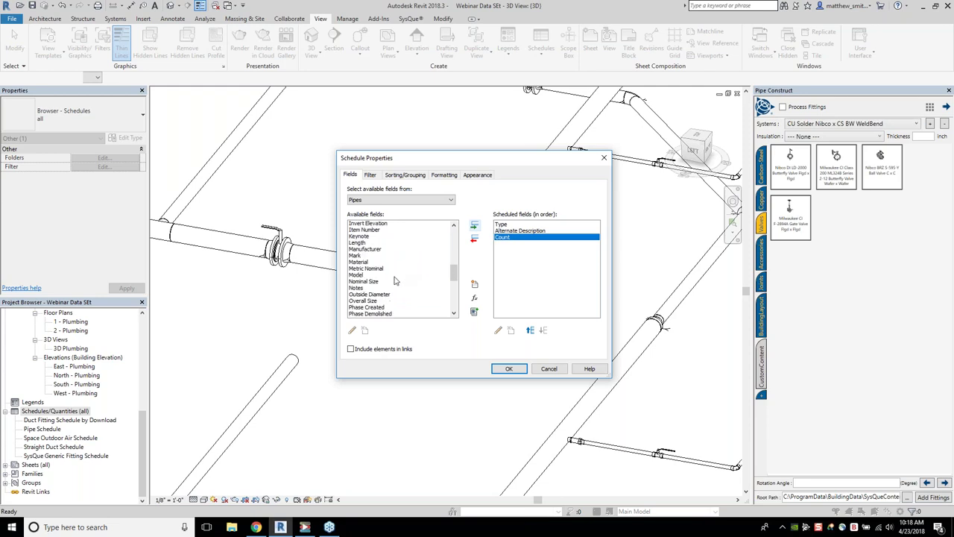
pyautogui.scroll(-3, 392, 282)
pyautogui.click(373, 282)
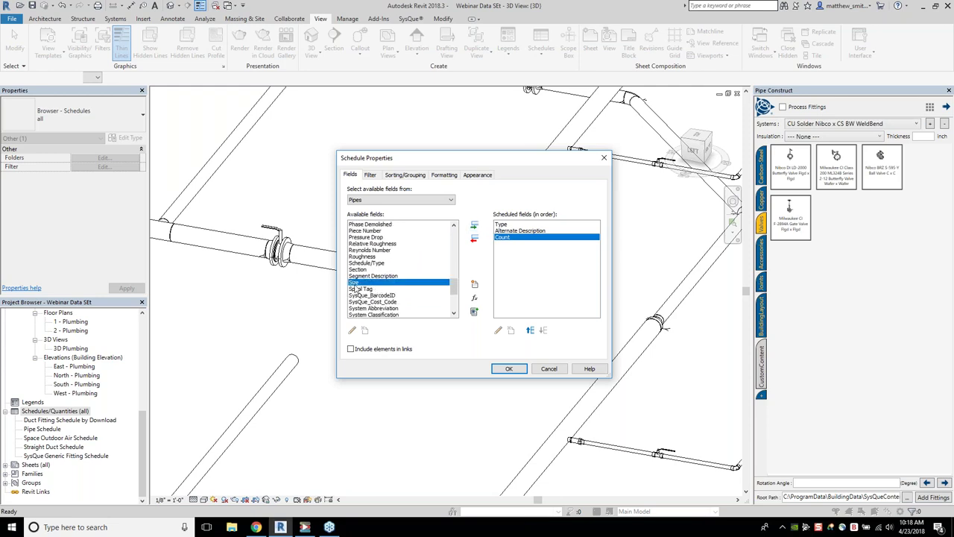
pyautogui.click(474, 225)
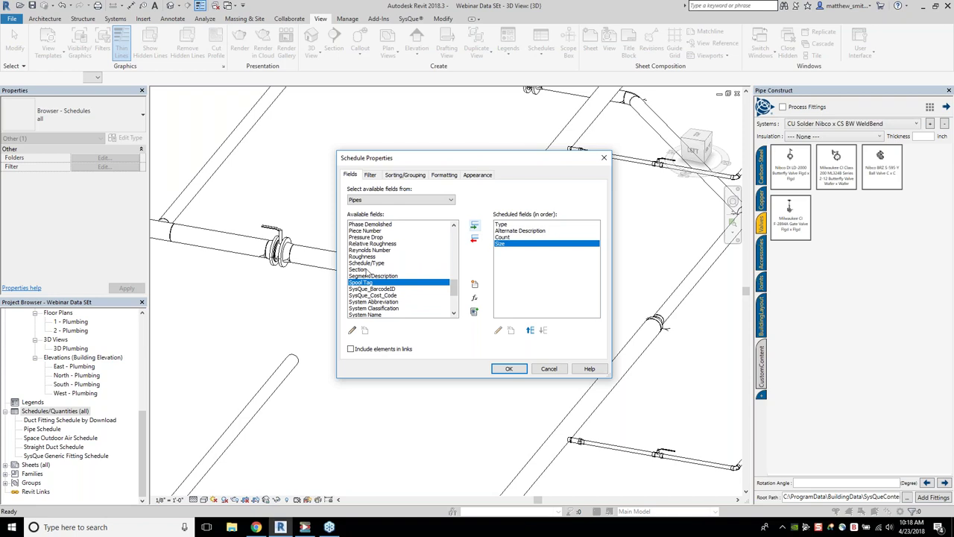
# - Add the Length field to the pipe schedule
pyautogui.scroll(5, 369, 274)
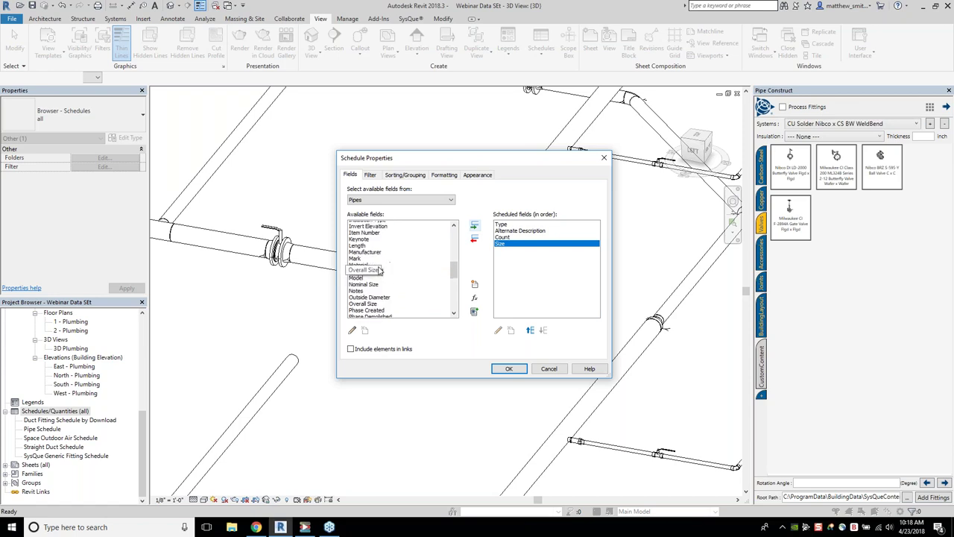
pyautogui.click(373, 250)
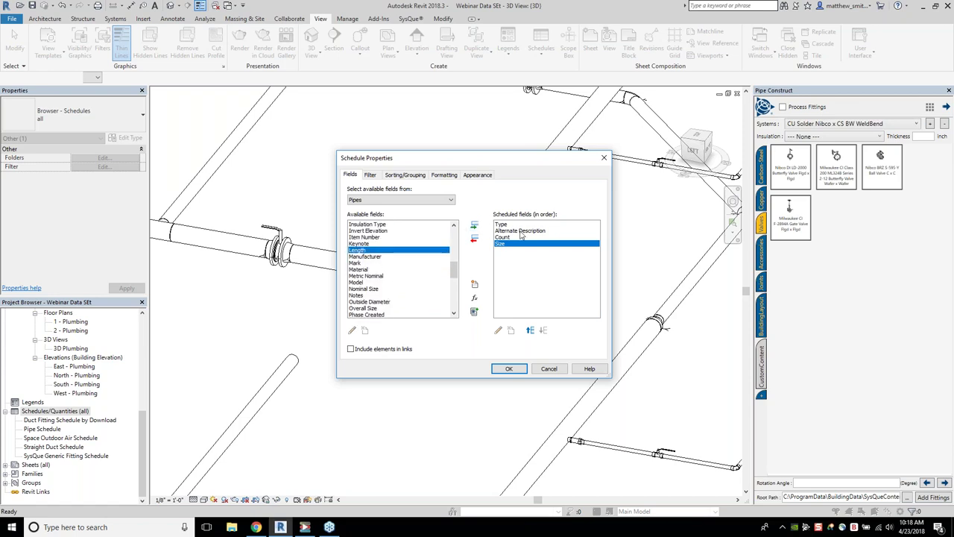
pyautogui.click(474, 225)
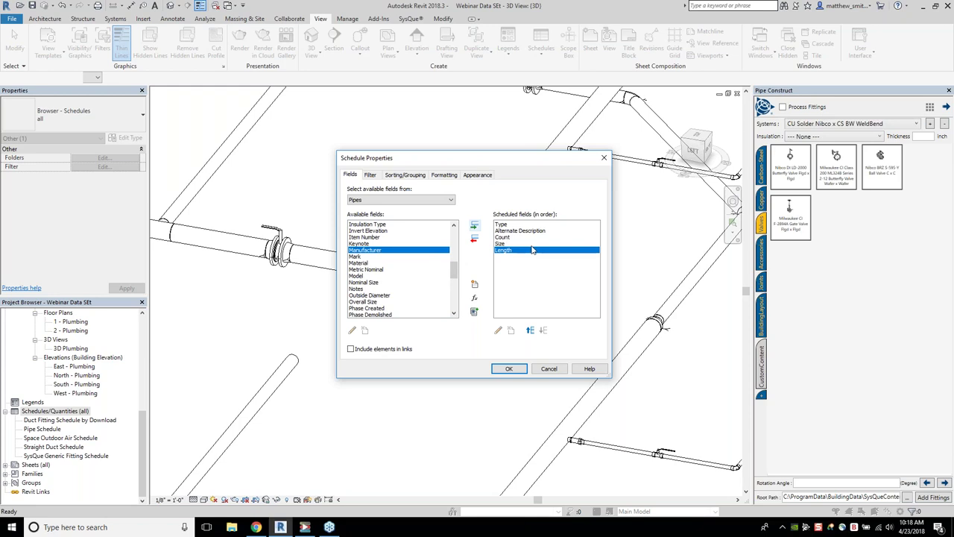
# - Add the Connector Name1 and Connector Name2 fields to the pipe schedule together
pyautogui.scroll(8, 400, 240)
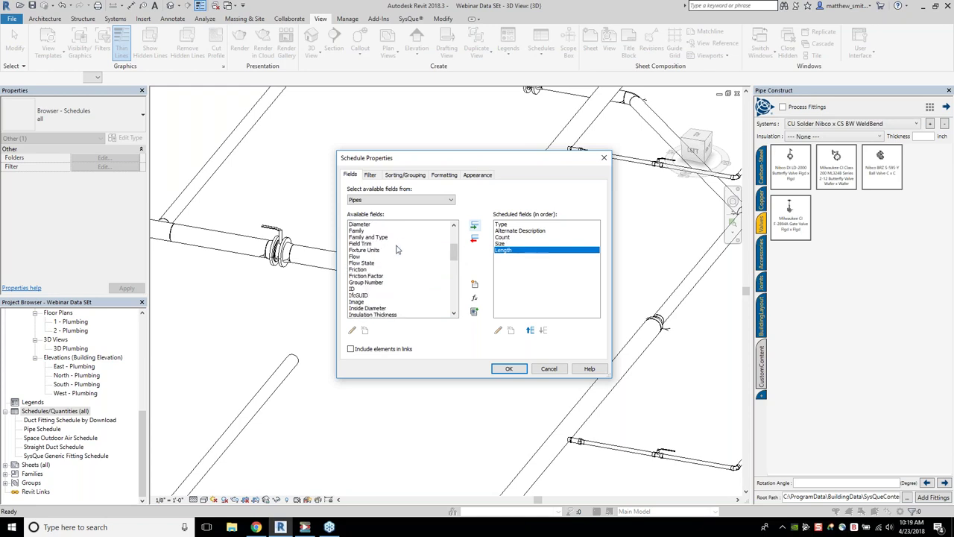
pyautogui.click(389, 269)
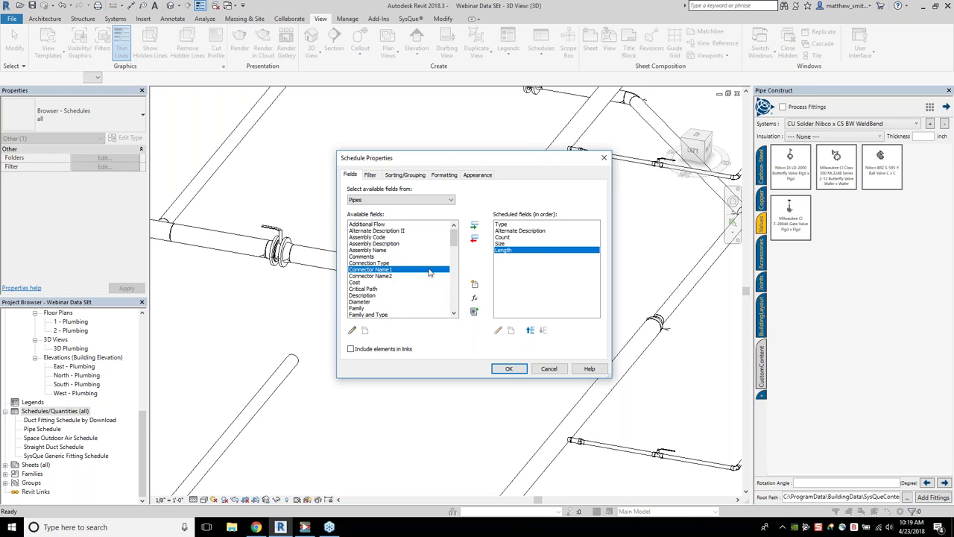
pyautogui.keyDown('ctrl'); pyautogui.click(389, 276); pyautogui.keyUp('ctrl')
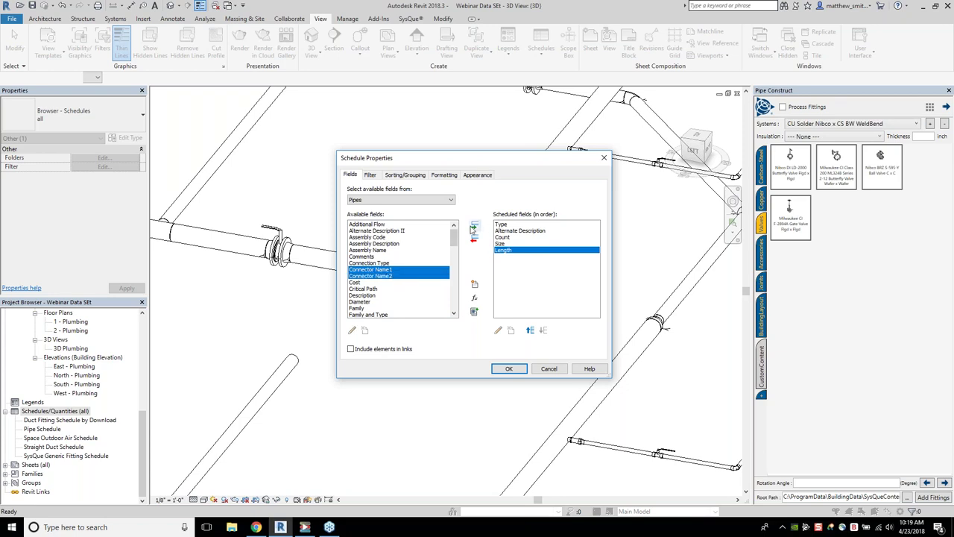
pyautogui.click(474, 225)
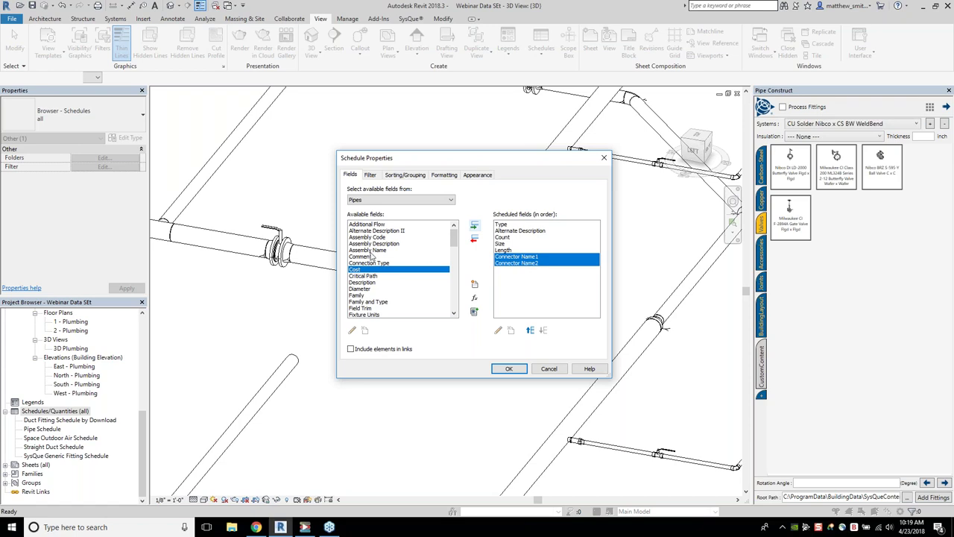
# - Add the Spool Tag field as the last scheduled field and generate the pipe schedule
pyautogui.scroll(-4, 395, 261)
pyautogui.scroll(-8, 393, 267)
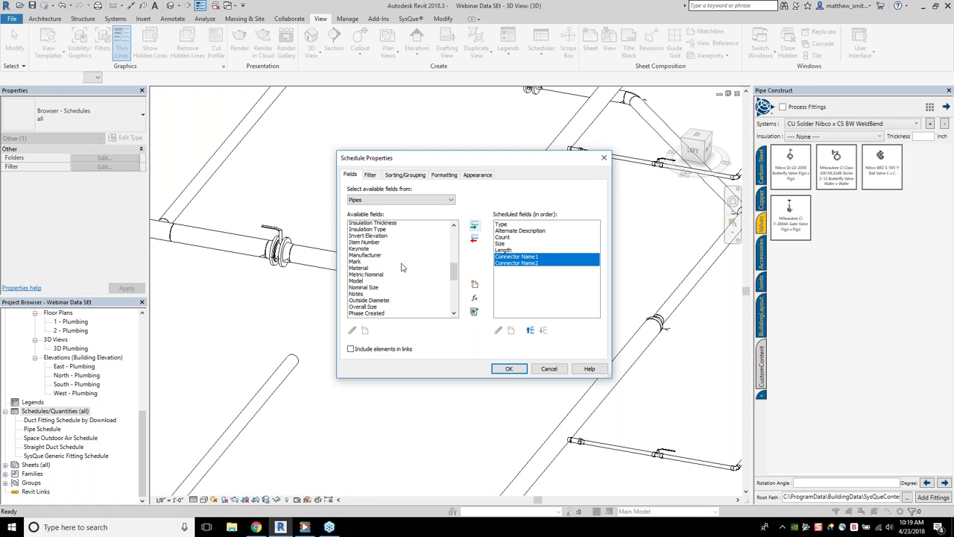
pyautogui.click(372, 283)
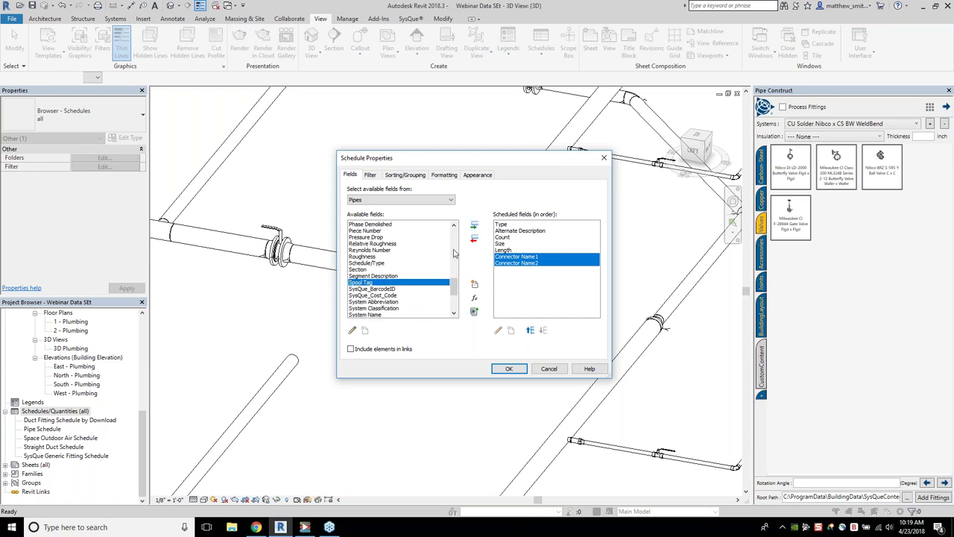
pyautogui.click(474, 232)
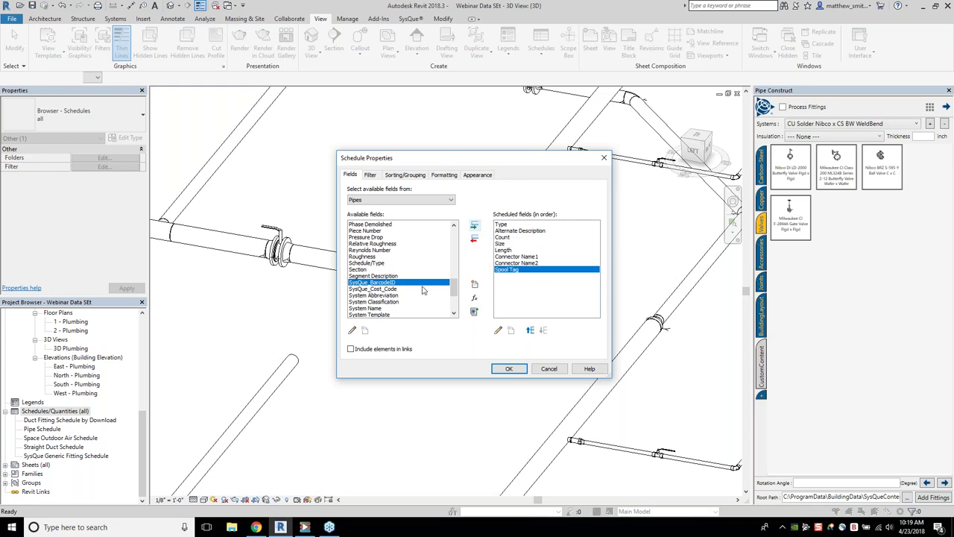
pyautogui.scroll(-2, 421, 289)
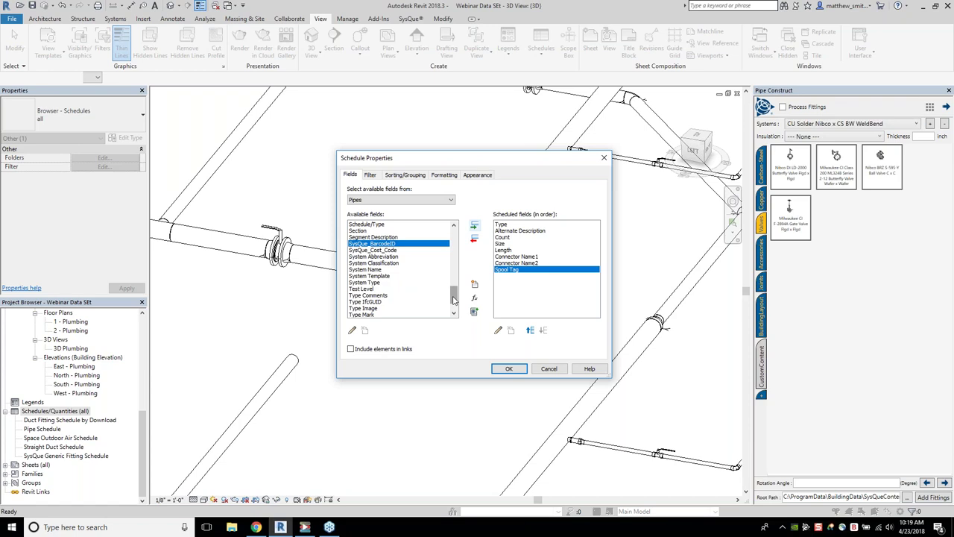
pyautogui.click(510, 369)
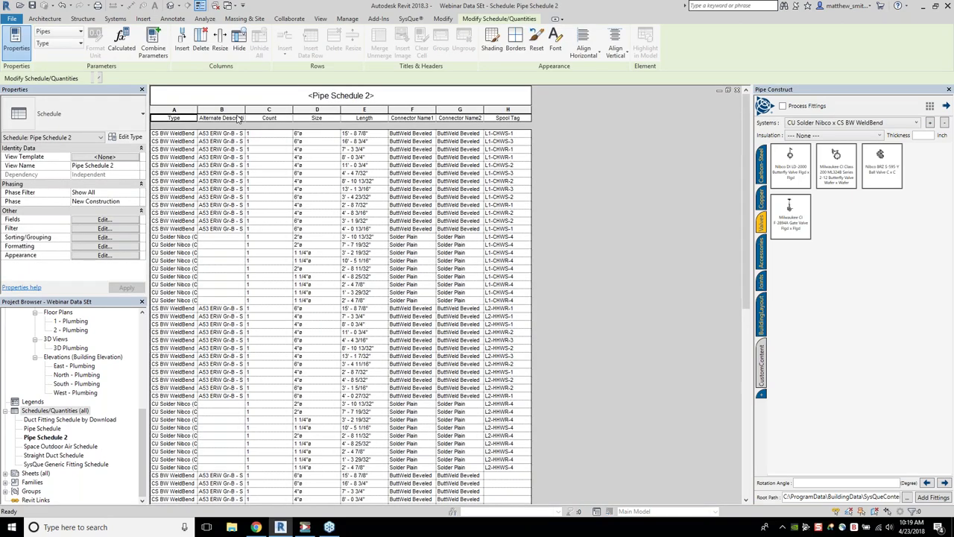
# - Widen the Alternate Description and Type columns of the pipe schedule so their full text fits
pyautogui.moveTo(246, 112); pyautogui.dragTo(304, 111)
pyautogui.moveTo(200, 110); pyautogui.dragTo(292, 110)
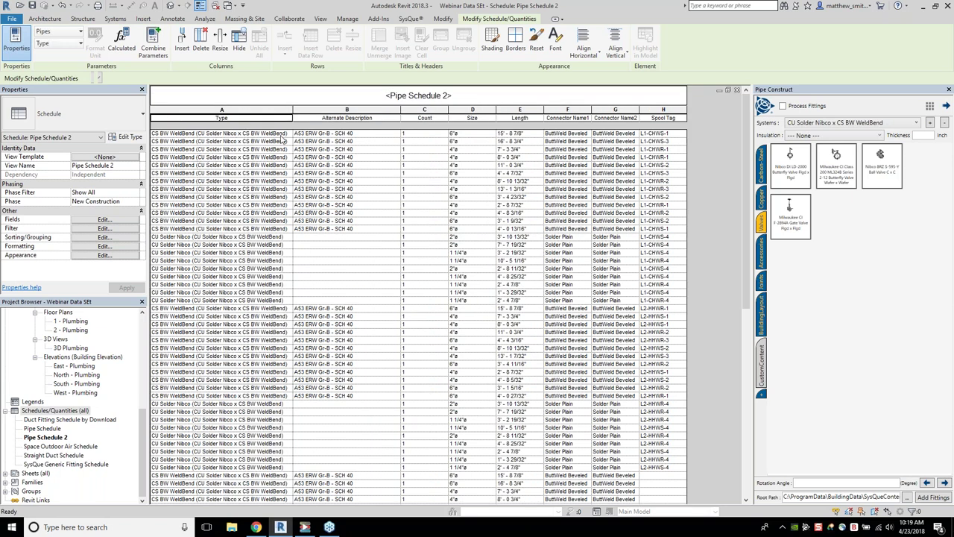
# - Examine the Type and Alternate Description entries for the carbon steel and copper pipes in the schedule
pyautogui.click(282, 135)
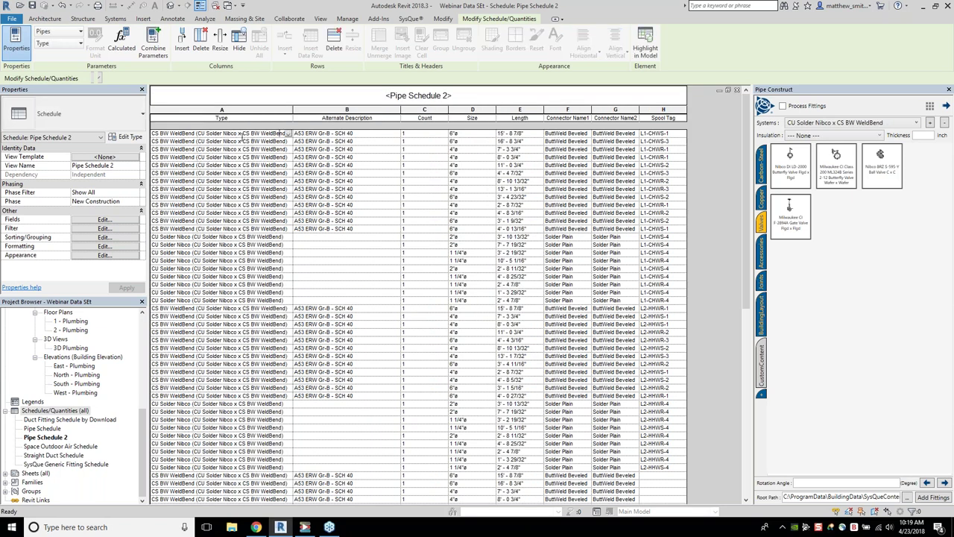
pyautogui.moveTo(186, 133); pyautogui.dragTo(239, 134)
pyautogui.click(163, 134)
pyautogui.doubleClick(179, 135)
pyautogui.click(375, 136)
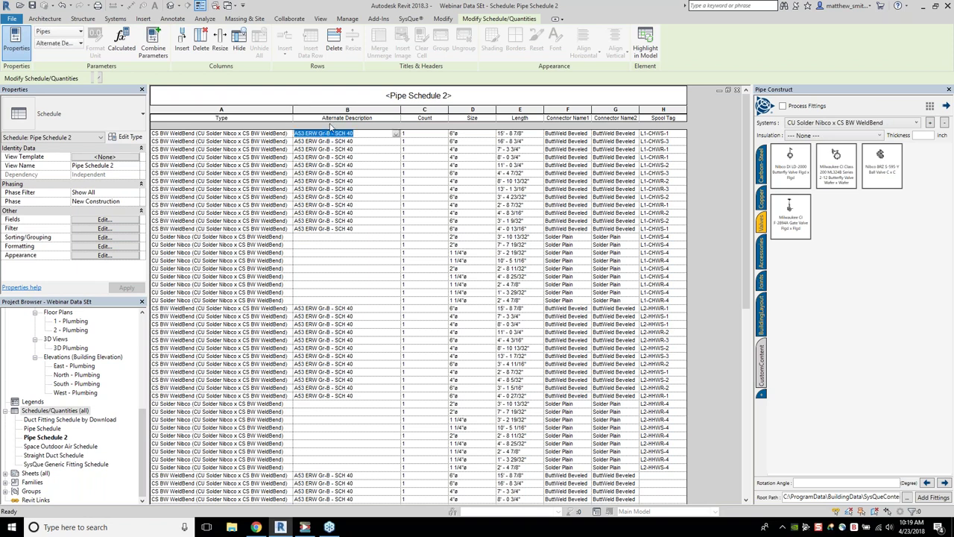
pyautogui.click(367, 114)
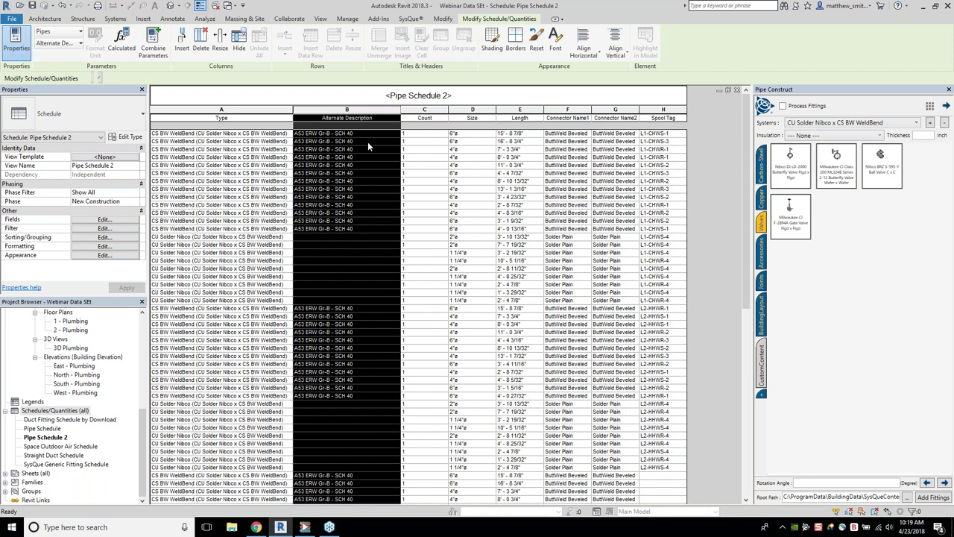
pyautogui.click(353, 237)
pyautogui.click(216, 237)
pyautogui.moveTo(215, 240); pyautogui.dragTo(222, 299)
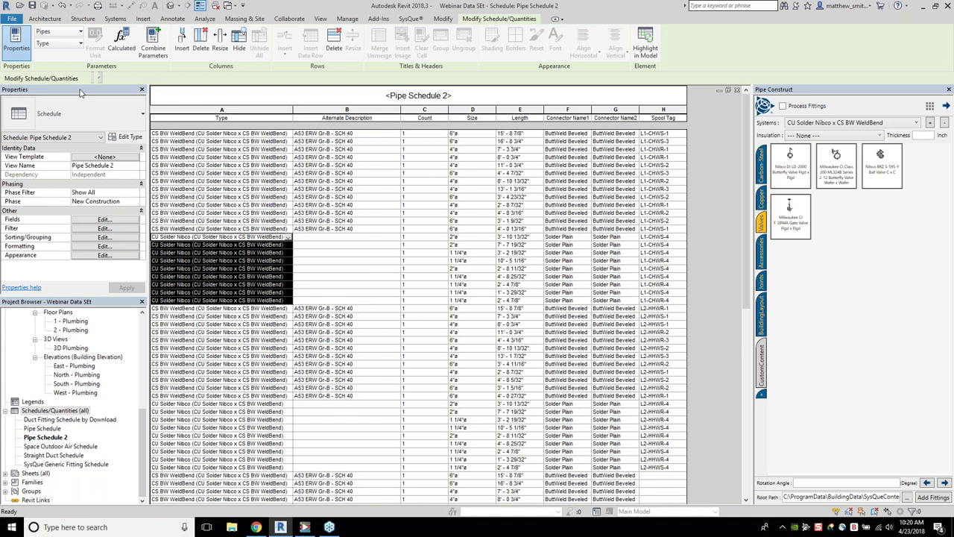
# - Examine the Length, Size, Connector Name1 and Spool Tag columns throughout the pipe schedule
pyautogui.click(503, 215)
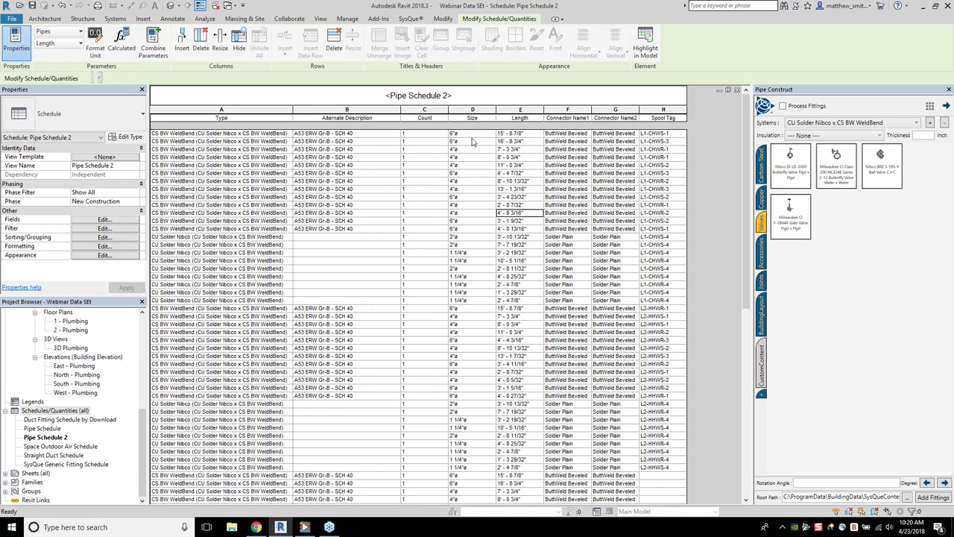
pyautogui.click(470, 148)
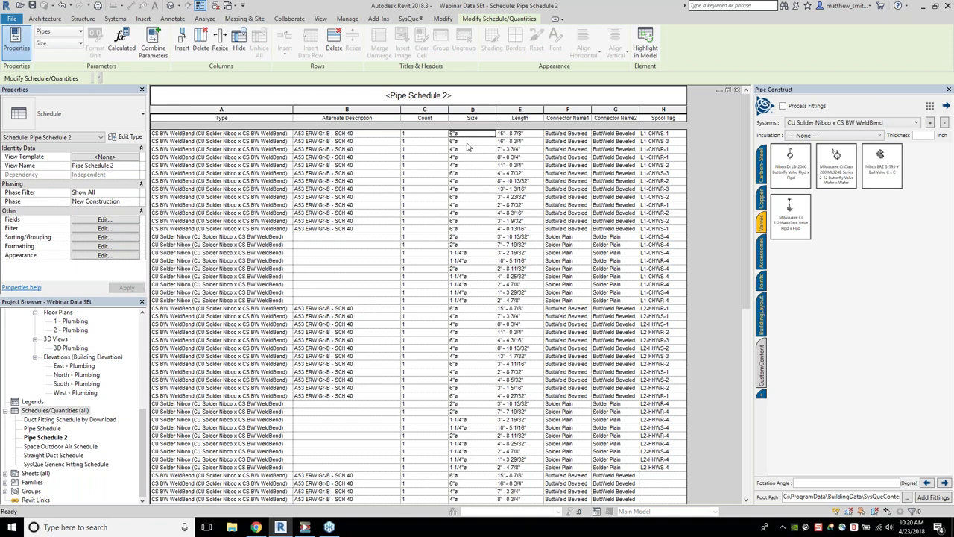
pyautogui.click(473, 176)
pyautogui.click(478, 149)
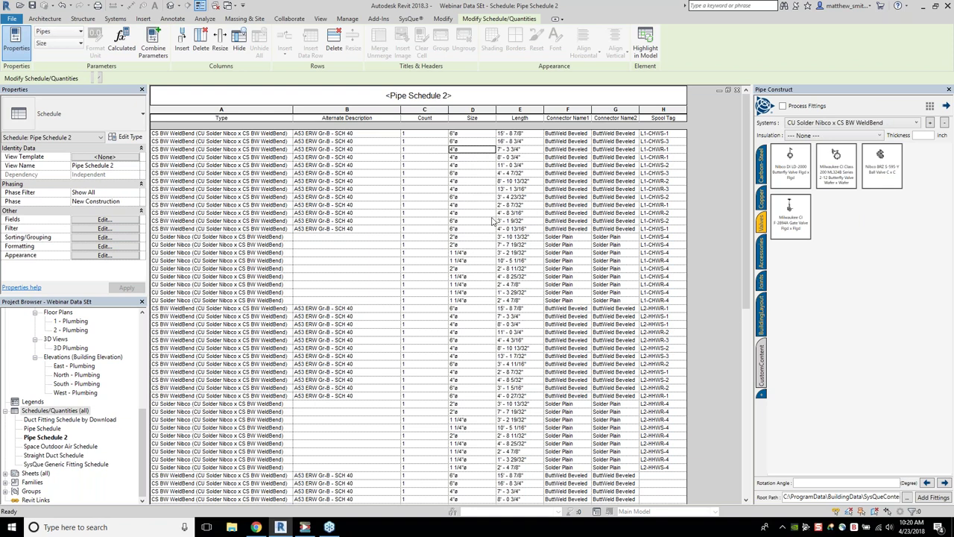
pyautogui.click(532, 117)
pyautogui.click(572, 112)
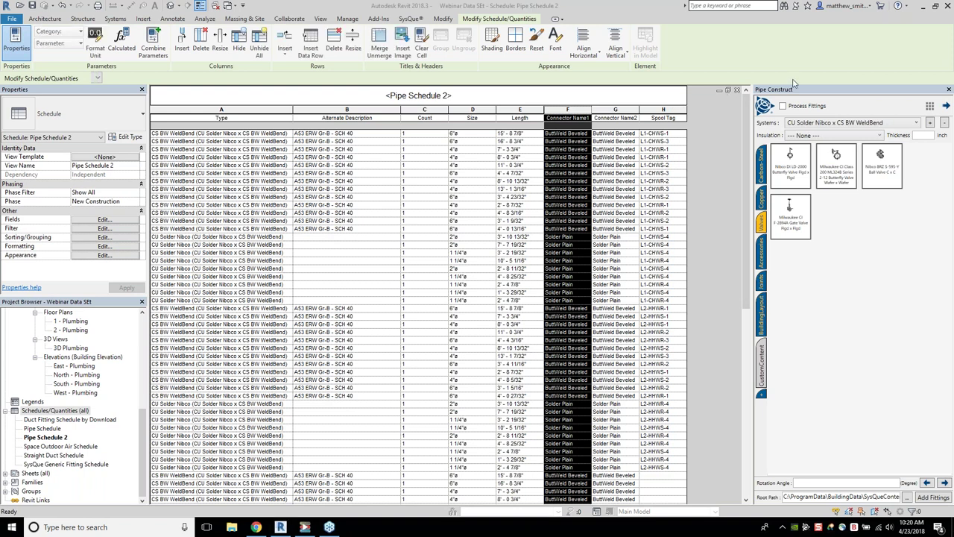
pyautogui.click(675, 113)
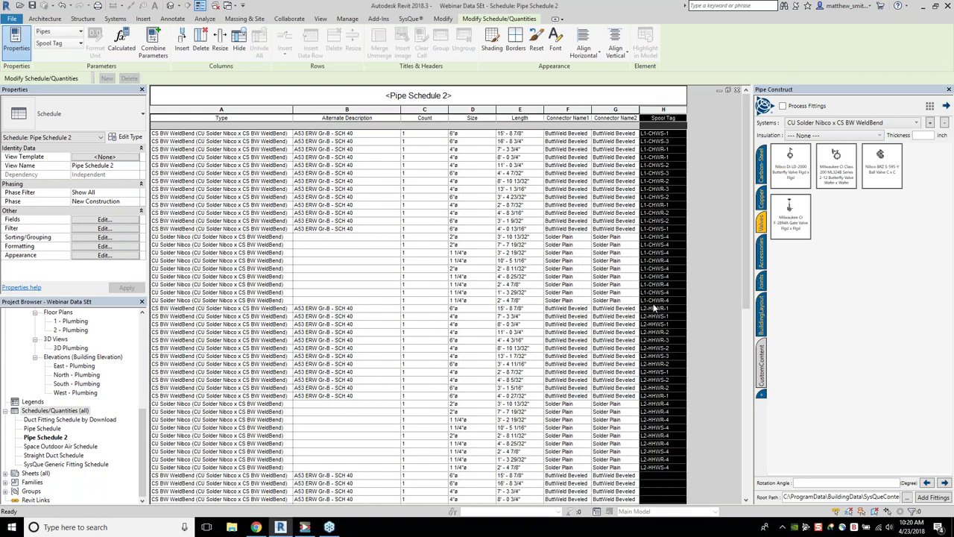
pyautogui.scroll(-10, 654, 307)
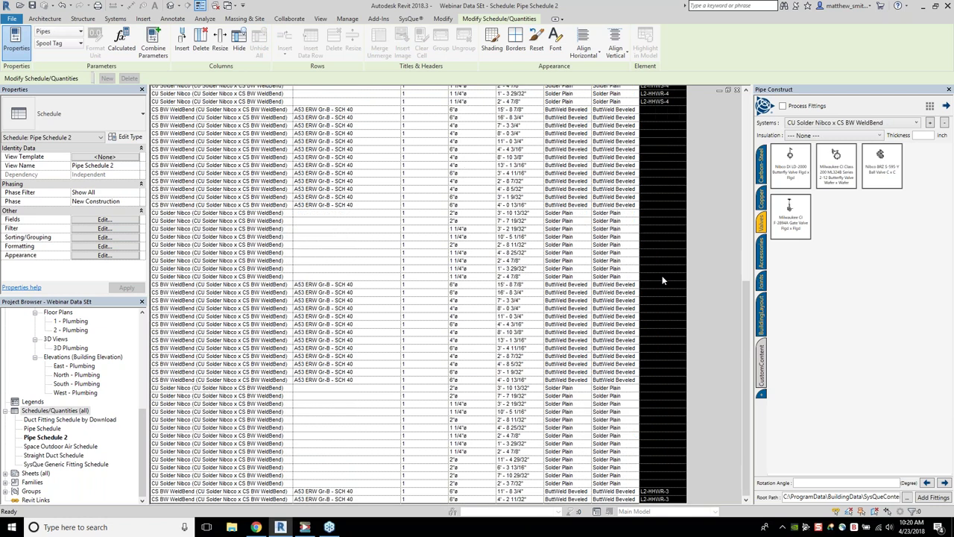
pyautogui.scroll(9, 662, 273)
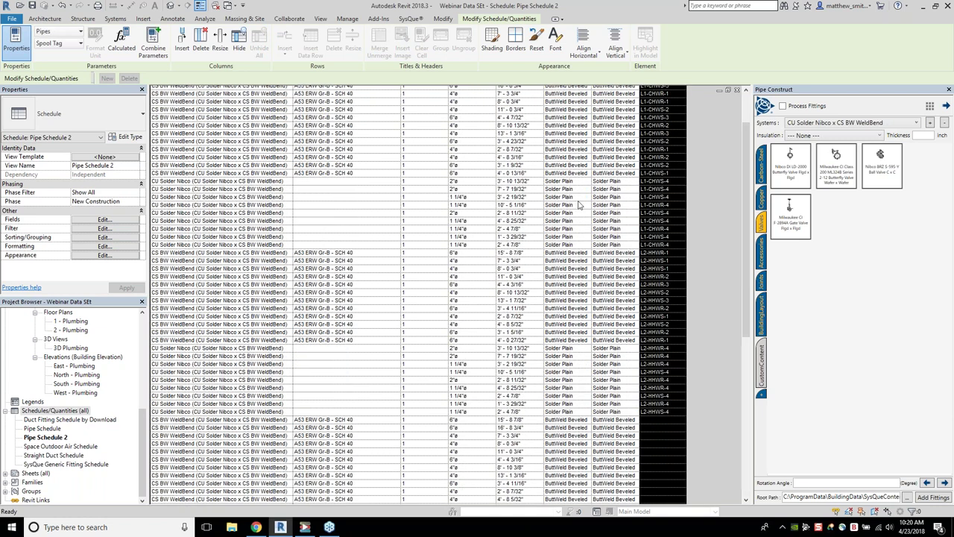
pyautogui.scroll(2, 579, 205)
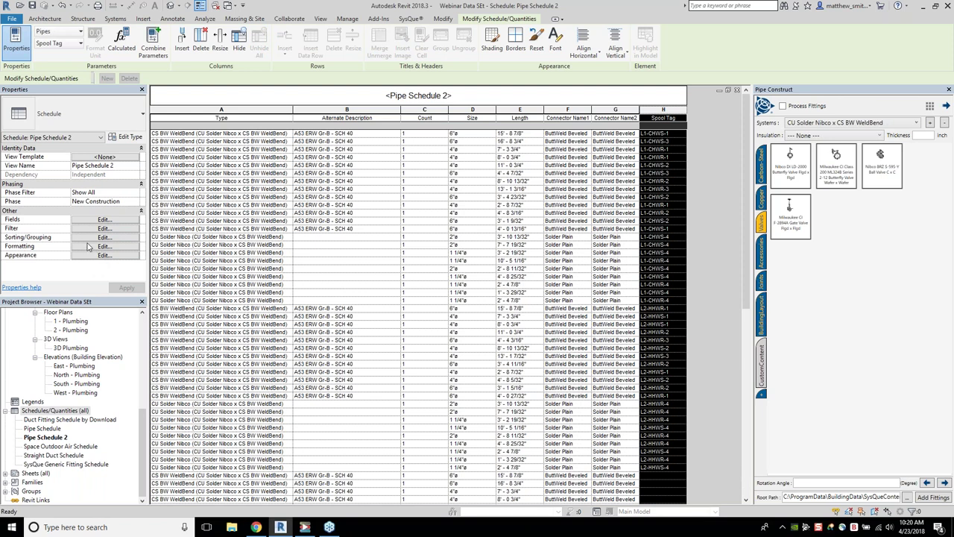
# - Set the pipe schedule's ascending sort order to Spool Tag first, Type second and Size third
pyautogui.click(103, 238)
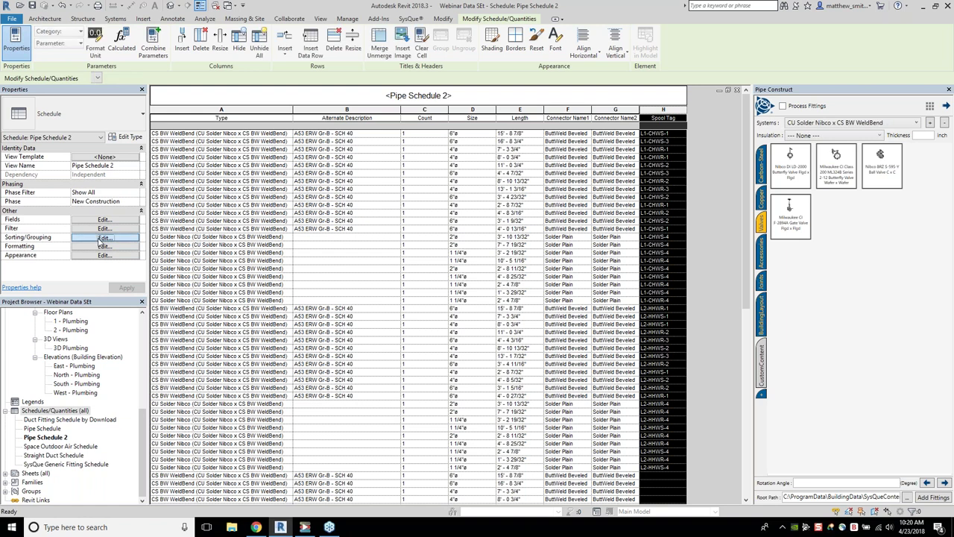
pyautogui.click(446, 191)
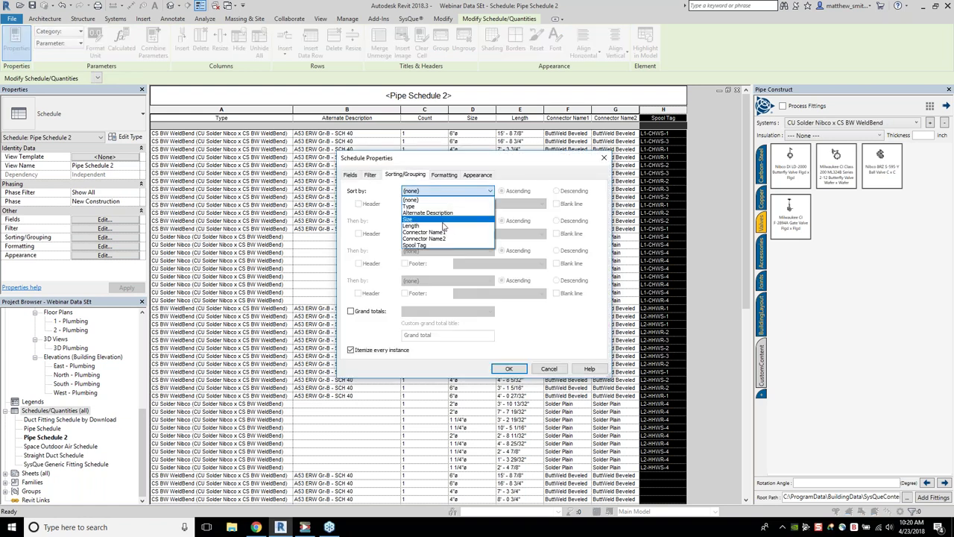
pyautogui.click(415, 245)
pyautogui.click(447, 221)
pyautogui.click(435, 237)
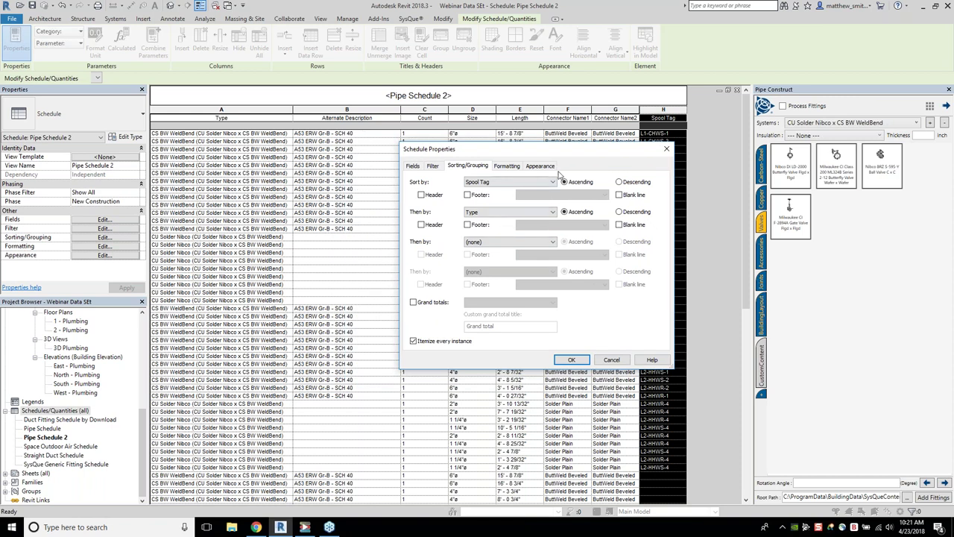
pyautogui.moveTo(513, 153); pyautogui.dragTo(469, 140)
pyautogui.click(464, 228)
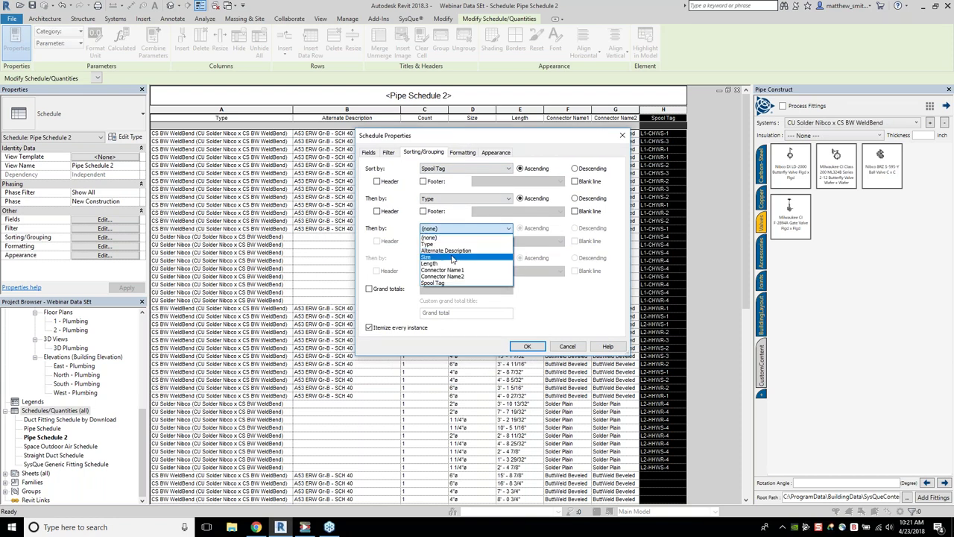
pyautogui.click(452, 258)
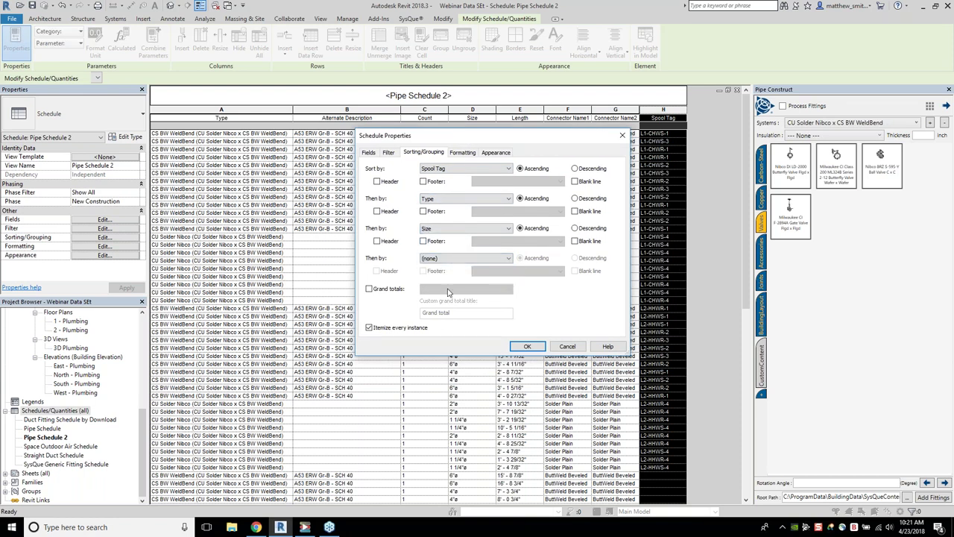
# - Apply the sort order to the pipe schedule and examine the untagged and tagged rows in the Spool Tag column
pyautogui.click(529, 346)
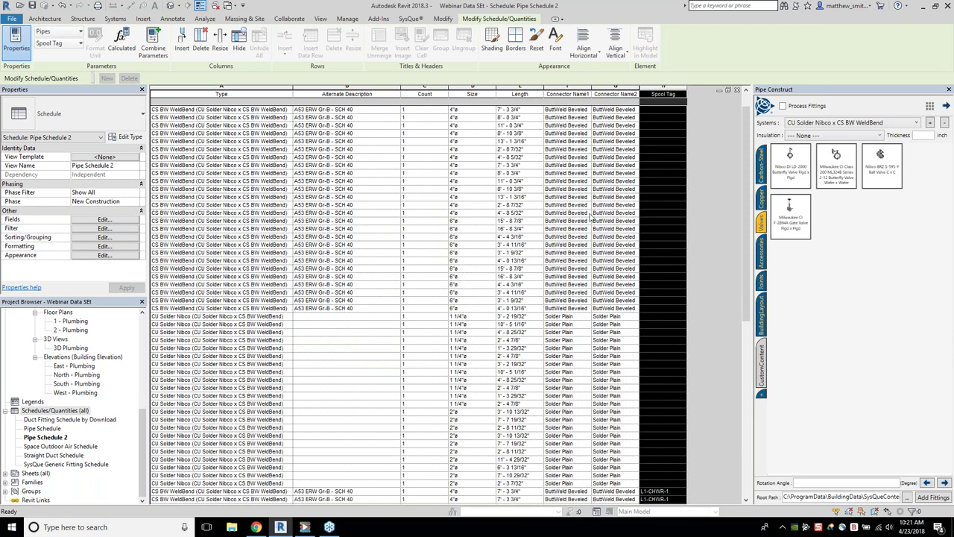
pyautogui.click(675, 138)
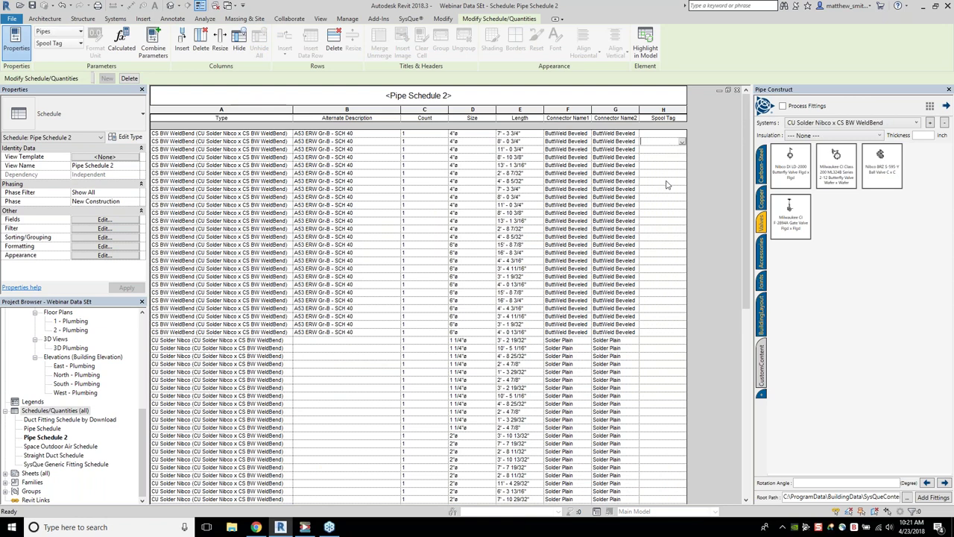
pyautogui.scroll(-7, 667, 184)
pyautogui.moveTo(663, 142); pyautogui.dragTo(680, 311)
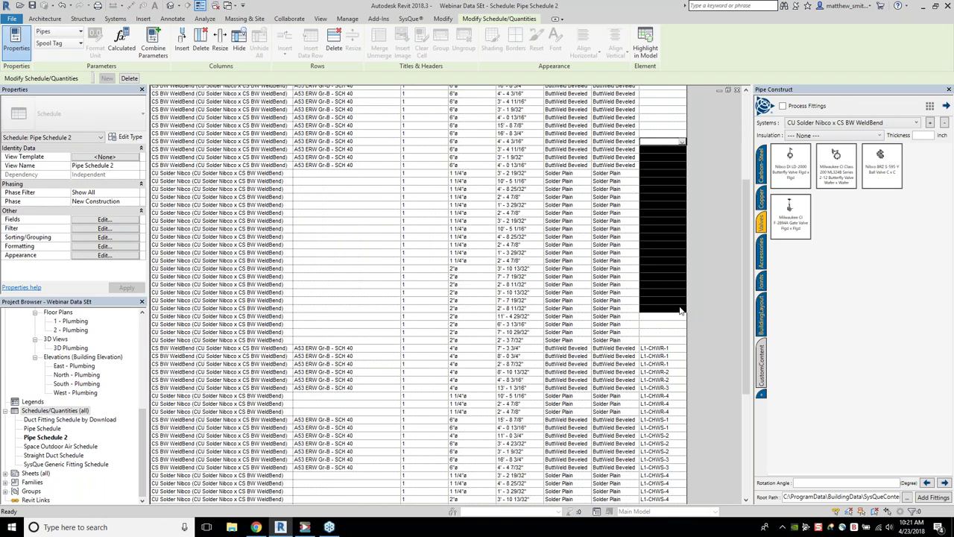
pyautogui.scroll(-8, 675, 224)
pyautogui.moveTo(673, 159); pyautogui.dragTo(697, 511)
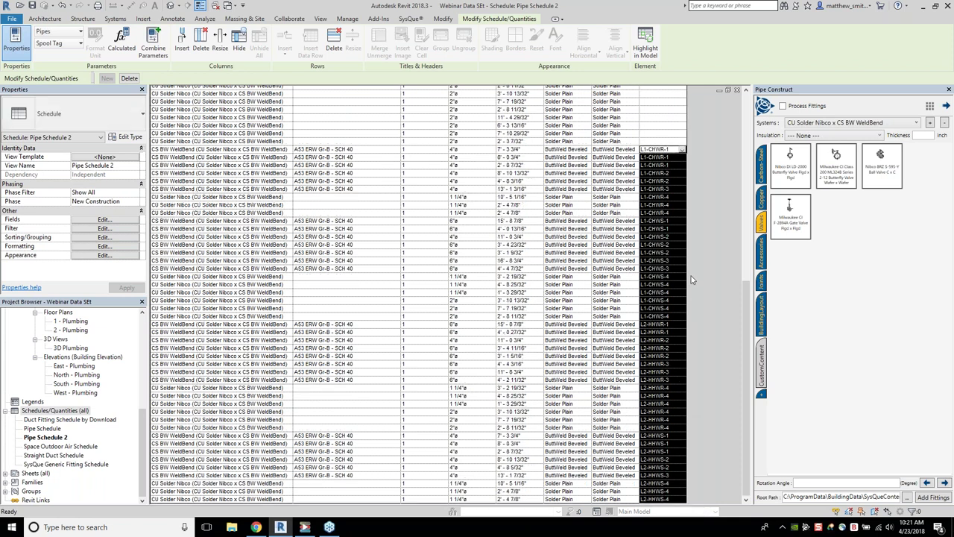
pyautogui.moveTo(484, 222); pyautogui.dragTo(513, 237)
pyautogui.scroll(3, 675, 248)
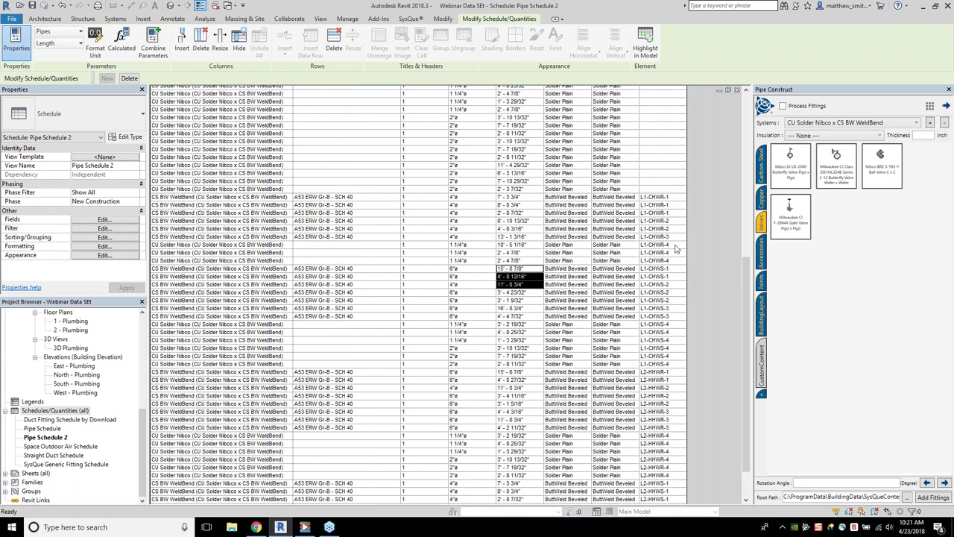
pyautogui.scroll(-3, 676, 238)
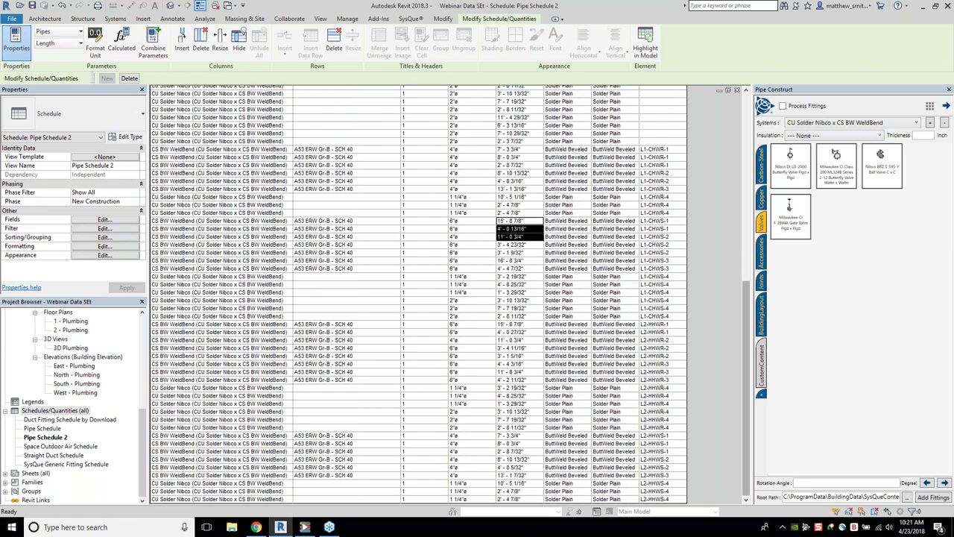
pyautogui.moveTo(749, 324); pyautogui.dragTo(753, 253)
pyautogui.moveTo(656, 282); pyautogui.dragTo(656, 306)
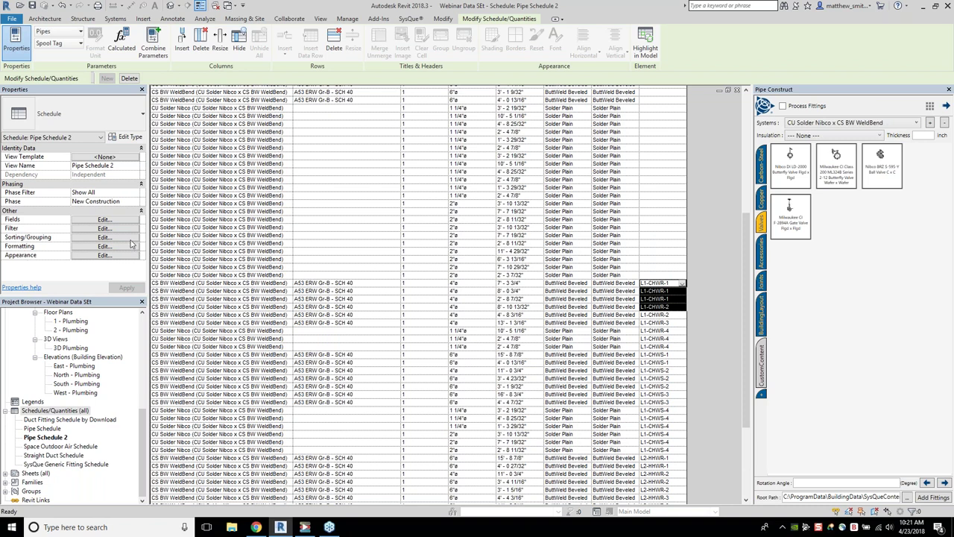
# - Group the pipe schedule by Spool Tag with a header and a blank line, sorted in descending order
pyautogui.click(117, 238)
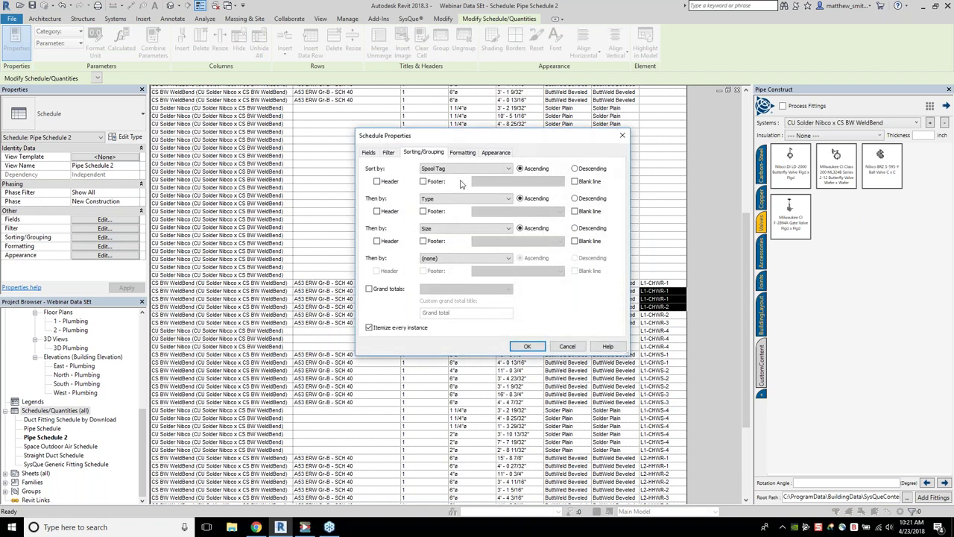
pyautogui.click(387, 182)
pyautogui.click(585, 184)
pyautogui.click(575, 169)
pyautogui.click(525, 347)
pyautogui.scroll(6, 212, 146)
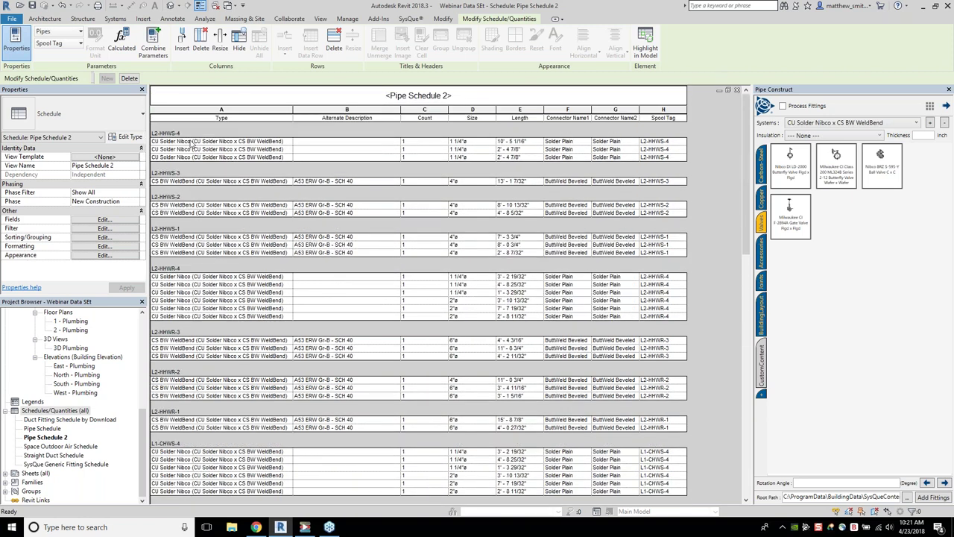
# - Examine the pipe types listed under the L2-HHWS-4, L2-HHWS-3 and L2-HHWS-2 spool headers
pyautogui.moveTo(193, 142); pyautogui.dragTo(195, 157)
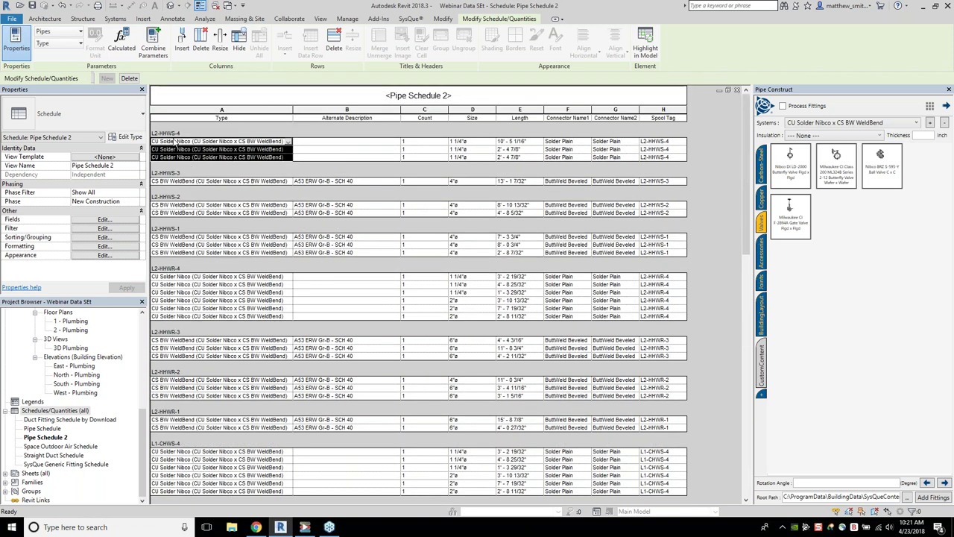
pyautogui.click(252, 182)
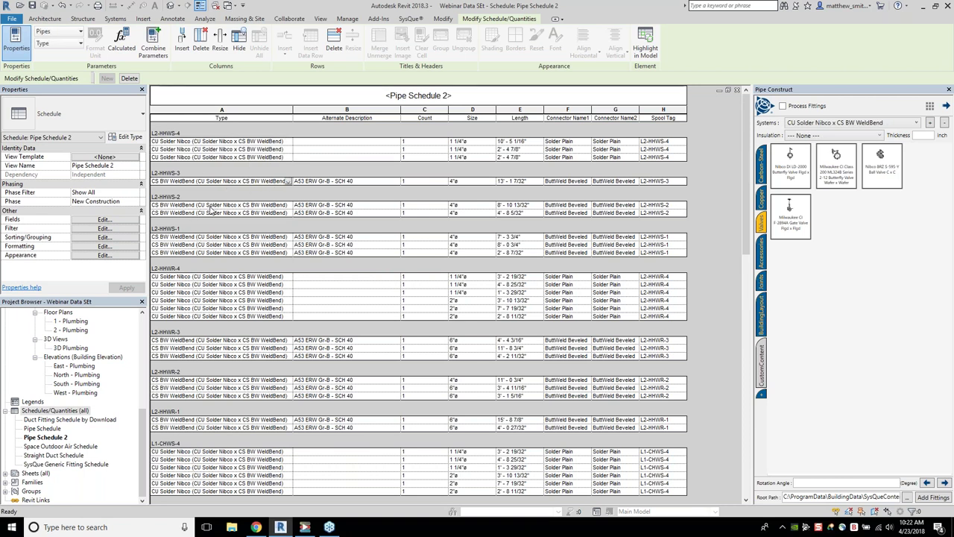
pyautogui.moveTo(212, 205); pyautogui.dragTo(216, 214)
pyautogui.scroll(-1, 403, 263)
pyautogui.scroll(1, 403, 263)
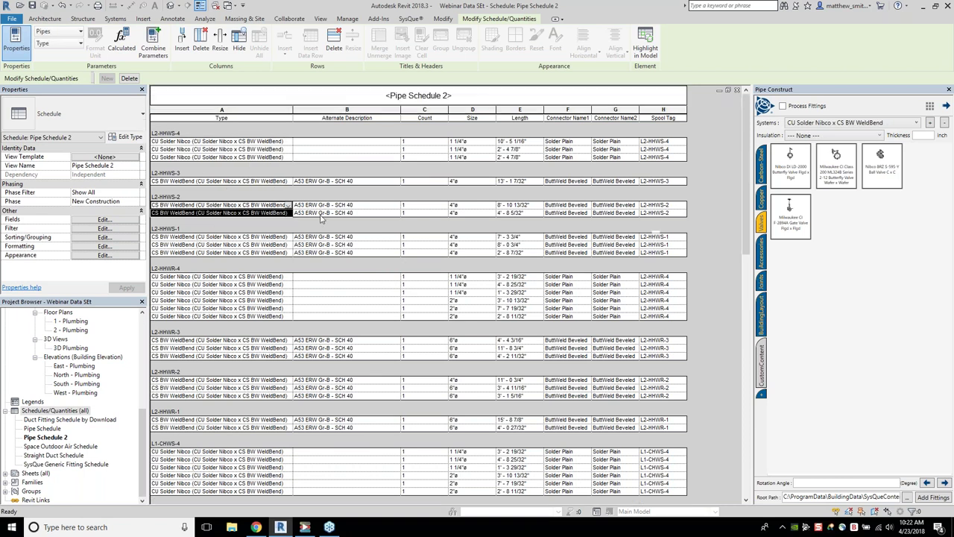
# - Hide the Spool Tag column in the pipe schedule
pyautogui.click(663, 118)
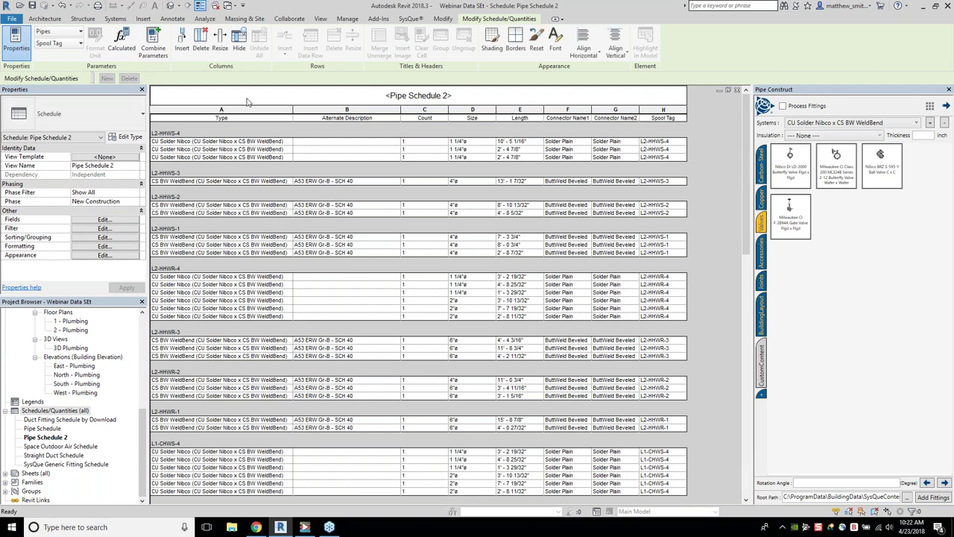
pyautogui.rightClick(671, 117)
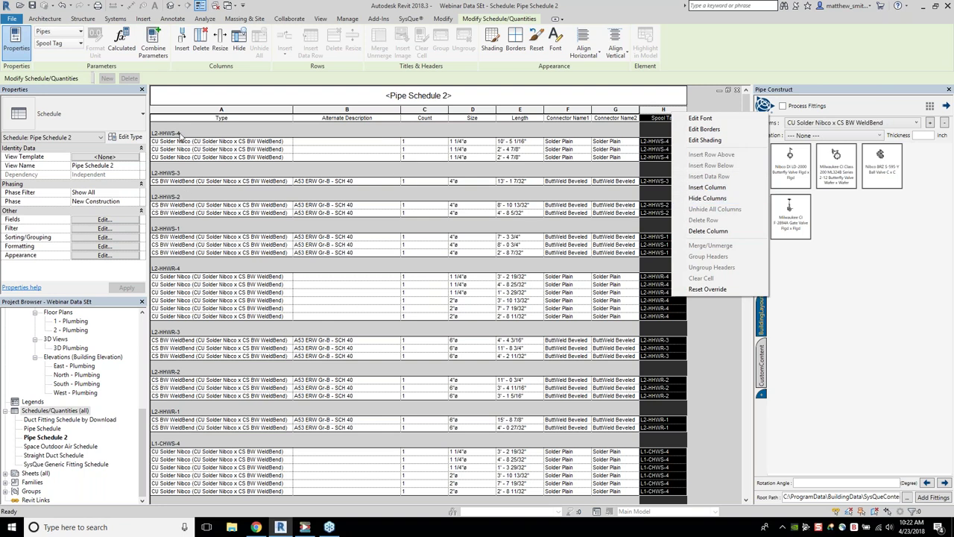
pyautogui.click(656, 158)
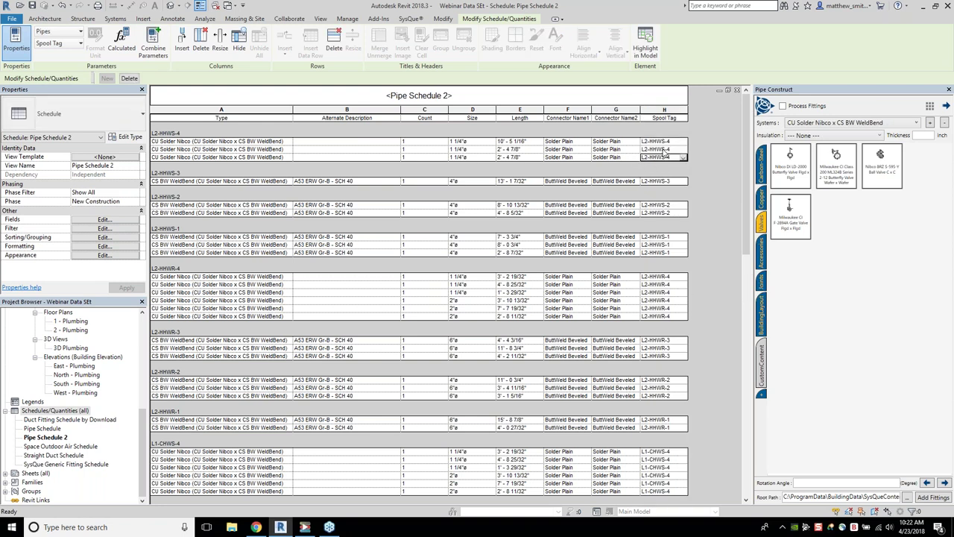
pyautogui.click(664, 113)
pyautogui.rightClick(676, 114)
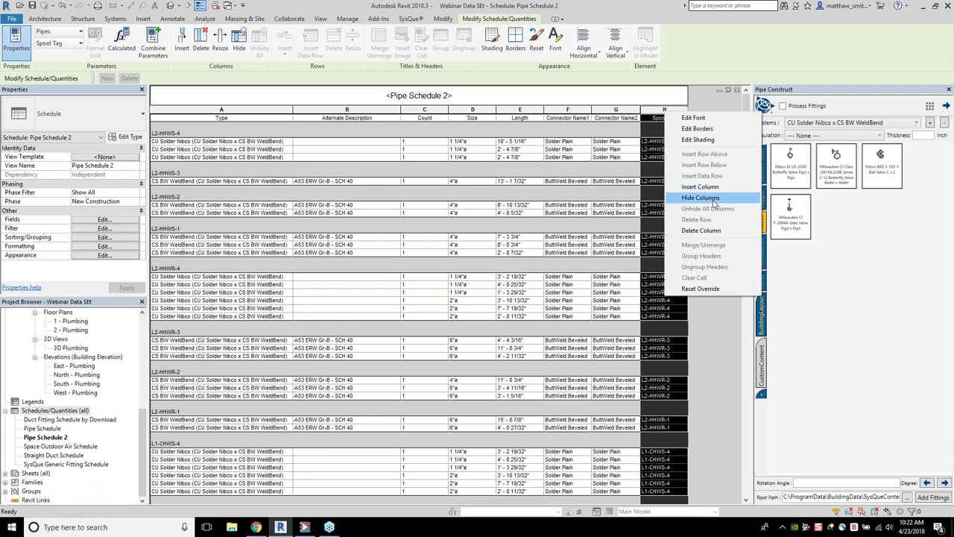
pyautogui.click(713, 199)
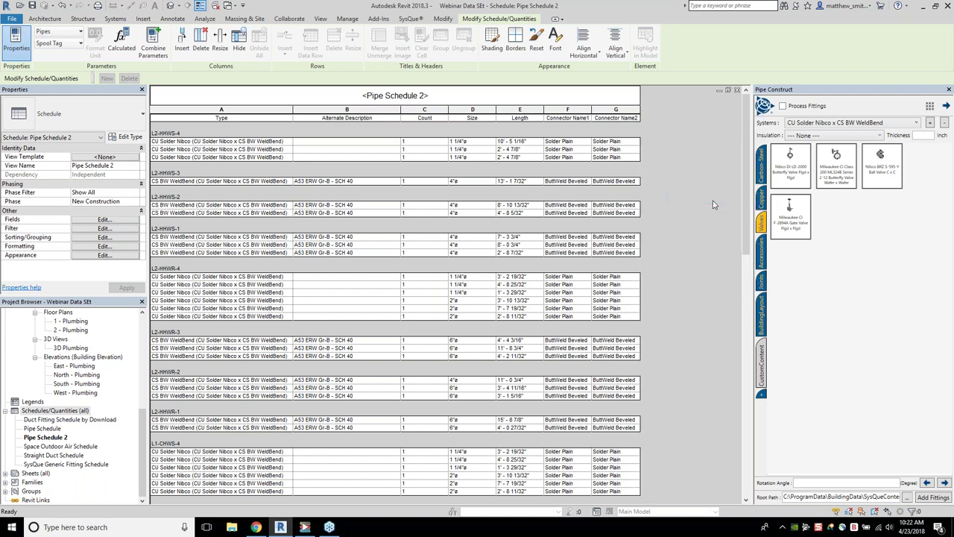
# - Check the Spool Tag field's hidden setting in the schedule's formatting options
pyautogui.click(105, 247)
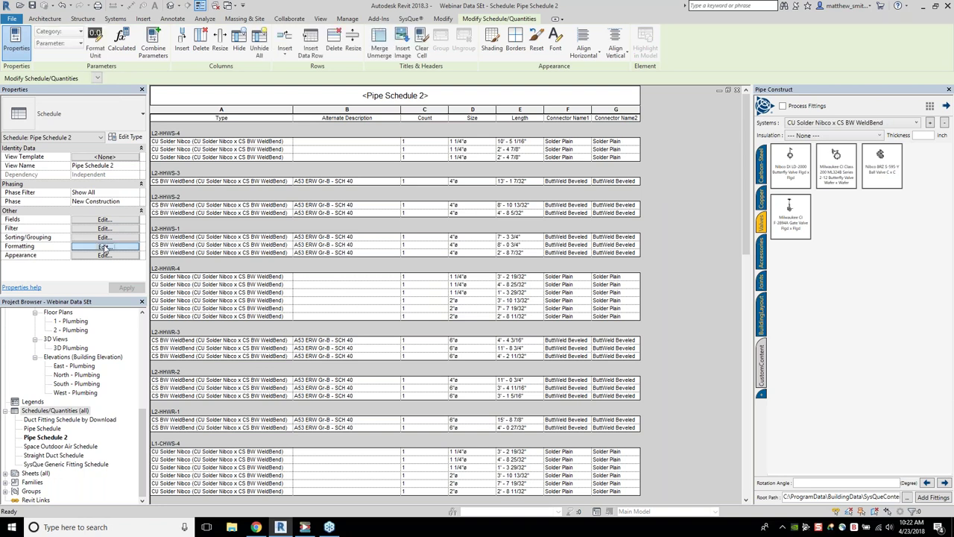
pyautogui.click(387, 221)
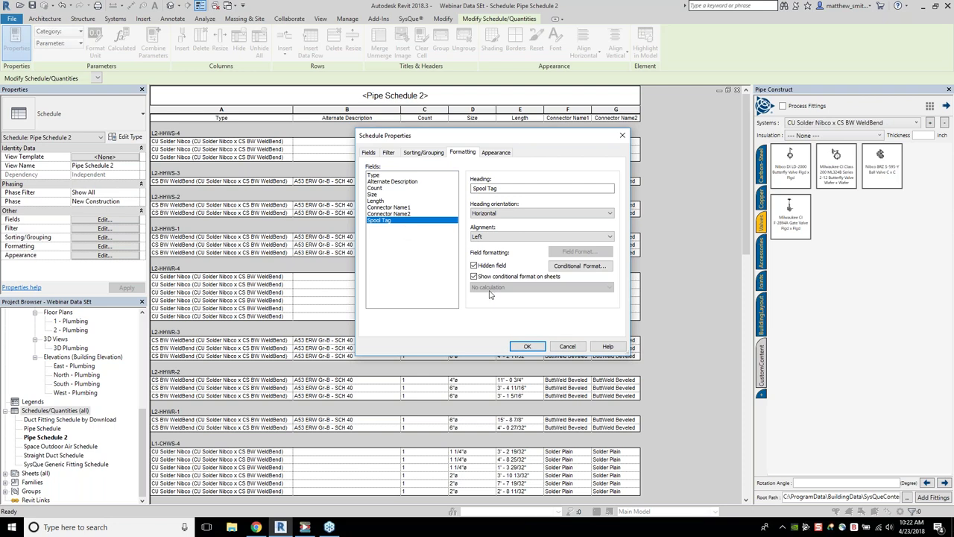
pyautogui.click(566, 348)
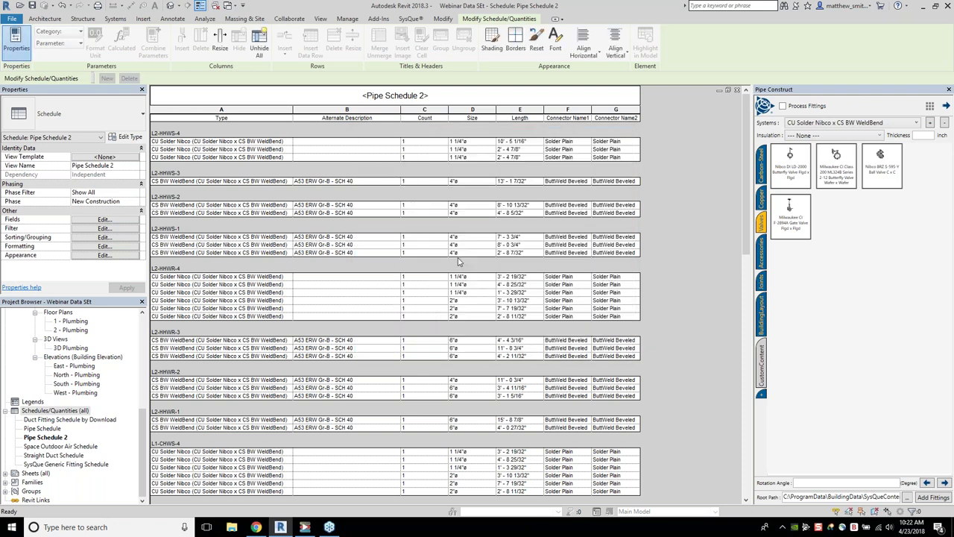
# - Review the Field Trim project parameter's settings and its assignment to the Pipes category
pyautogui.click(515, 141)
pyautogui.click(535, 112)
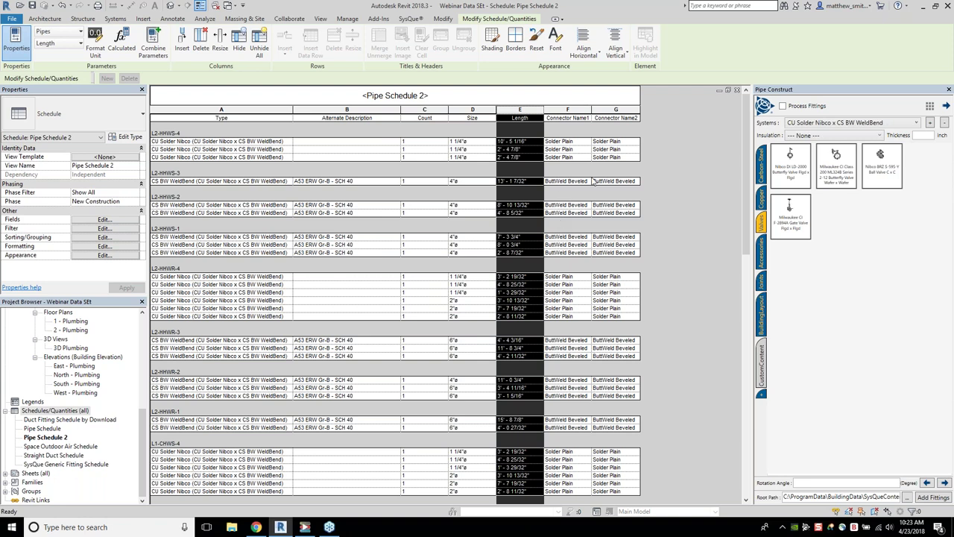
pyautogui.click(347, 18)
pyautogui.click(147, 58)
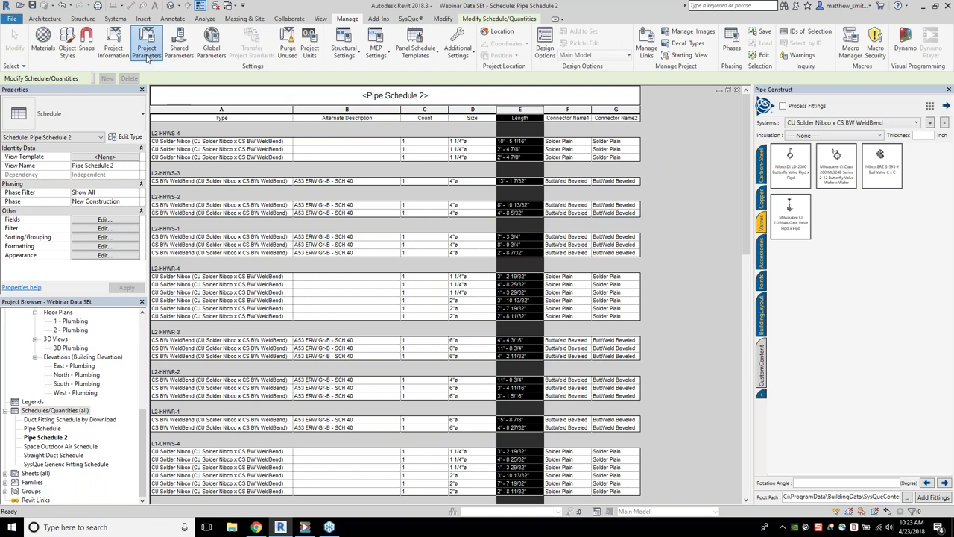
pyautogui.scroll(-3, 483, 273)
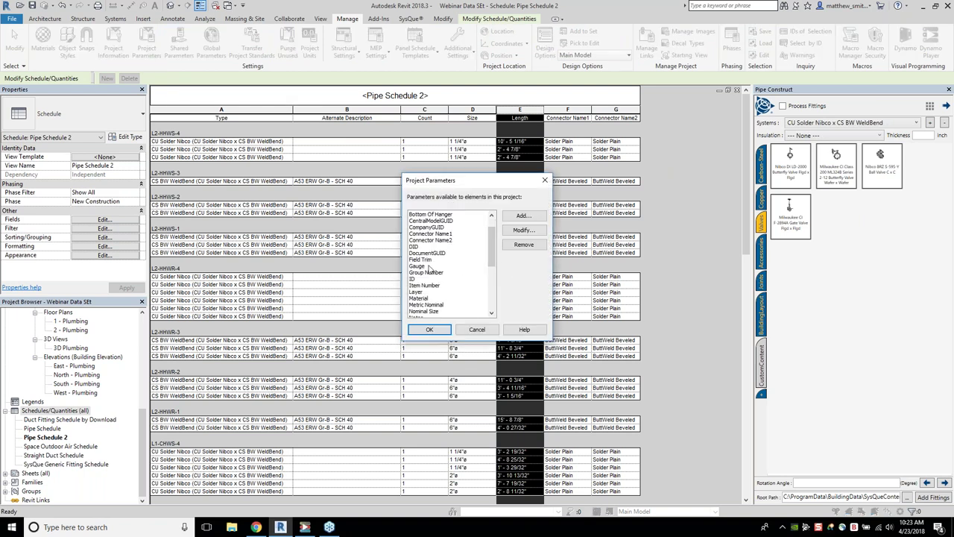
pyautogui.click(432, 260)
pyautogui.click(524, 230)
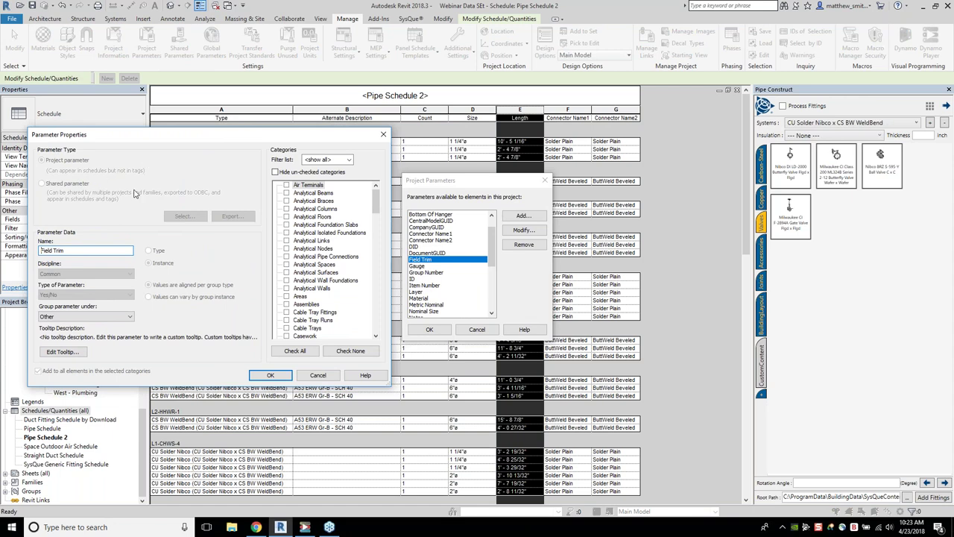
pyautogui.moveTo(40, 250); pyautogui.dragTo(62, 251)
pyautogui.moveTo(376, 198); pyautogui.dragTo(376, 274)
pyautogui.click(303, 289)
pyautogui.click(303, 290)
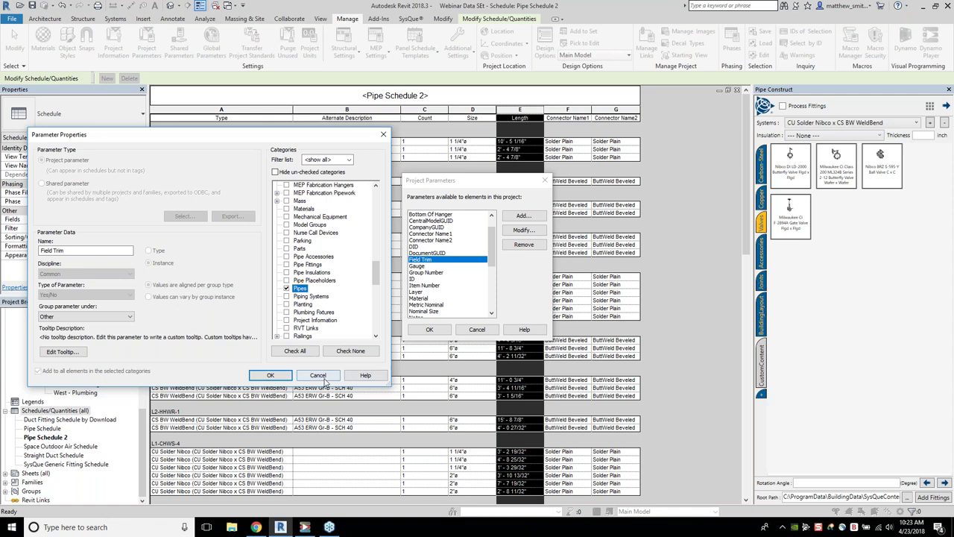
pyautogui.click(271, 375)
pyautogui.click(429, 329)
# - Add the Field Trim parameter to the pipe schedule's scheduled fields
pyautogui.click(120, 220)
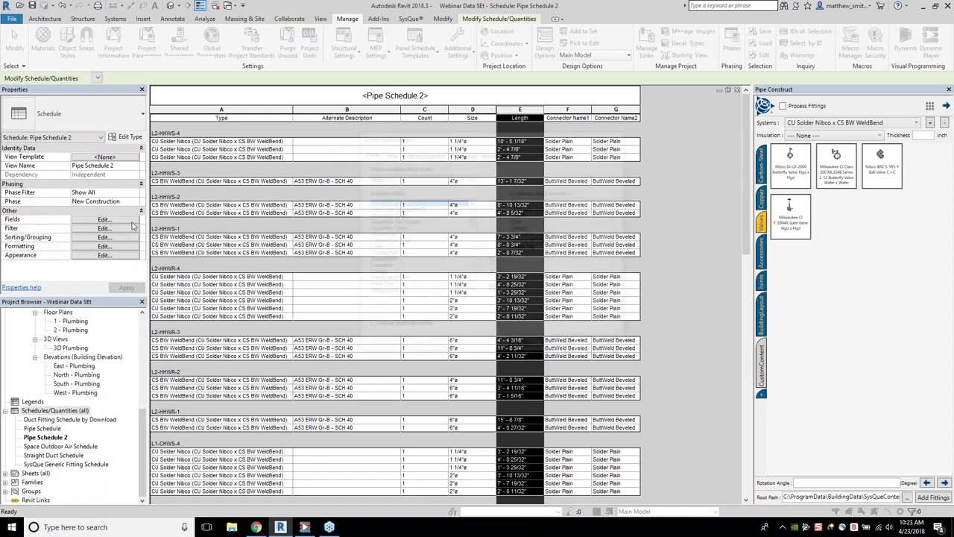
pyautogui.click(431, 235)
pyautogui.scroll(-3, 430, 238)
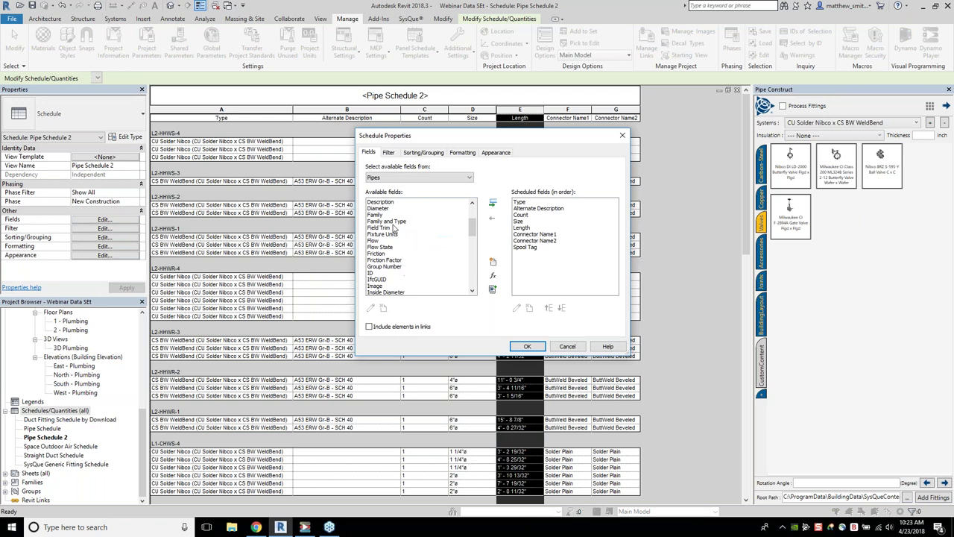
pyautogui.click(386, 227)
pyautogui.click(492, 203)
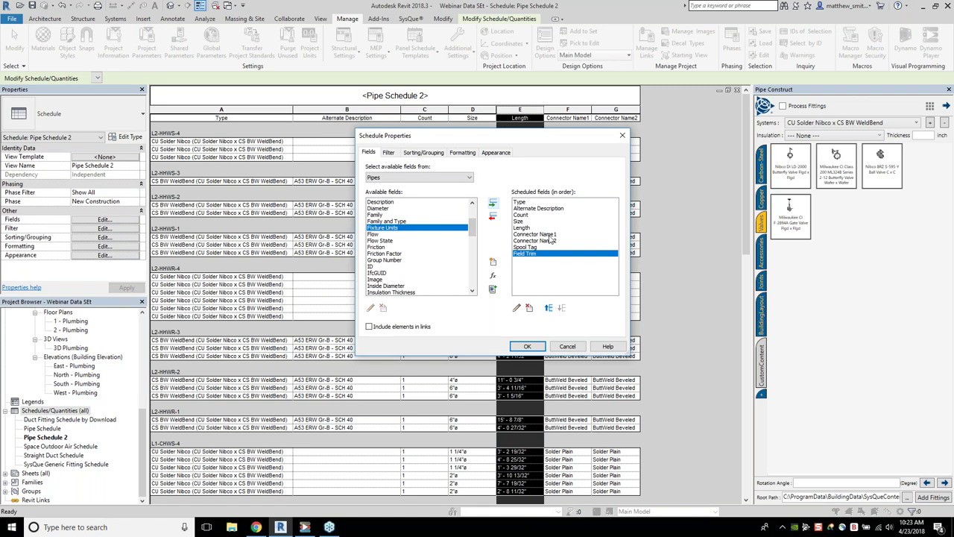
# - Start a new calculated value for the pipe schedule named Rounded Length, with Length as its type
pyautogui.click(536, 228)
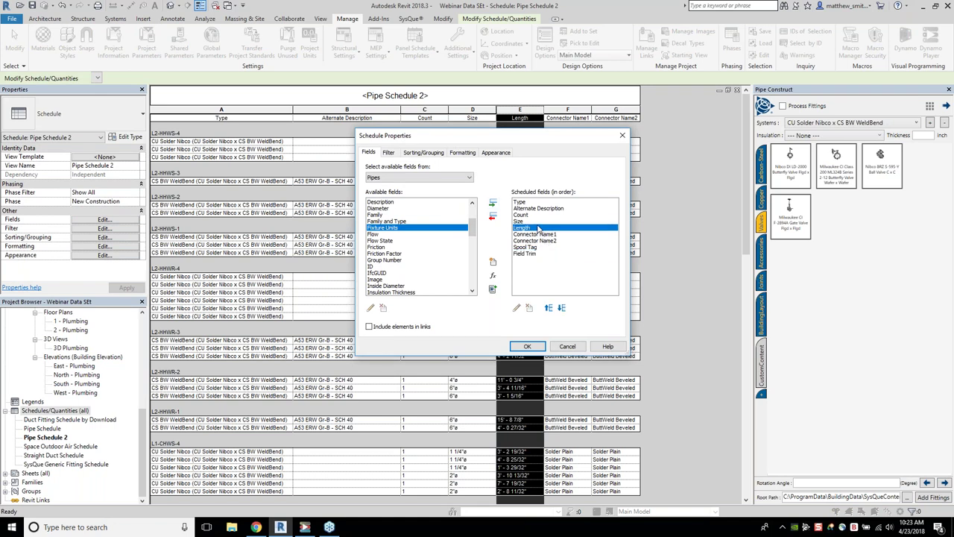
pyautogui.moveTo(509, 139); pyautogui.dragTo(345, 138)
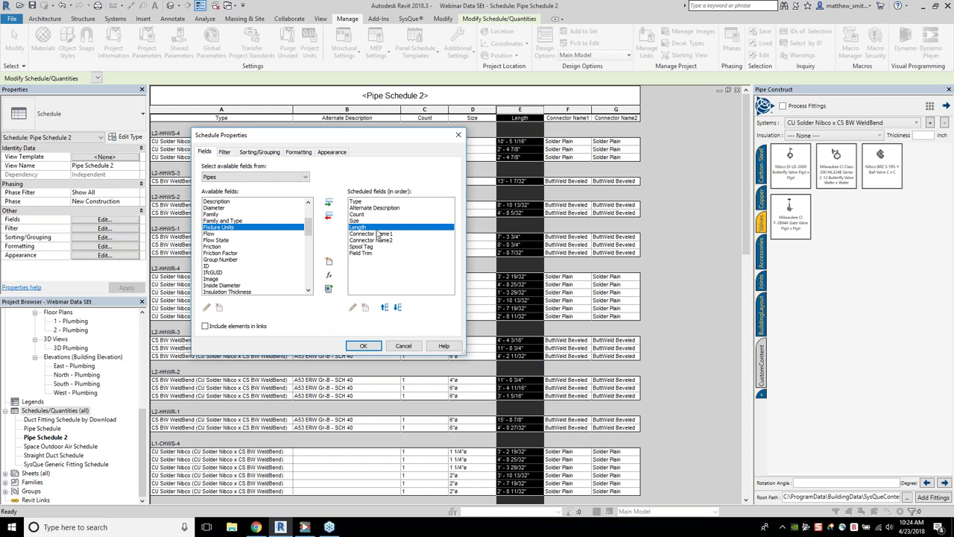
pyautogui.click(334, 276)
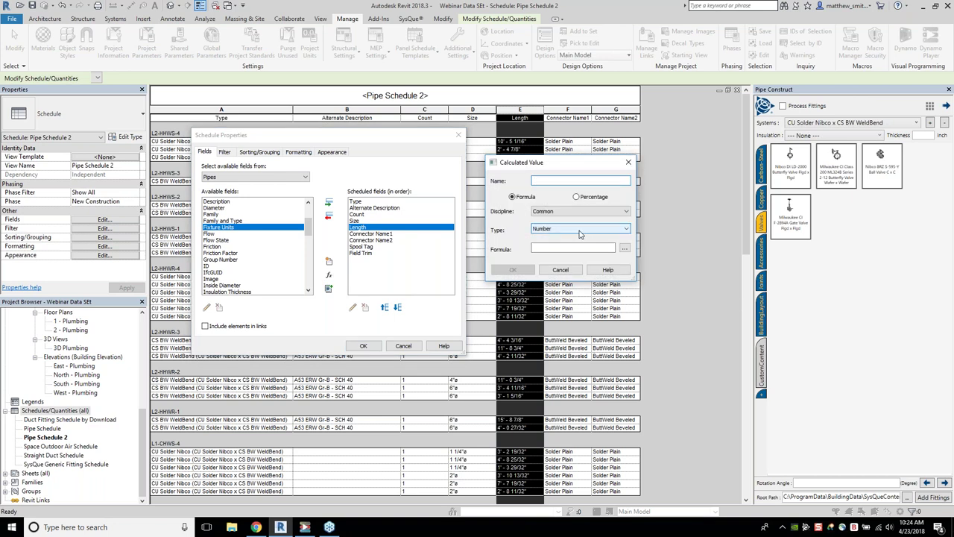
pyautogui.write('Rounded Lent')
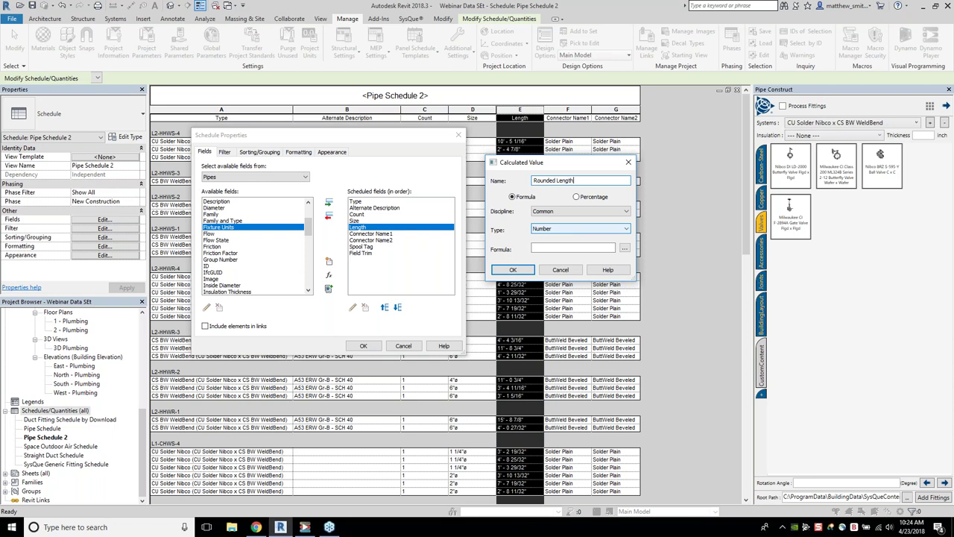
pyautogui.click(575, 229)
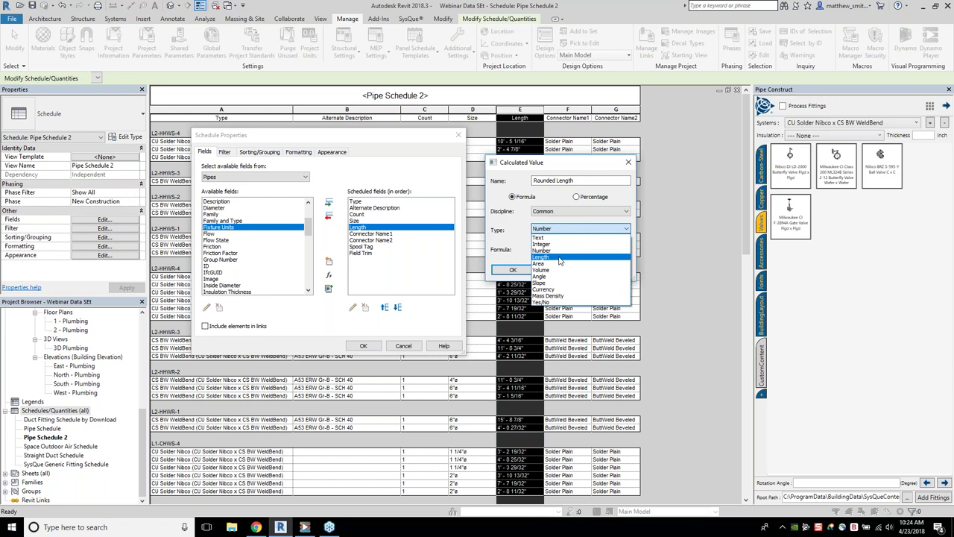
pyautogui.click(567, 256)
# - Give the calculated value a roundup formula based on a 6 increment and add it to the scheduled fields
pyautogui.click(565, 247)
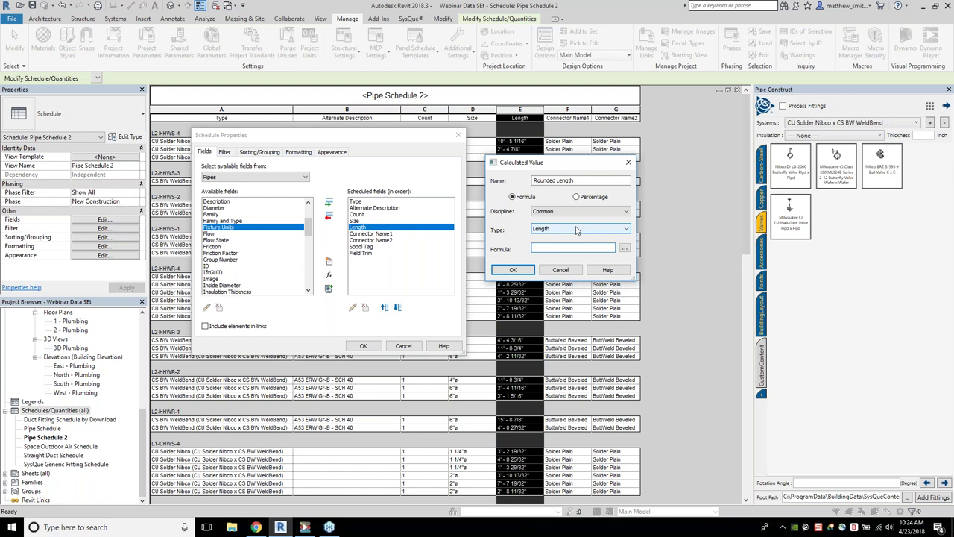
pyautogui.write('roundup')
pyautogui.write('6')
pyautogui.click(513, 270)
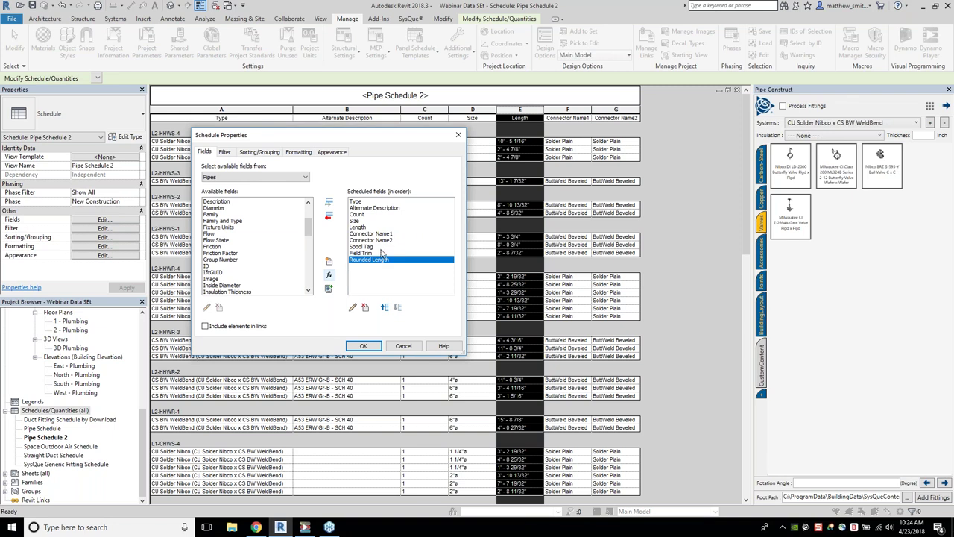
# - Start a new calculated value for the pipe schedule named Overall Length, with Length as its type
pyautogui.moveTo(385, 131); pyautogui.dragTo(351, 201)
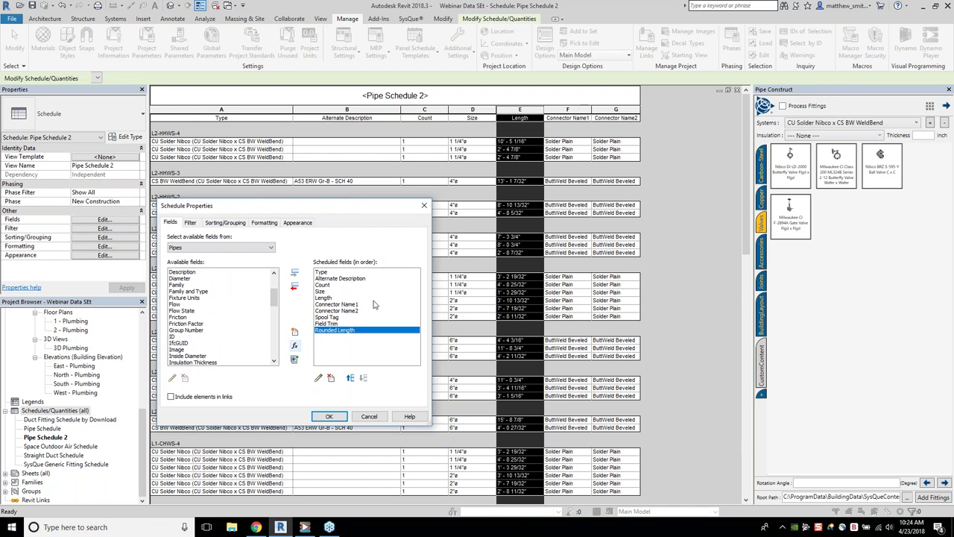
pyautogui.click(344, 325)
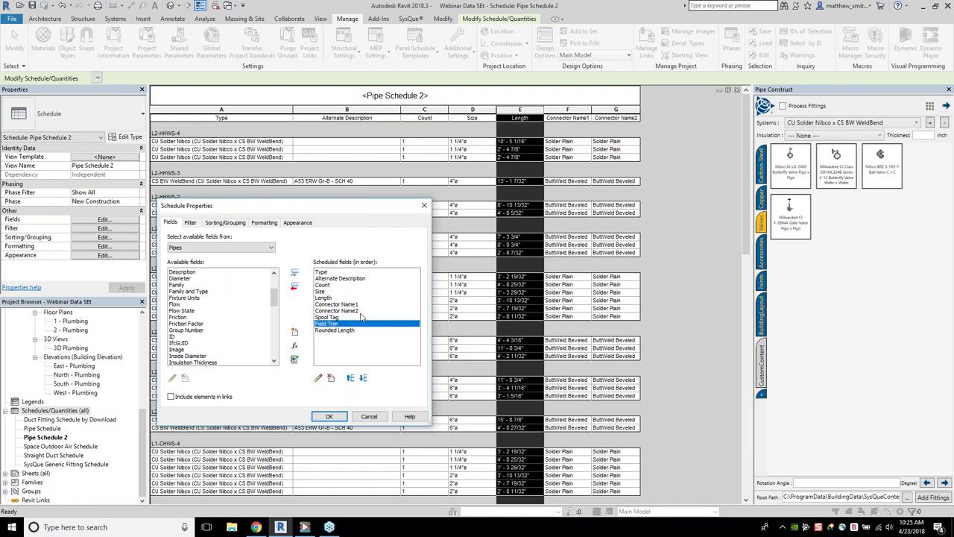
pyautogui.click(350, 333)
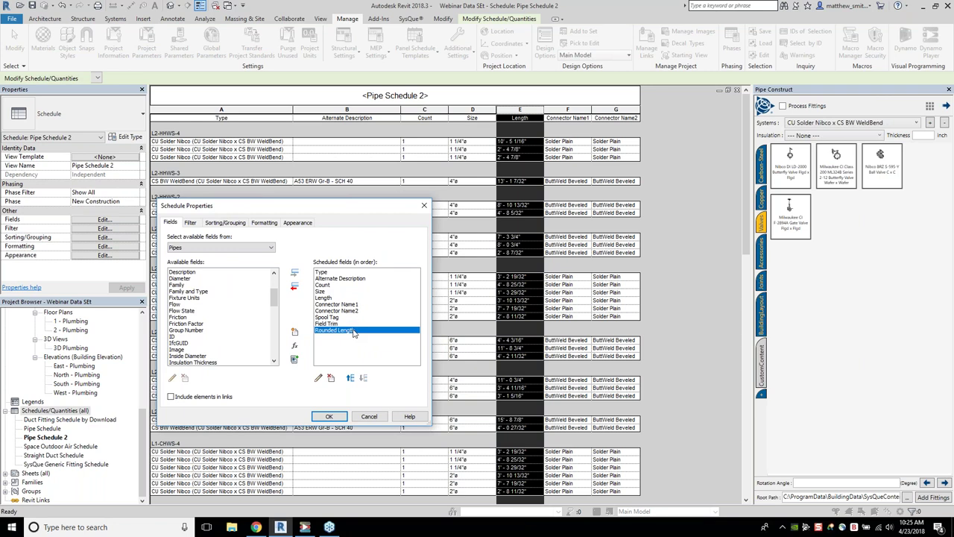
pyautogui.click(349, 325)
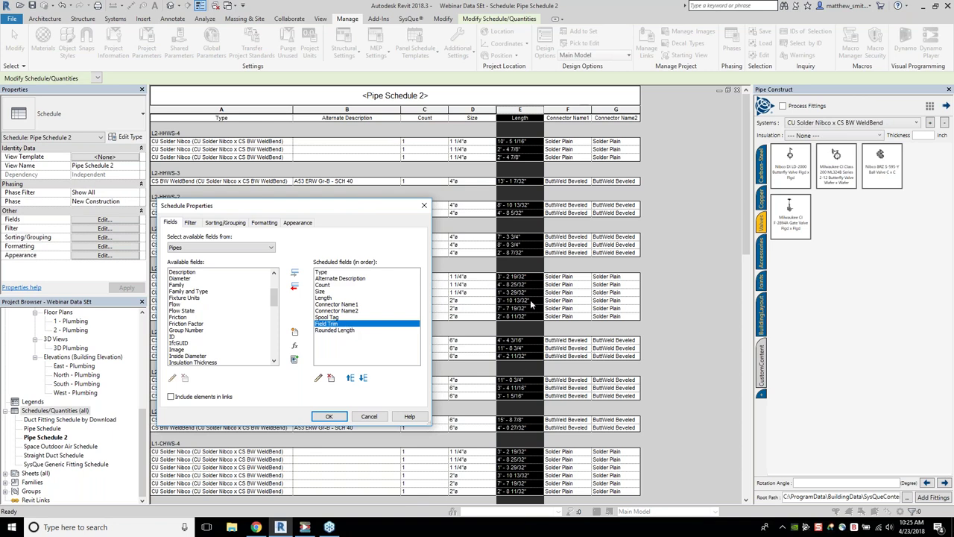
pyautogui.click(353, 298)
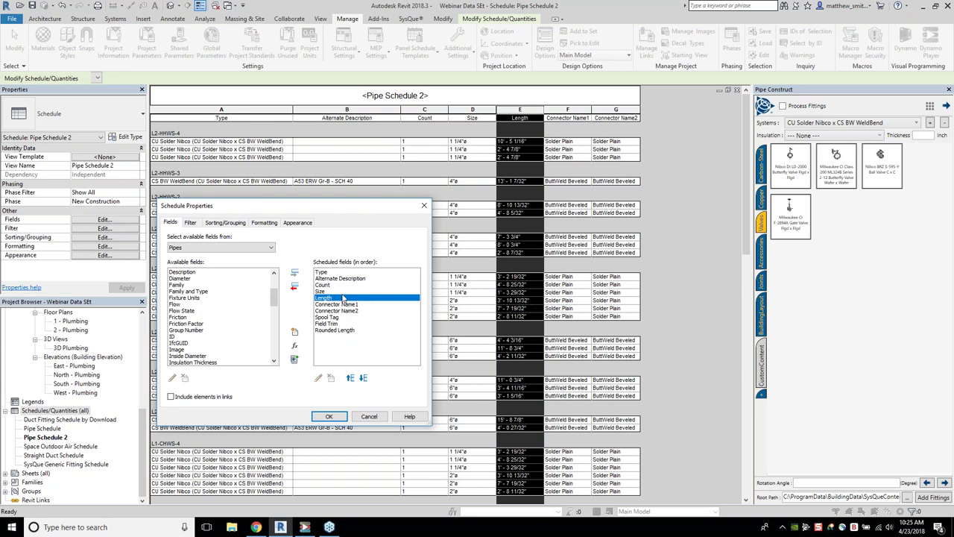
pyautogui.click(294, 347)
pyautogui.write('Overall Length')
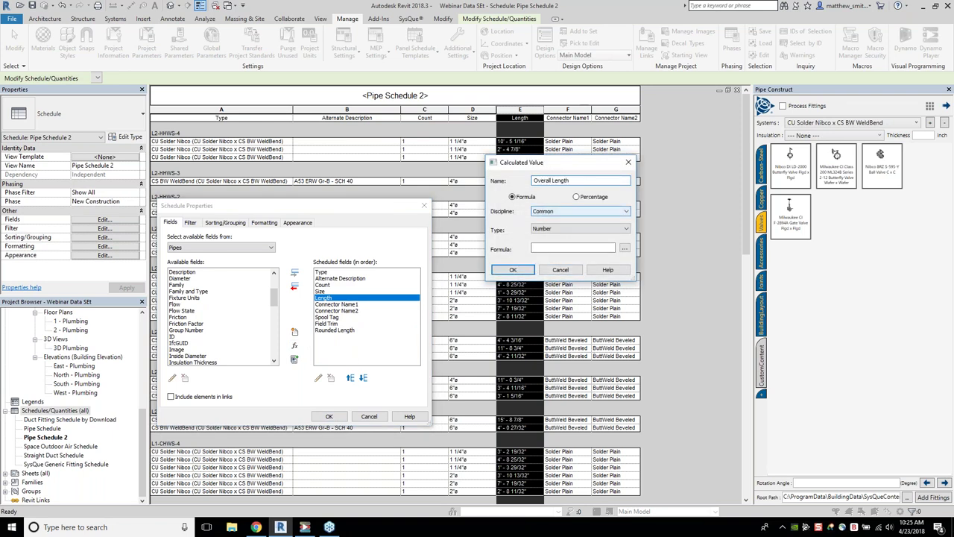
pyautogui.click(574, 229)
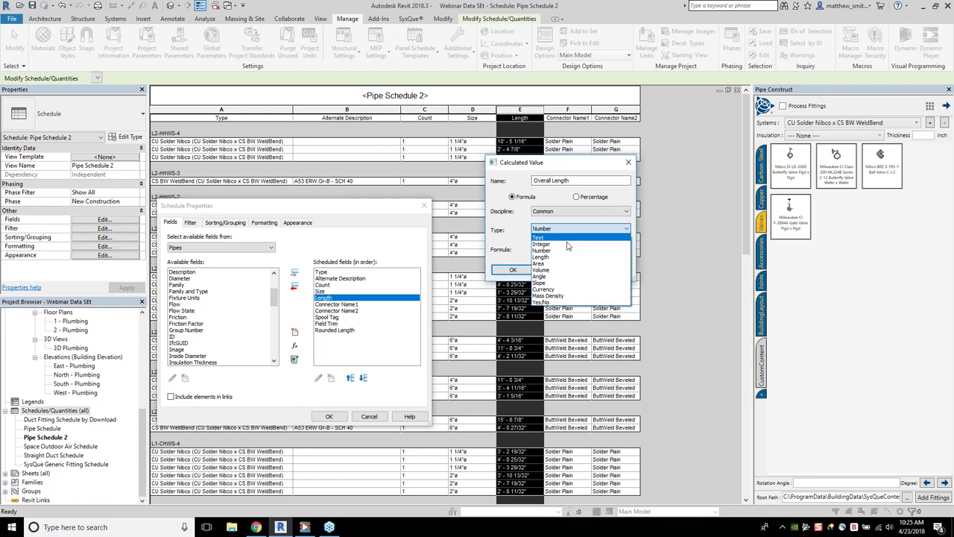
pyautogui.click(566, 258)
# - Give Overall Length the formula If(Field Trim, Rounded Length, Length) and apply the updated fields to the schedule
pyautogui.click(569, 247)
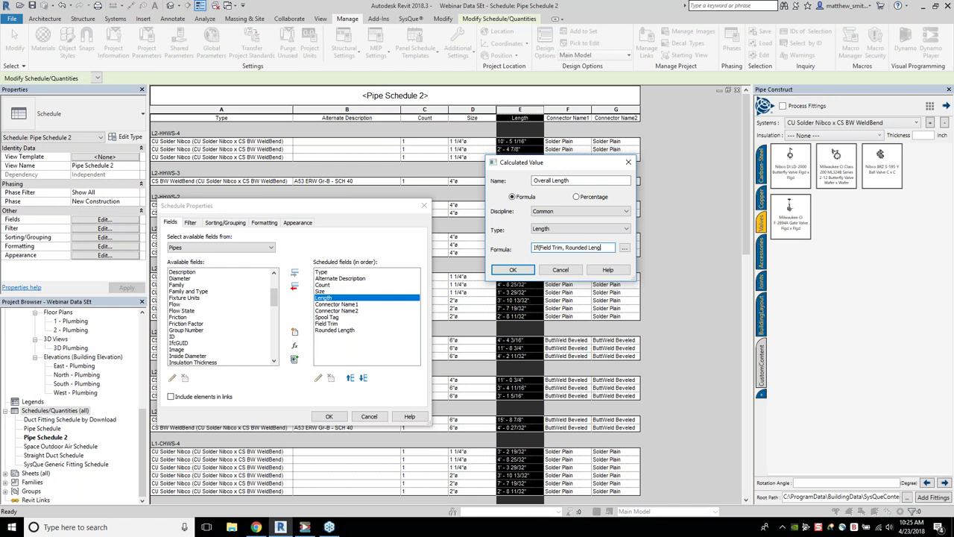
pyautogui.write('Length)')
pyautogui.click(512, 270)
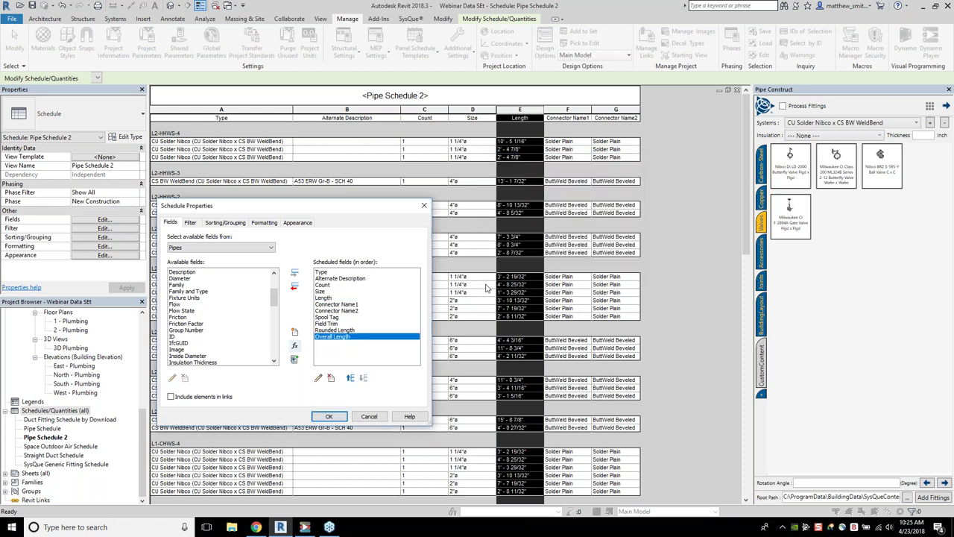
pyautogui.click(329, 416)
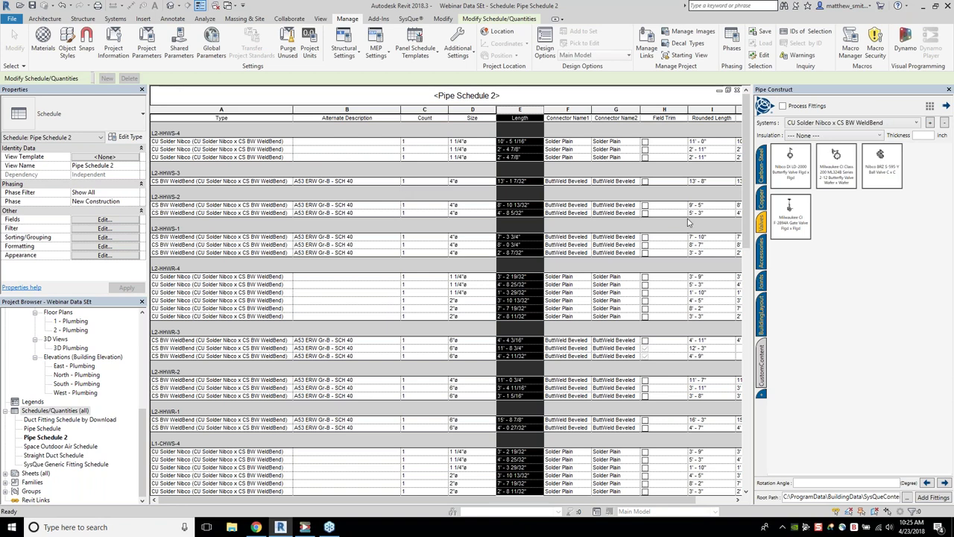
# - Turn off itemizing every instance and remove the header and blank line from the Spool Tag sorting
pyautogui.click(105, 237)
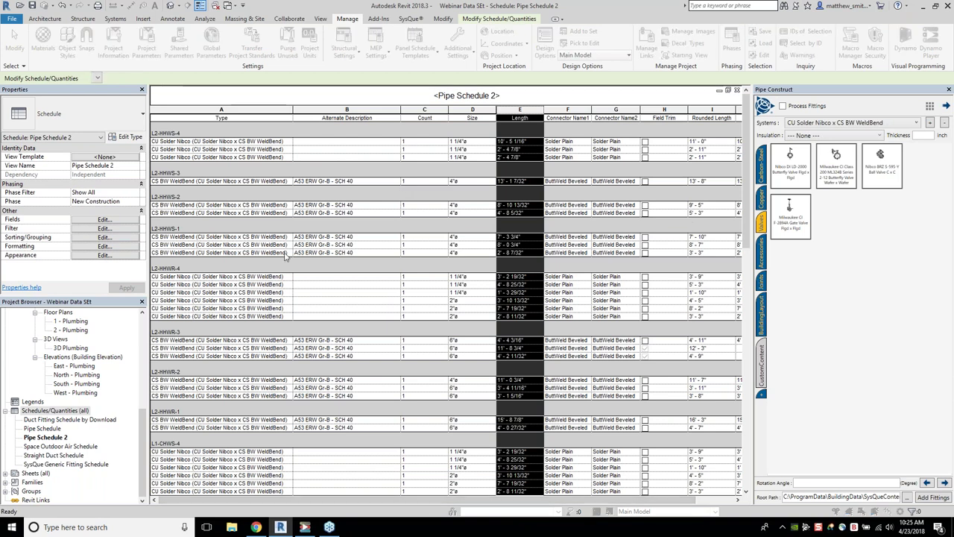
pyautogui.click(209, 399)
pyautogui.click(389, 252)
pyautogui.click(187, 254)
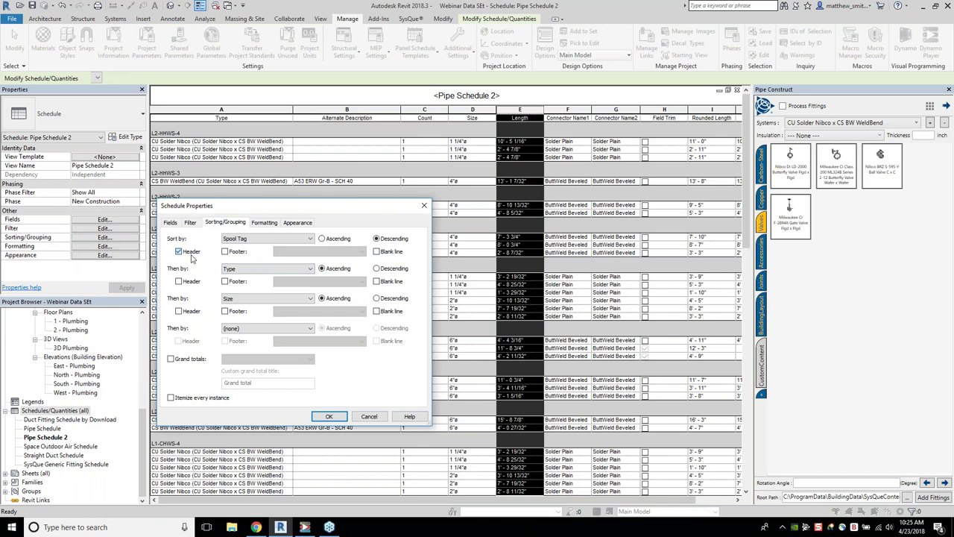
pyautogui.click(330, 416)
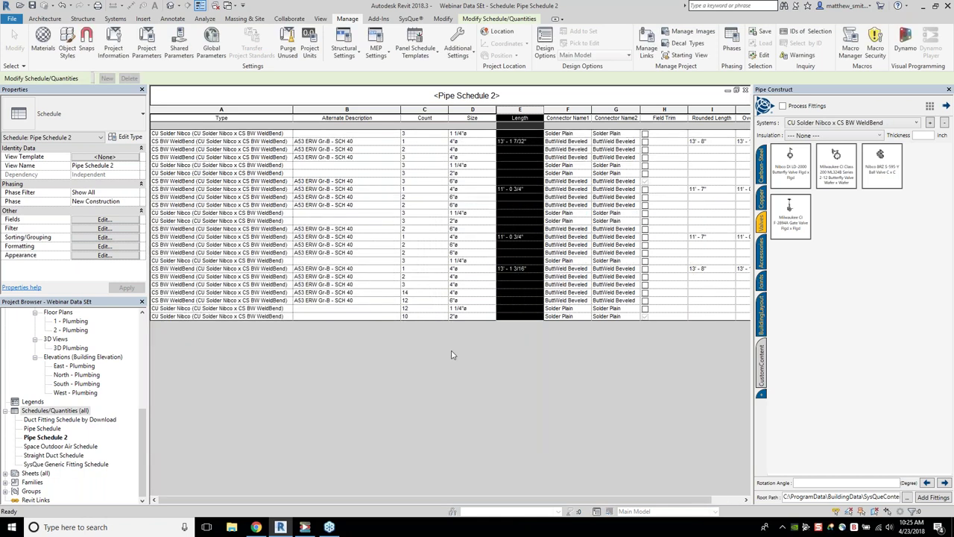
pyautogui.hscroll(3, 451, 350)
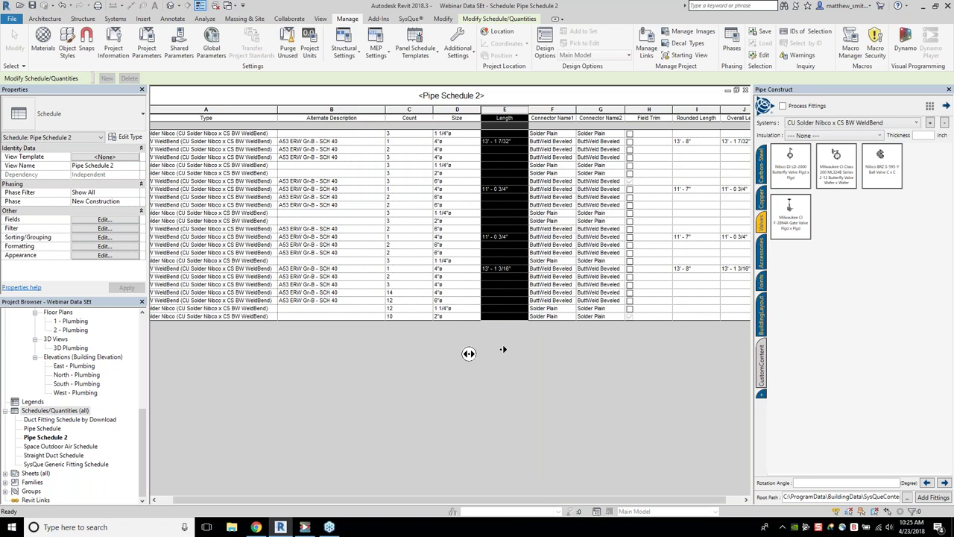
pyautogui.hscroll(1, 579, 408)
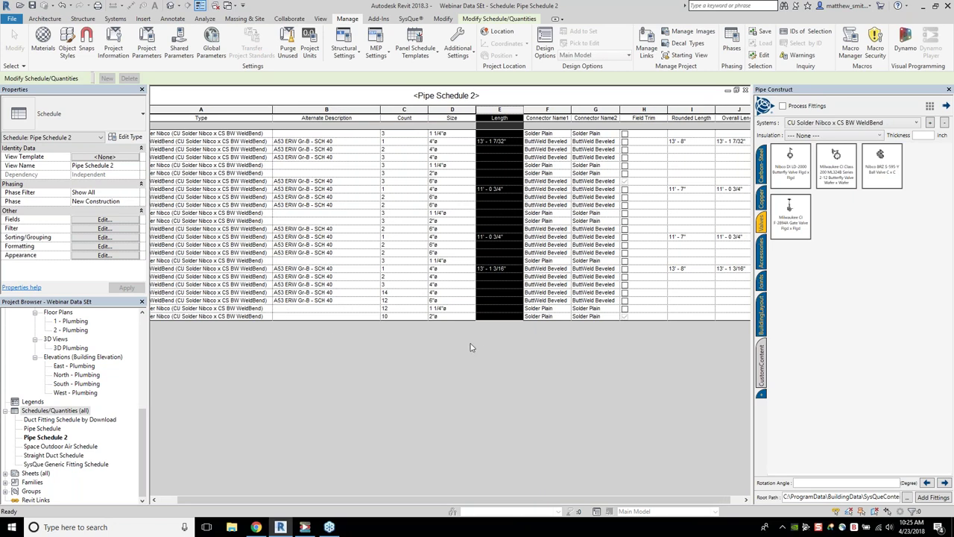
pyautogui.hscroll(1, 534, 353)
# - Clear the schedule's sorting by setting Sort by to (none) and itemize every instance
pyautogui.click(104, 221)
pyautogui.click(225, 222)
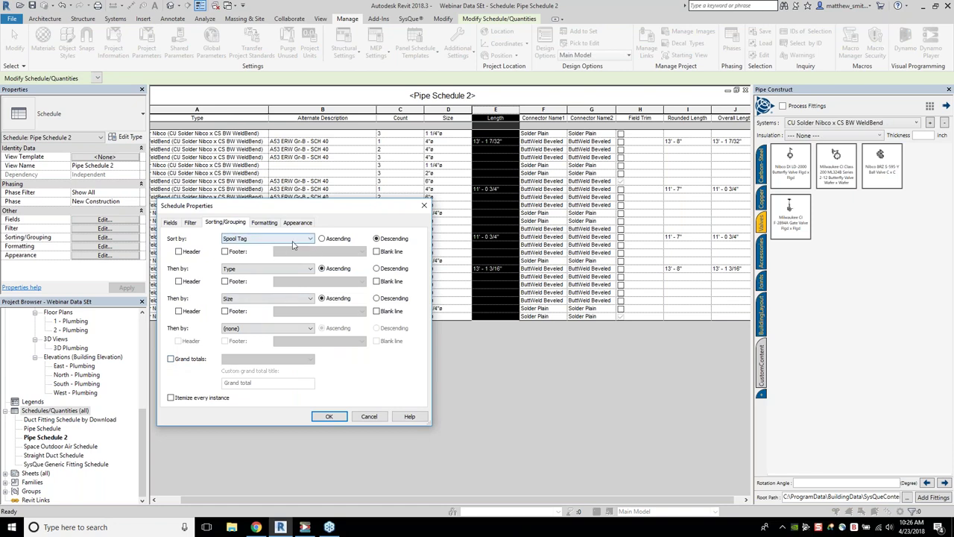
pyautogui.click(306, 238)
pyautogui.click(254, 248)
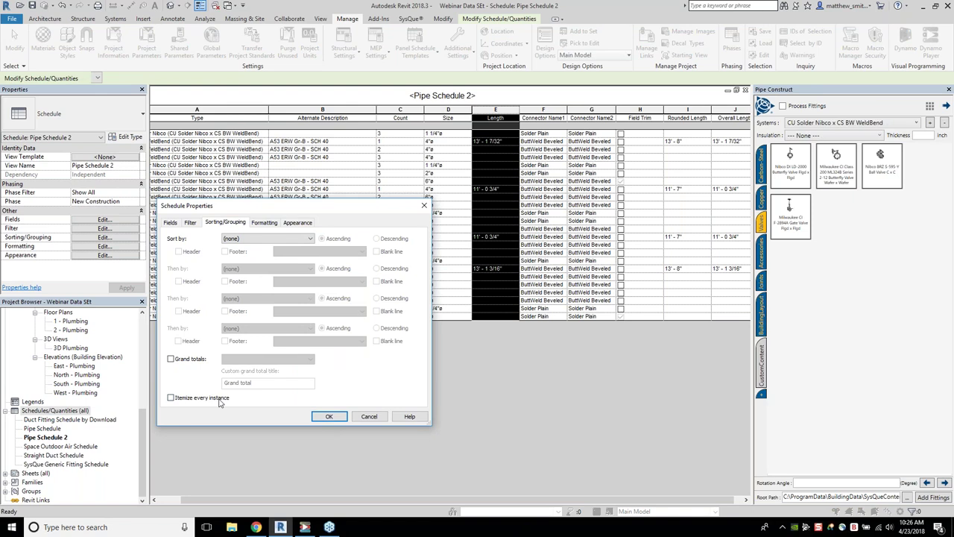
pyautogui.click(329, 416)
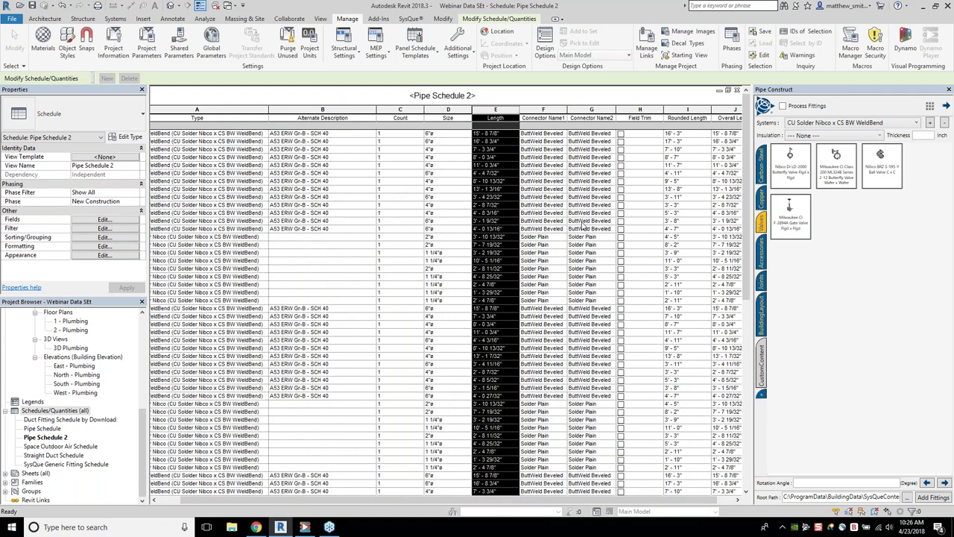
# - Compare the Length, Rounded Length and Overall Length columns, and test Field Trim on the first pipe
pyautogui.click(493, 136)
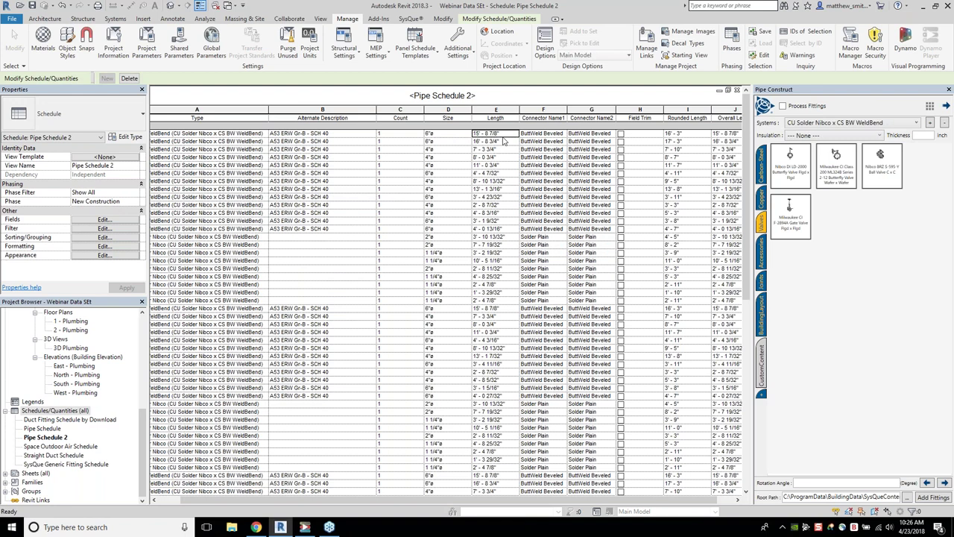
pyautogui.click(507, 116)
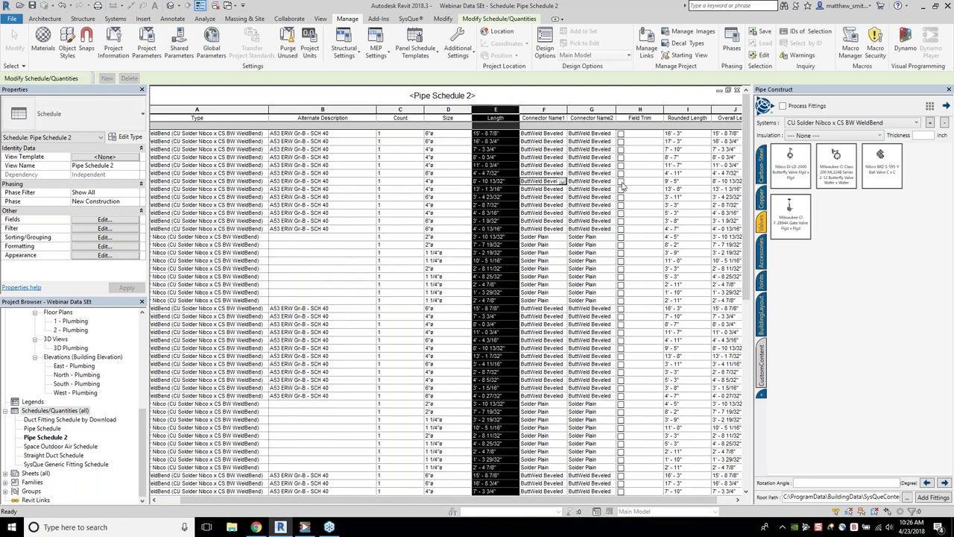
pyautogui.moveTo(511, 500); pyautogui.dragTo(526, 500)
pyautogui.click(674, 116)
pyautogui.click(704, 115)
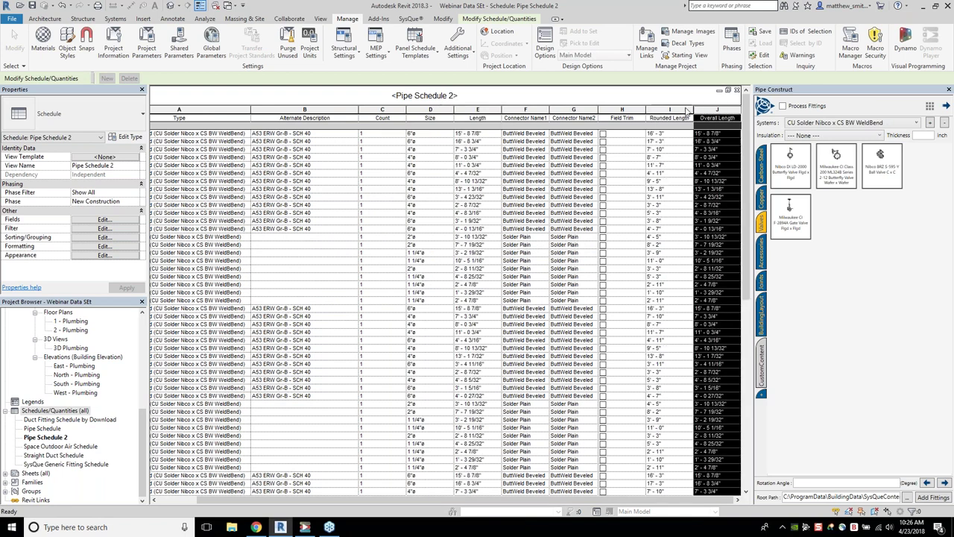
pyautogui.click(478, 115)
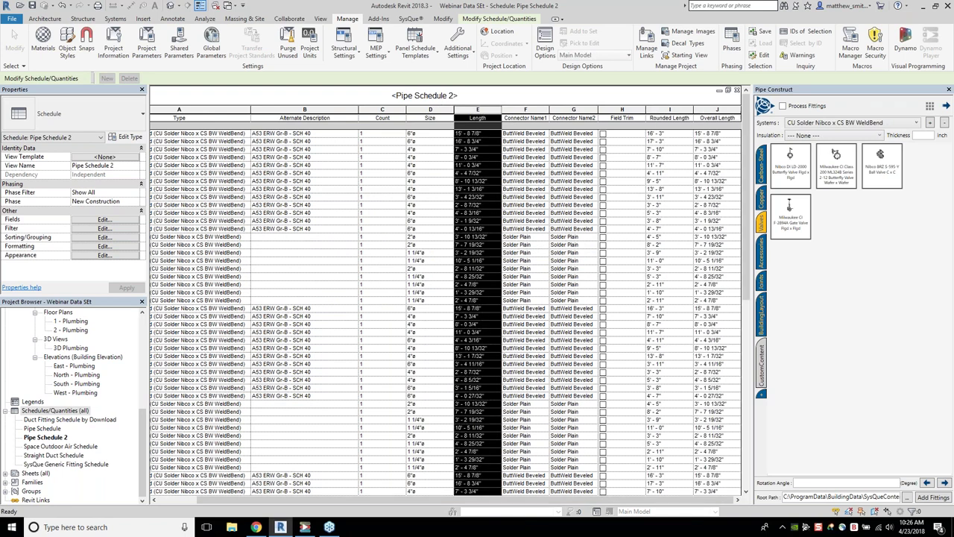
pyautogui.click(668, 114)
pyautogui.click(731, 115)
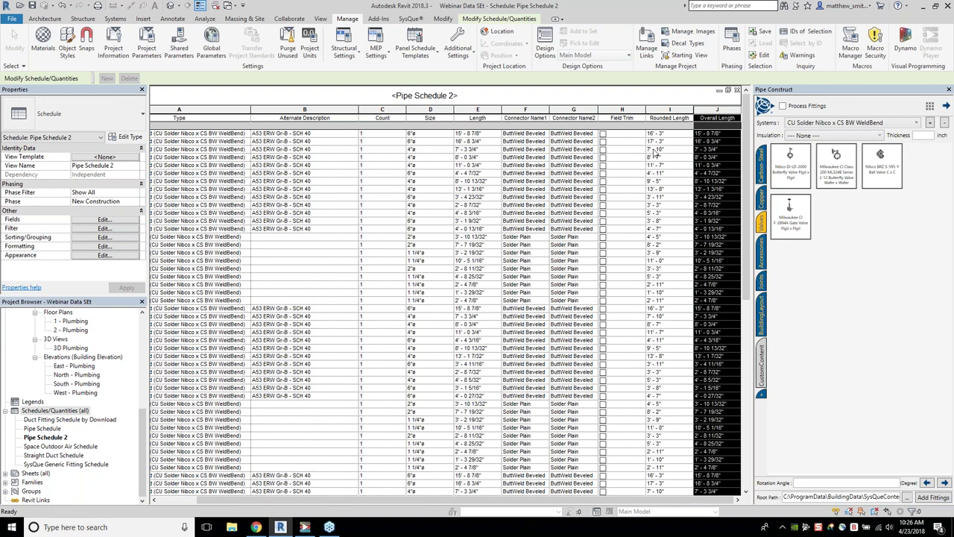
pyautogui.click(603, 135)
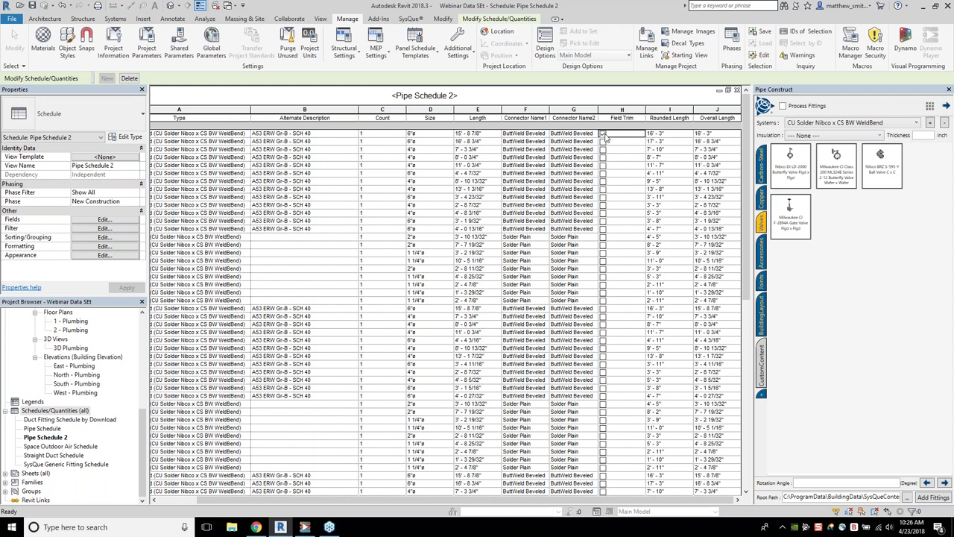
# - Hide the Length and Rounded Length columns in the pipe schedule
pyautogui.click(483, 112)
pyautogui.rightClick(487, 112)
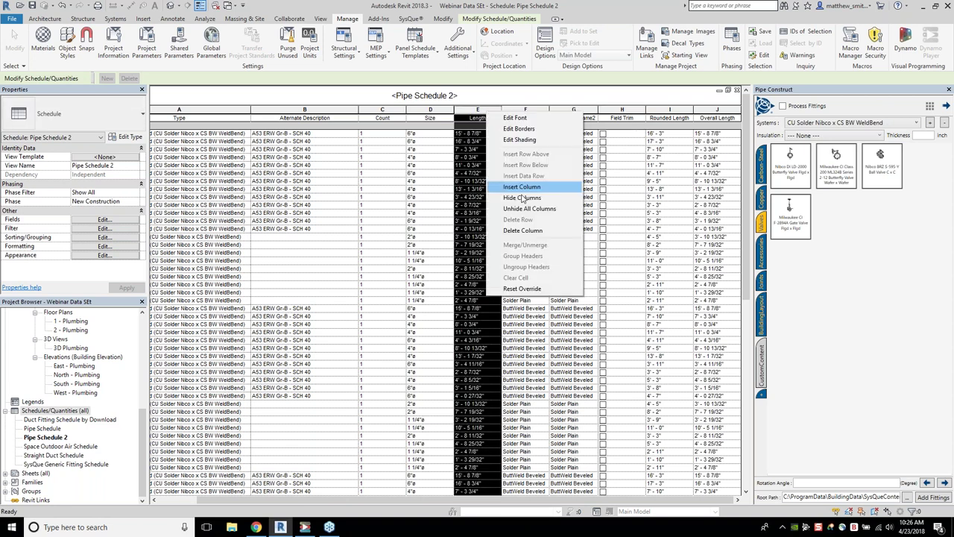
pyautogui.click(534, 200)
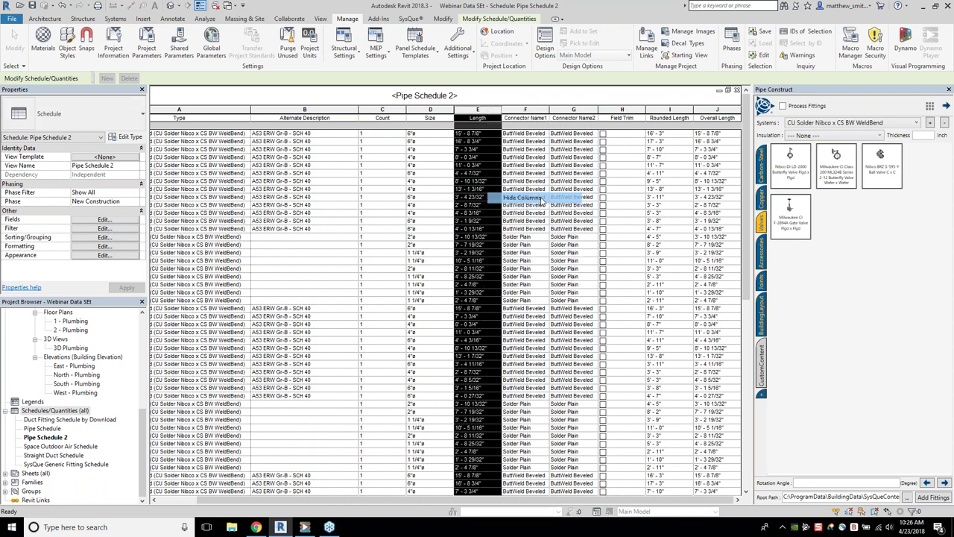
pyautogui.click(666, 111)
pyautogui.rightClick(667, 113)
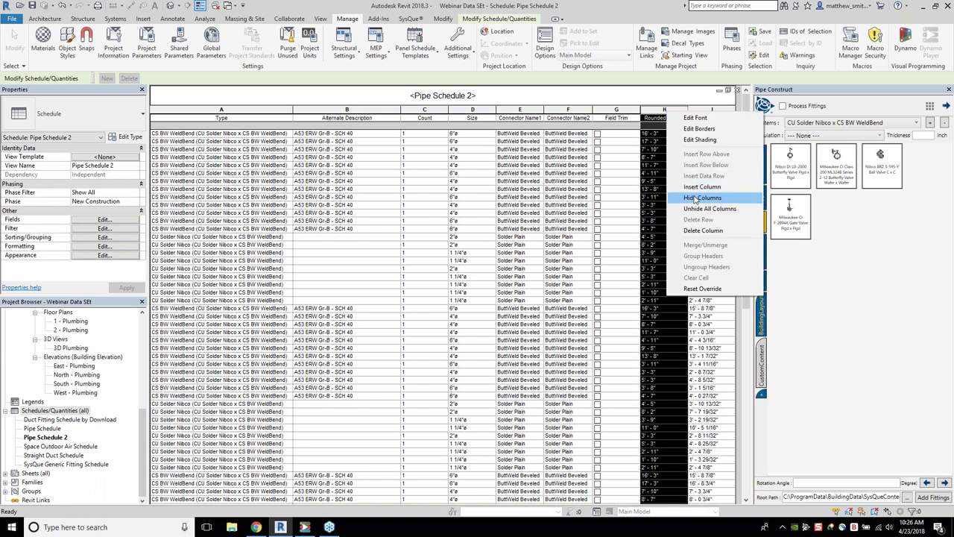
pyautogui.click(695, 198)
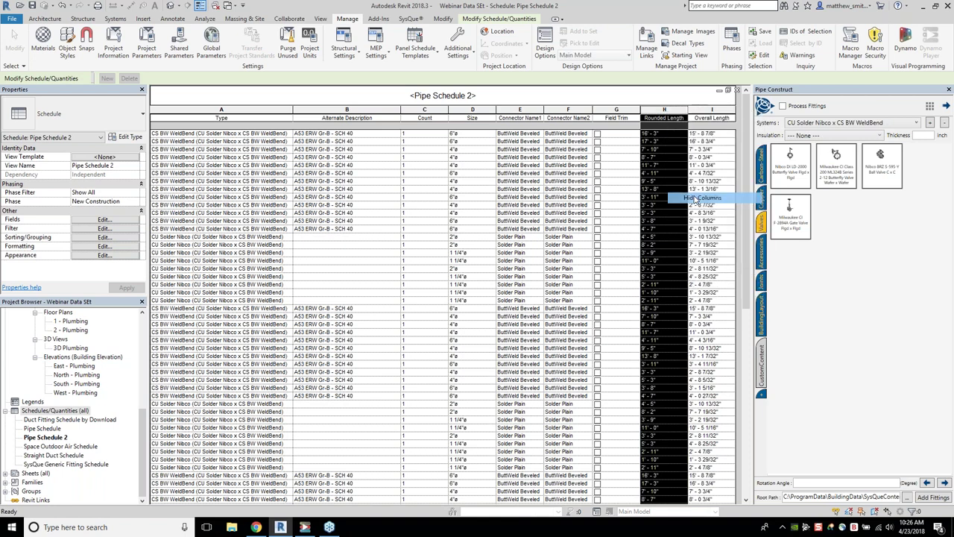
# - Reorder the scheduled fields so that Field Trim comes directly after Size
pyautogui.click(137, 236)
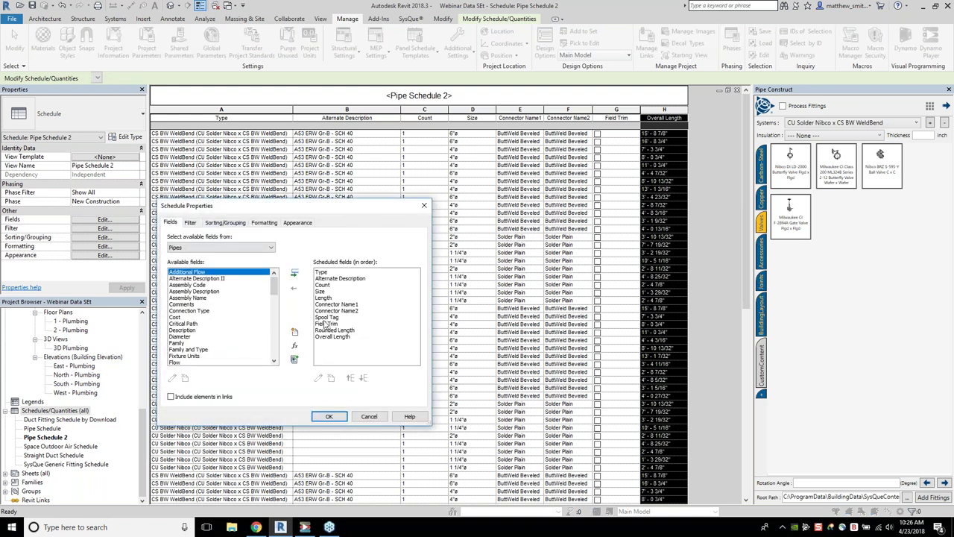
pyautogui.click(334, 336)
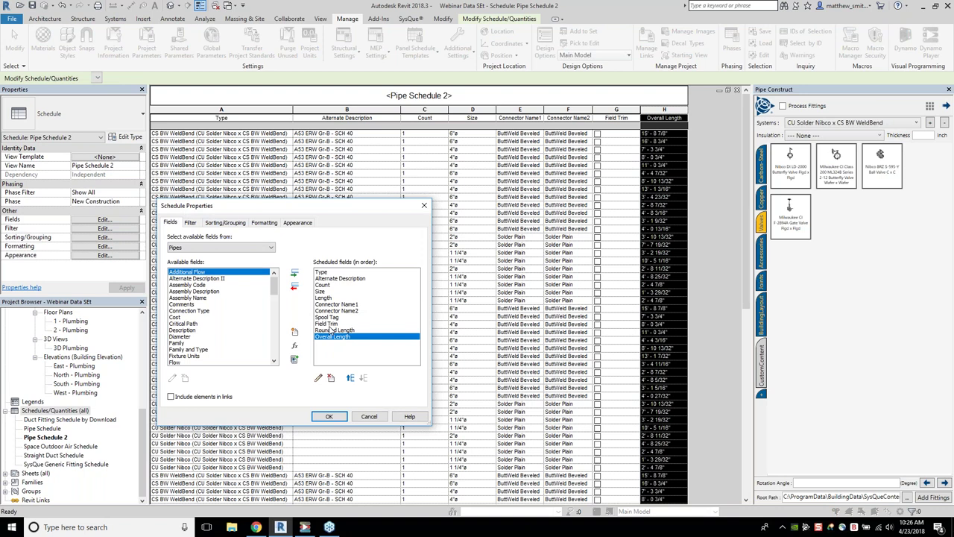
pyautogui.keyDown('ctrl'); pyautogui.click(331, 323); pyautogui.keyUp('ctrl')
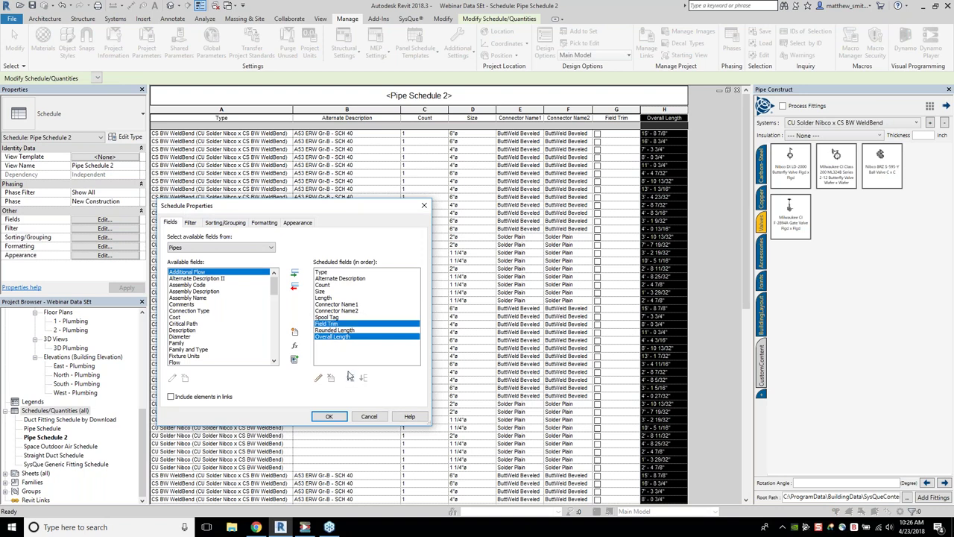
pyautogui.click(345, 326)
pyautogui.click(350, 378)
pyautogui.click(351, 378)
pyautogui.click(350, 378)
pyautogui.click(350, 378)
# - Move Overall Length directly after Field Trim in the scheduled fields, and enable Field Trim for the first pipe
pyautogui.click(351, 378)
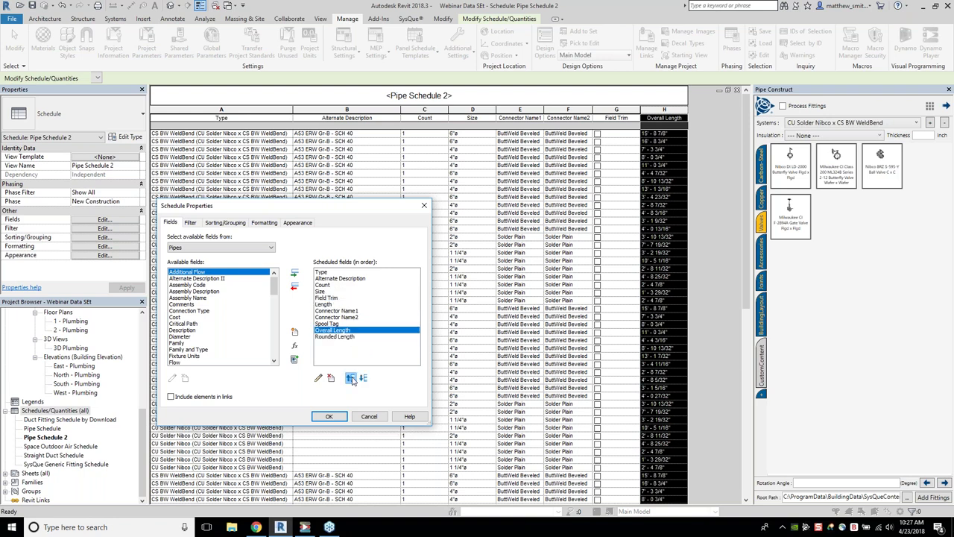
pyautogui.click(351, 378)
pyautogui.click(351, 378)
pyautogui.click(351, 378)
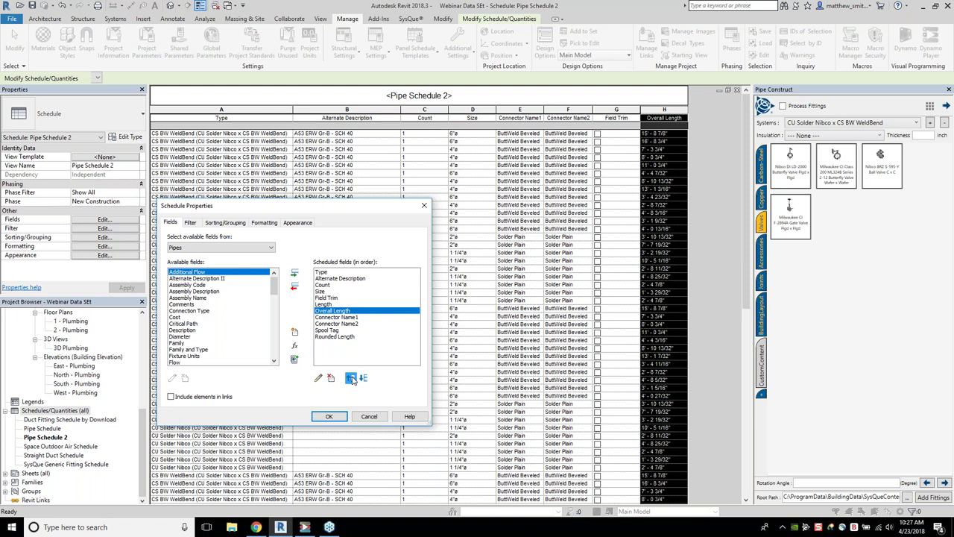
pyautogui.click(351, 378)
pyautogui.click(330, 416)
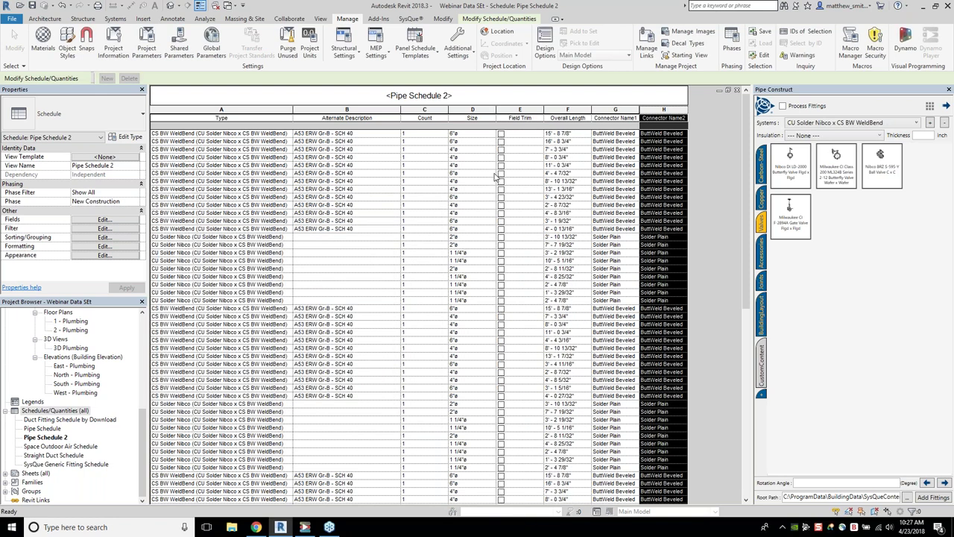
pyautogui.click(501, 133)
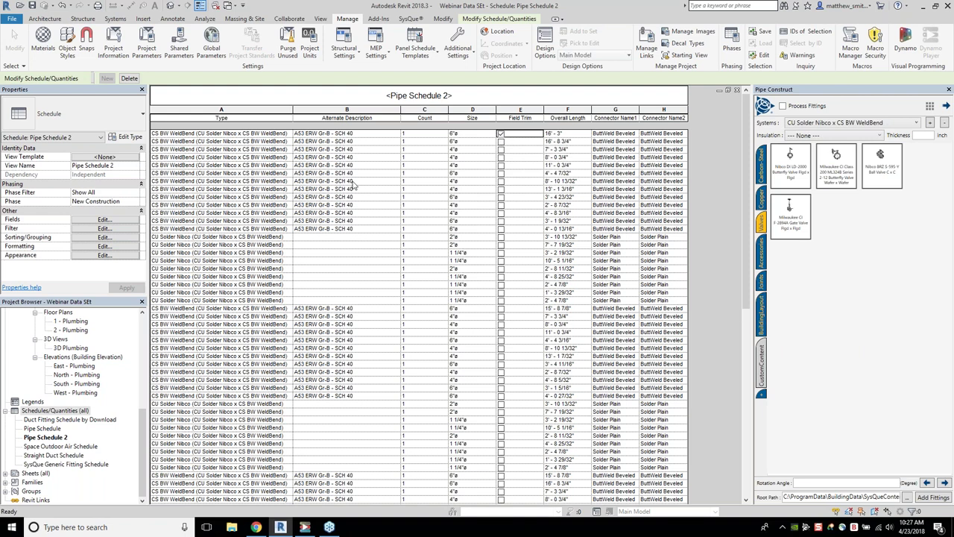
# - Disable Field Trim for the first pipe and highlight the whole Overall Length column
pyautogui.click(501, 133)
pyautogui.click(567, 111)
pyautogui.click(494, 117)
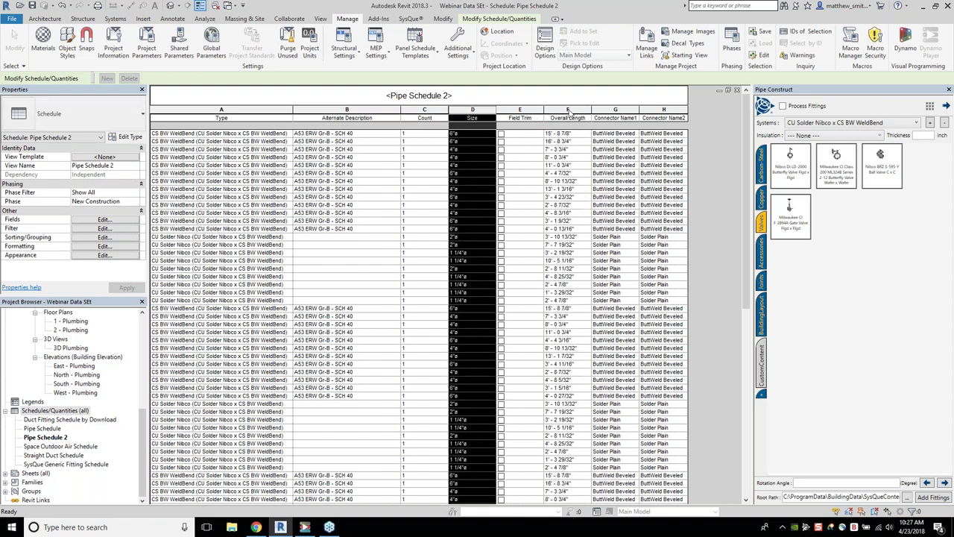
pyautogui.click(568, 111)
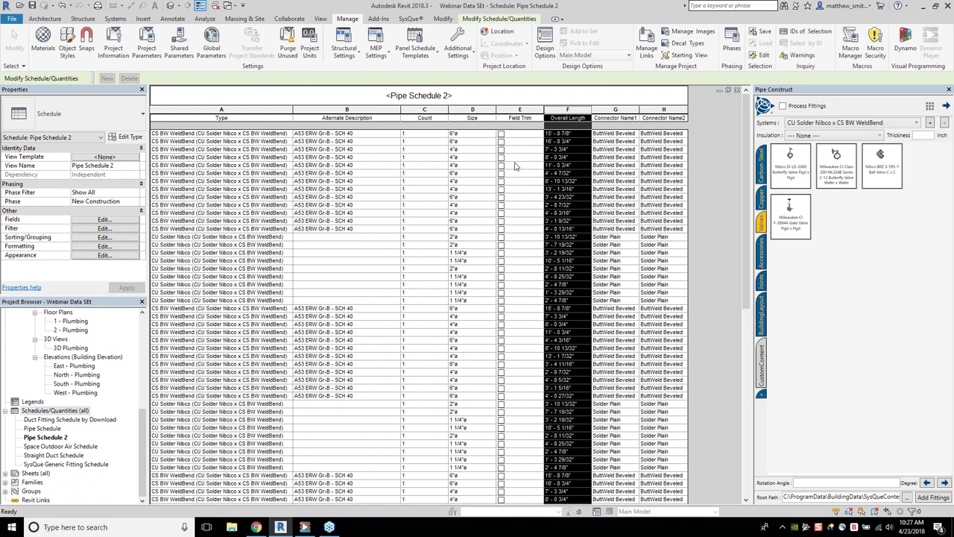
# - Enable Field Trim for the fourth and ninth pipes, and check their values in the Overall Length column
pyautogui.click(524, 181)
pyautogui.click(502, 158)
pyautogui.click(505, 197)
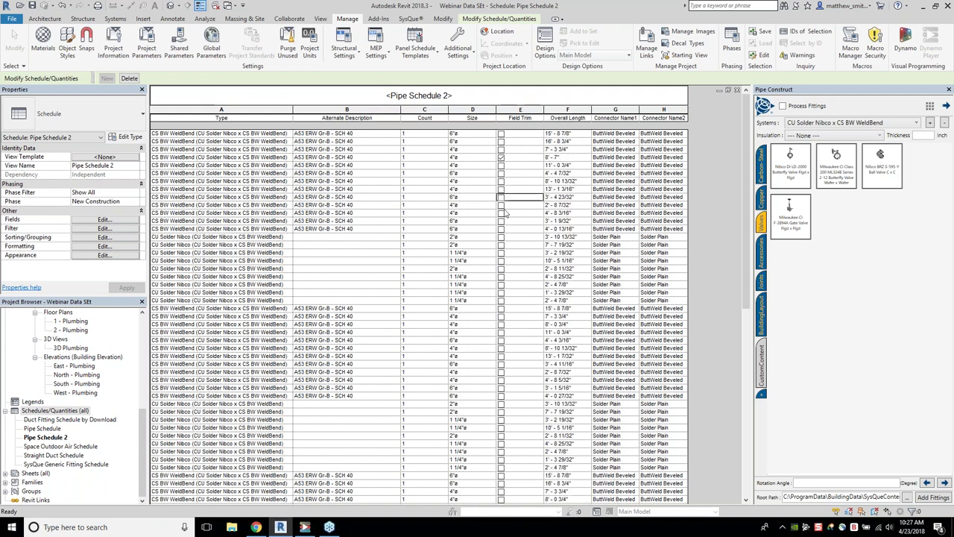
pyautogui.click(501, 198)
pyautogui.click(569, 119)
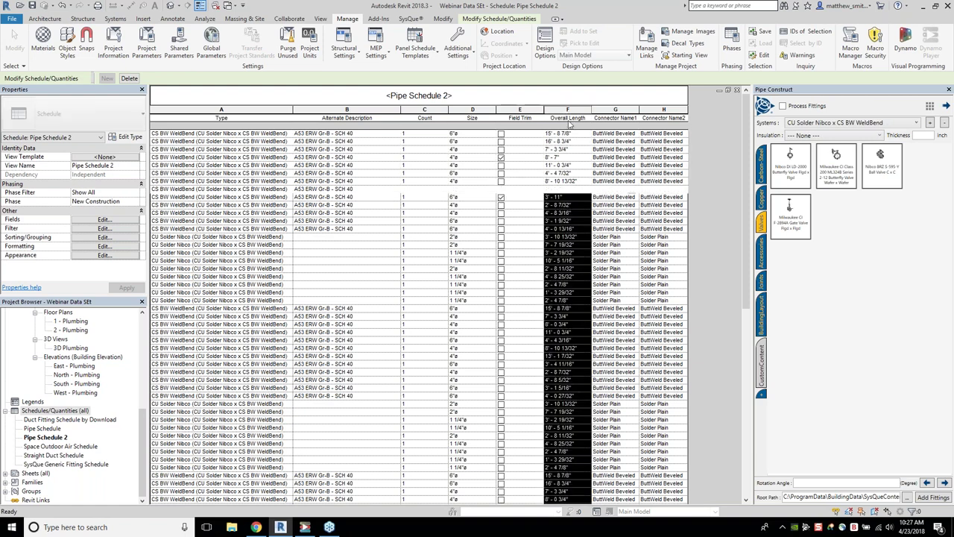
pyautogui.click(559, 177)
pyautogui.click(558, 158)
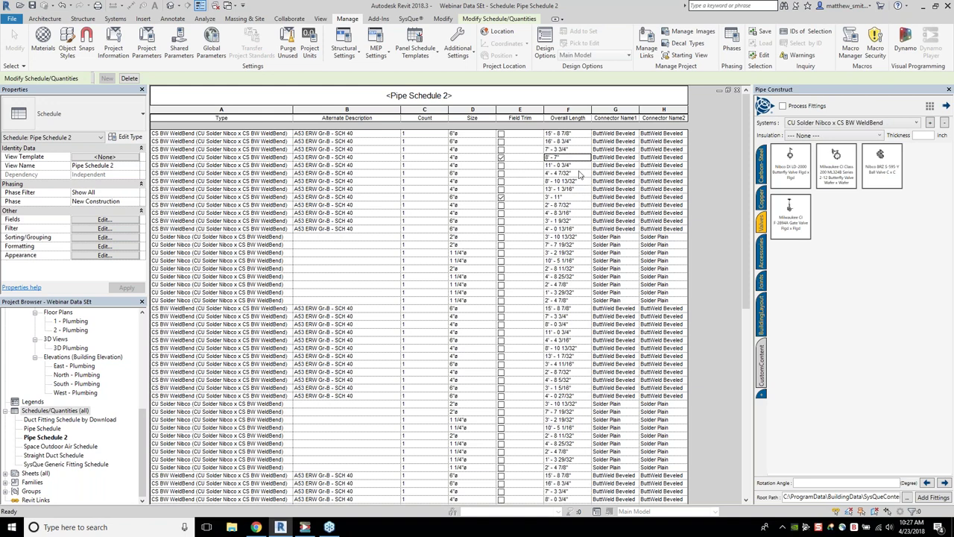
pyautogui.click(588, 112)
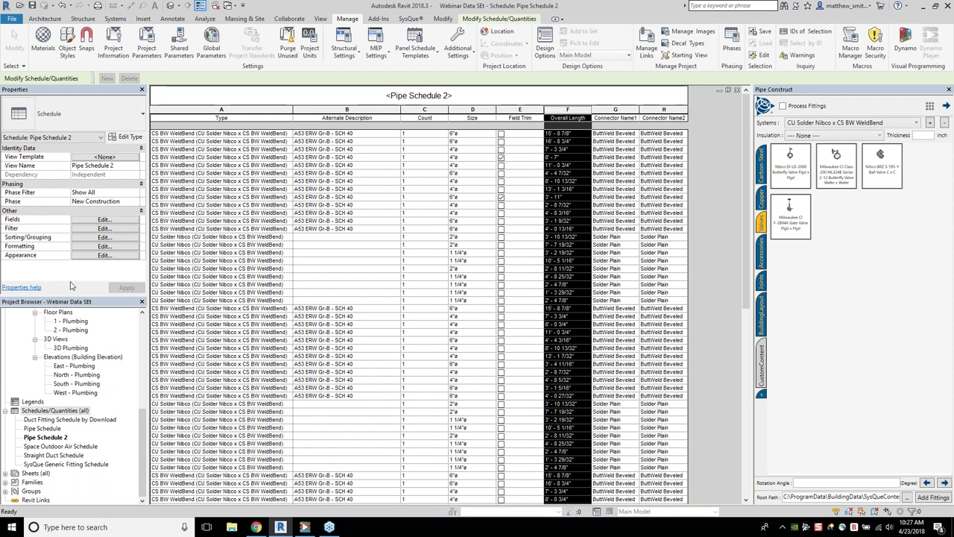
# - Give the Overall Length field a conditional format that applies when Field Trim is Equal To Yes
pyautogui.click(104, 246)
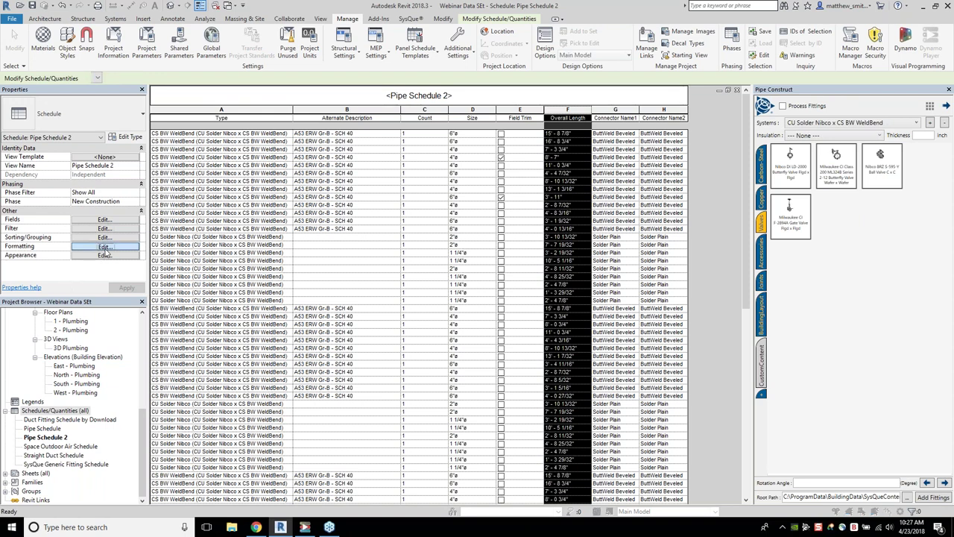
pyautogui.click(198, 277)
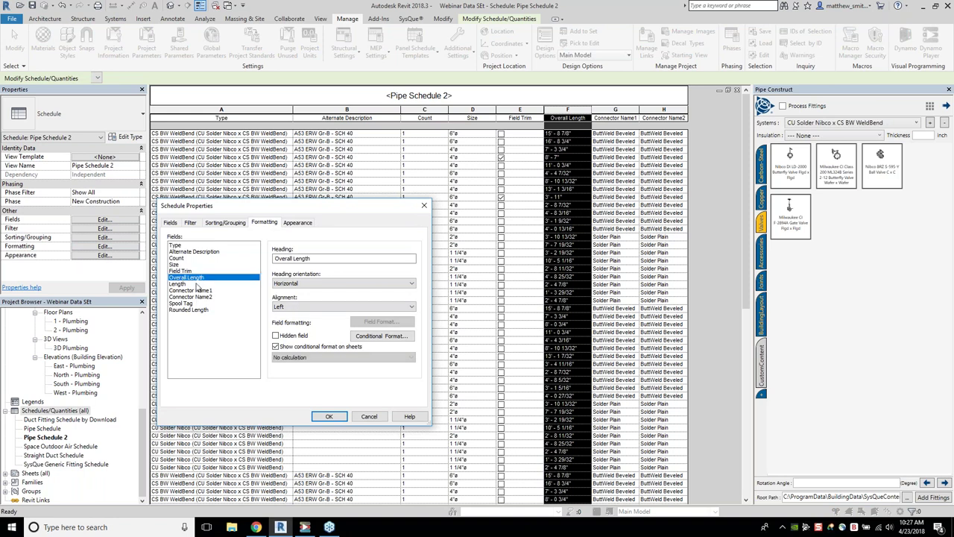
pyautogui.click(412, 341)
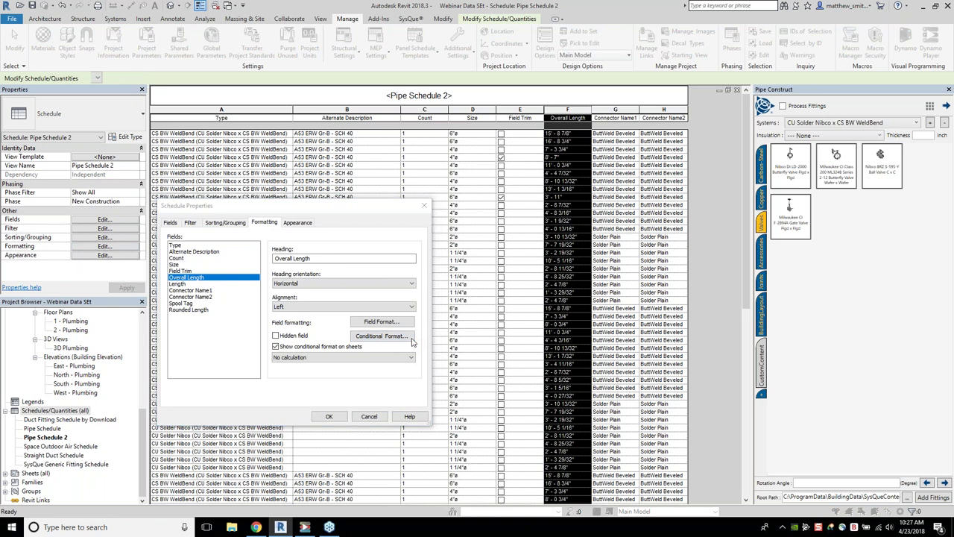
pyautogui.moveTo(265, 246); pyautogui.dragTo(521, 217)
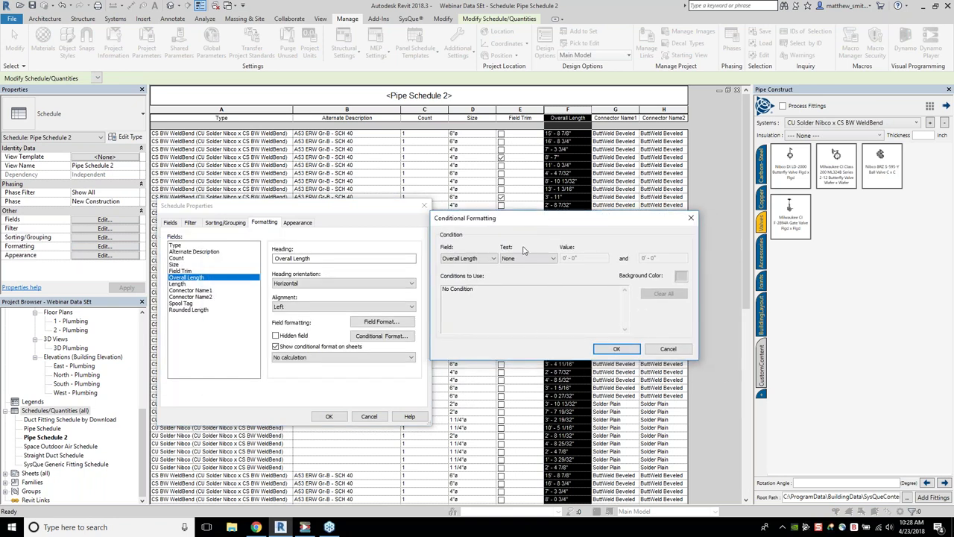
pyautogui.click(492, 259)
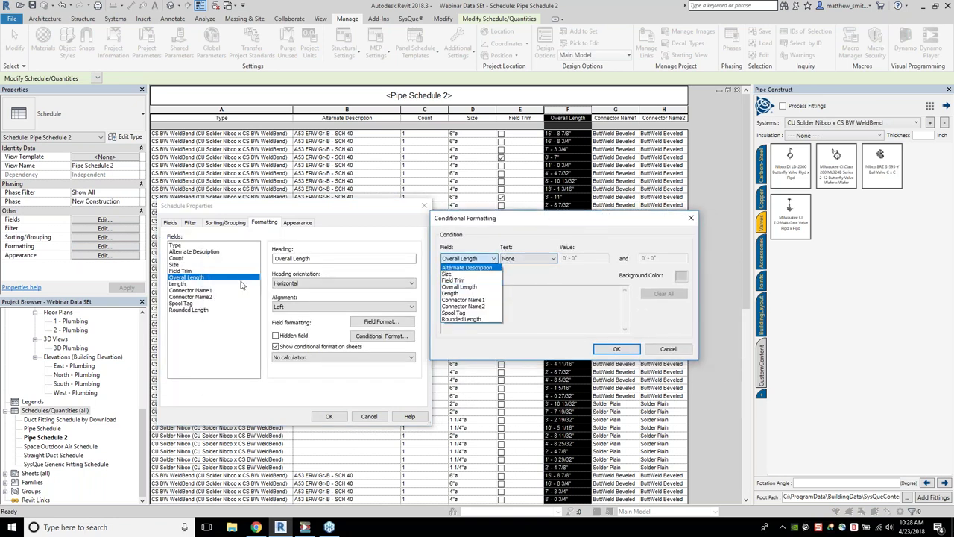
pyautogui.click(486, 282)
pyautogui.click(530, 258)
pyautogui.click(529, 274)
pyautogui.click(577, 258)
pyautogui.click(571, 274)
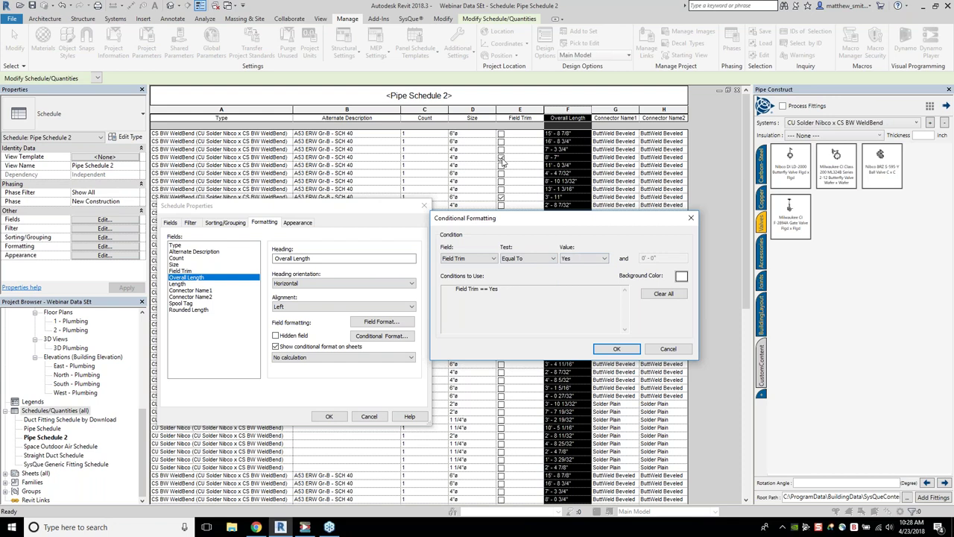
# - Set the condition's background color to light red, RGB 255-119-119, and apply the formatting to the schedule
pyautogui.click(682, 276)
pyautogui.click(461, 229)
pyautogui.moveTo(677, 261); pyautogui.dragTo(677, 238)
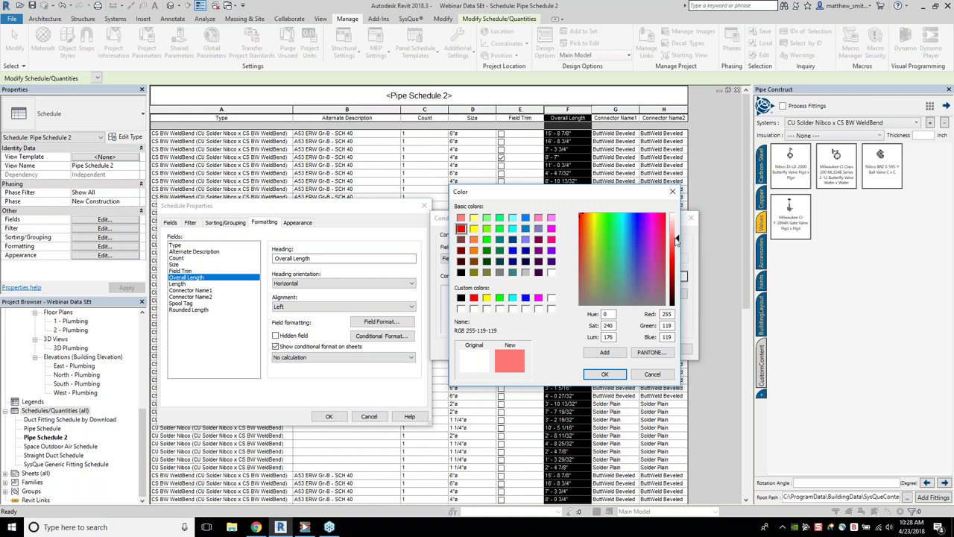
pyautogui.click(607, 375)
pyautogui.click(617, 348)
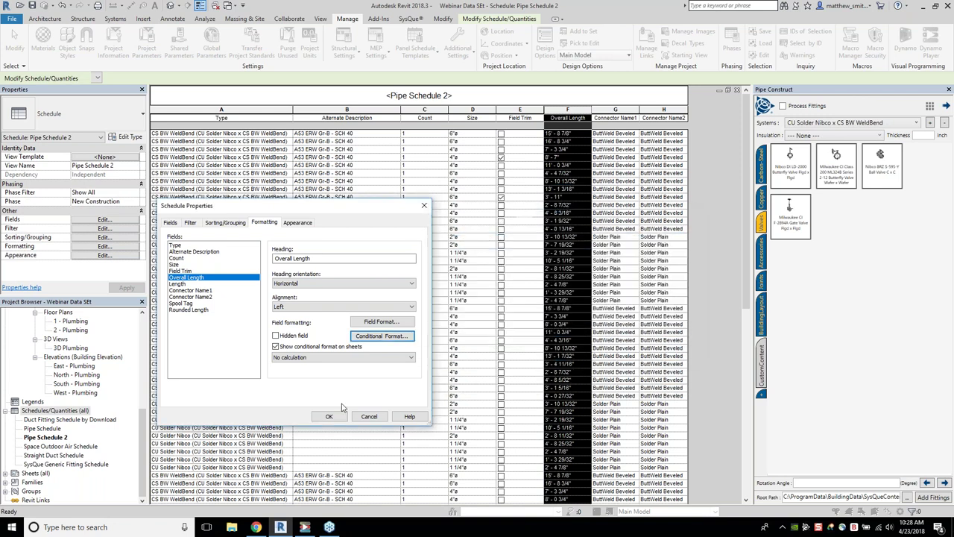
pyautogui.click(329, 416)
# - Enable Field Trim for three more pipes, in the 21st, 30th and 32nd rows of the schedule
pyautogui.click(520, 231)
pyautogui.click(501, 293)
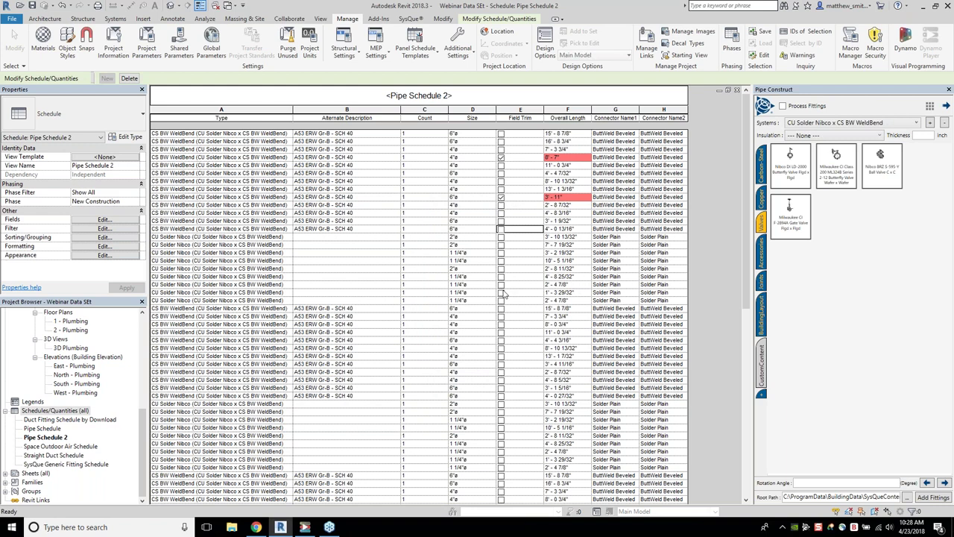
pyautogui.click(501, 364)
pyautogui.click(501, 380)
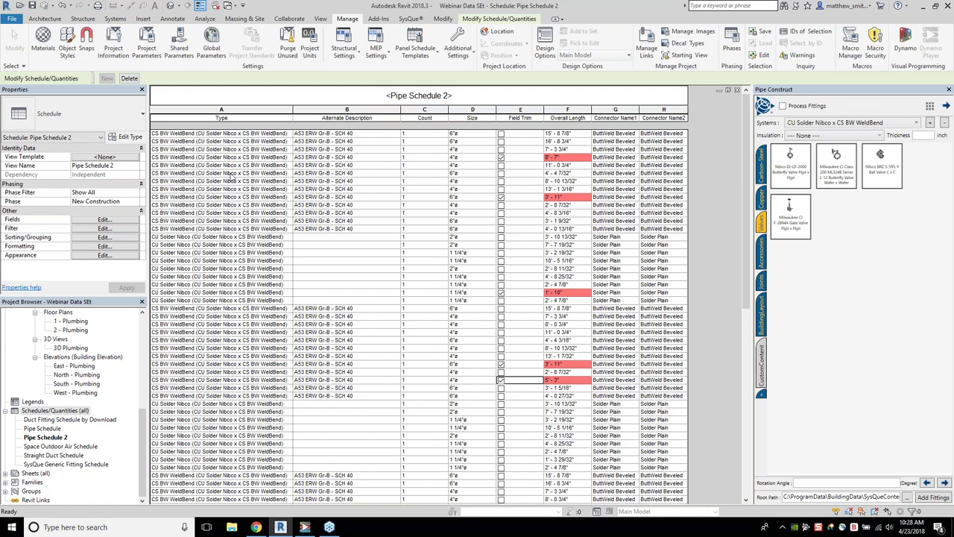
# - Look through the schedule's available fields and find the Test Level parameter among the project parameters
pyautogui.click(104, 219)
pyautogui.click(273, 303)
pyautogui.moveTo(273, 303); pyautogui.dragTo(274, 319)
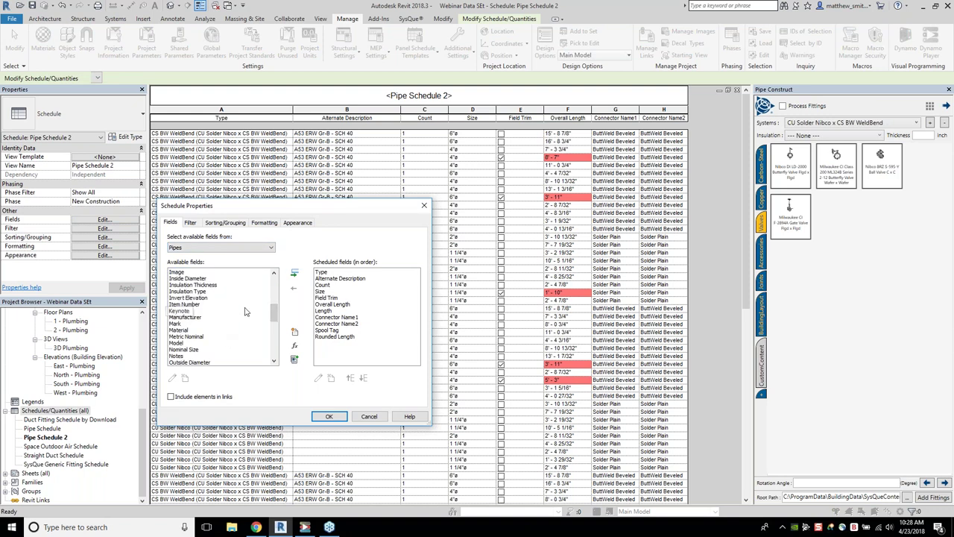
pyautogui.click(340, 419)
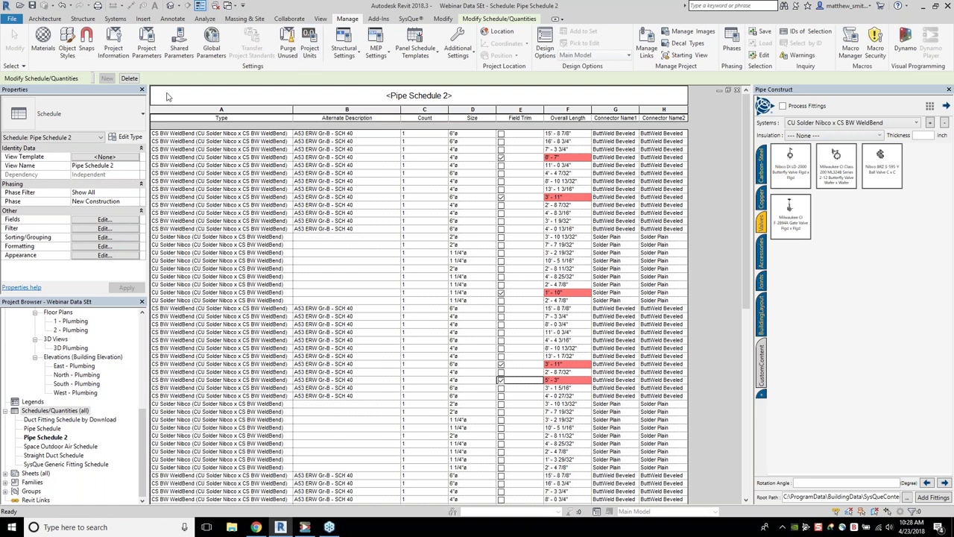
pyautogui.click(155, 56)
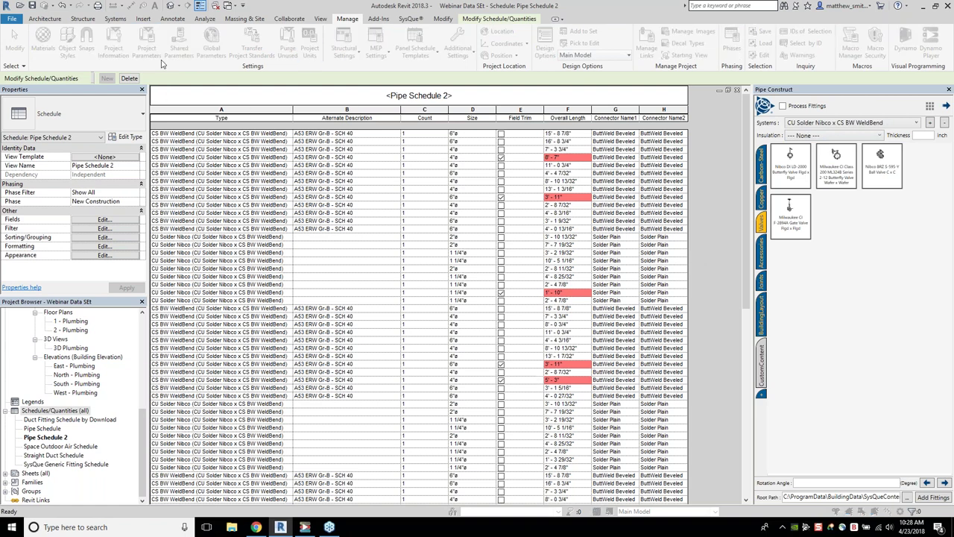
pyautogui.scroll(-5, 445, 270)
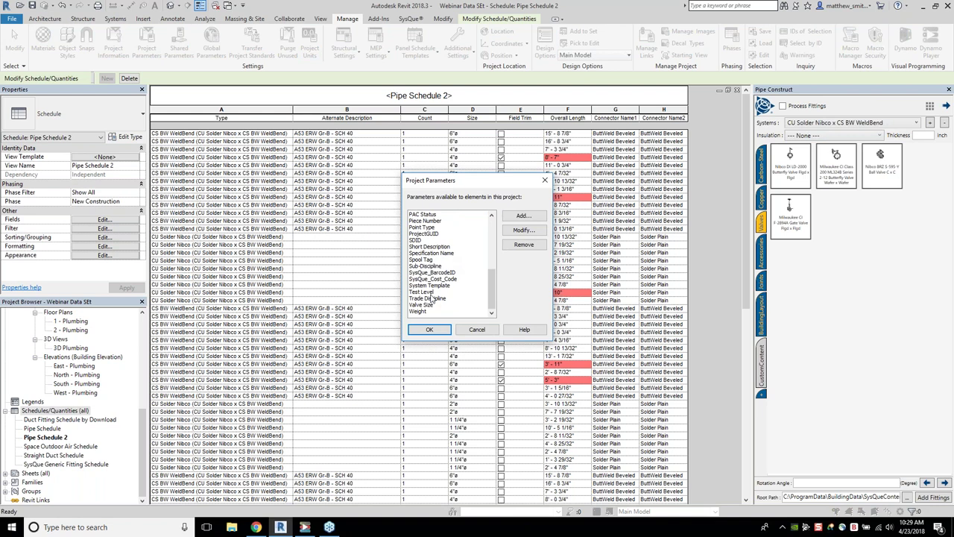
pyautogui.click(438, 292)
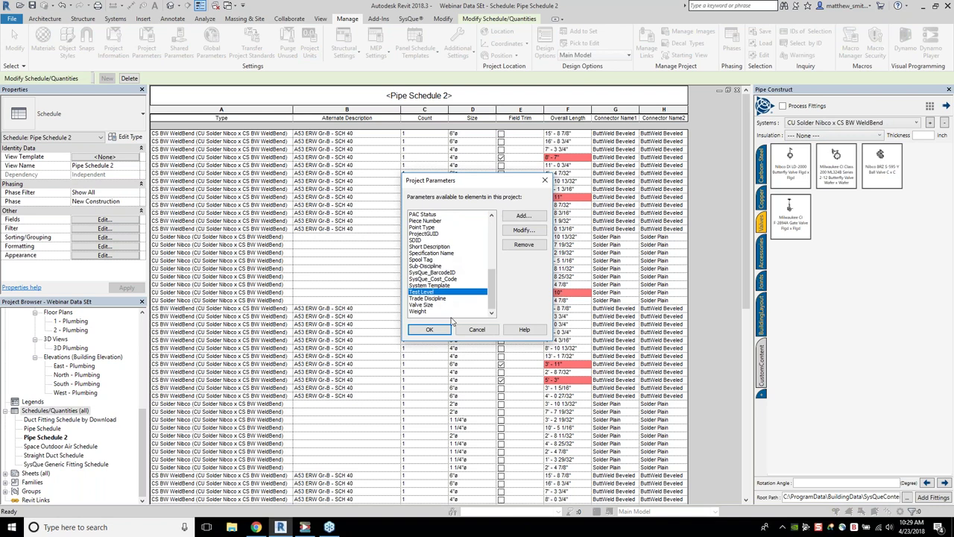
pyautogui.click(474, 330)
# - Add the Test Level field to the end of the pipe schedule's scheduled fields
pyautogui.click(133, 220)
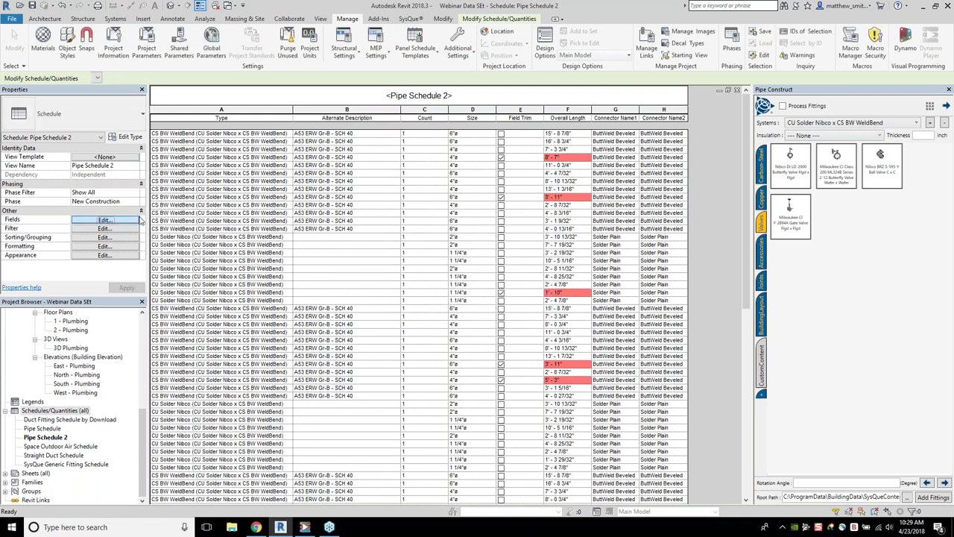
pyautogui.click(183, 317)
pyautogui.press('t')
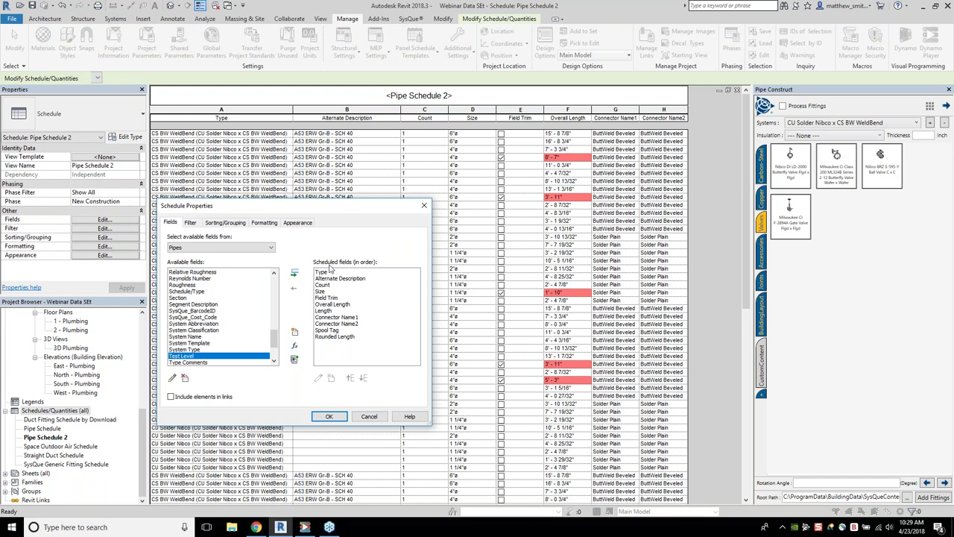
pyautogui.click(294, 273)
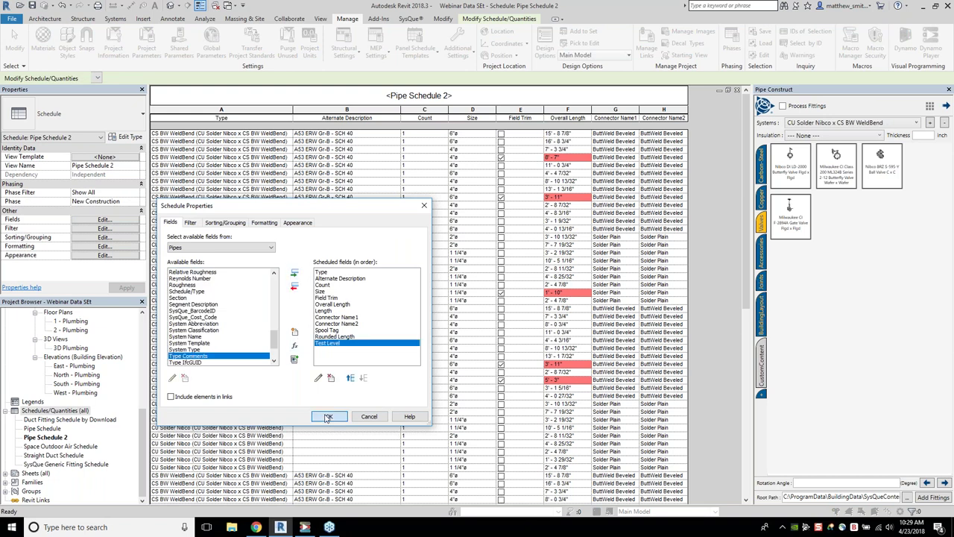
pyautogui.click(329, 416)
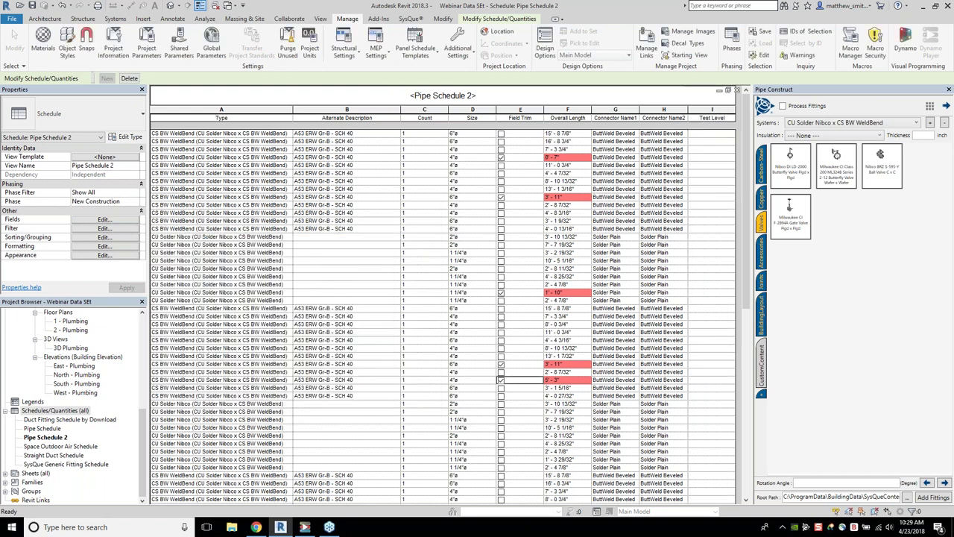
# - Open the Test Level project parameter for modification and review the pipe categories it is assigned to
pyautogui.click(146, 43)
pyautogui.scroll(-8, 458, 261)
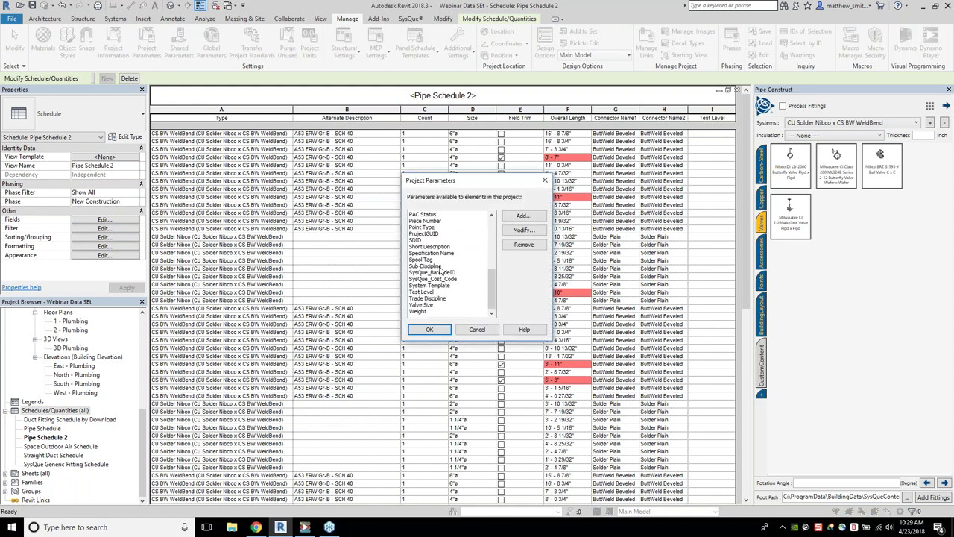
pyautogui.click(431, 291)
pyautogui.click(522, 231)
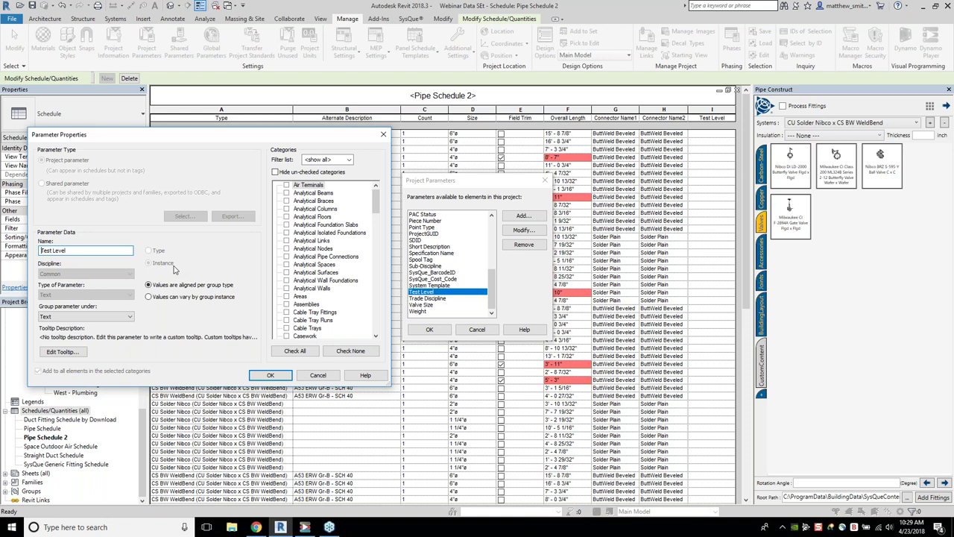
pyautogui.moveTo(376, 202); pyautogui.dragTo(377, 276)
pyautogui.click(313, 248)
pyautogui.click(320, 256)
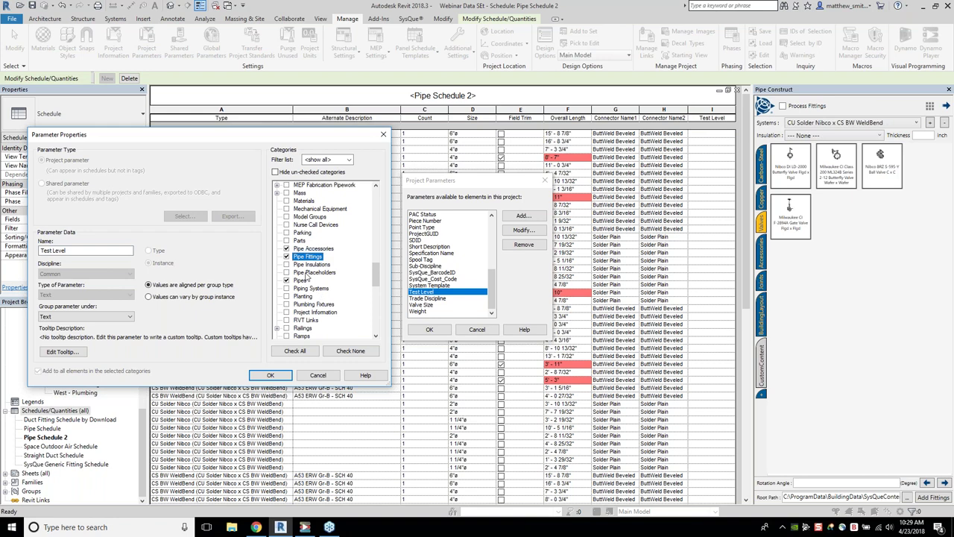
pyautogui.click(307, 272)
pyautogui.click(302, 280)
# - Assign the Test Level parameter to the Duct Accessories, Duct Fittings and Ducts categories as well
pyautogui.scroll(4, 377, 280)
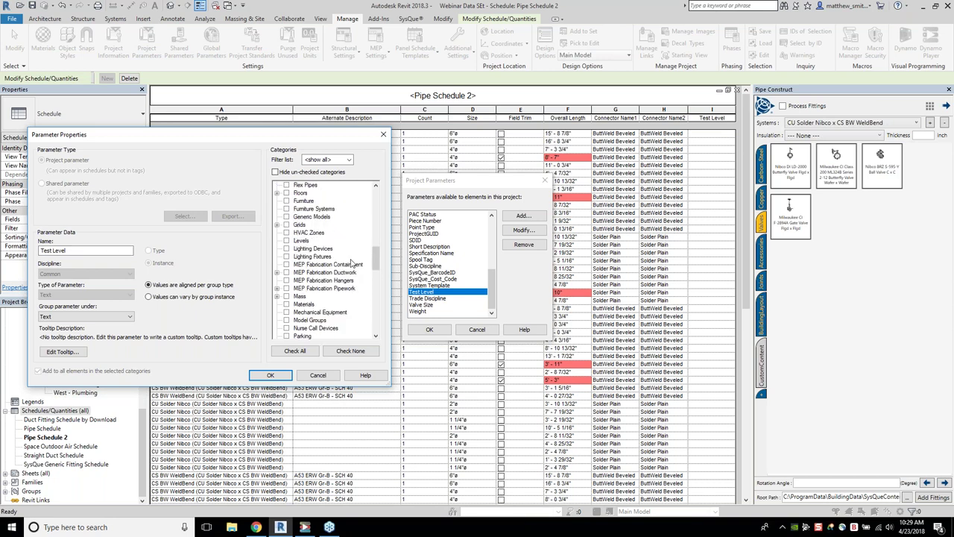
pyautogui.moveTo(377, 267); pyautogui.dragTo(376, 241)
pyautogui.click(317, 225)
pyautogui.click(286, 224)
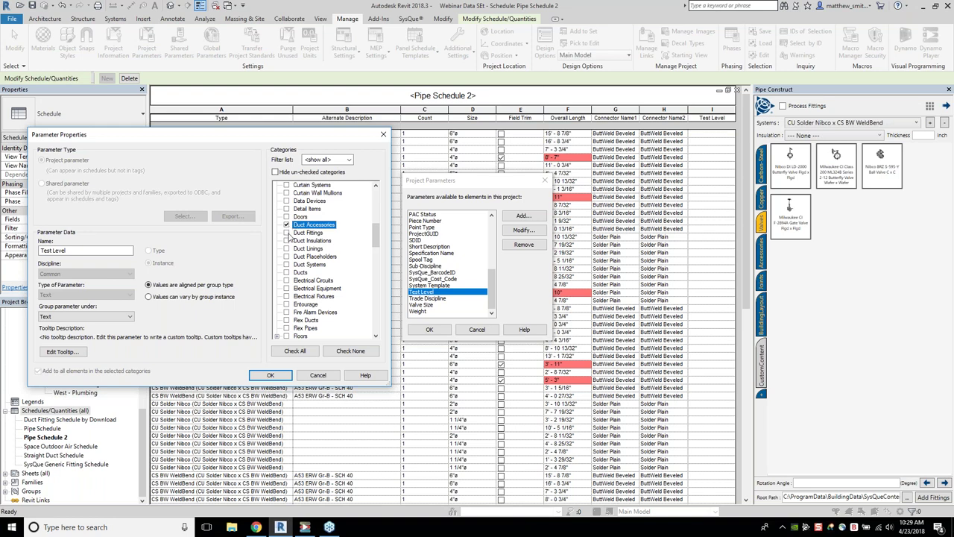
pyautogui.click(286, 233)
pyautogui.click(285, 250)
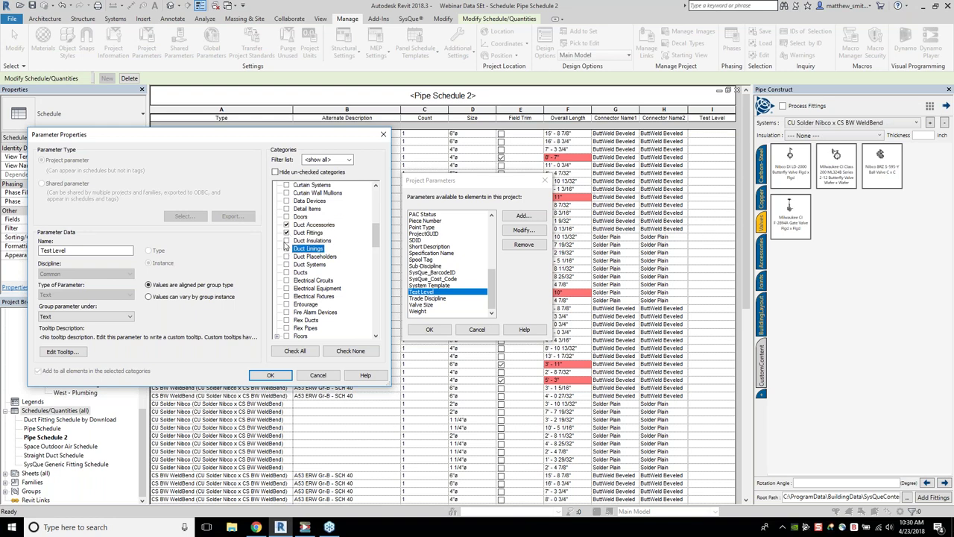
pyautogui.click(287, 264)
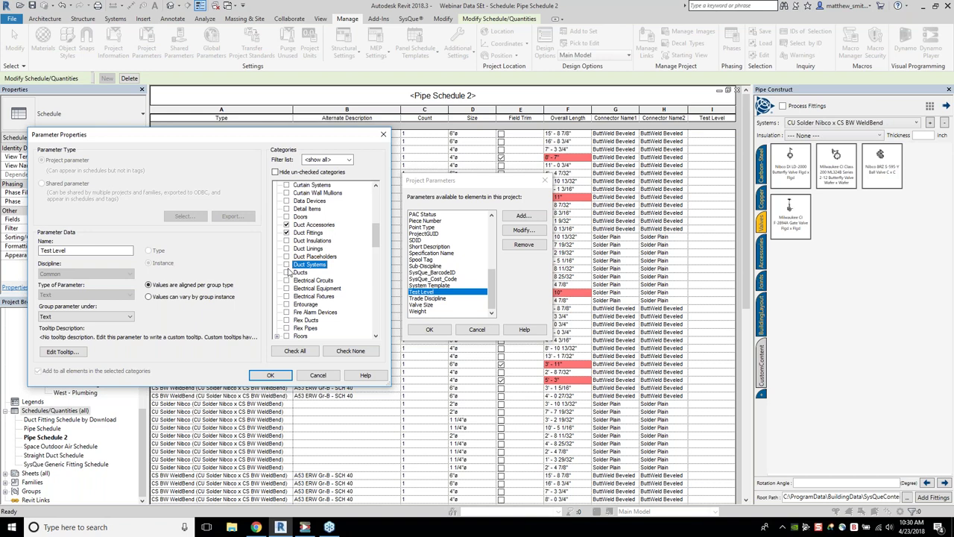
pyautogui.click(286, 264)
pyautogui.click(286, 272)
# - Add the Mechanical Equipment category to the Test Level parameter and accept the parameter properties
pyautogui.moveTo(376, 235); pyautogui.dragTo(374, 253)
pyautogui.scroll(-4, 313, 282)
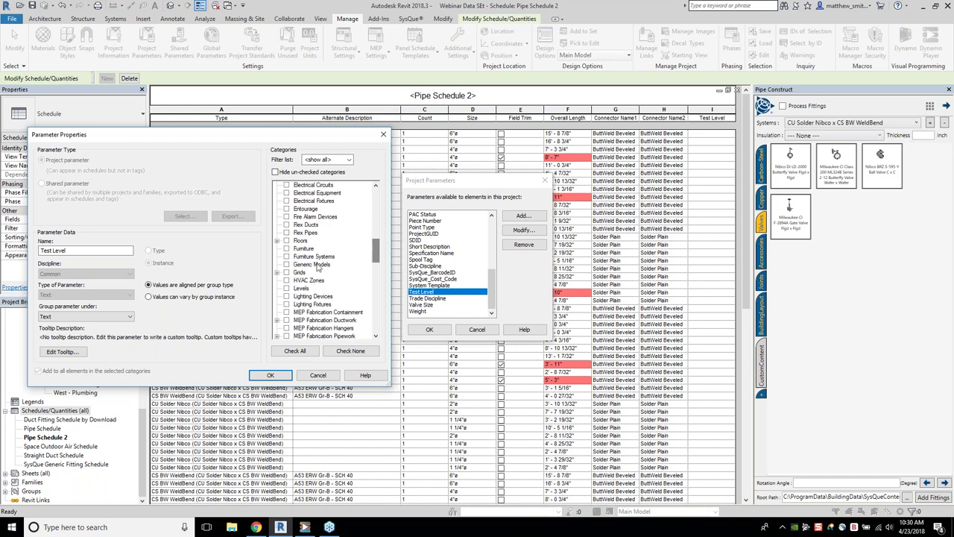
pyautogui.click(287, 272)
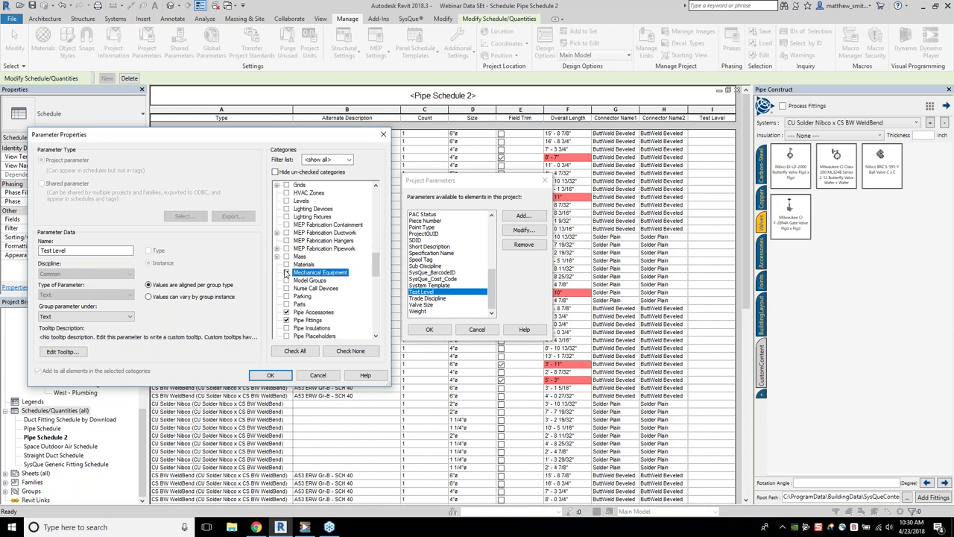
pyautogui.click(270, 376)
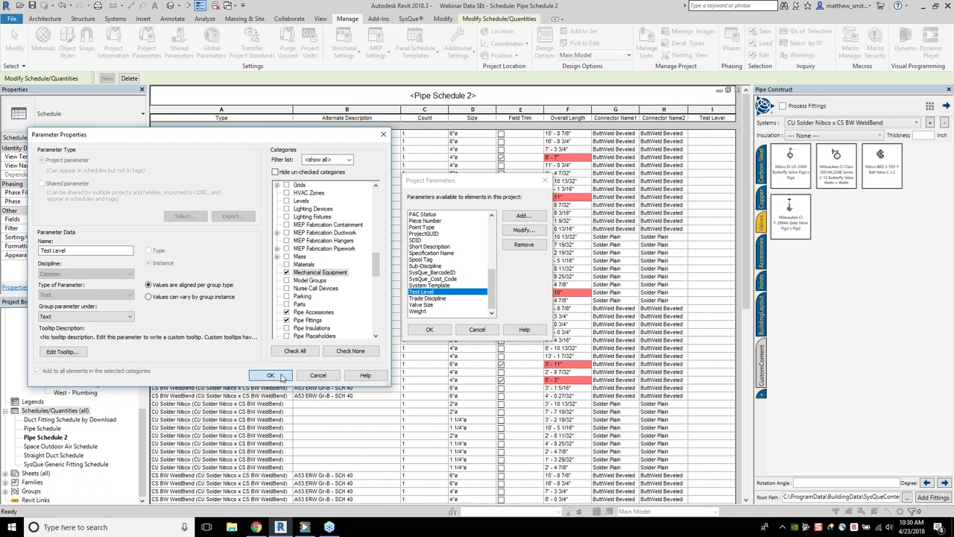
# - Accept the Test Level parameter's category assignments, close the project parameters and look over the Test Level column in the pipe schedule
pyautogui.click(280, 375)
pyautogui.click(430, 330)
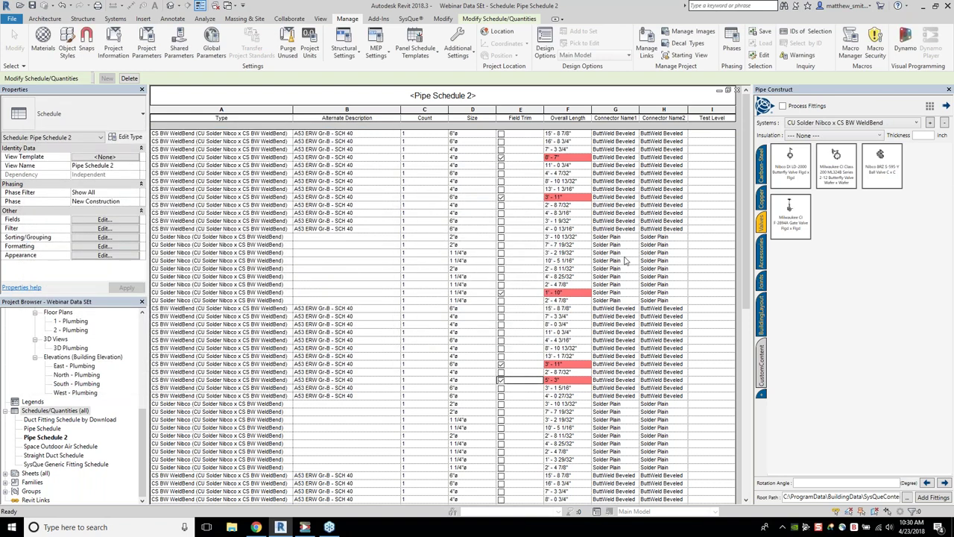
pyautogui.scroll(-8, 718, 197)
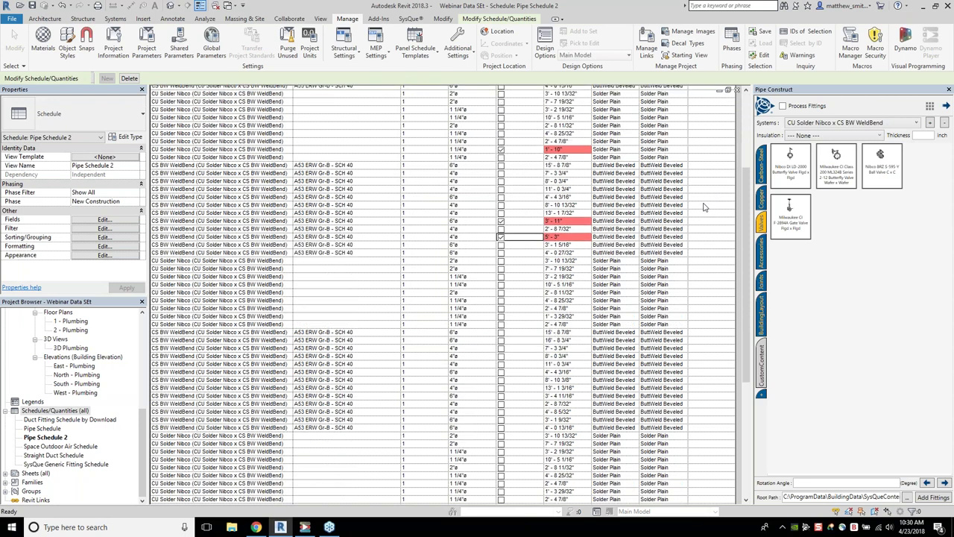
pyautogui.scroll(8, 696, 225)
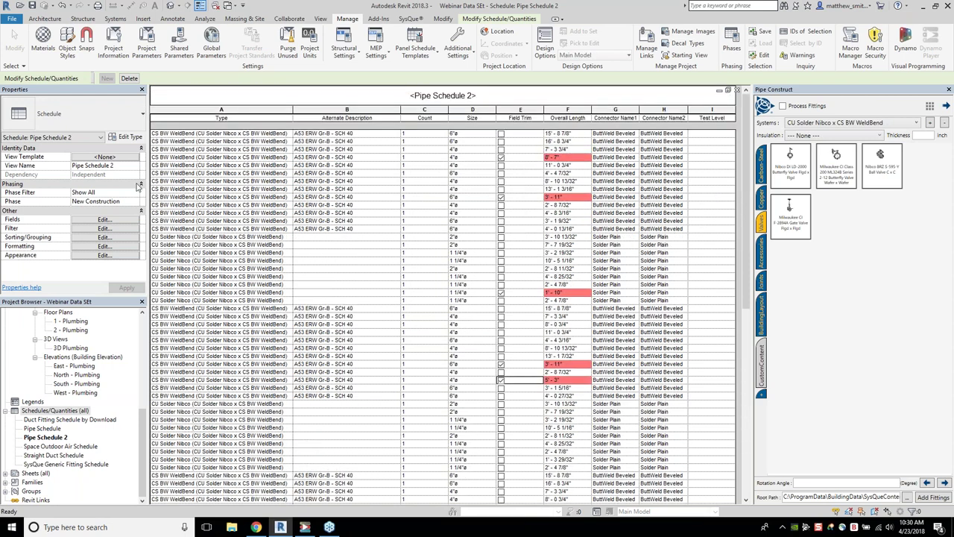
# - Open the default 3D view and orbit the model to a side view of the stacked piping levels
pyautogui.click(170, 6)
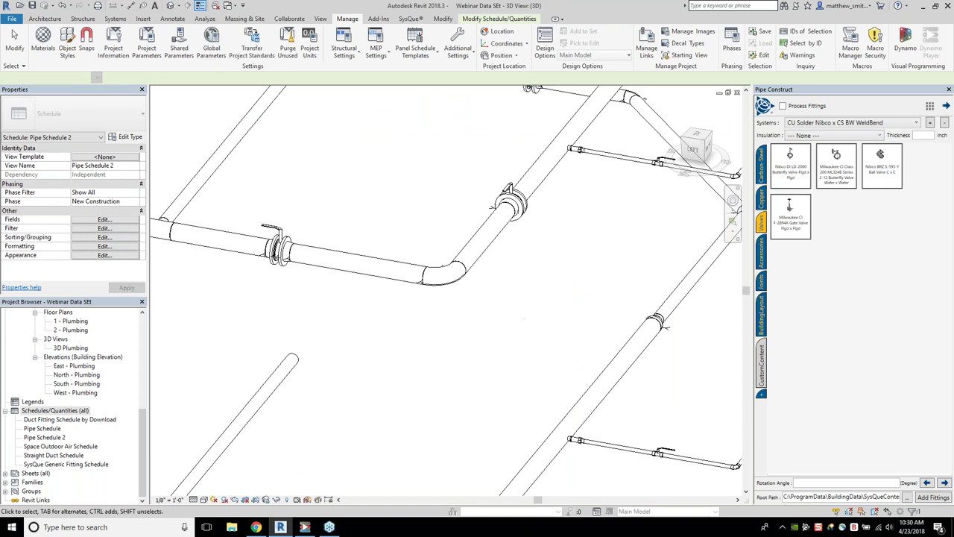
pyautogui.keyDown('shift'); pyautogui.moveTo(388, 313); pyautogui.dragTo(468, 290, button='middle'); pyautogui.keyUp('shift')
pyautogui.press('Escape')
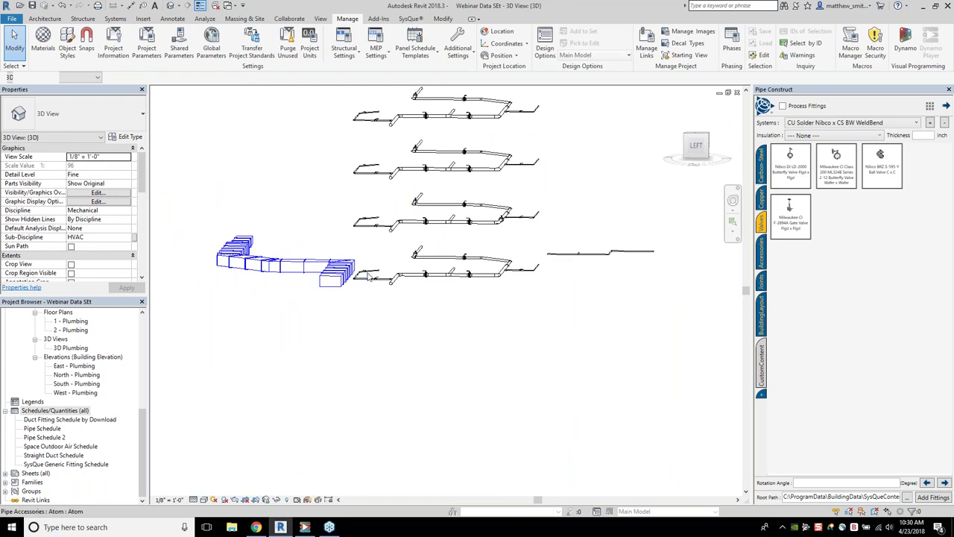
# - Open the 1 - Mech floor plan and frame the piping layout in it
pyautogui.scroll(7, 72, 349)
pyautogui.scroll(3, 72, 349)
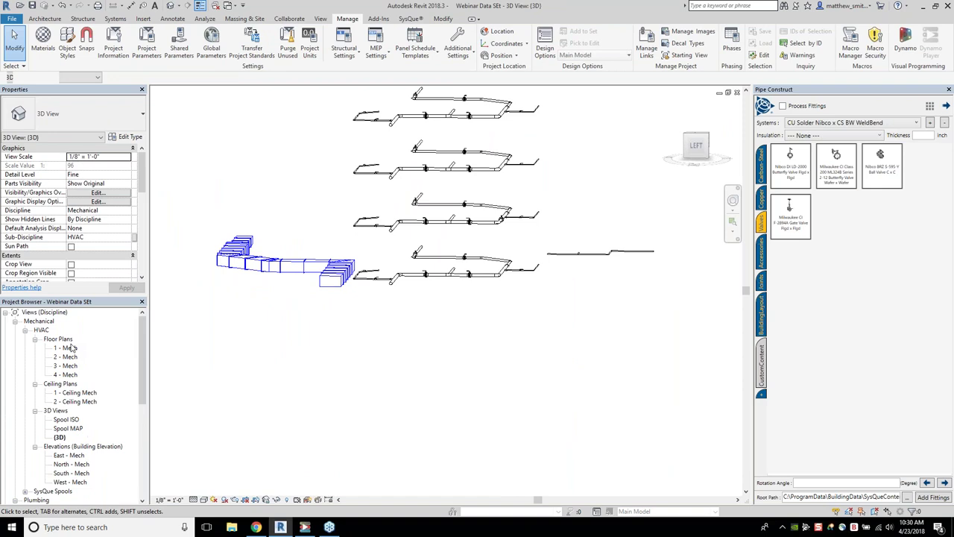
pyautogui.doubleClick(66, 347)
pyautogui.scroll(-2, 493, 273)
pyautogui.scroll(2, 453, 258)
pyautogui.scroll(1, 575, 341)
pyautogui.moveTo(663, 396); pyautogui.dragTo(603, 347, button='middle')
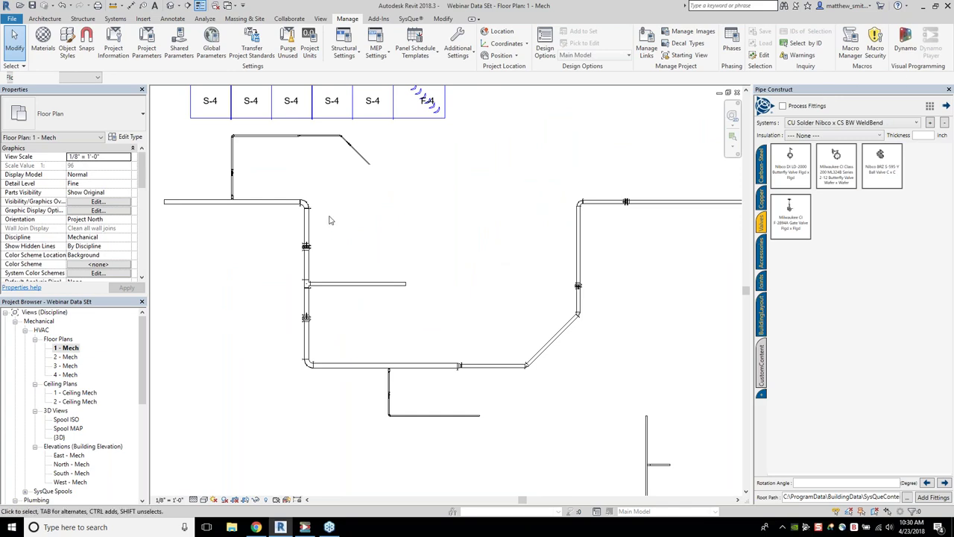
# - Select the short vertical 2" branch pipe in the plan and inspect its Reference Level and Test Level properties
pyautogui.click(232, 183)
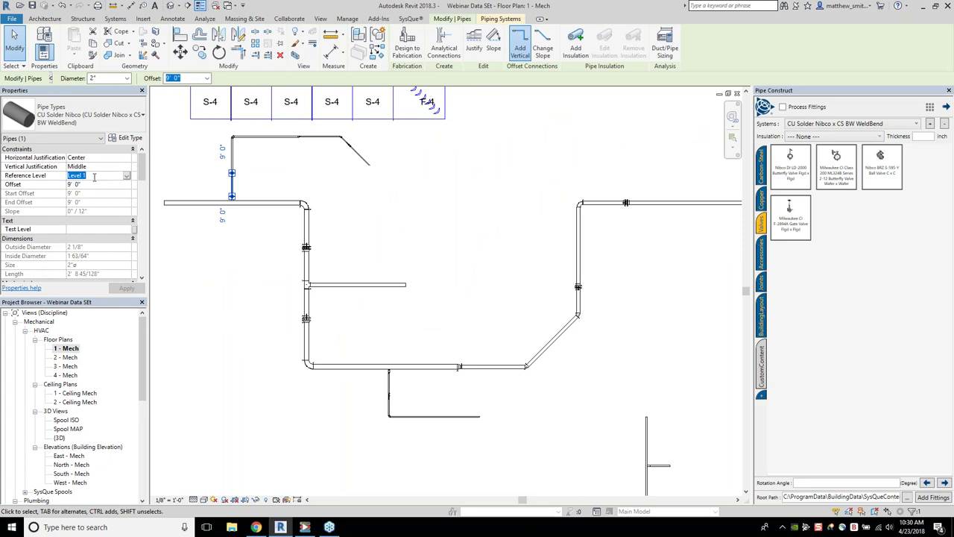
pyautogui.click(95, 190)
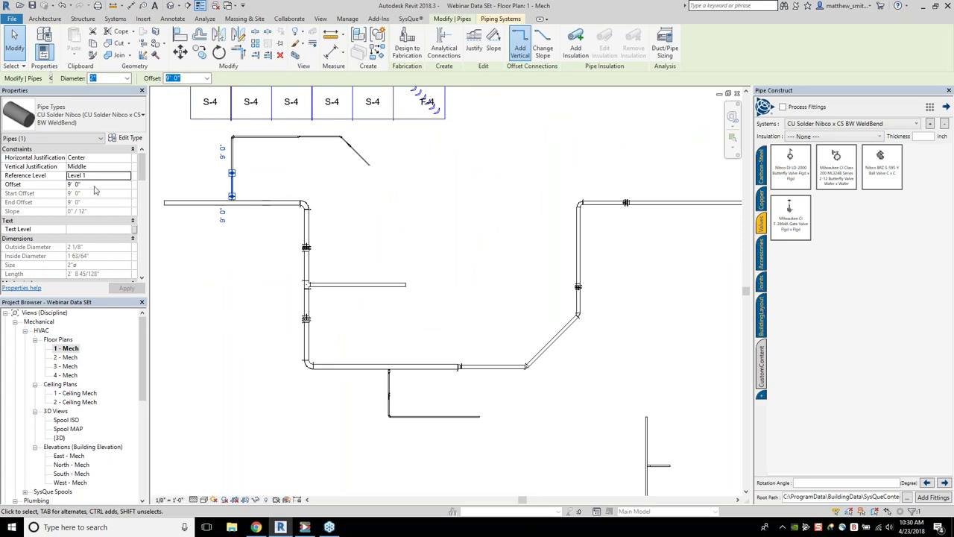
pyautogui.click(88, 229)
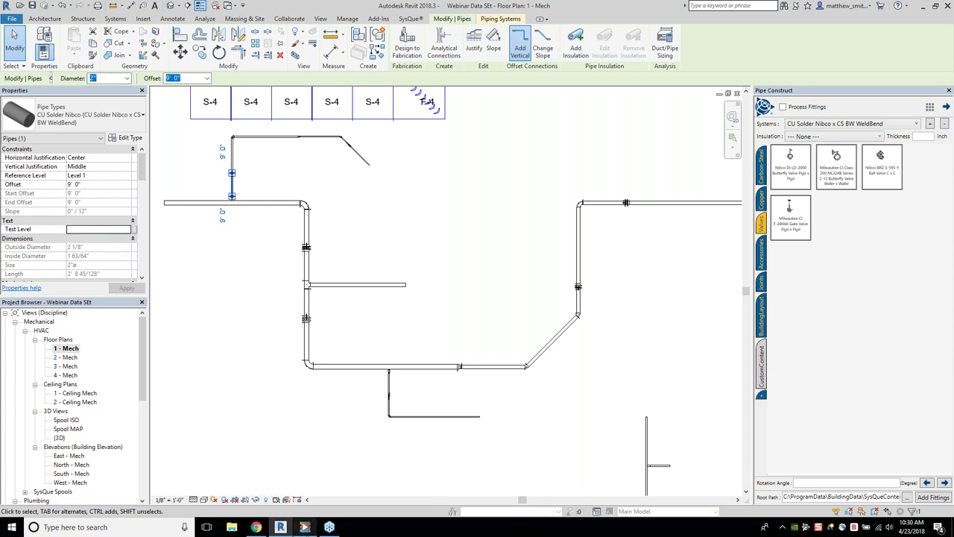
# - Return to Pipe Schedule 2 and run the Write Level and Reference Level to Test Level Parameter script in Dynamo Player
pyautogui.click(305, 527)
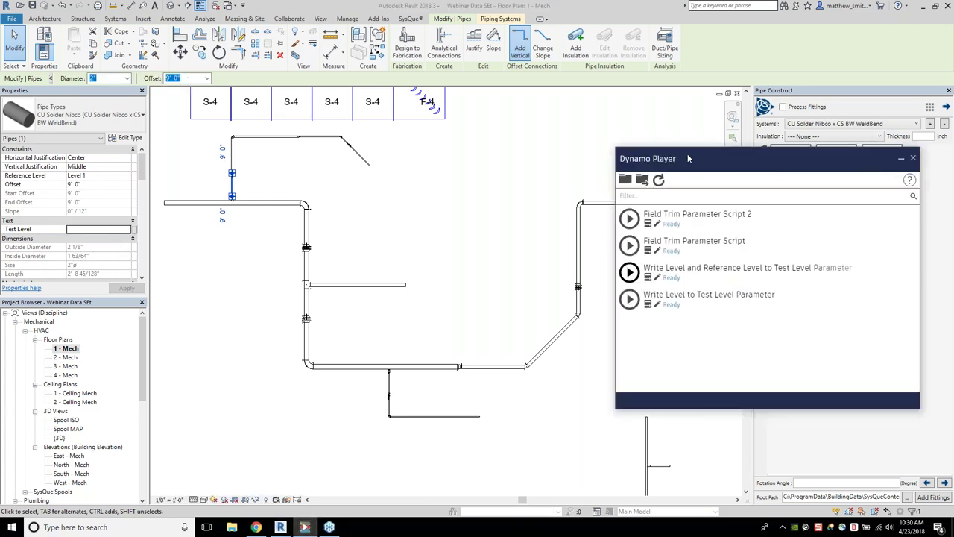
pyautogui.moveTo(648, 159); pyautogui.dragTo(525, 142)
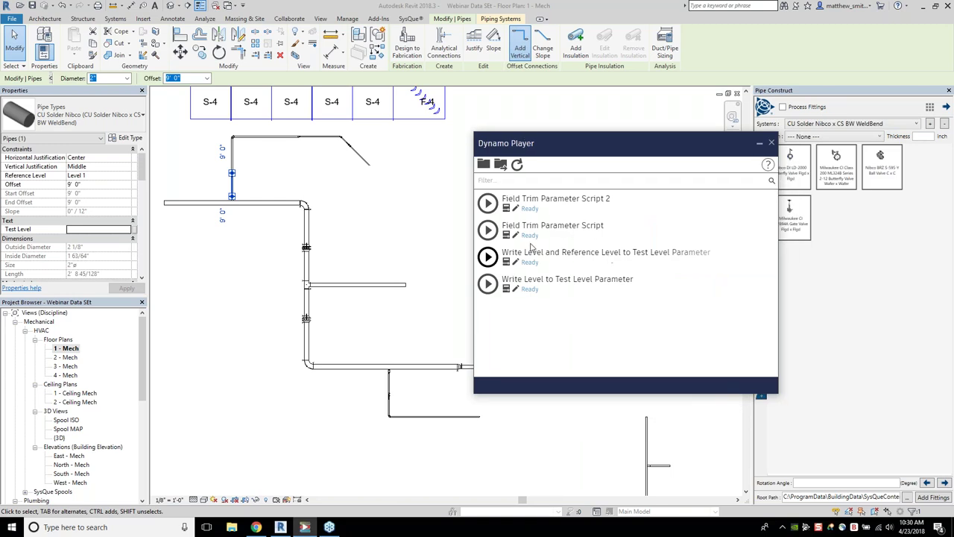
pyautogui.click(149, 386)
pyautogui.scroll(-1, 142, 372)
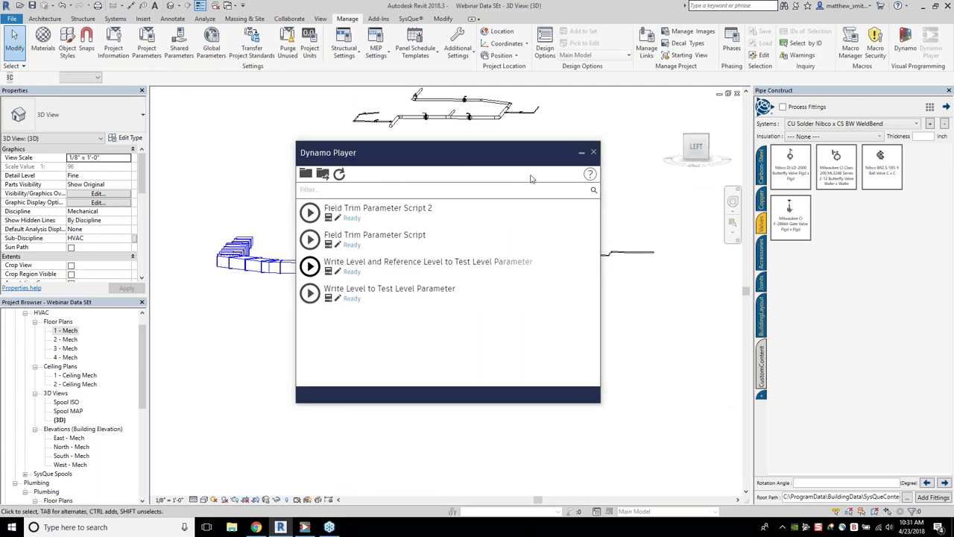
pyautogui.click(737, 93)
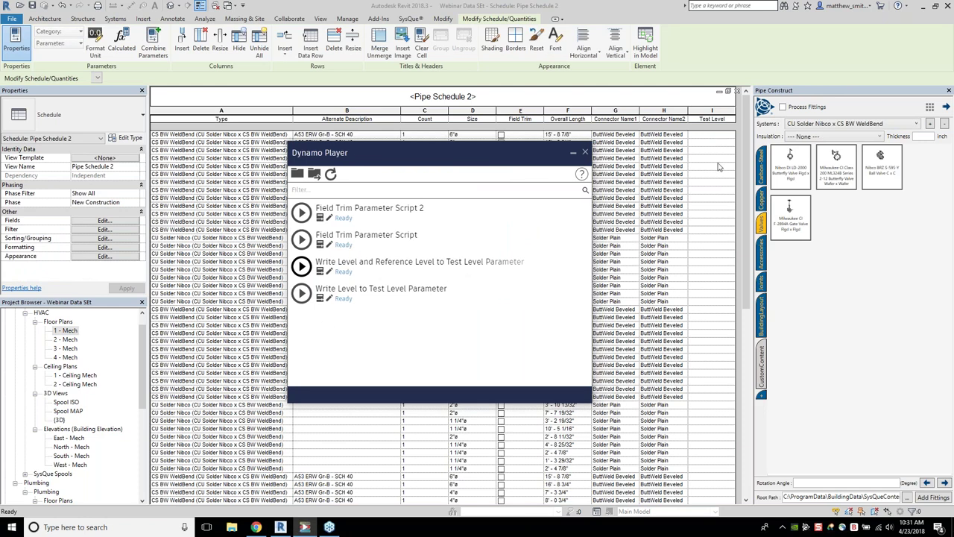
pyautogui.moveTo(722, 134); pyautogui.dragTo(720, 209)
pyautogui.click(301, 266)
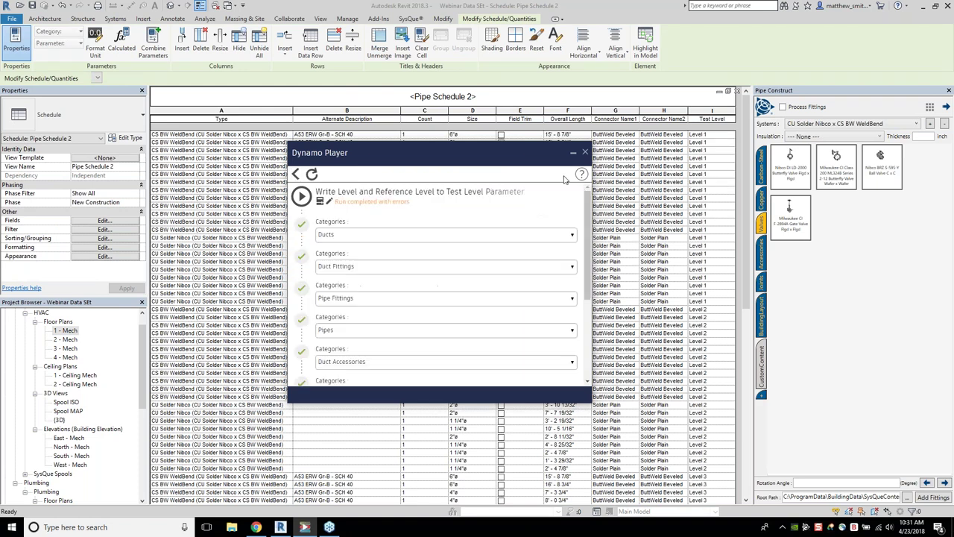
# - Minimize Dynamo Player and review the Test Level values down the whole pipe schedule
pyautogui.click(573, 154)
pyautogui.click(708, 174)
pyautogui.scroll(-9, 716, 194)
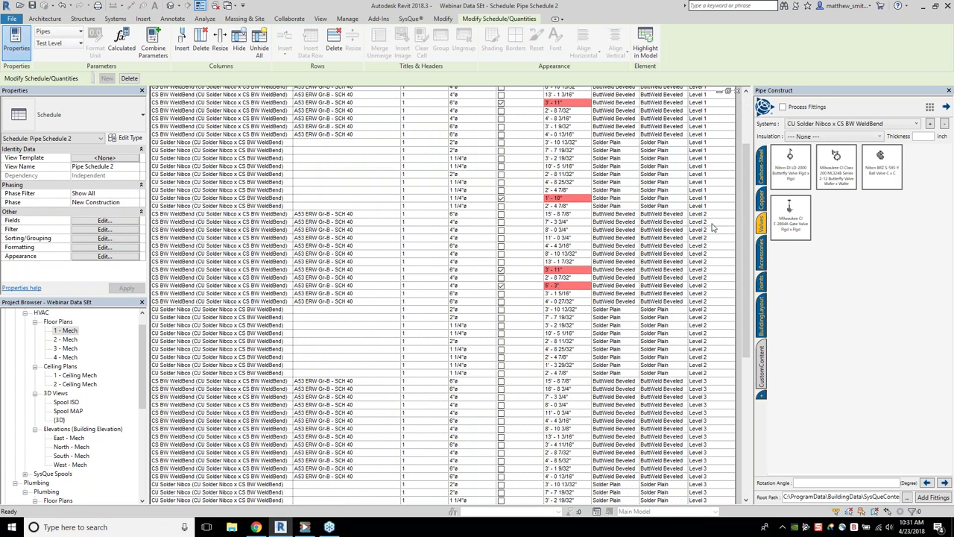
pyautogui.scroll(-7, 705, 274)
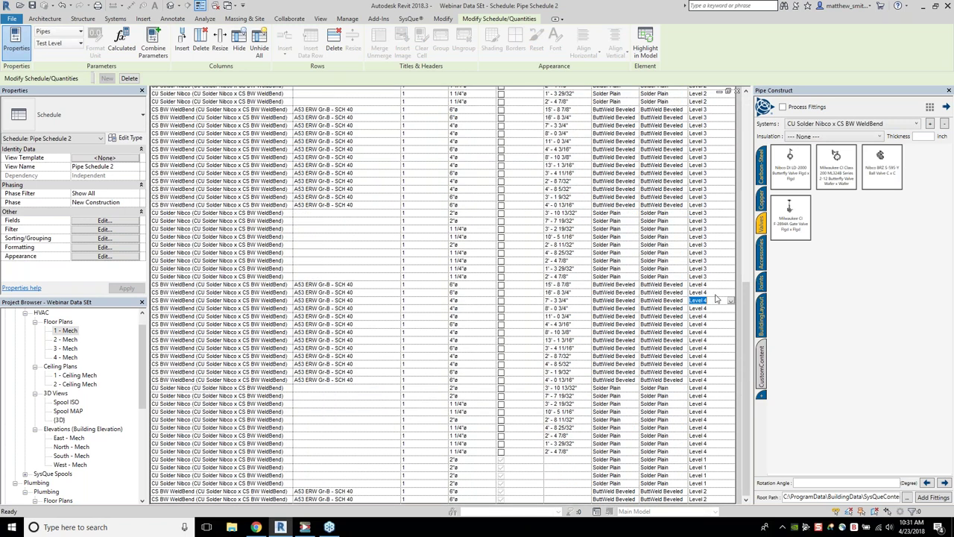
# - Highlight the selected 4" Level 4 pipe from the schedule in the model, and compare its Reference Level with its Test Level
pyautogui.click(645, 53)
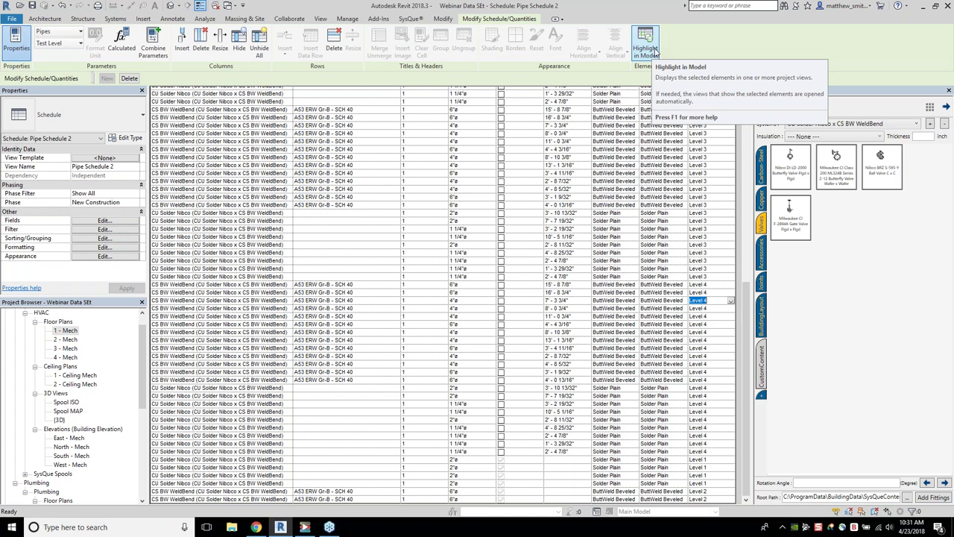
pyautogui.click(652, 51)
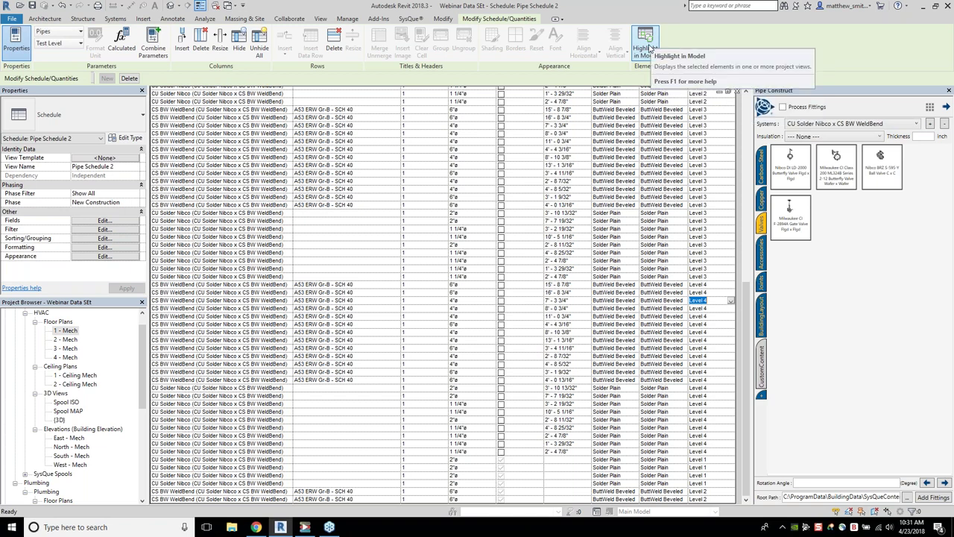
pyautogui.click(652, 48)
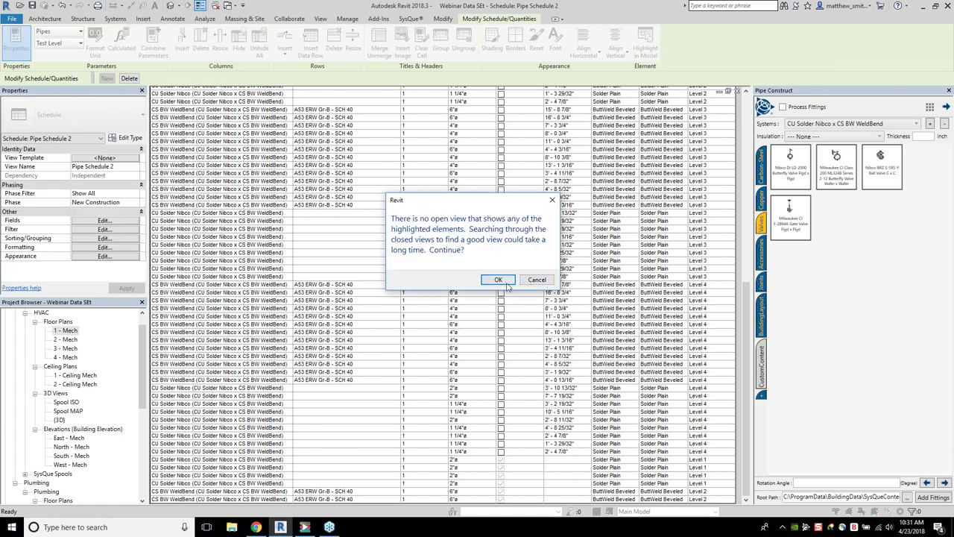
pyautogui.click(498, 279)
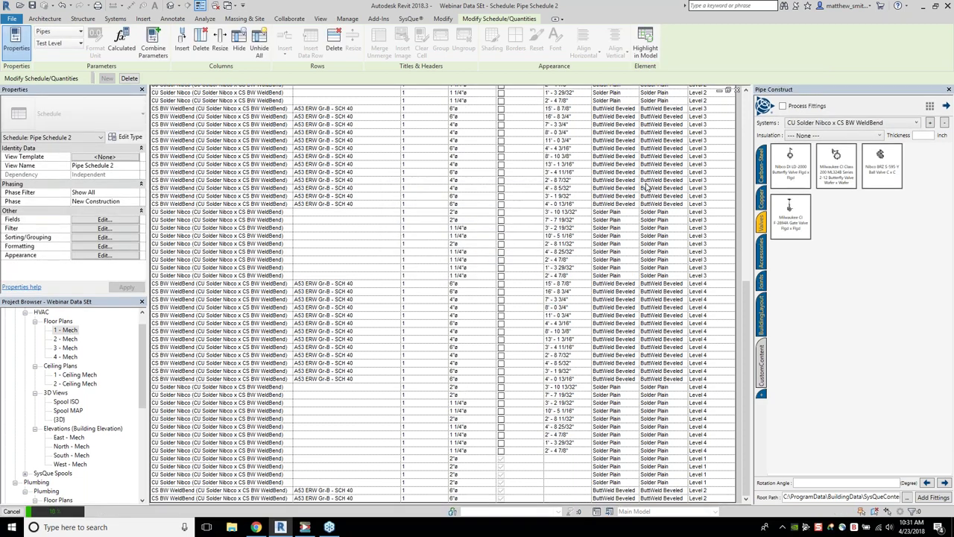
pyautogui.click(583, 275)
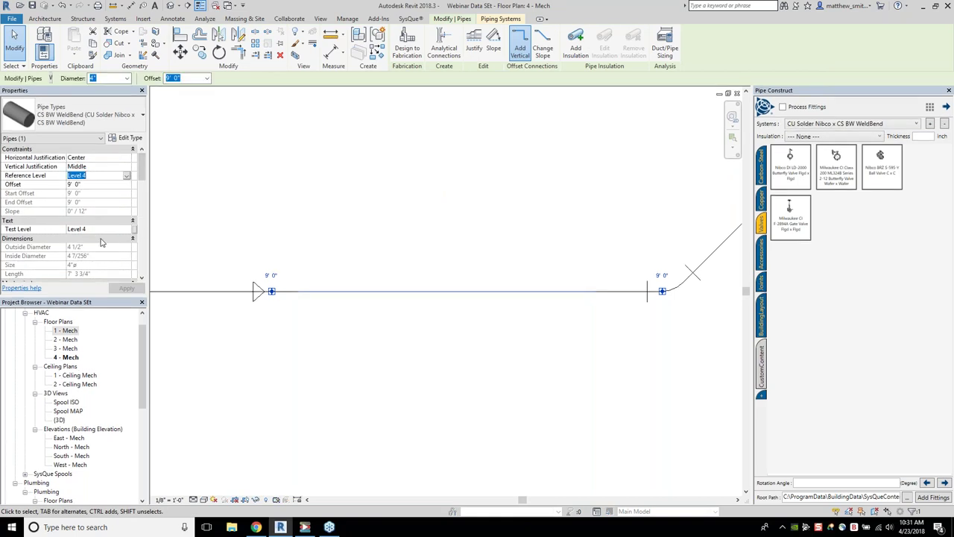
pyautogui.click(97, 229)
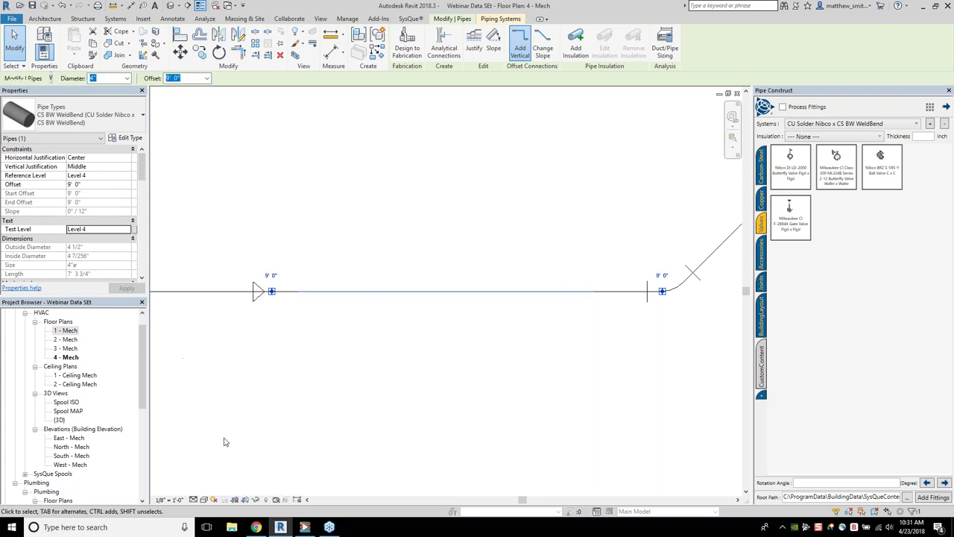
# - Bring Dynamo Player back up to view the script's category inputs, and minimize it again
pyautogui.click(305, 527)
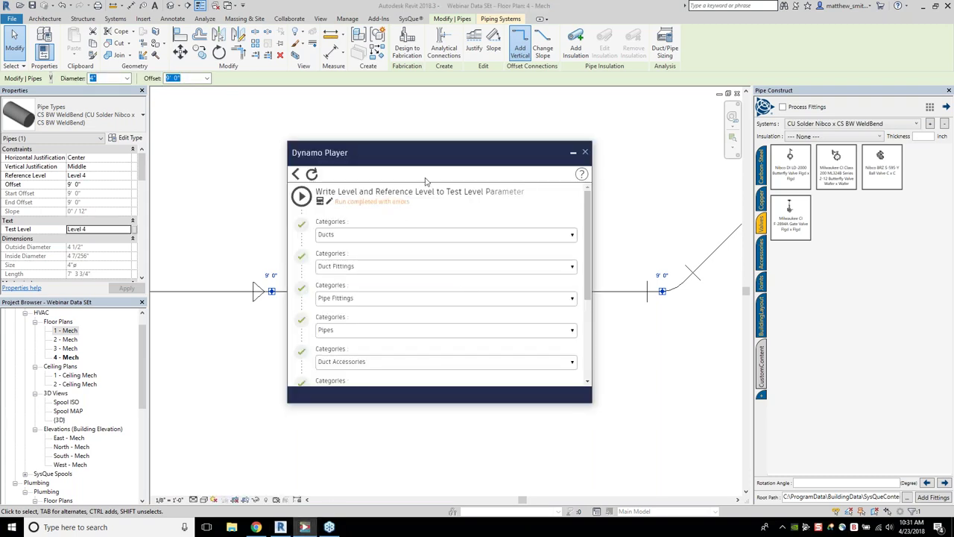
pyautogui.moveTo(399, 154); pyautogui.dragTo(515, 177)
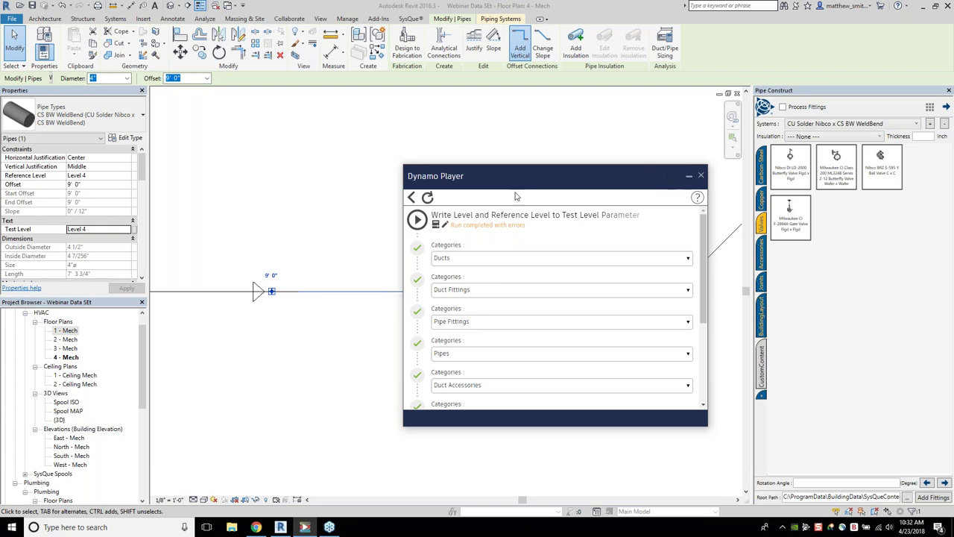
pyautogui.click(690, 178)
# - Launch Dynamo and open Write Level and Reference Level to Test Level Parameter.dyn from the Schedule Webinar Dataset folder on the Desktop
pyautogui.click(347, 18)
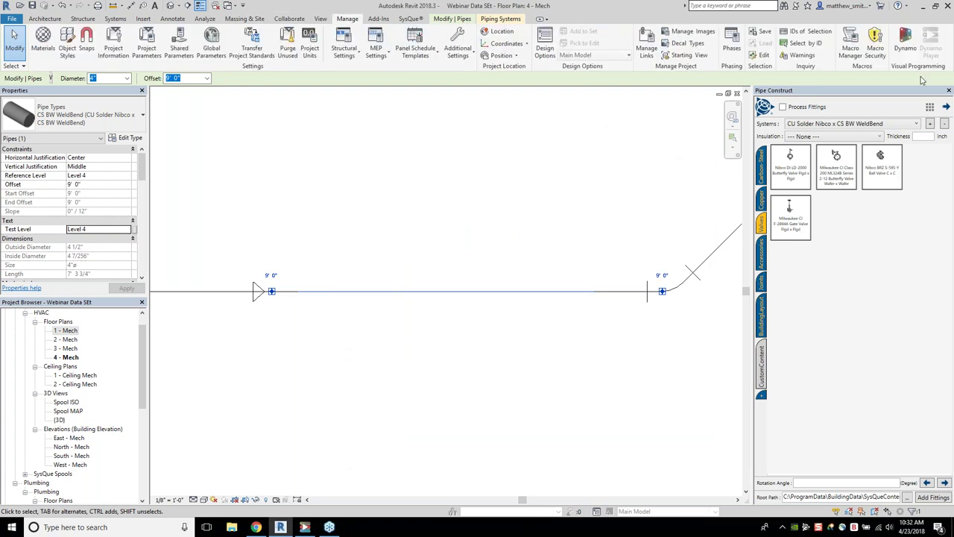
pyautogui.click(801, 214)
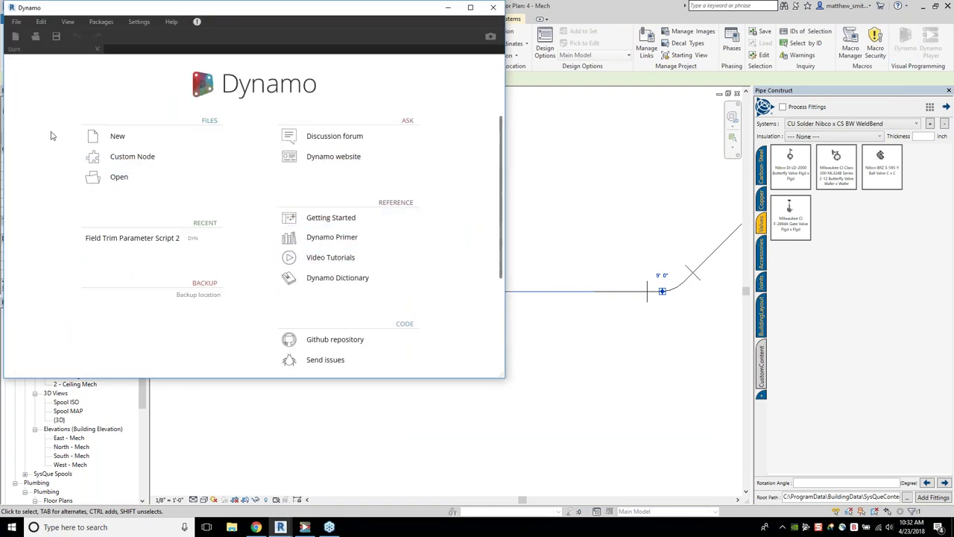
pyautogui.click(127, 182)
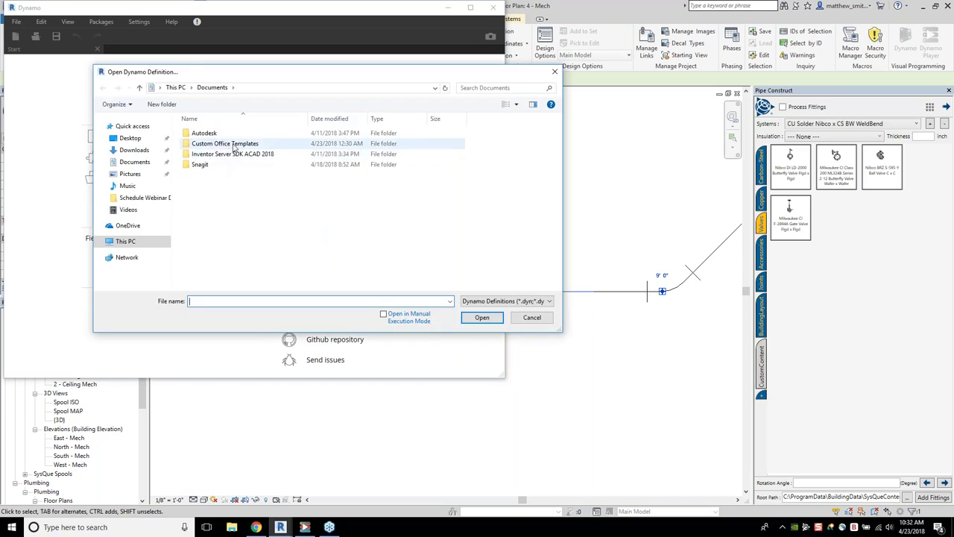
pyautogui.click(130, 137)
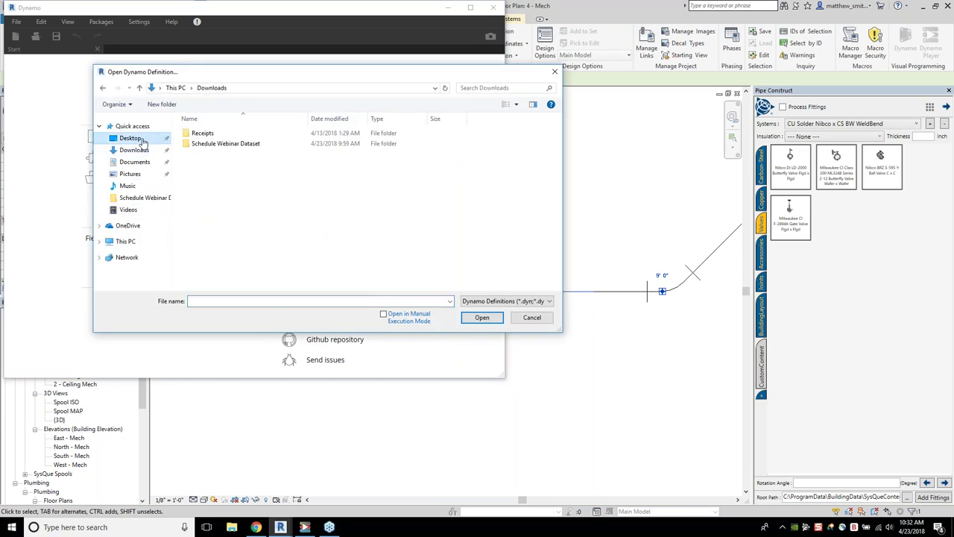
pyautogui.doubleClick(253, 145)
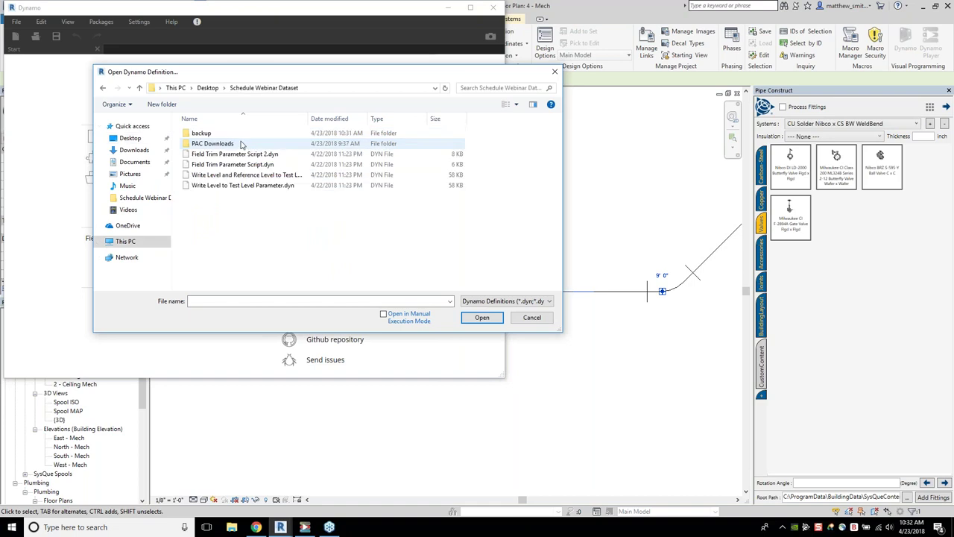
pyautogui.click(255, 175)
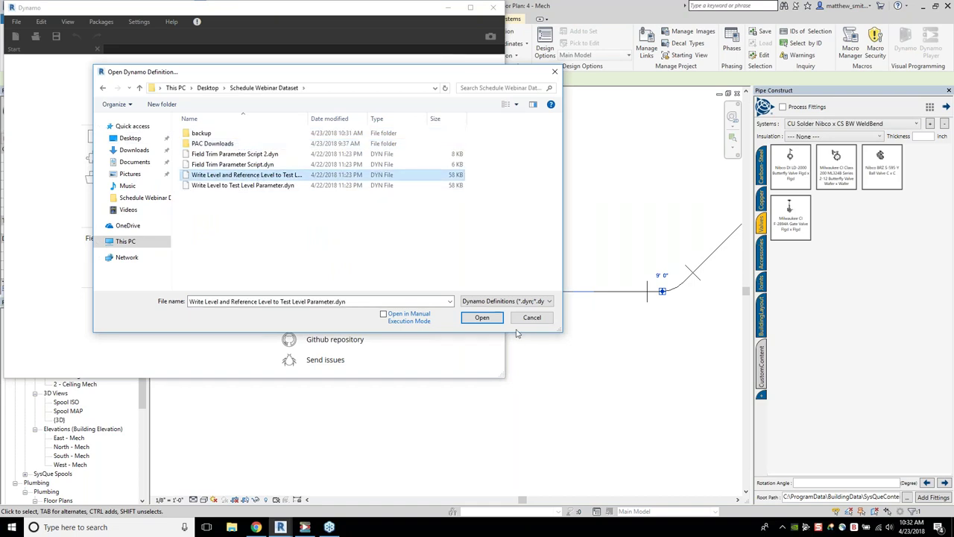
pyautogui.click(482, 316)
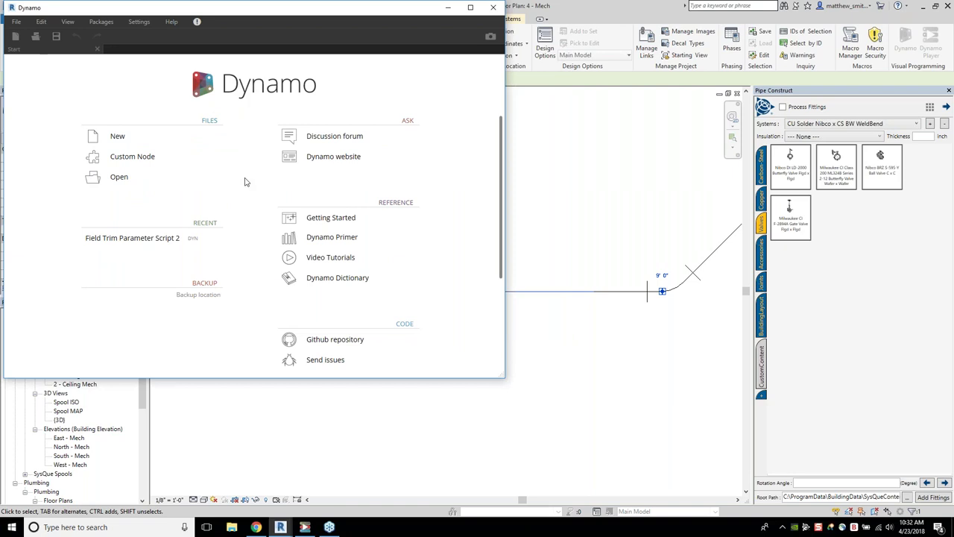
# - Maximize Dynamo and examine the script's node groups that set Test Level for each element category
pyautogui.click(470, 7)
pyautogui.scroll(-5, 746, 315)
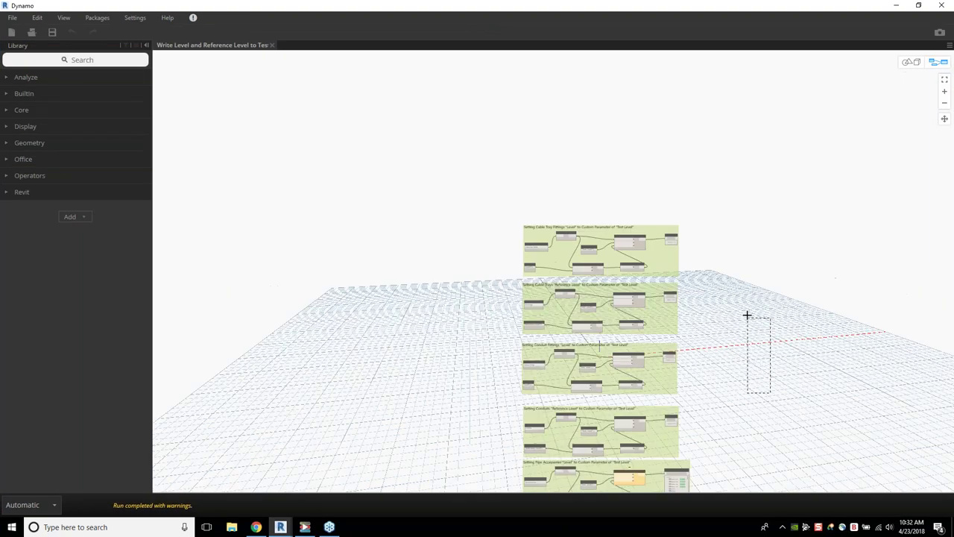
pyautogui.scroll(-3, 728, 239)
pyautogui.scroll(-4, 743, 373)
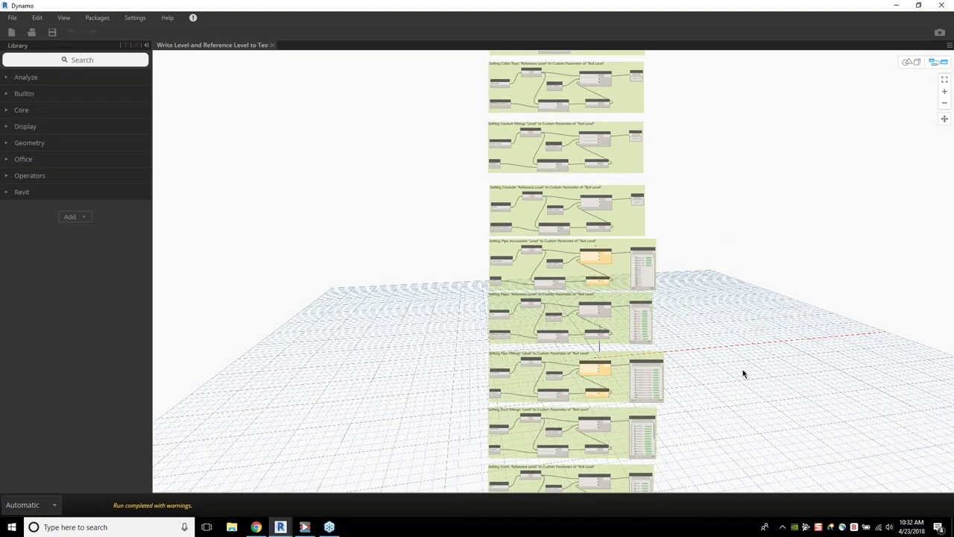
pyautogui.scroll(3, 660, 303)
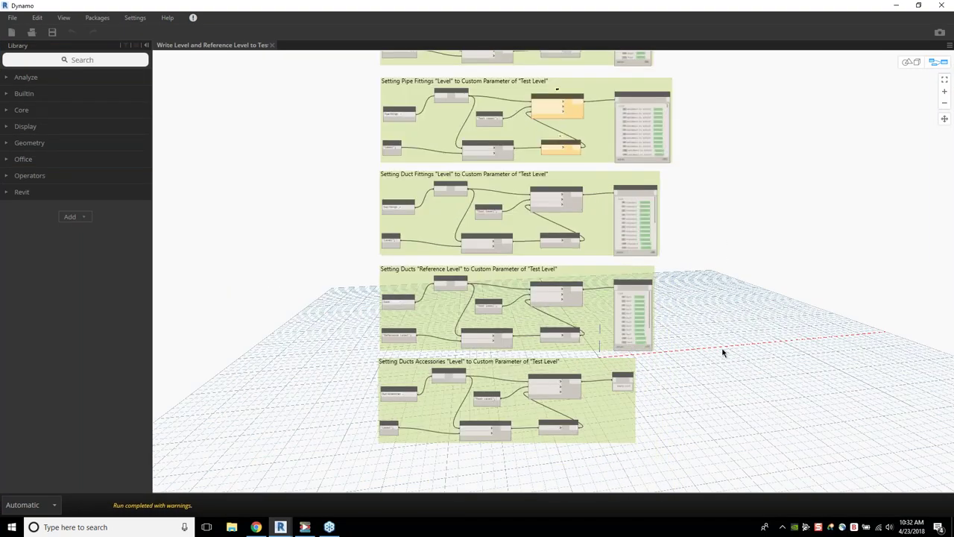
# - Examine the script's Pipes node group and highlight its "Reference Level" source parameter
pyautogui.scroll(3, 724, 351)
pyautogui.scroll(5, 731, 363)
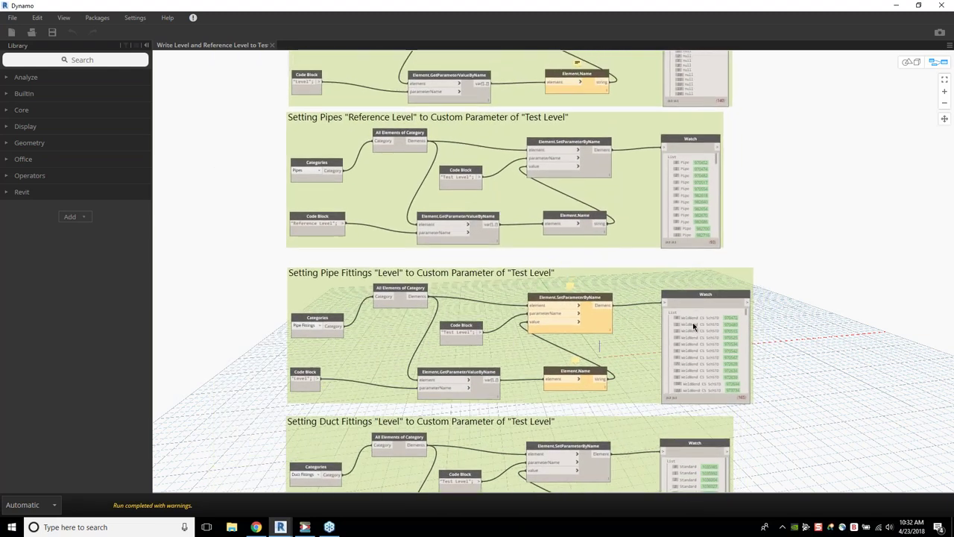
pyautogui.scroll(3, 692, 322)
pyautogui.scroll(3, 505, 337)
pyautogui.scroll(5, 550, 362)
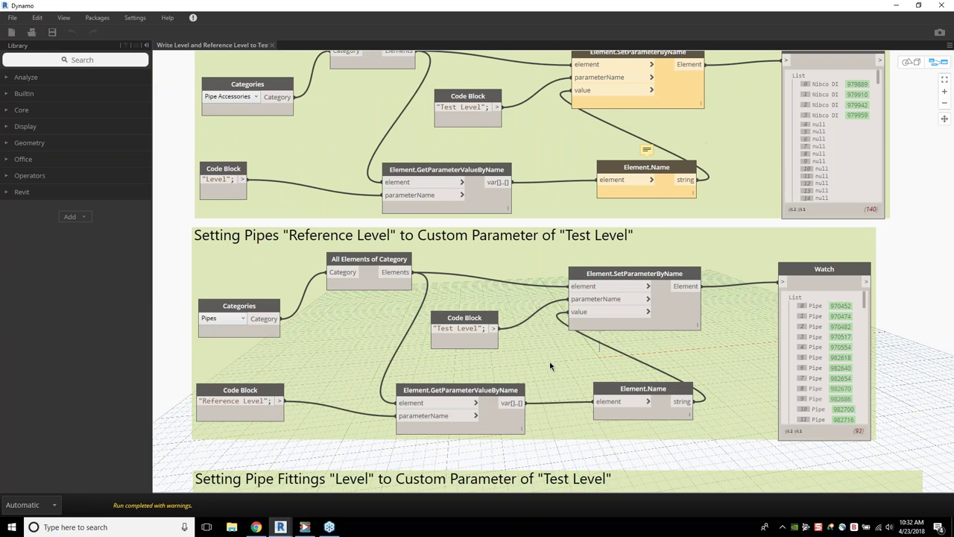
pyautogui.moveTo(215, 297)
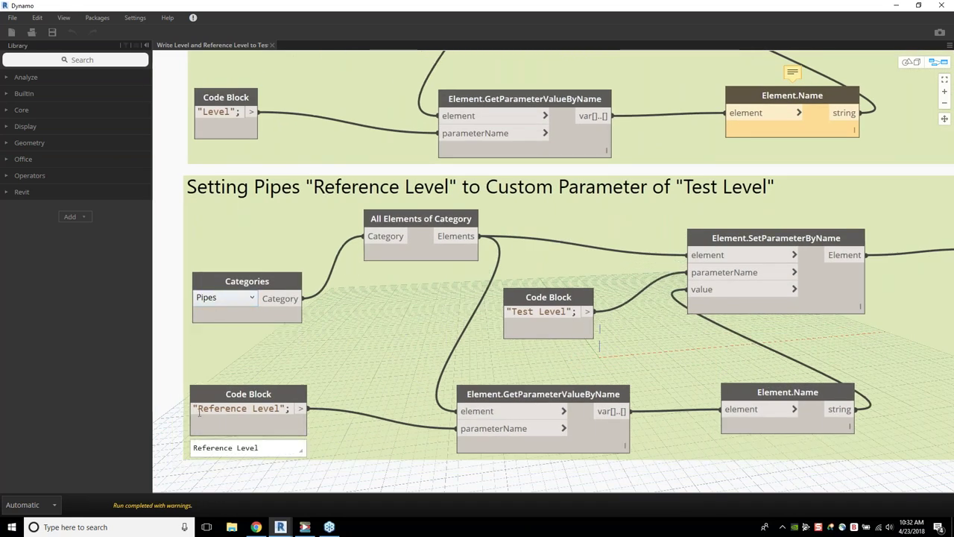
pyautogui.moveTo(199, 408); pyautogui.dragTo(280, 409)
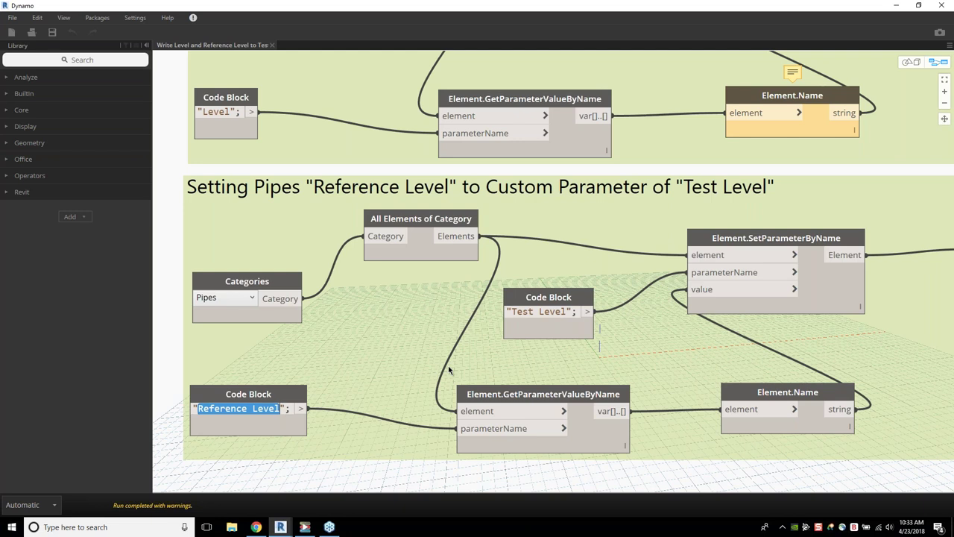
pyautogui.click(201, 99)
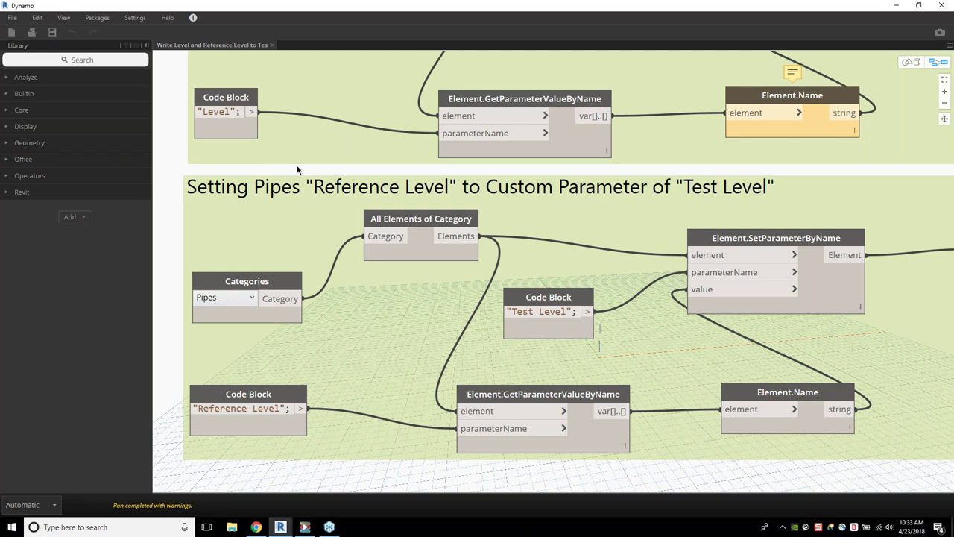
pyautogui.click(317, 328)
pyautogui.moveTo(328, 329); pyautogui.dragTo(317, 324, button='middle')
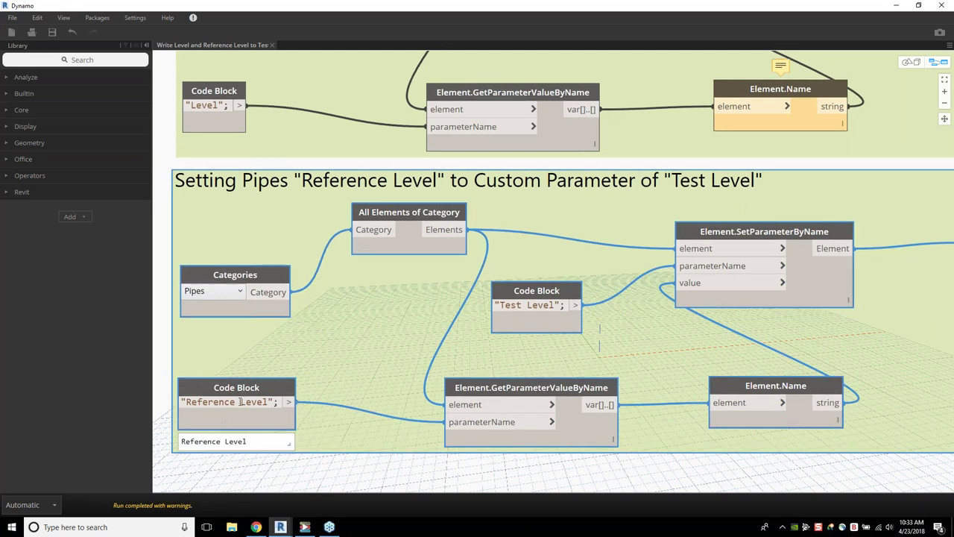
# - Highlight the Pipes group's "Test Level" target parameter and review the pipes listed in its Watch node
pyautogui.moveTo(508, 305)
pyautogui.moveTo(500, 305); pyautogui.dragTo(556, 306)
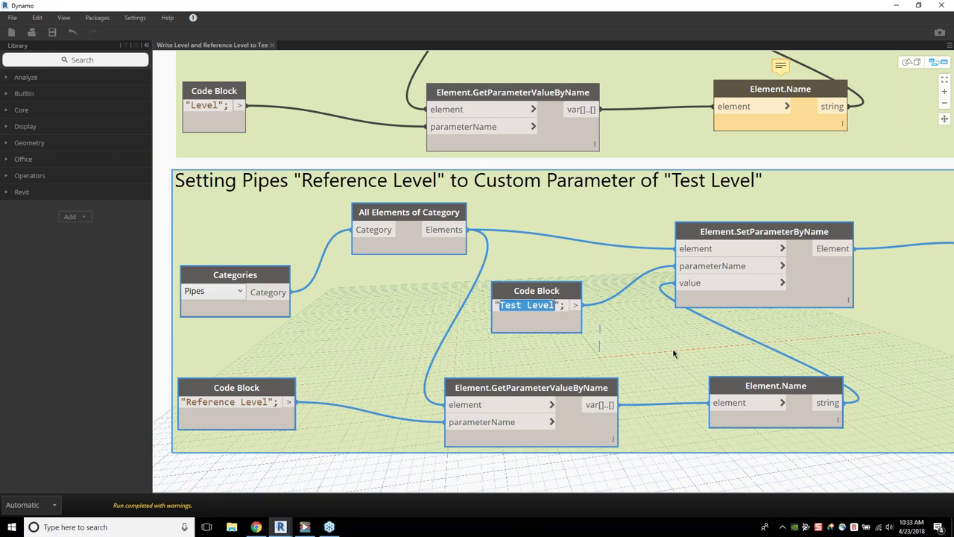
pyautogui.hscroll(5, 626, 343)
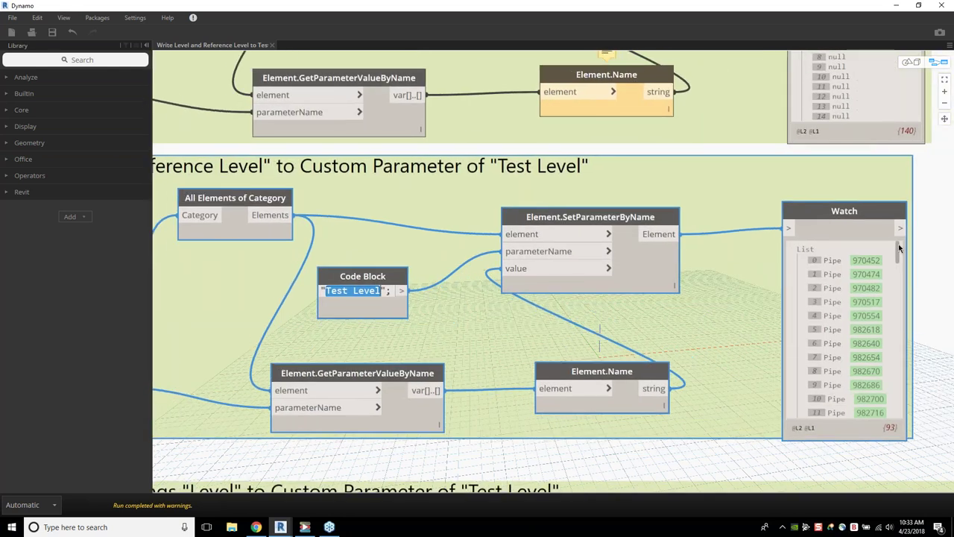
pyautogui.moveTo(899, 248); pyautogui.dragTo(890, 348)
pyautogui.hscroll(-2, 666, 330)
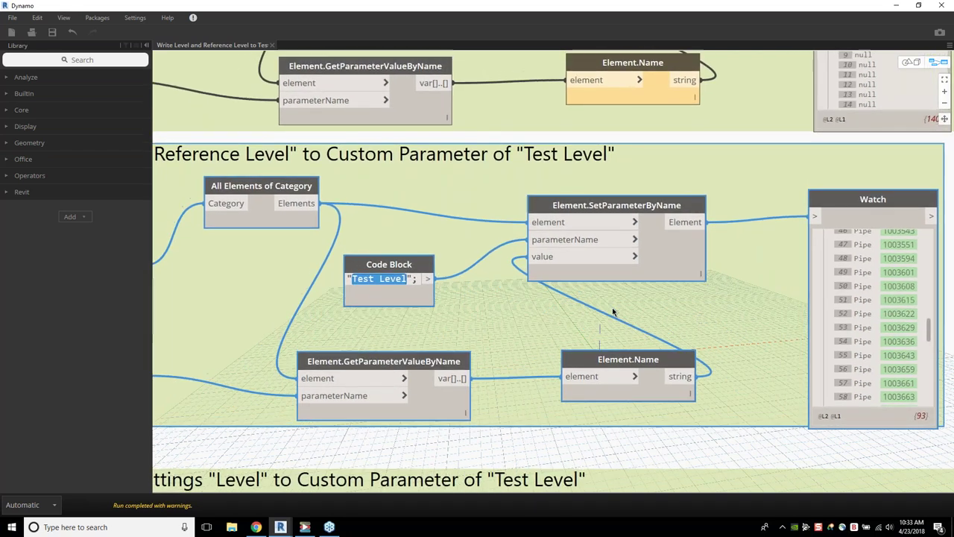
# - Examine the Pipe Accessories node group that copies "Level" to "Test Level", and read through its Watch node's element list
pyautogui.scroll(5, 612, 311)
pyautogui.hscroll(-3, 613, 312)
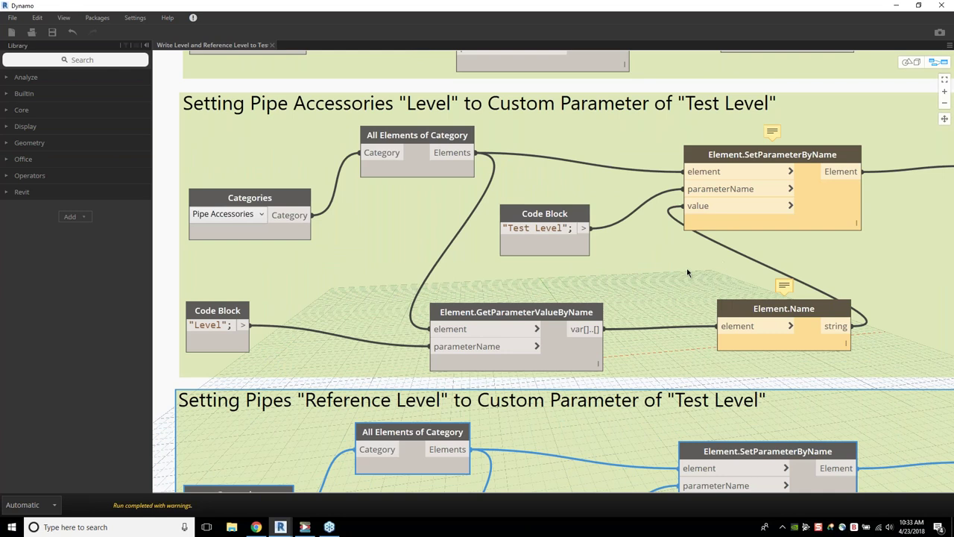
pyautogui.hscroll(2, 688, 273)
pyautogui.scroll(1, 676, 290)
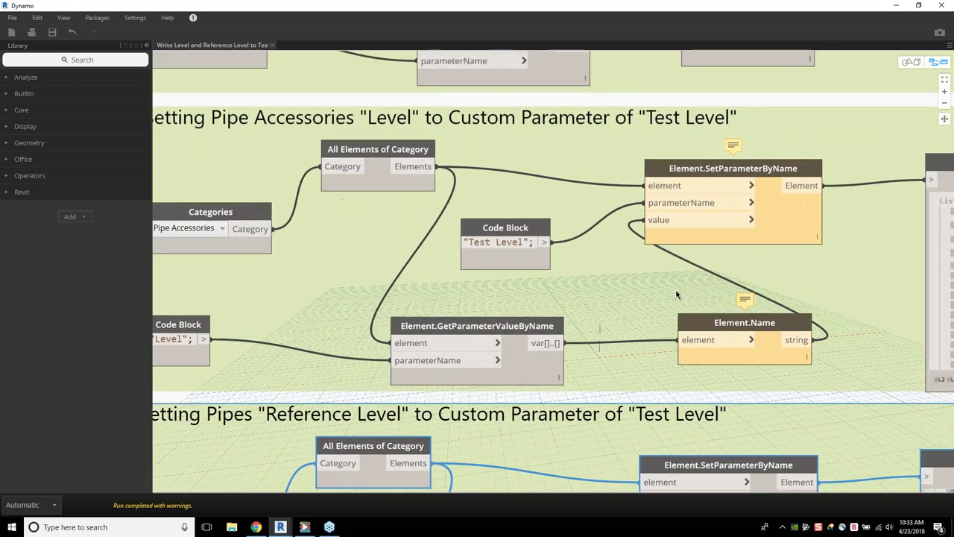
pyautogui.hscroll(2, 633, 283)
pyautogui.scroll(-3, 583, 241)
pyautogui.scroll(1, 584, 322)
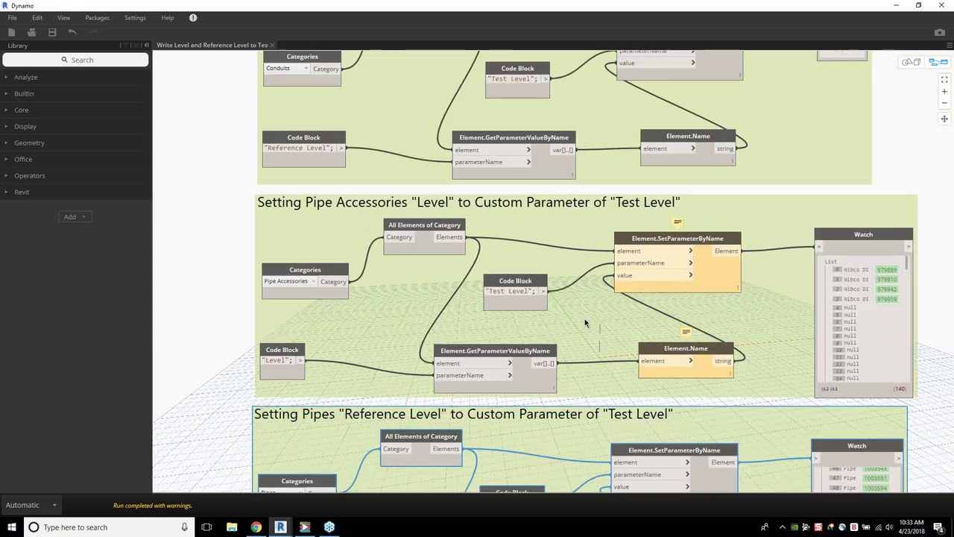
pyautogui.scroll(-1, 585, 319)
pyautogui.scroll(1, 585, 319)
pyautogui.scroll(-2, 588, 298)
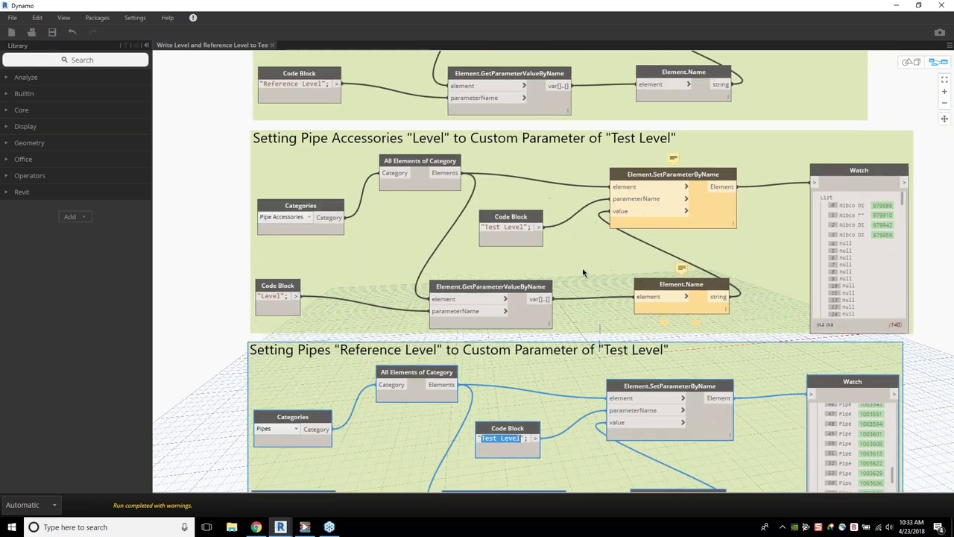
pyautogui.scroll(2, 813, 195)
pyautogui.scroll(1, 823, 220)
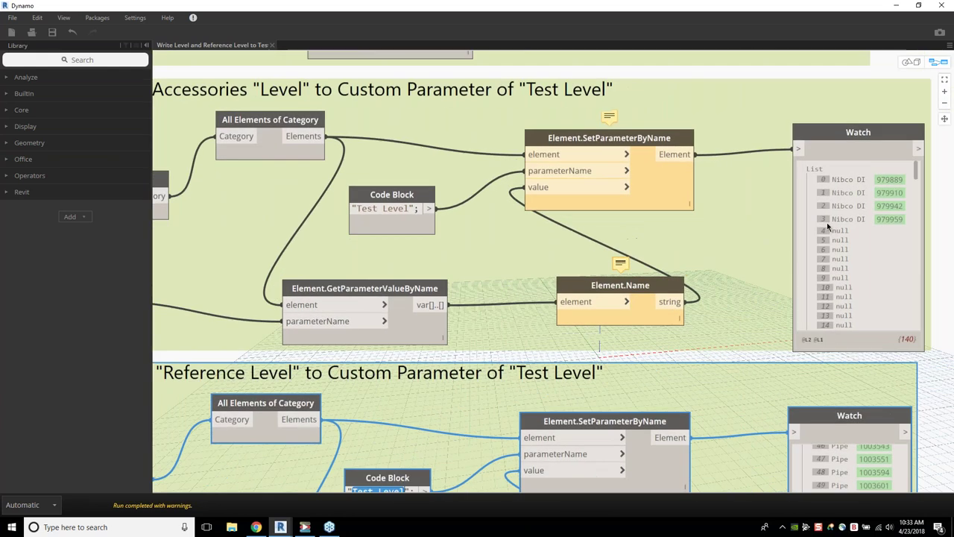
pyautogui.hscroll(2, 827, 222)
pyautogui.scroll(-9, 803, 259)
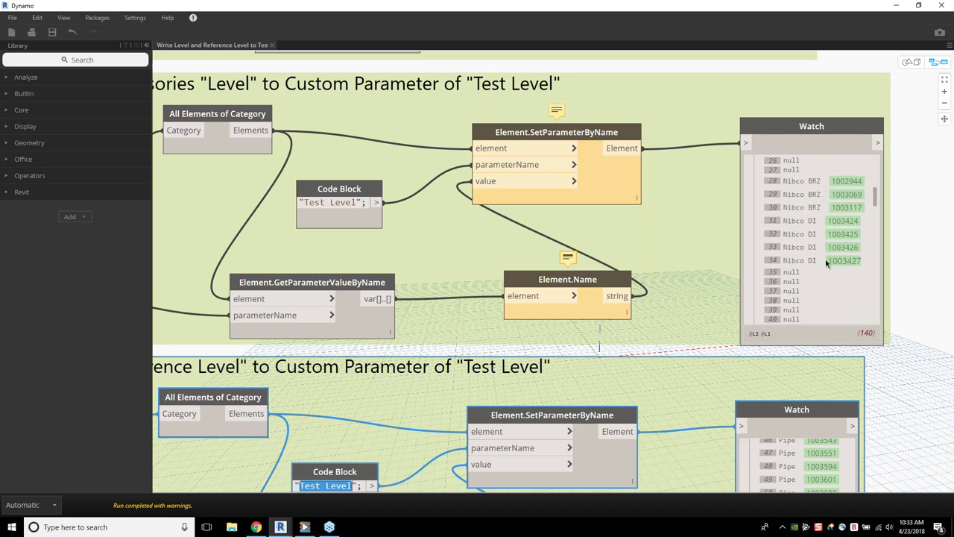
pyautogui.scroll(9, 825, 244)
pyautogui.scroll(-8, 819, 201)
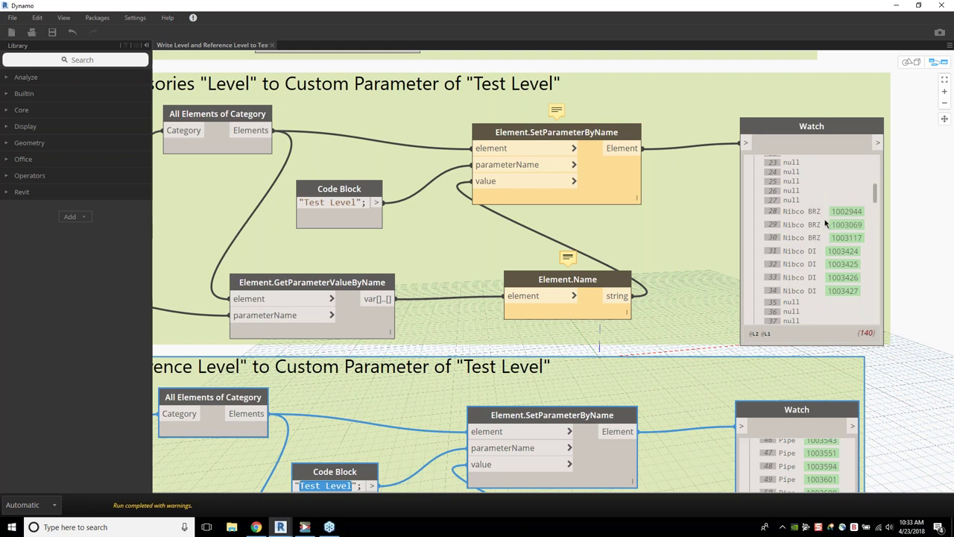
# - Minimize Dynamo to return to Revit and open the {3D} view
pyautogui.moveTo(729, 207); pyautogui.dragTo(849, 192, button='middle')
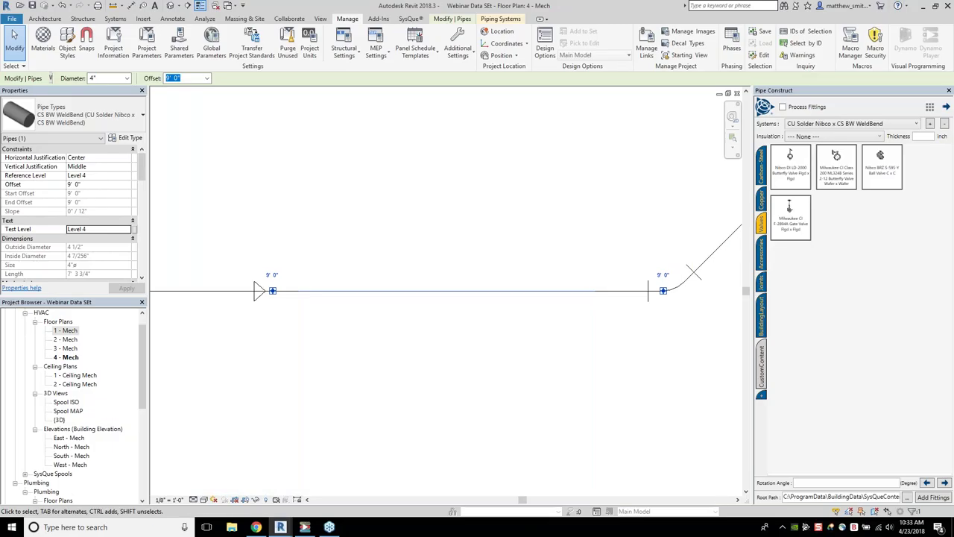
pyautogui.click(900, 8)
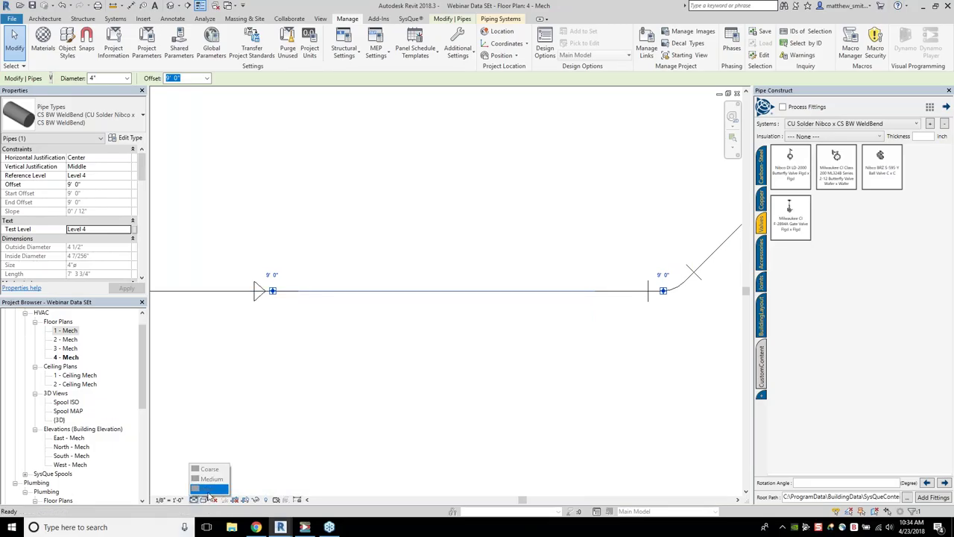
pyautogui.doubleClick(59, 419)
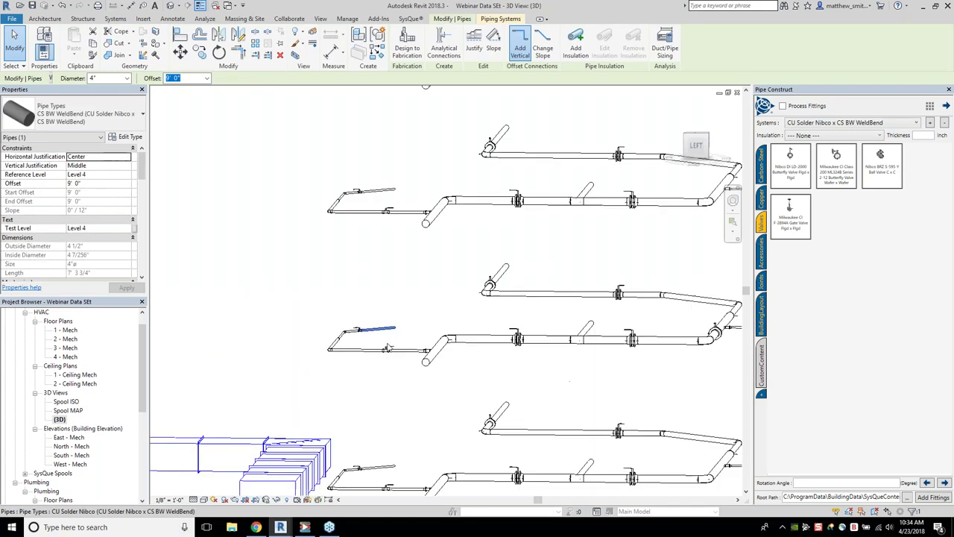
# - Select a Nibco BRZ S-595-Y ball valve on a small branch line and compare its Level with its Test Level
pyautogui.scroll(2, 387, 347)
pyautogui.click(390, 348)
pyautogui.keyDown('shift'); pyautogui.moveTo(391, 349); pyautogui.dragTo(102, 224, button='middle'); pyautogui.keyUp('shift')
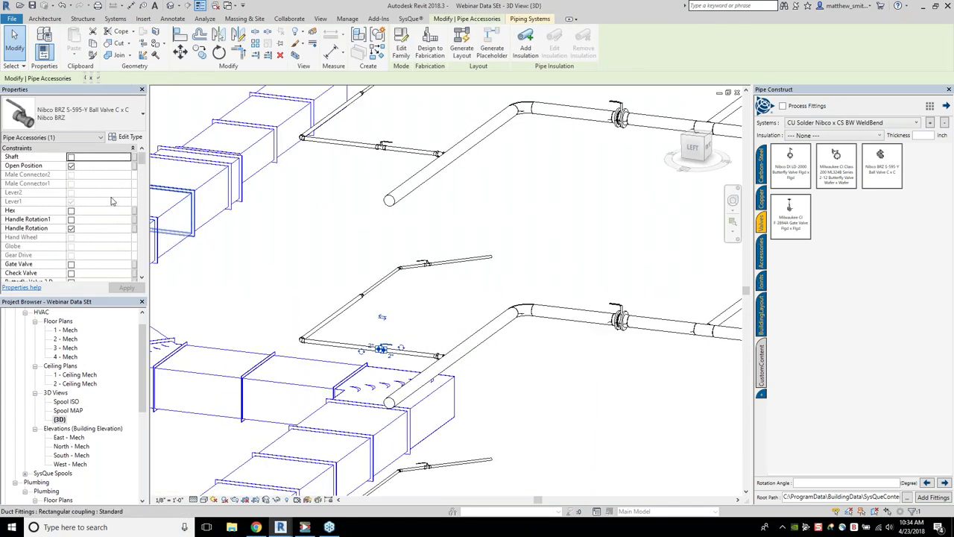
pyautogui.scroll(-2, 112, 202)
pyautogui.click(100, 265)
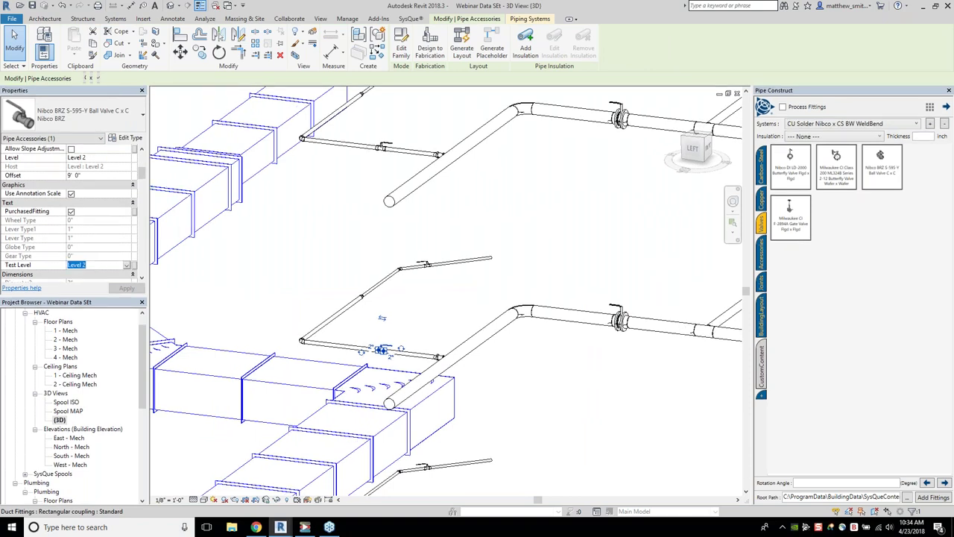
pyautogui.click(97, 158)
pyautogui.scroll(3, 522, 317)
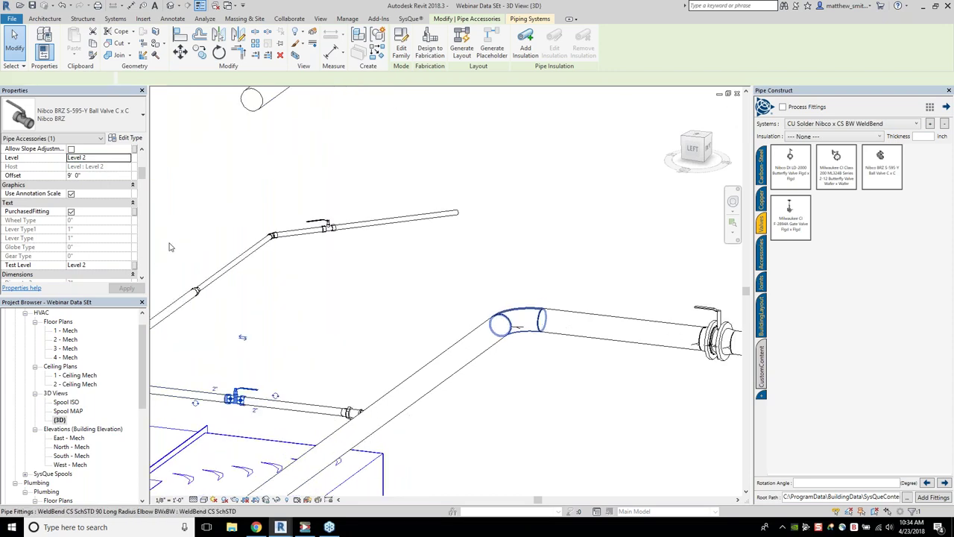
# - Select the nearby 6" WeldBend long radius elbow and compare its Level with its Test Level
pyautogui.click(518, 321)
pyautogui.scroll(3, 74, 209)
pyautogui.click(97, 193)
pyautogui.click(99, 192)
pyautogui.click(94, 256)
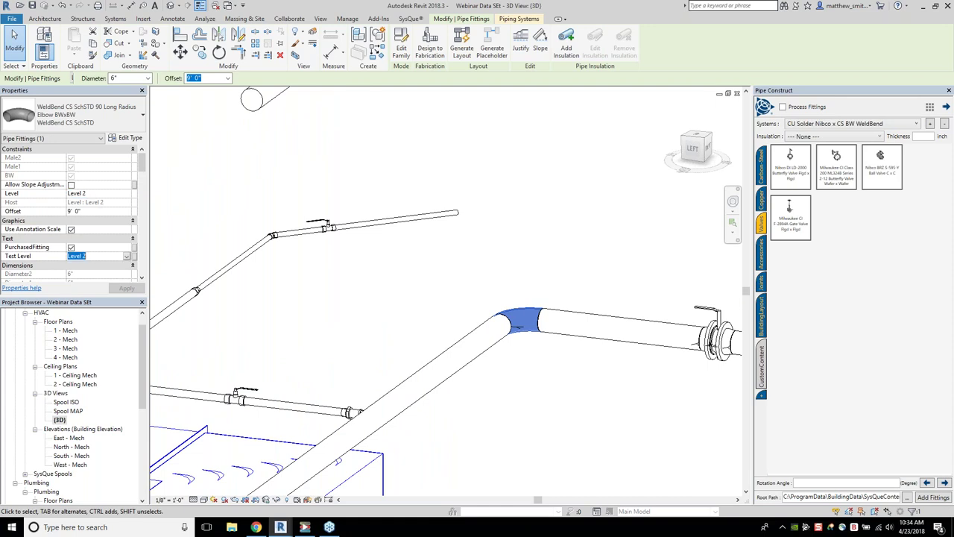
# - View the piping on the surrounding levels, locate the project's list of schedules, and clear the elbow selection
pyautogui.scroll(-3, 521, 289)
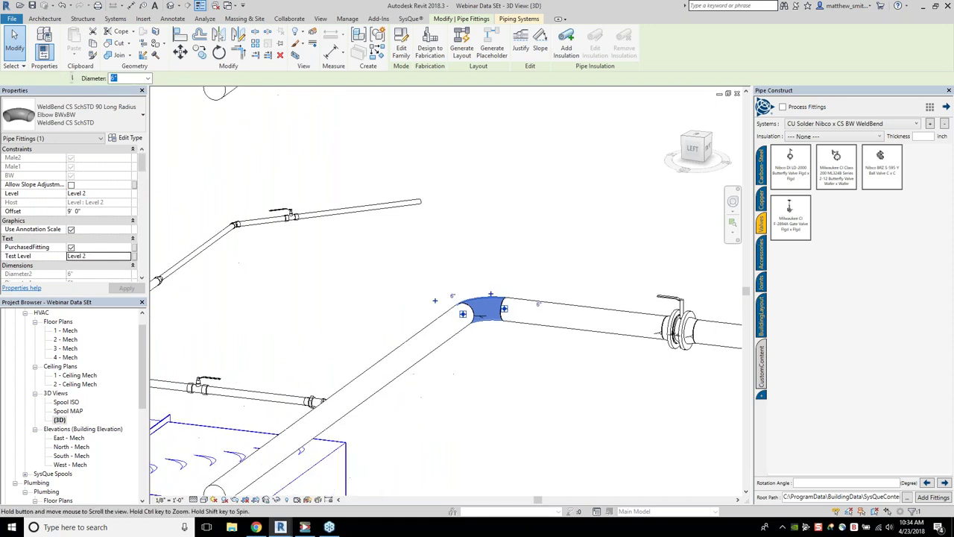
pyautogui.scroll(-5, 521, 289)
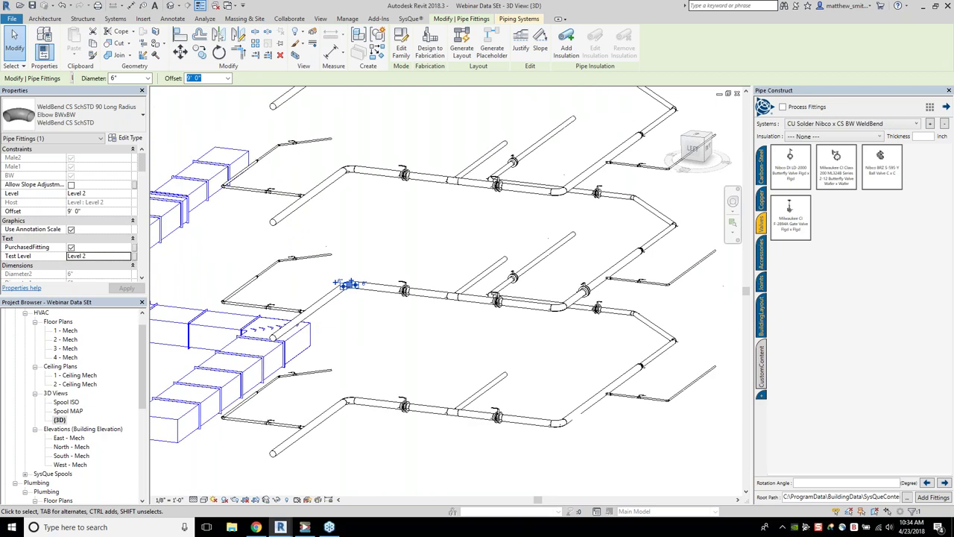
pyautogui.moveTo(418, 328); pyautogui.dragTo(422, 340, button='middle')
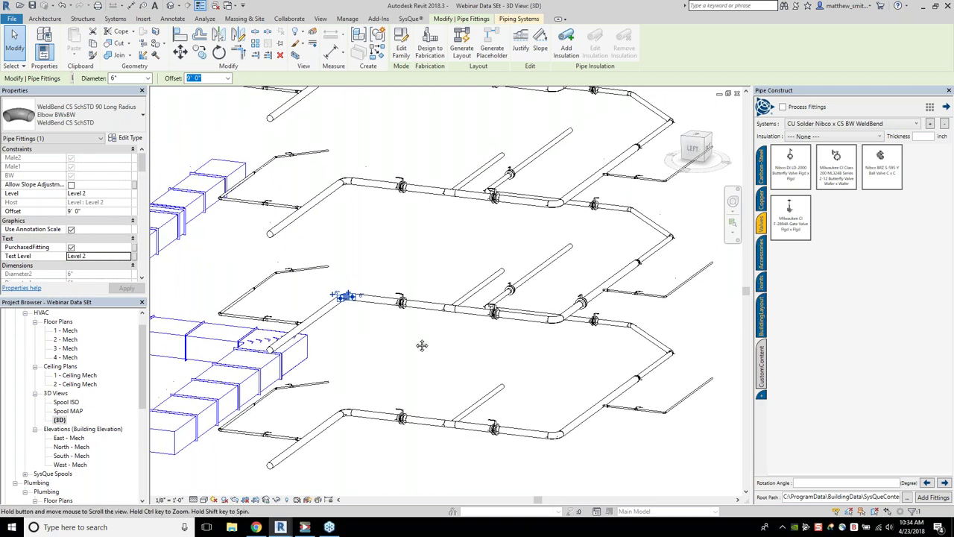
pyautogui.click(136, 396)
pyautogui.scroll(-5, 112, 387)
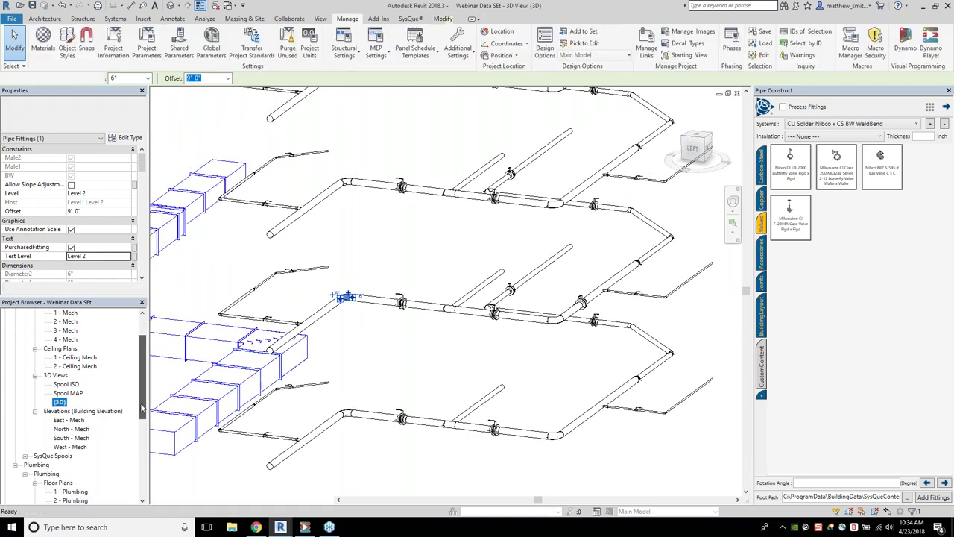
pyautogui.scroll(-2, 86, 378)
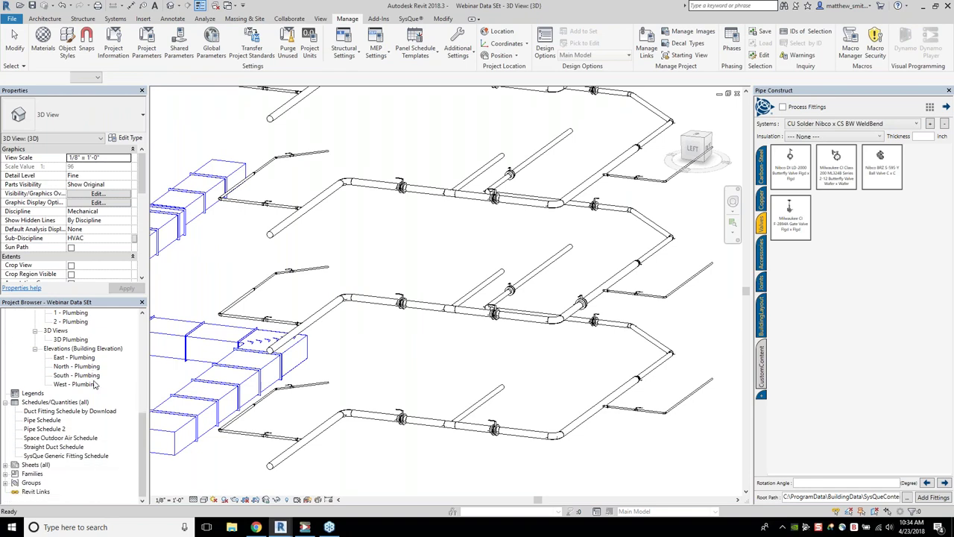
pyautogui.click(344, 298)
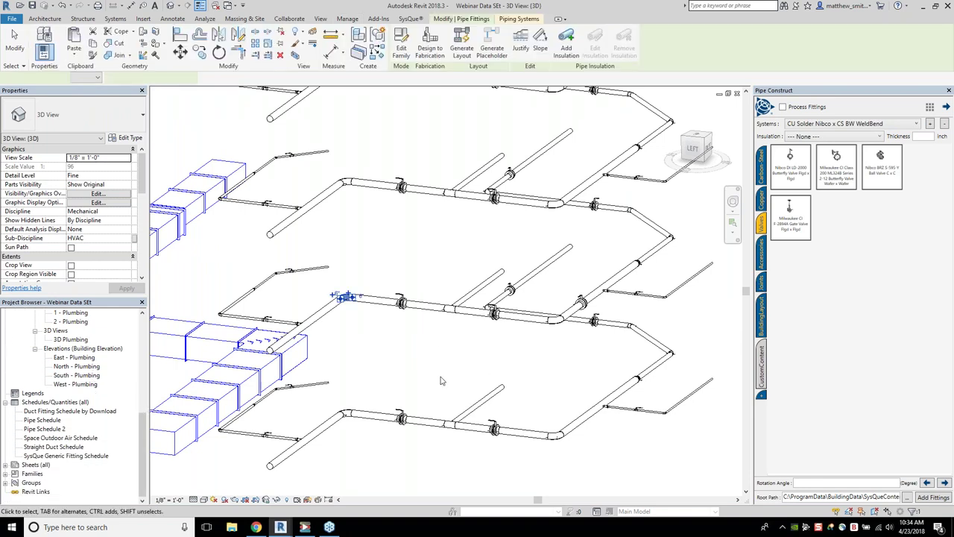
pyautogui.moveTo(448, 336); pyautogui.dragTo(498, 310, button='middle')
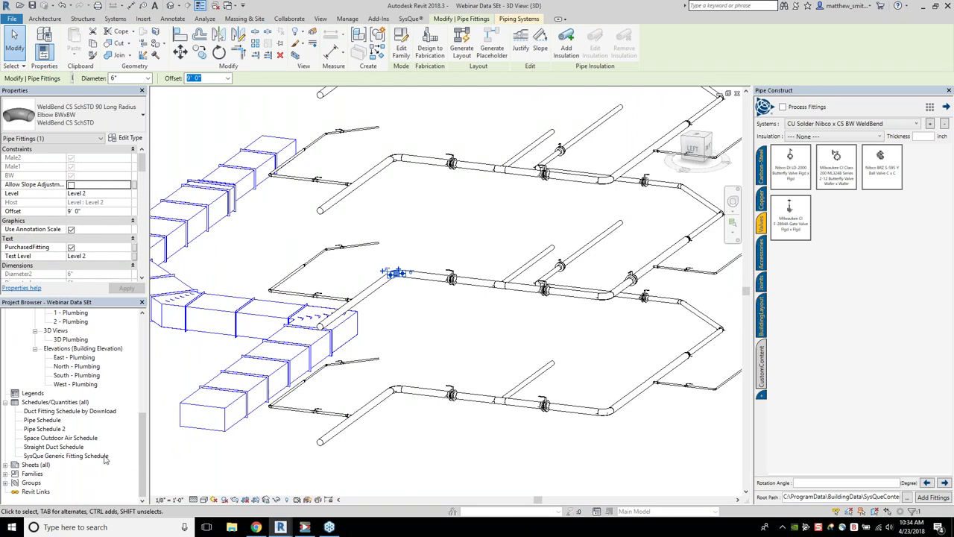
pyautogui.press('Escape')
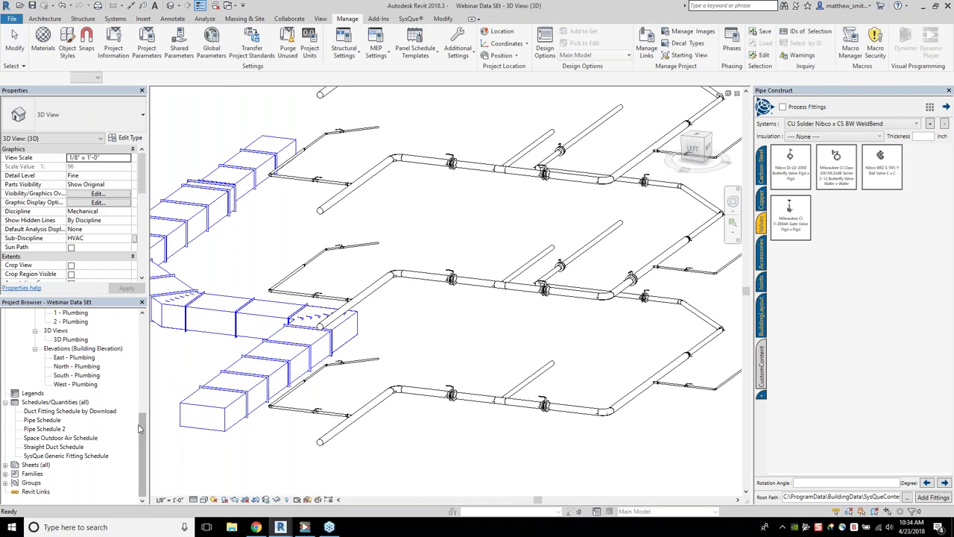
# - Open the Duct Fitting Schedule by Download
pyautogui.click(104, 412)
pyautogui.moveTo(249, 242); pyautogui.dragTo(393, 254, button='middle')
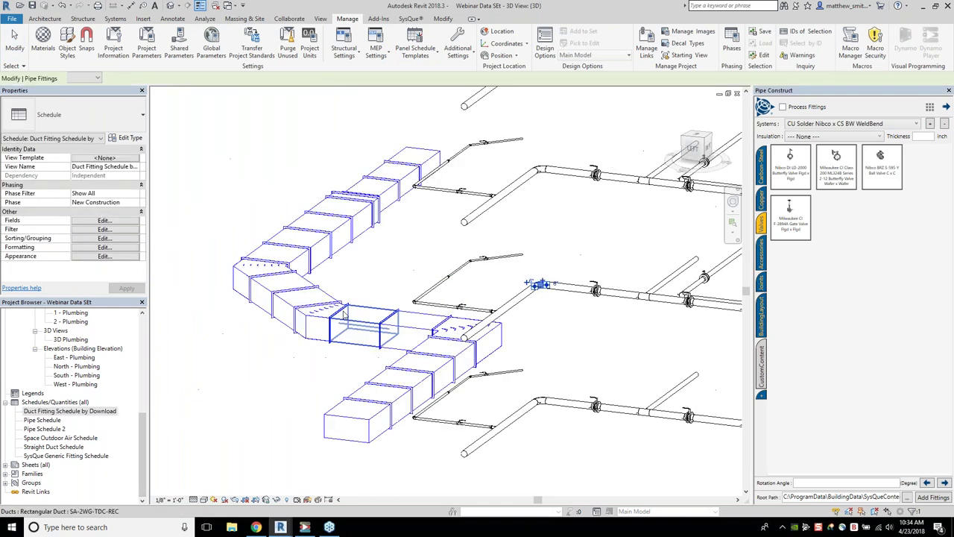
pyautogui.hotkey('ctrl', 'Left')
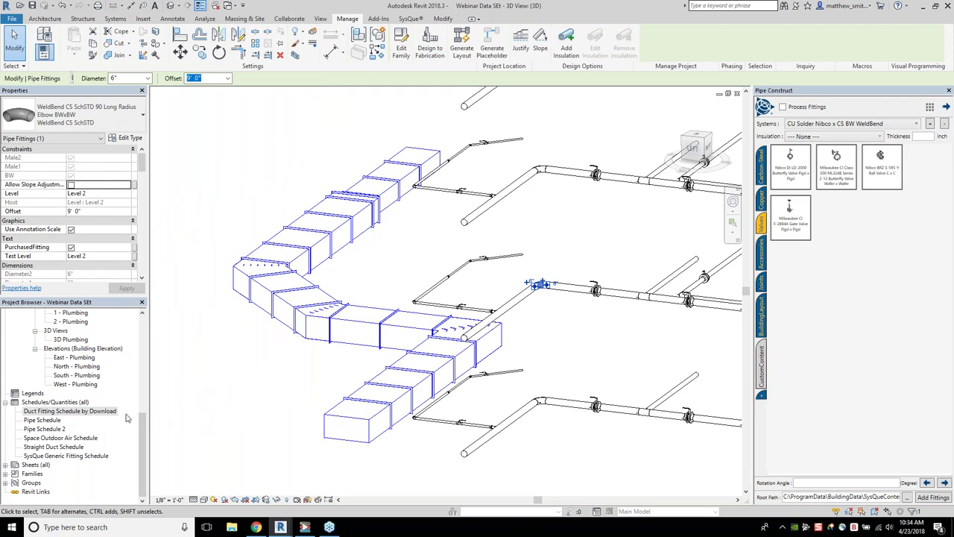
pyautogui.doubleClick(106, 413)
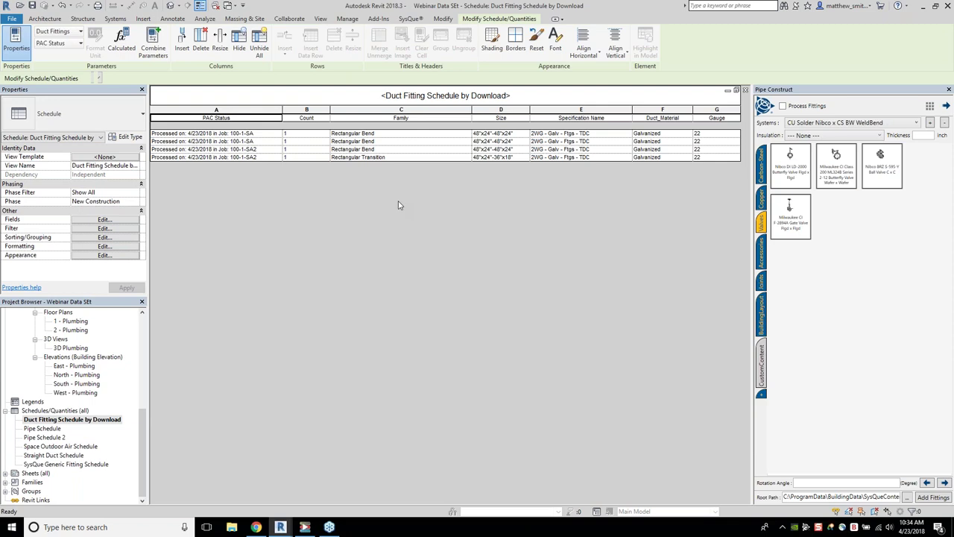
# - Examine the duct fitting schedule's field setup, checking Duct_Material, Gauge, Family, Specification Name and PAC Status against the available Material field
pyautogui.click(105, 219)
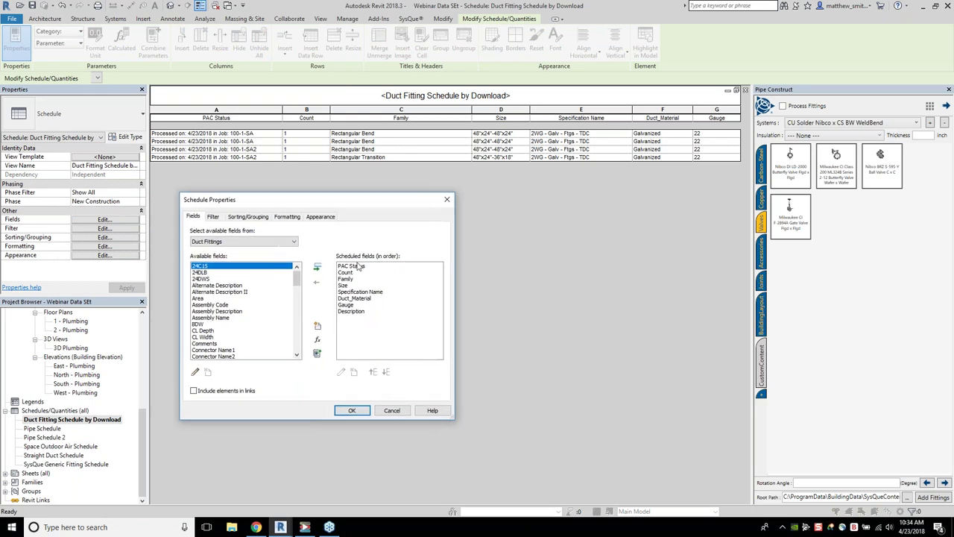
pyautogui.click(374, 298)
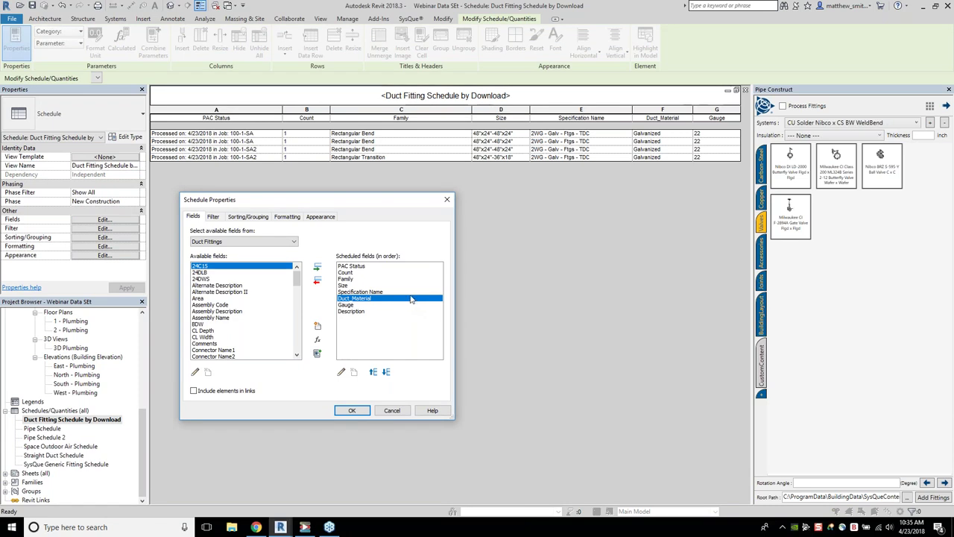
pyautogui.click(240, 291)
pyautogui.scroll(-8, 232, 313)
pyautogui.scroll(-4, 232, 316)
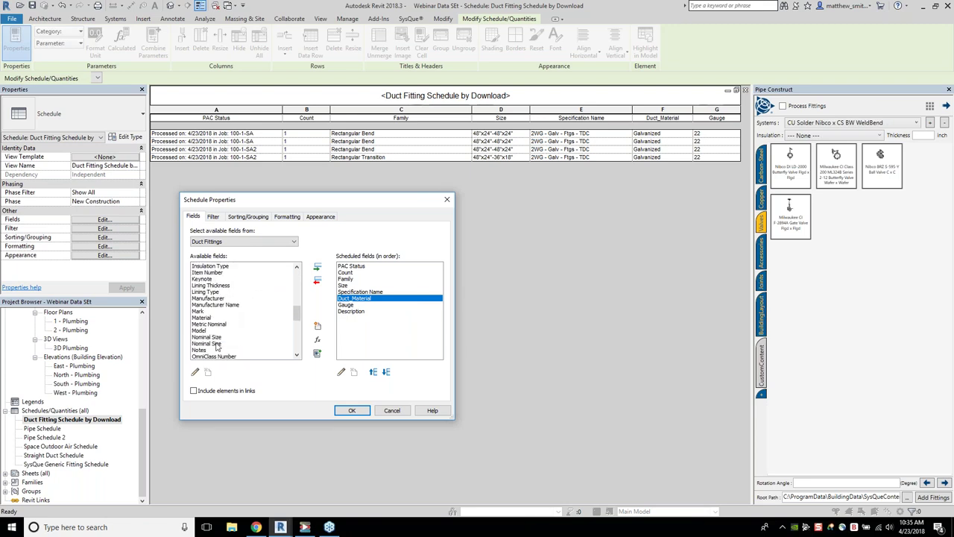
pyautogui.click(210, 319)
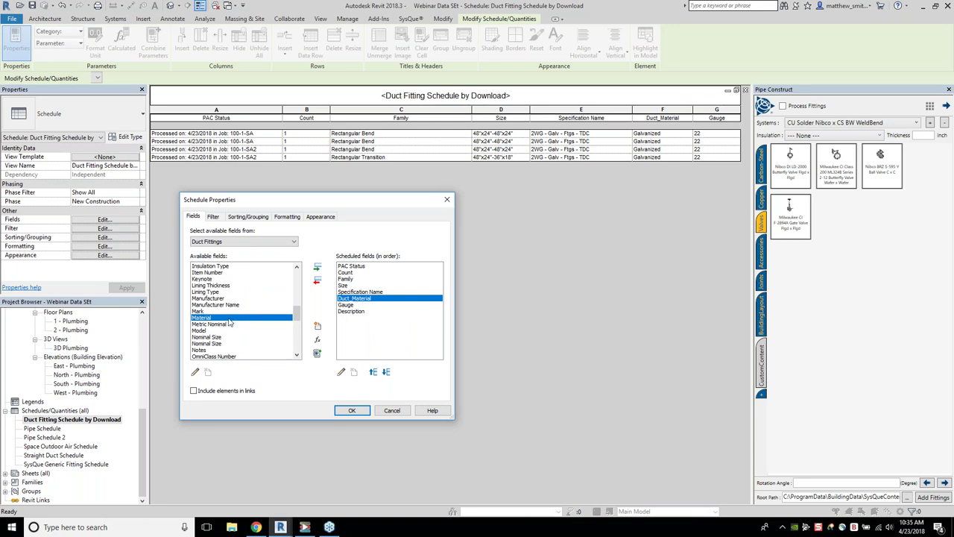
pyautogui.click(376, 305)
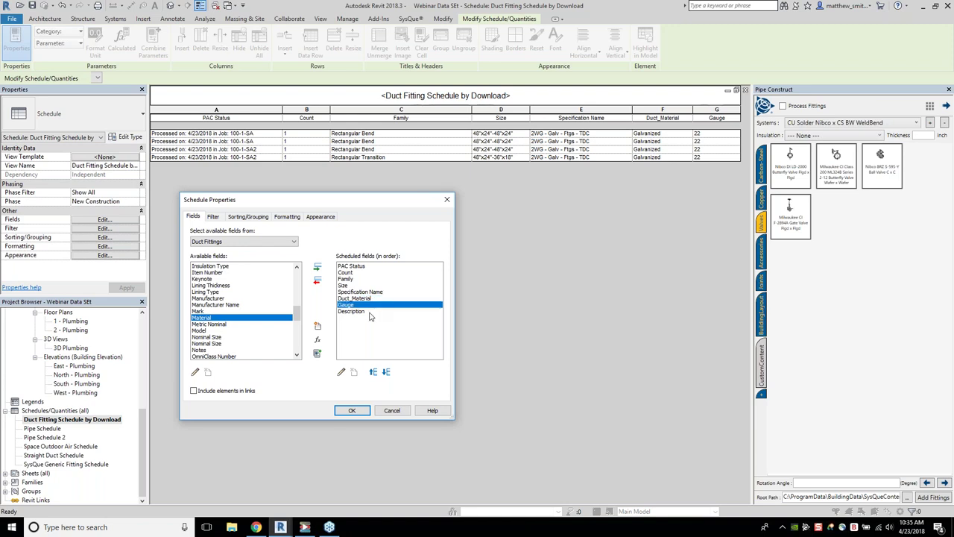
pyautogui.click(363, 279)
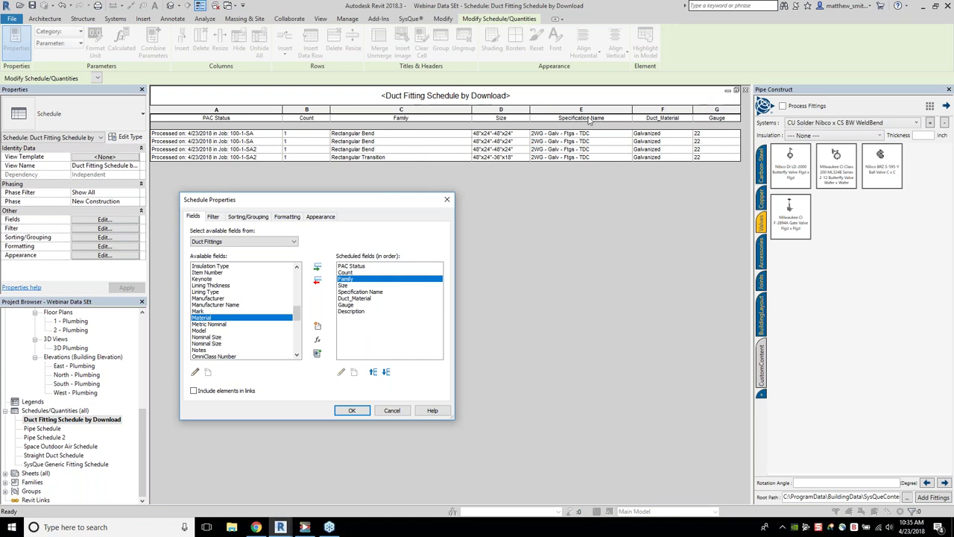
pyautogui.click(365, 292)
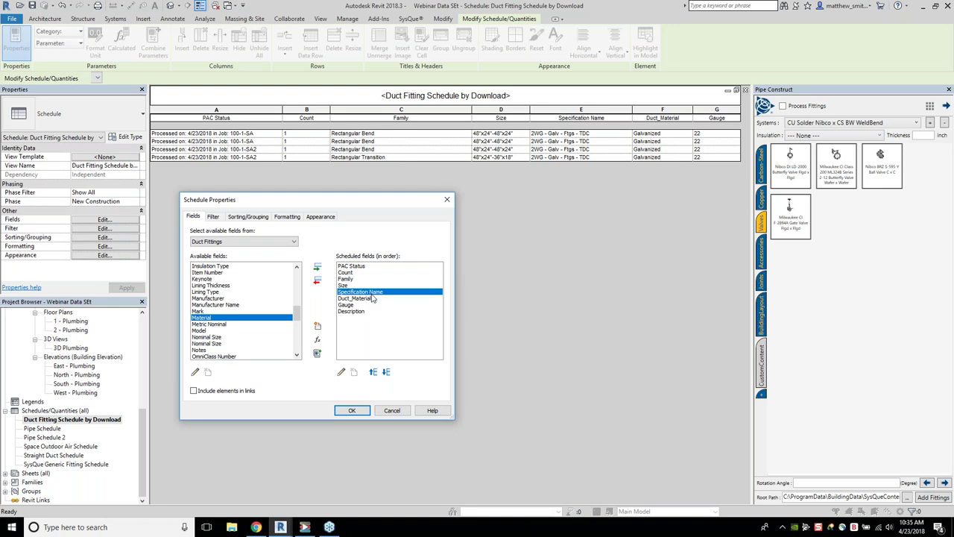
pyautogui.click(365, 266)
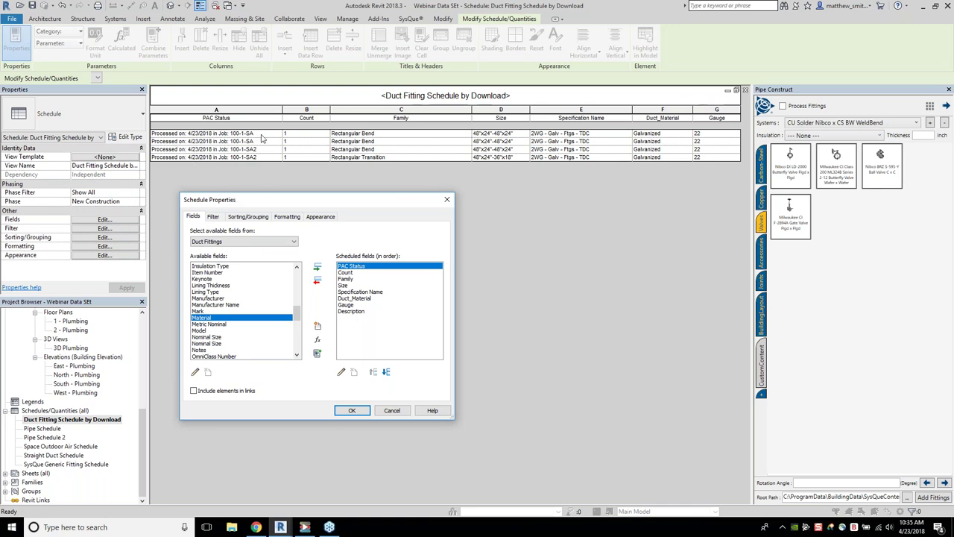
# - Sort the duct fitting schedule by PAC Status in ascending order, with a header and a blank line for each group
pyautogui.moveTo(281, 209); pyautogui.dragTo(263, 201)
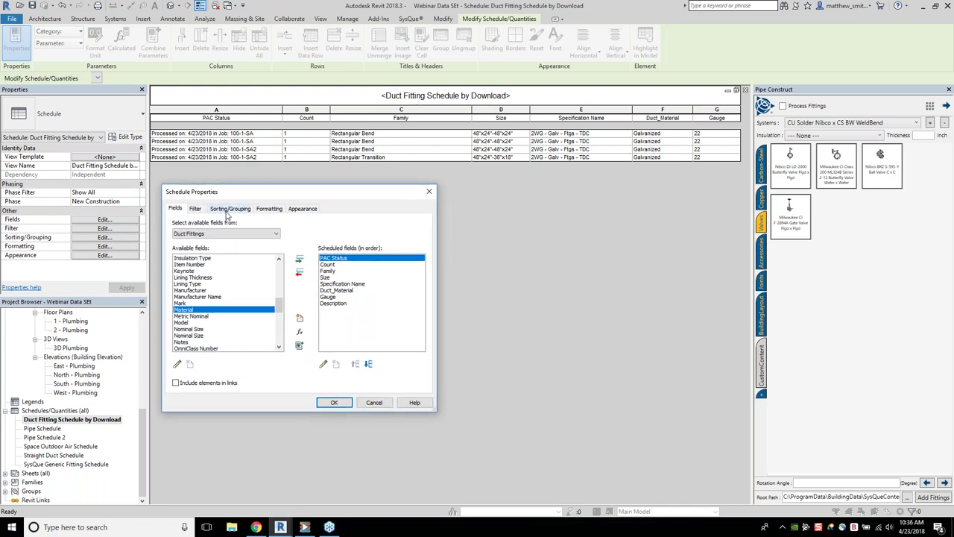
pyautogui.click(228, 210)
pyautogui.click(253, 225)
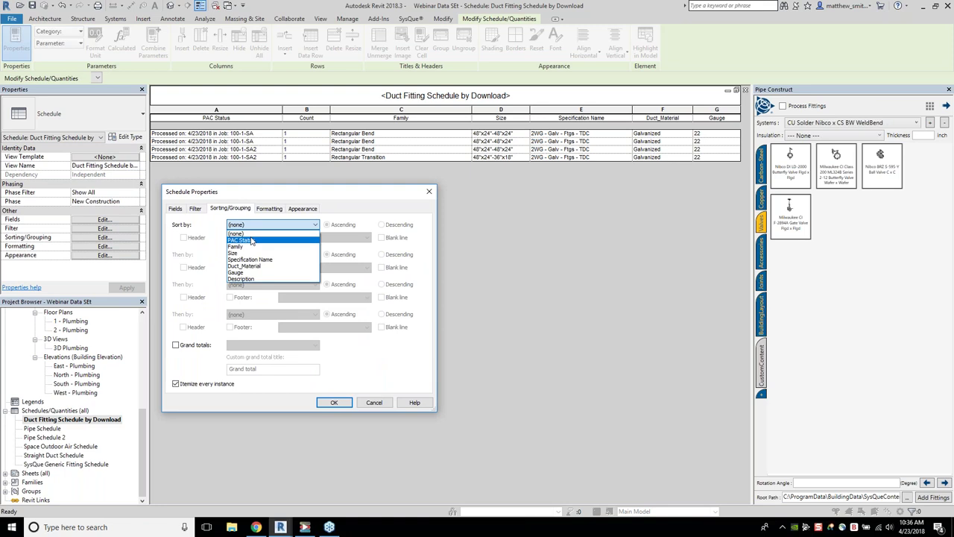
pyautogui.click(246, 240)
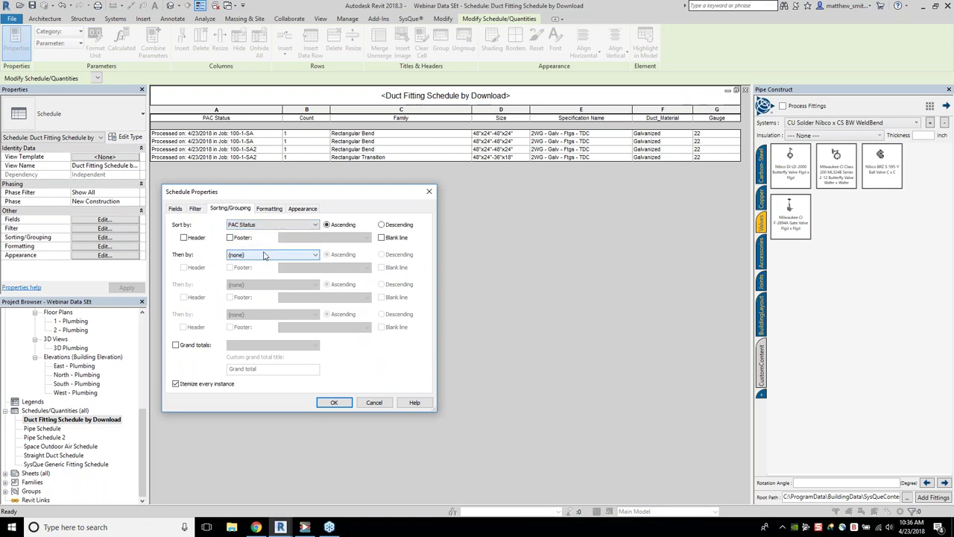
pyautogui.click(196, 238)
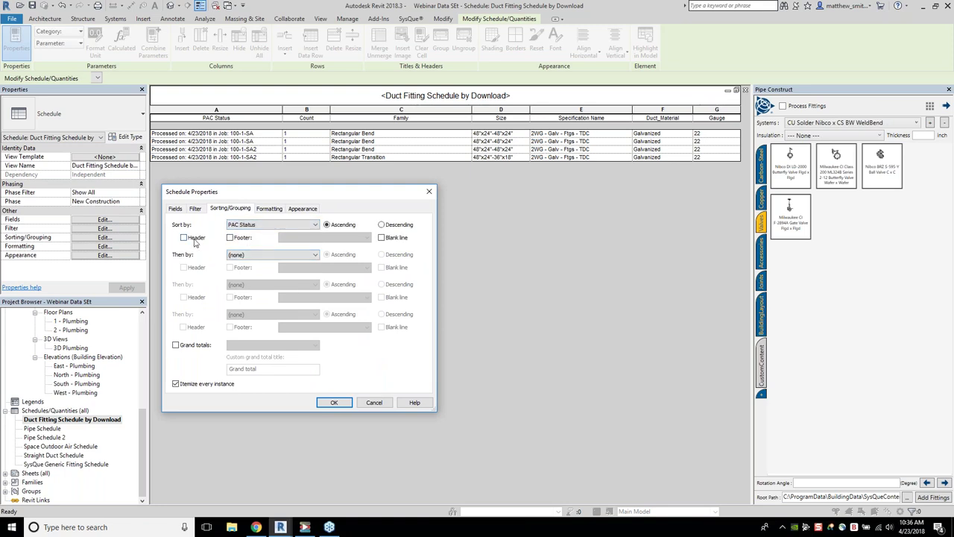
pyautogui.click(384, 238)
pyautogui.click(334, 402)
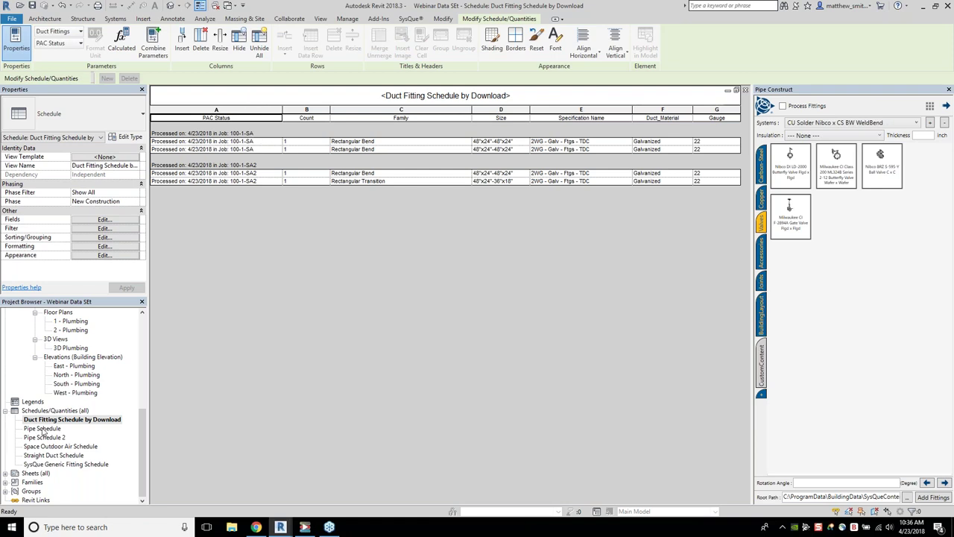
# - Open the Pipe Schedule and examine the Spool Tag column for the larger steel and copper pipe rows
pyautogui.click(43, 429)
pyautogui.doubleClick(42, 429)
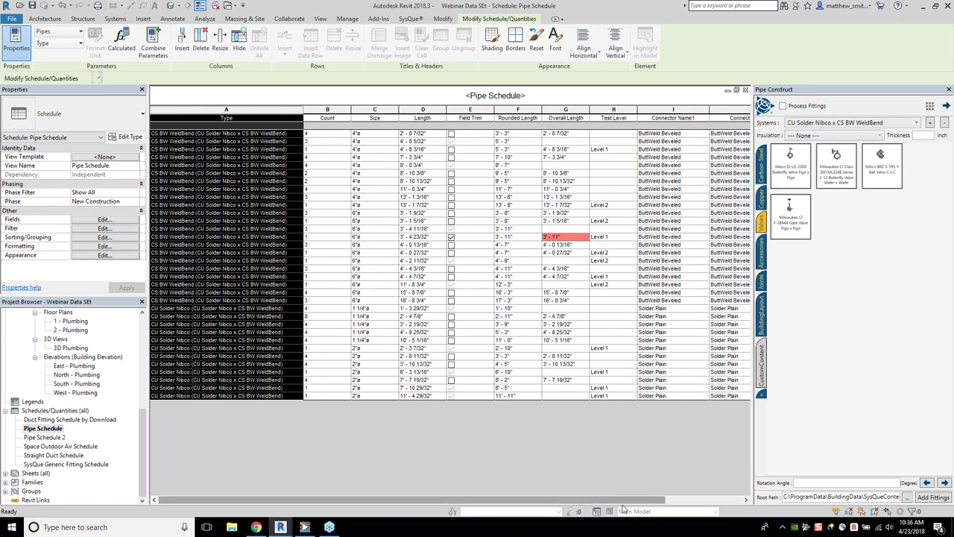
pyautogui.moveTo(594, 501); pyautogui.dragTo(675, 501)
pyautogui.moveTo(735, 303); pyautogui.dragTo(718, 395)
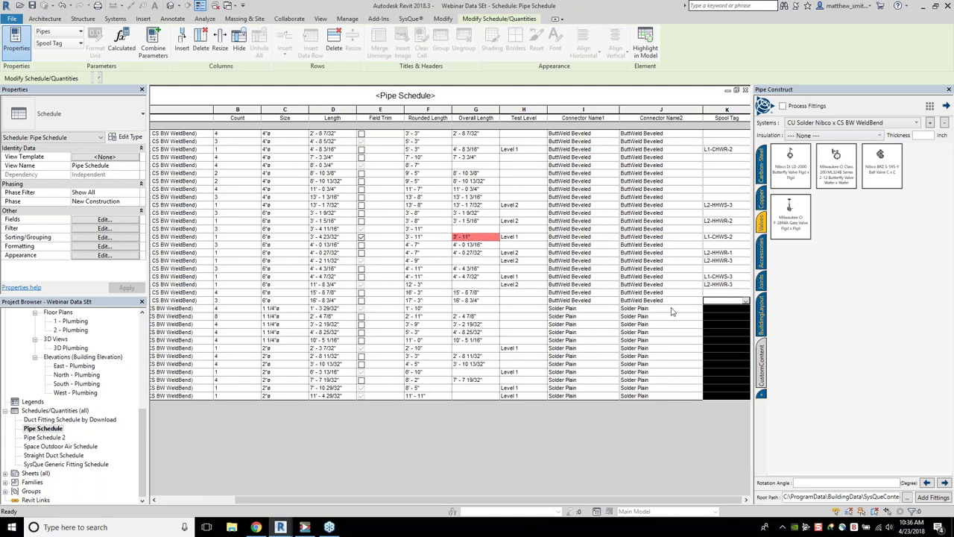
pyautogui.moveTo(731, 292); pyautogui.dragTo(726, 399)
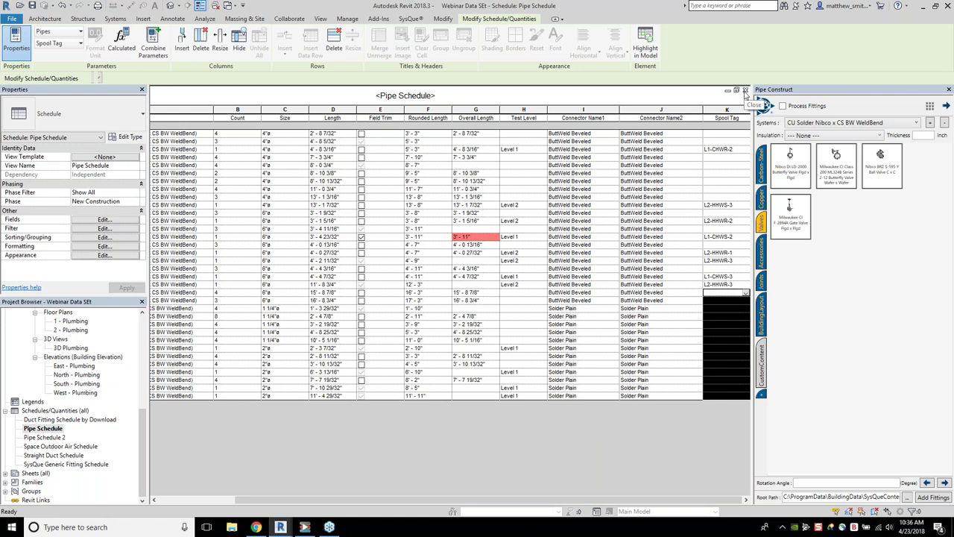
# - Close the Pipe Schedule and the Duct Fitting Schedule by Download to return to the 3D view
pyautogui.click(53, 438)
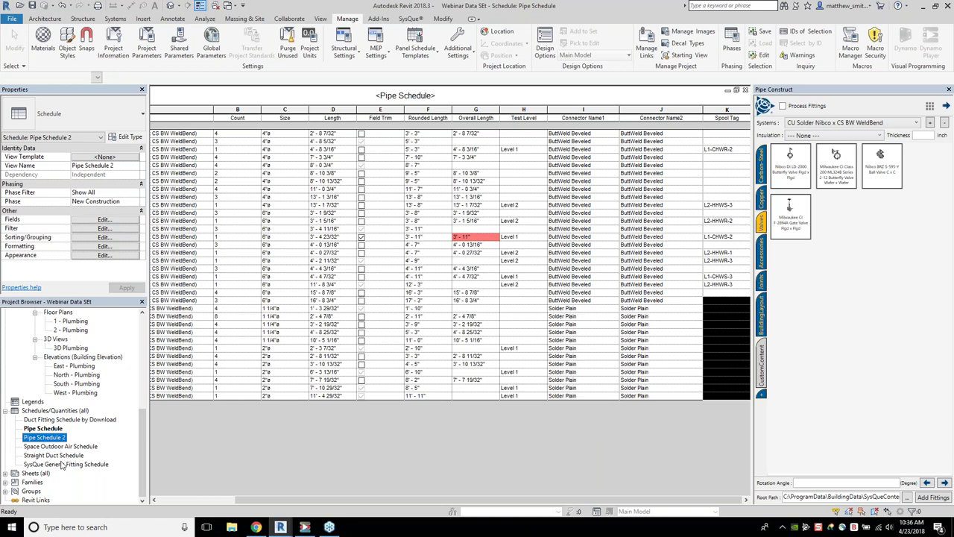
pyautogui.click(191, 454)
pyautogui.click(745, 90)
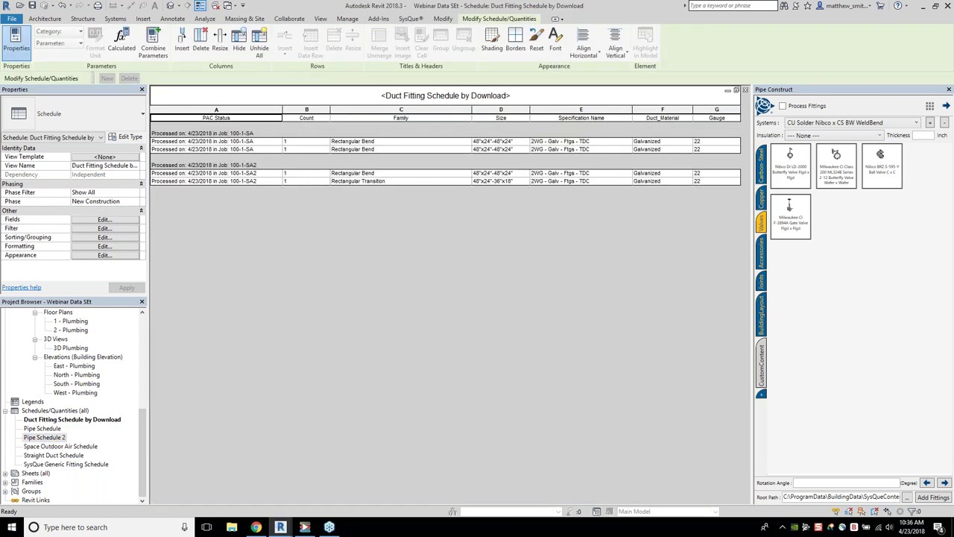
pyautogui.click(746, 90)
# - Inspect the family of the branch takeoff fitting on the separate 2" copper pipe run in the 3D view
pyautogui.scroll(5, 448, 223)
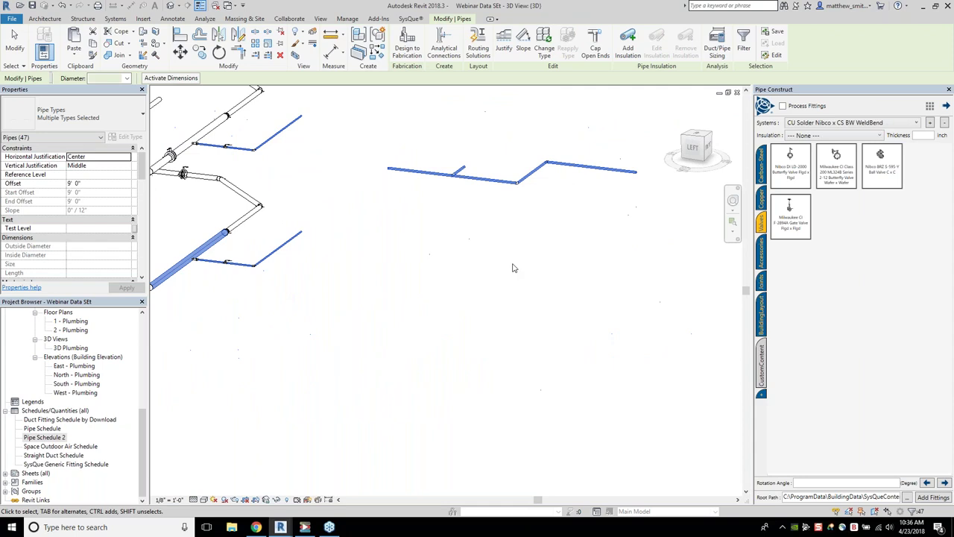
pyautogui.scroll(3, 505, 173)
pyautogui.moveTo(547, 180); pyautogui.dragTo(595, 298)
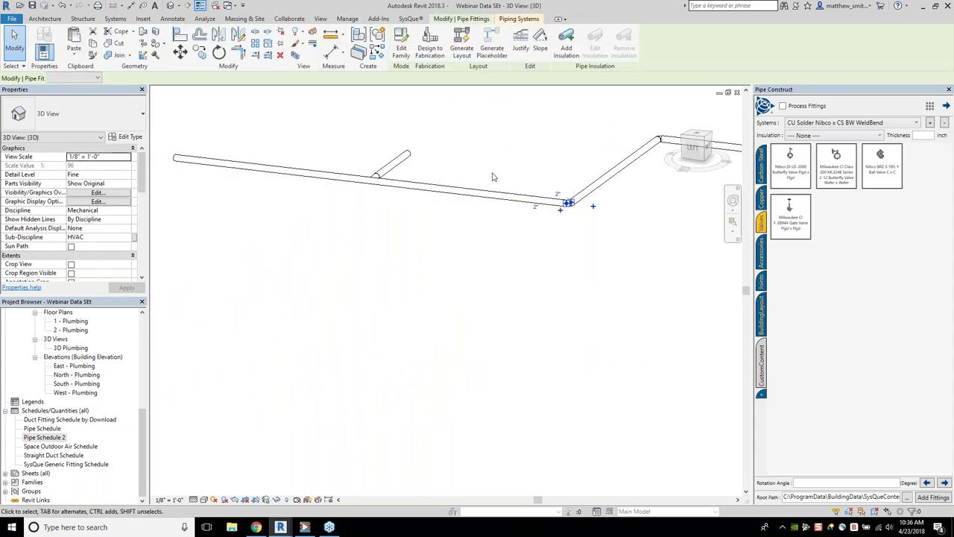
pyautogui.scroll(2, 568, 202)
pyautogui.keyDown('shift'); pyautogui.moveTo(568, 202); pyautogui.dragTo(346, 211, button='middle'); pyautogui.keyUp('shift')
pyautogui.moveTo(345, 212); pyautogui.dragTo(498, 276)
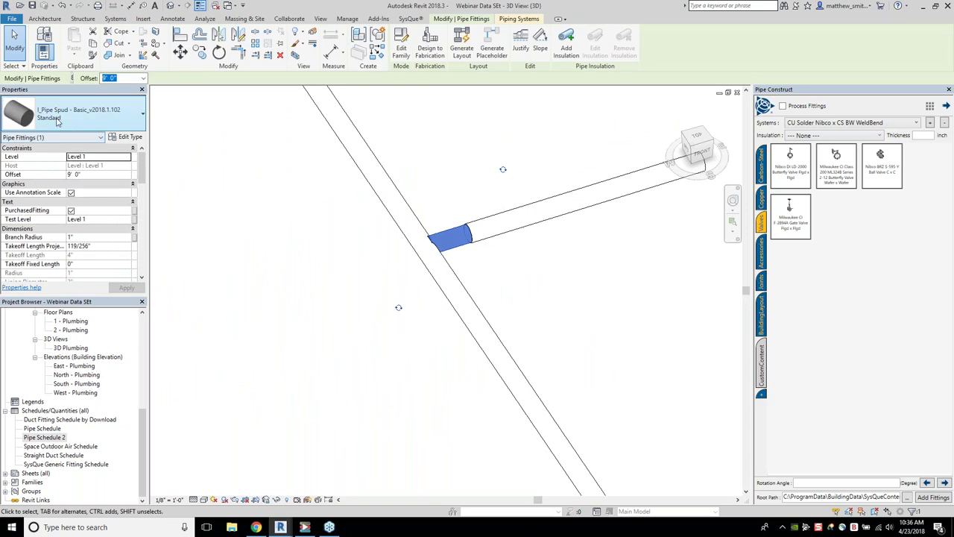
# - Check the fitting families used at the copper run's elbows and compare them with the branch spud
pyautogui.scroll(-3, 562, 300)
pyautogui.click(574, 351)
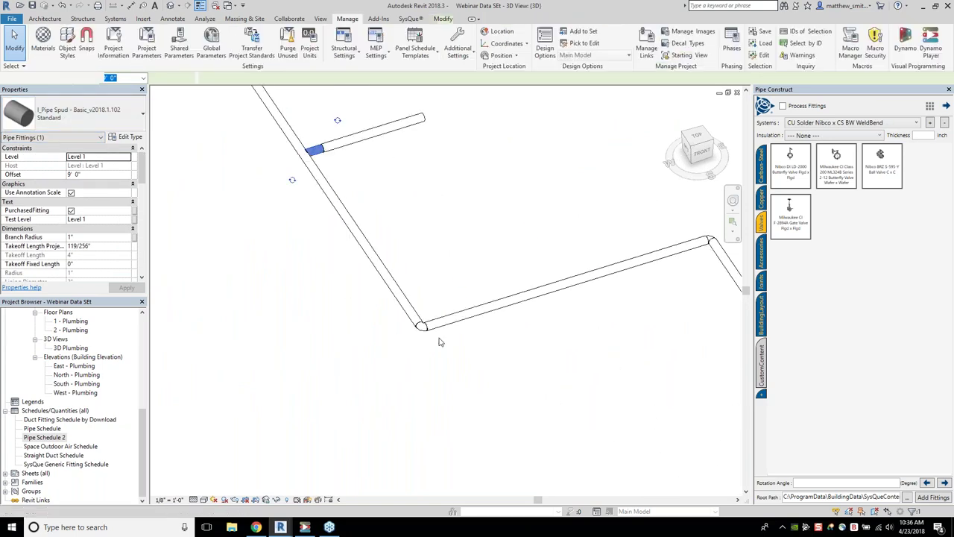
pyautogui.moveTo(574, 351); pyautogui.dragTo(395, 329, button='middle')
pyautogui.click(245, 301)
pyautogui.moveTo(494, 192); pyautogui.dragTo(587, 278)
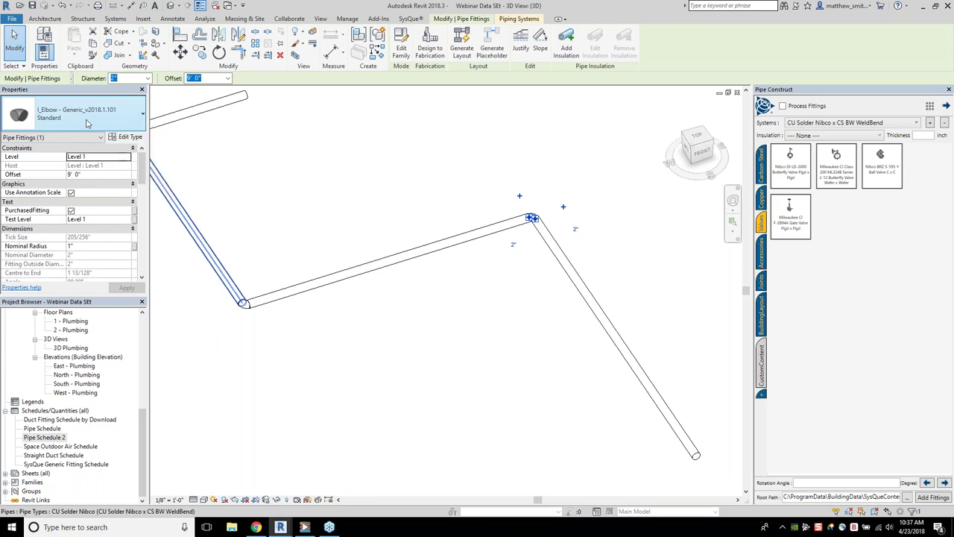
pyautogui.moveTo(281, 225); pyautogui.dragTo(421, 321, button='middle')
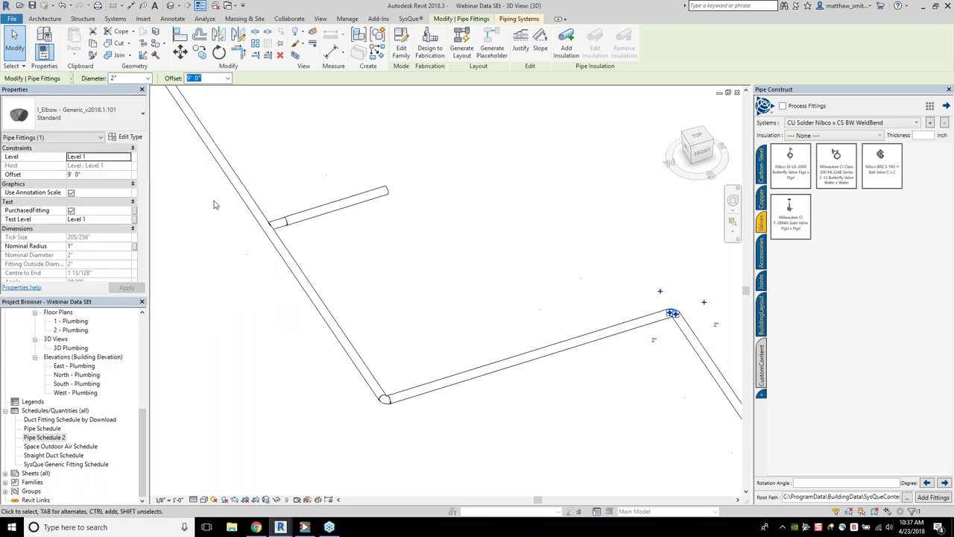
pyautogui.click(283, 233)
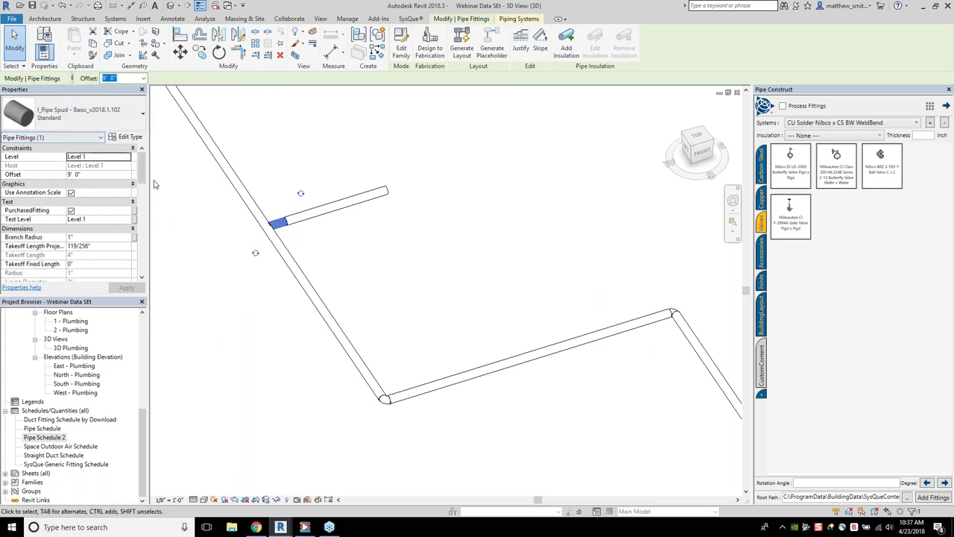
pyautogui.scroll(-2, 414, 315)
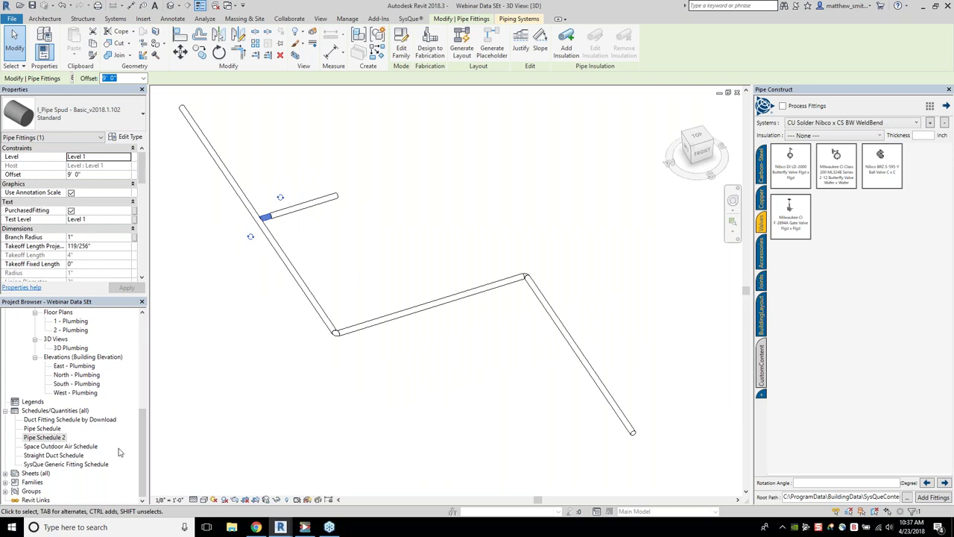
# - Create a new building component schedule for the Pipe Fittings category, named Pipe Fitting Schedule, in the New Construction phase
pyautogui.rightClick(77, 412)
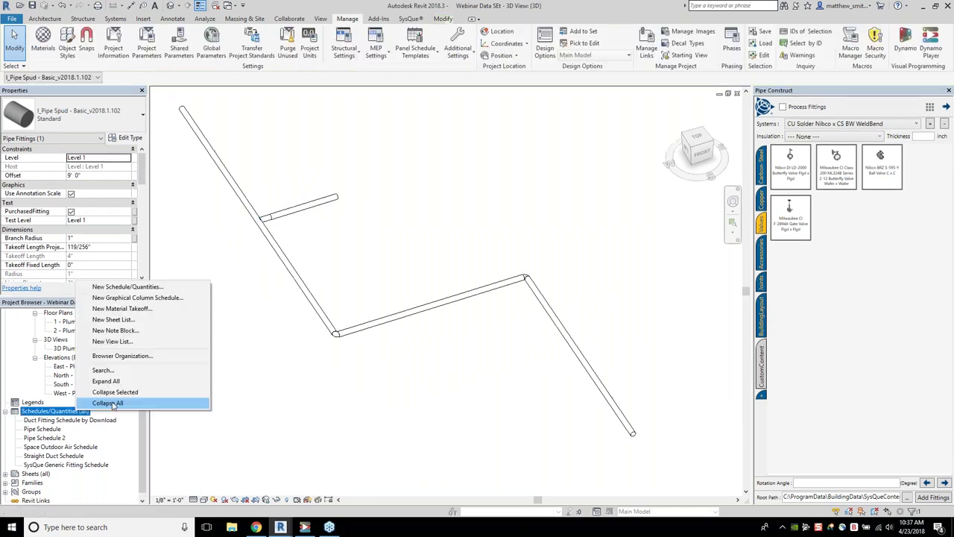
pyautogui.click(143, 289)
pyautogui.moveTo(463, 225); pyautogui.dragTo(460, 270)
pyautogui.scroll(-2, 439, 270)
pyautogui.click(436, 271)
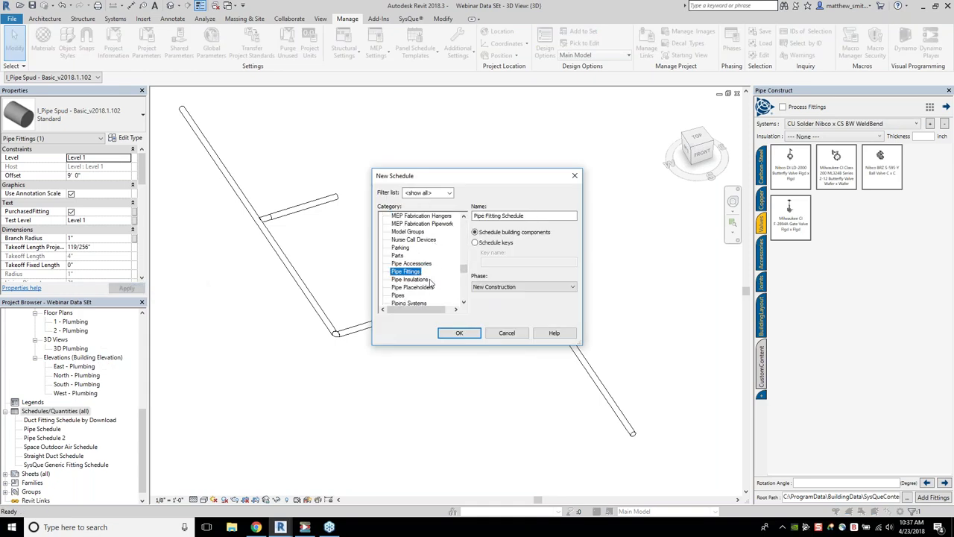
pyautogui.click(452, 335)
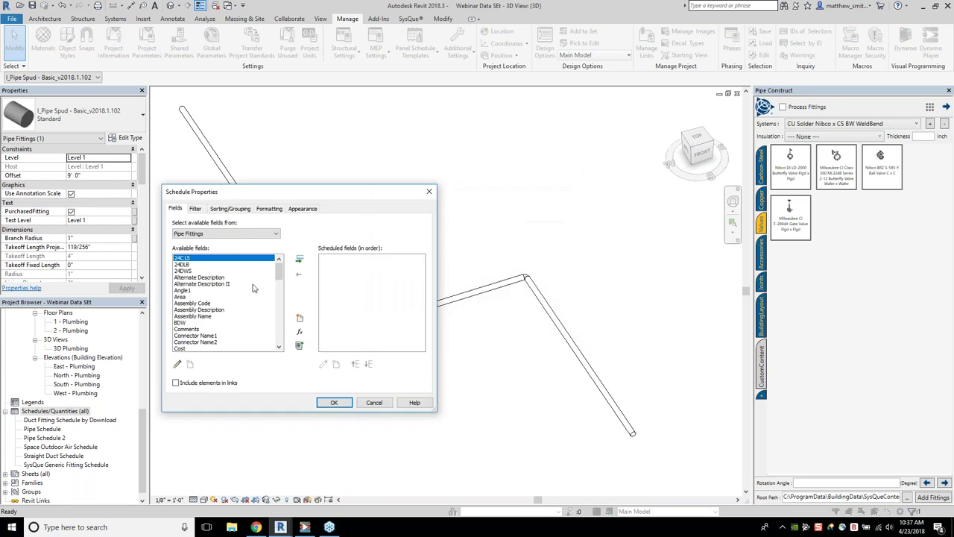
# - Add the Family and Product Description fields to the Pipe Fitting Schedule and create the schedule
pyautogui.scroll(-4, 251, 286)
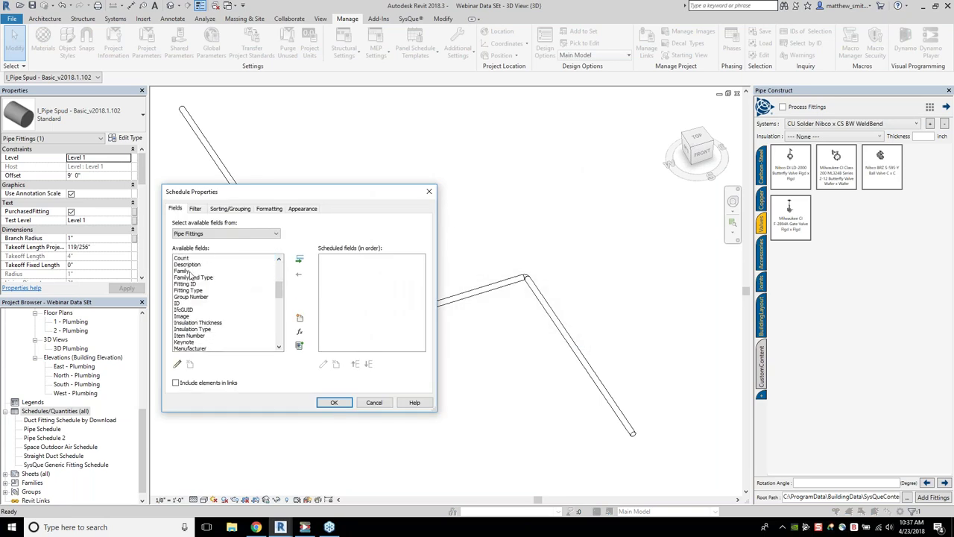
pyautogui.click(239, 272)
pyautogui.click(299, 259)
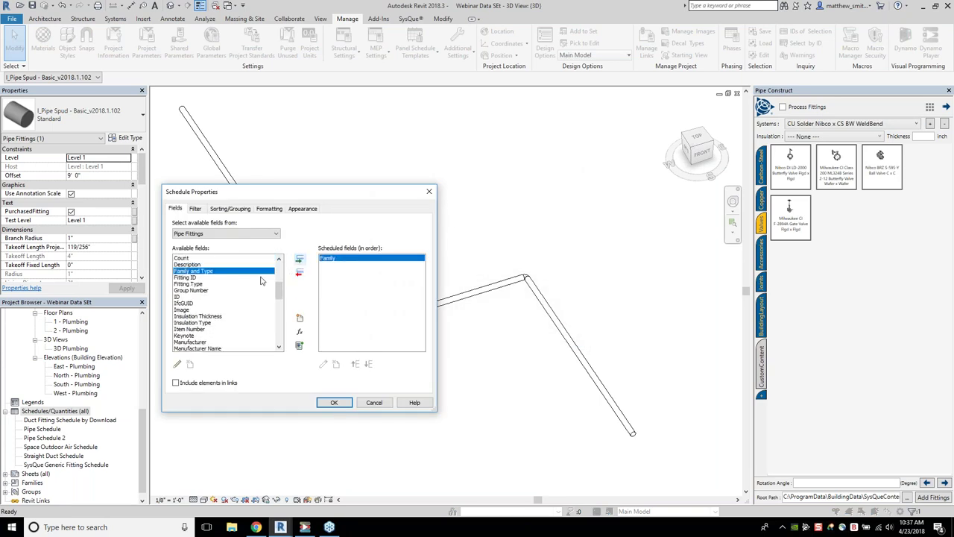
pyautogui.scroll(-2, 245, 283)
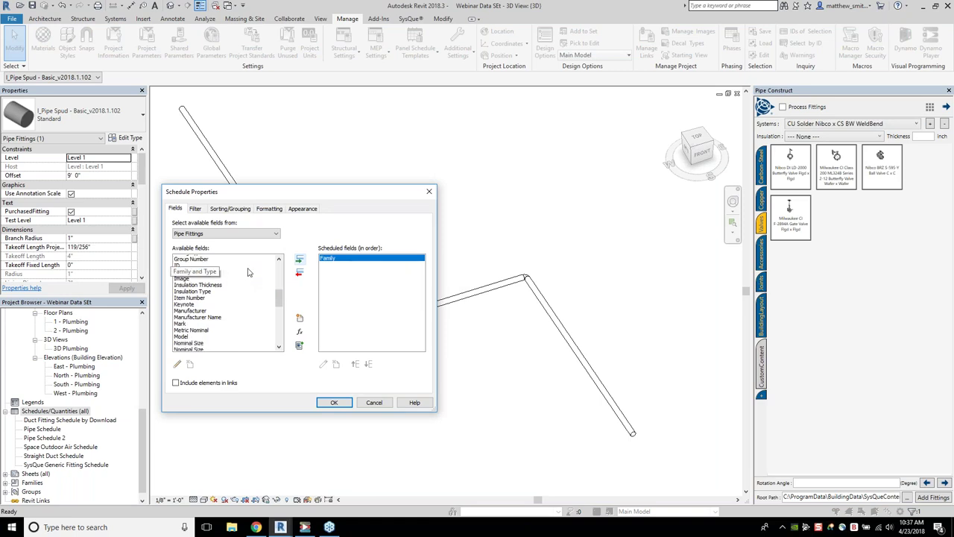
pyautogui.scroll(-4, 240, 296)
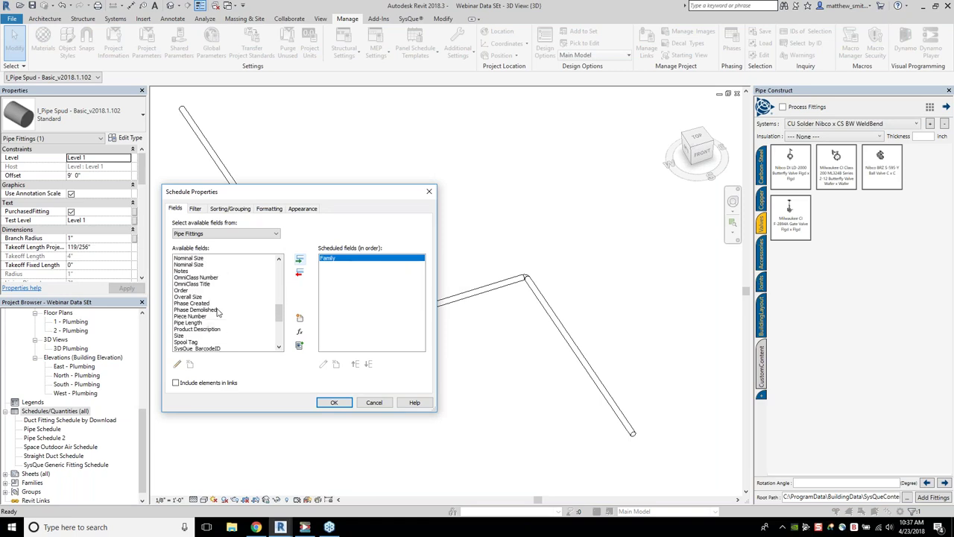
pyautogui.click(218, 310)
pyautogui.click(219, 329)
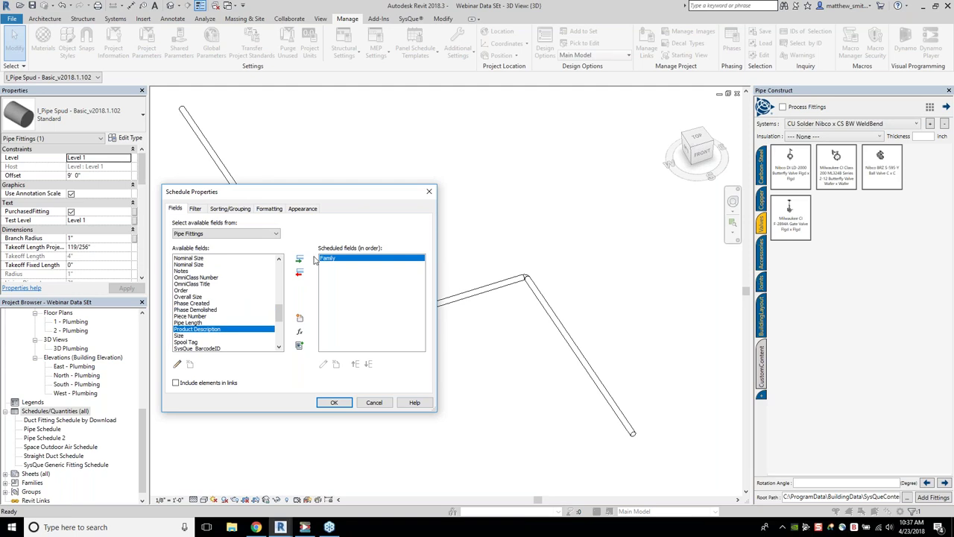
pyautogui.click(299, 258)
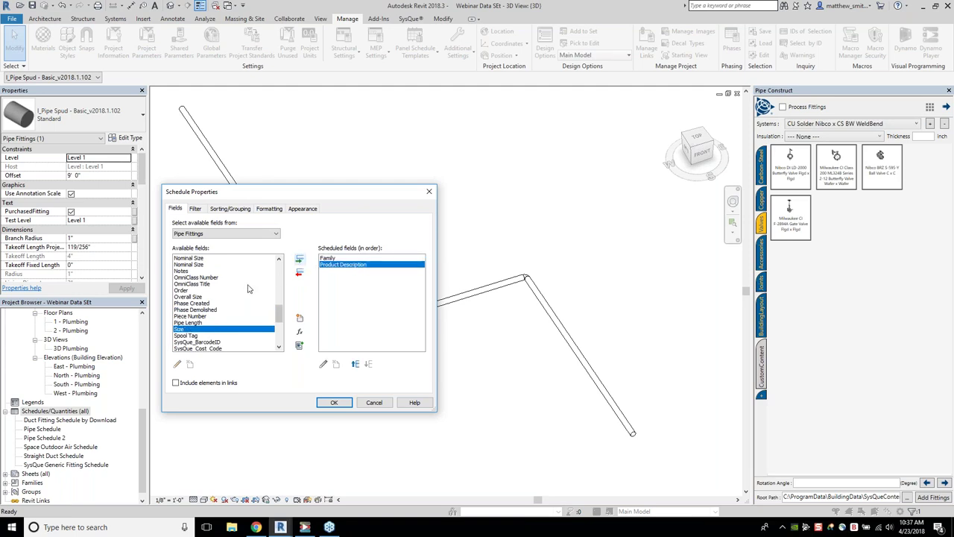
pyautogui.click(334, 403)
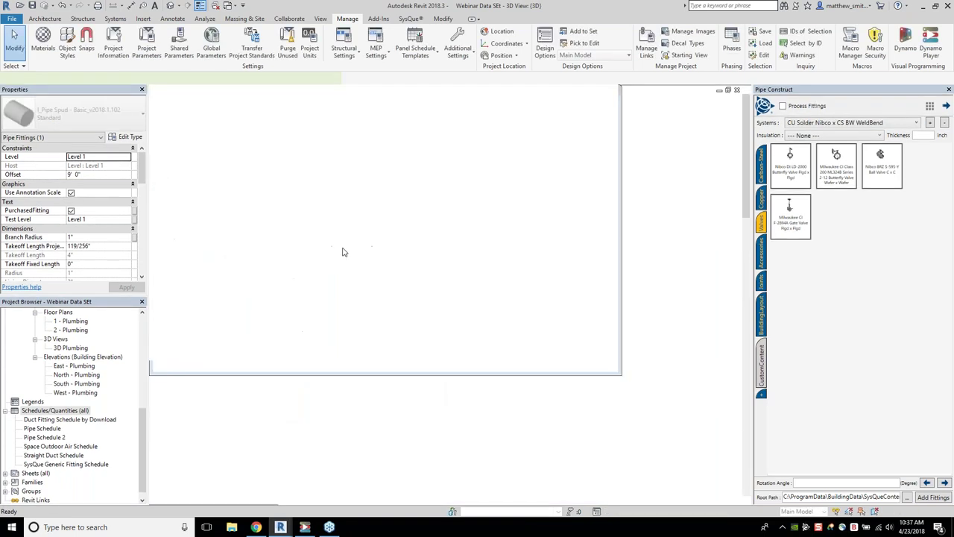
# - Widen the Family and Product Description columns of the Pipe Fitting Schedule so their entries can be read
pyautogui.click(197, 112)
pyautogui.moveTo(200, 112); pyautogui.dragTo(248, 112)
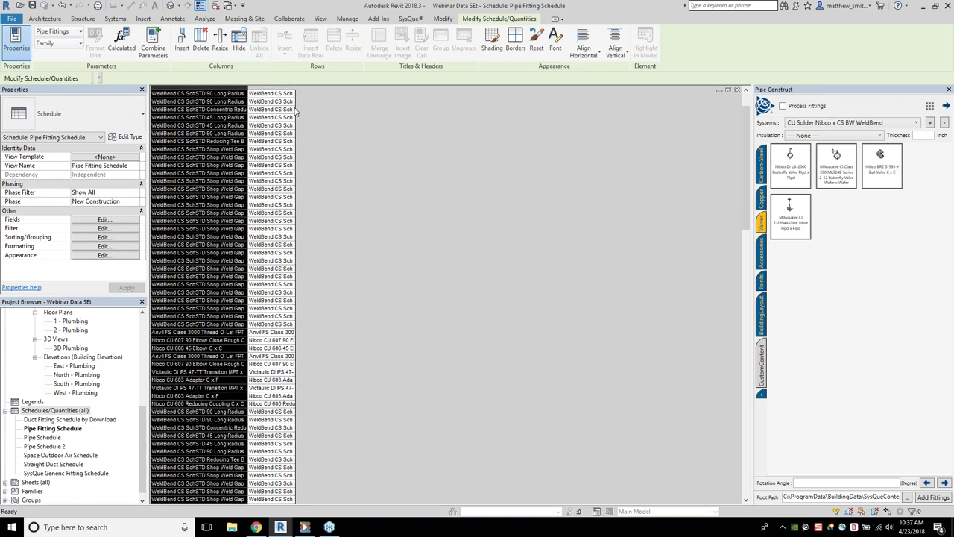
pyautogui.moveTo(294, 112); pyautogui.dragTo(452, 140)
# - Review the fitting rows and select the Product Description cells of the generic elbows and the pipe spud
pyautogui.scroll(-5, 351, 187)
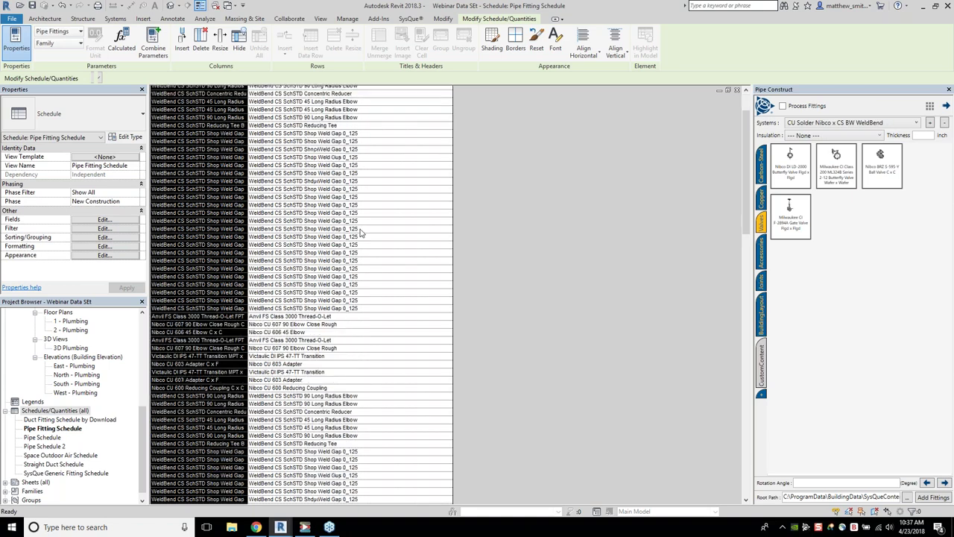
pyautogui.click(360, 222)
pyautogui.scroll(2, 354, 227)
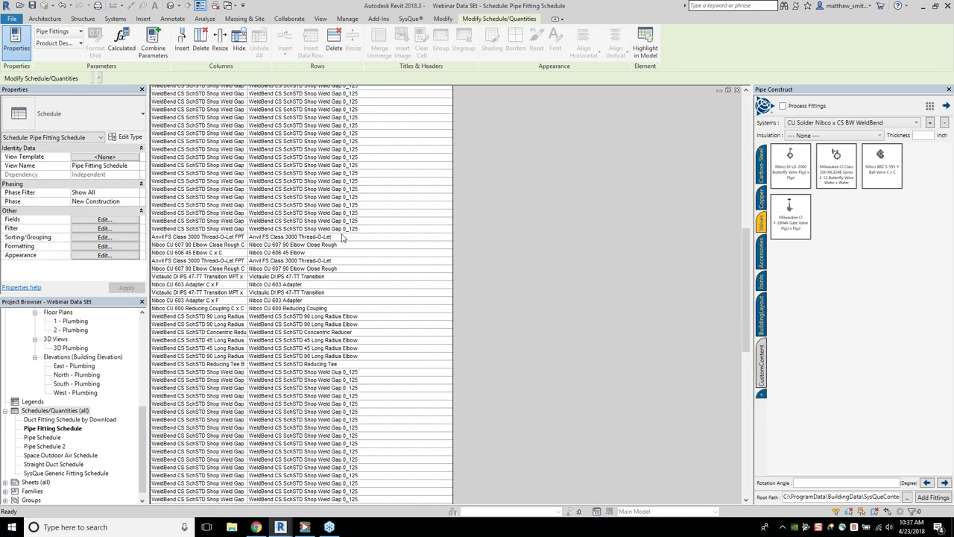
pyautogui.scroll(-4, 350, 290)
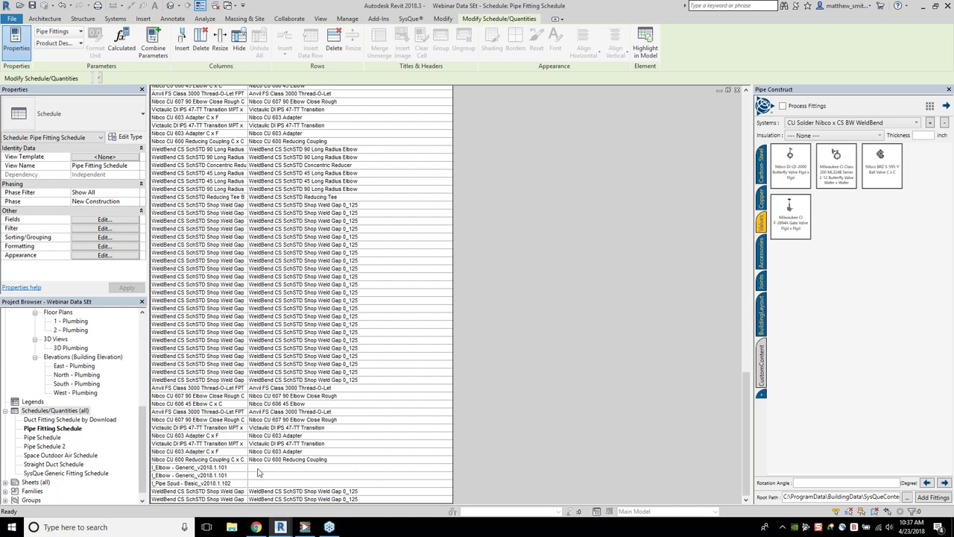
pyautogui.moveTo(258, 473); pyautogui.dragTo(273, 487)
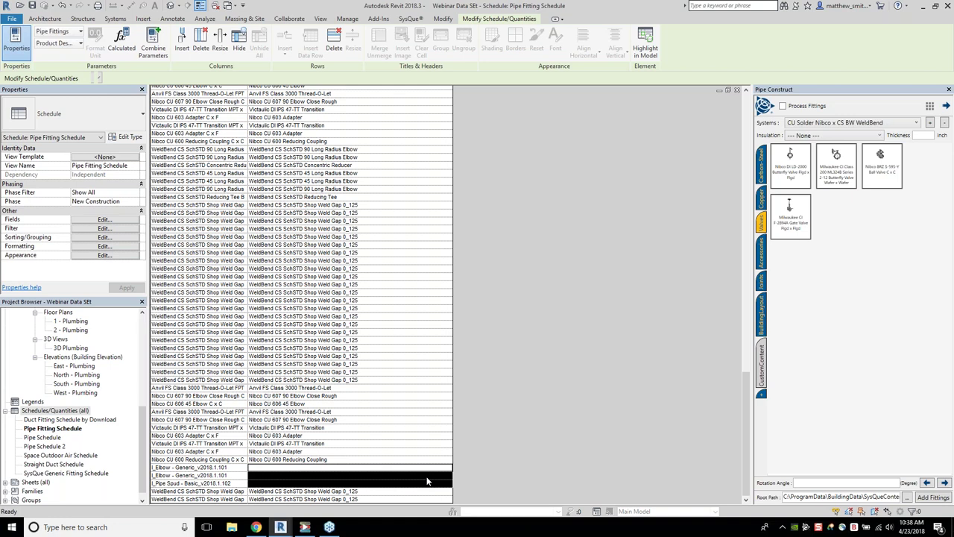
# - Filter the Pipe Fitting Schedule by Product Description with a "does not contain" condition, keeping only fittings without a description
pyautogui.click(120, 229)
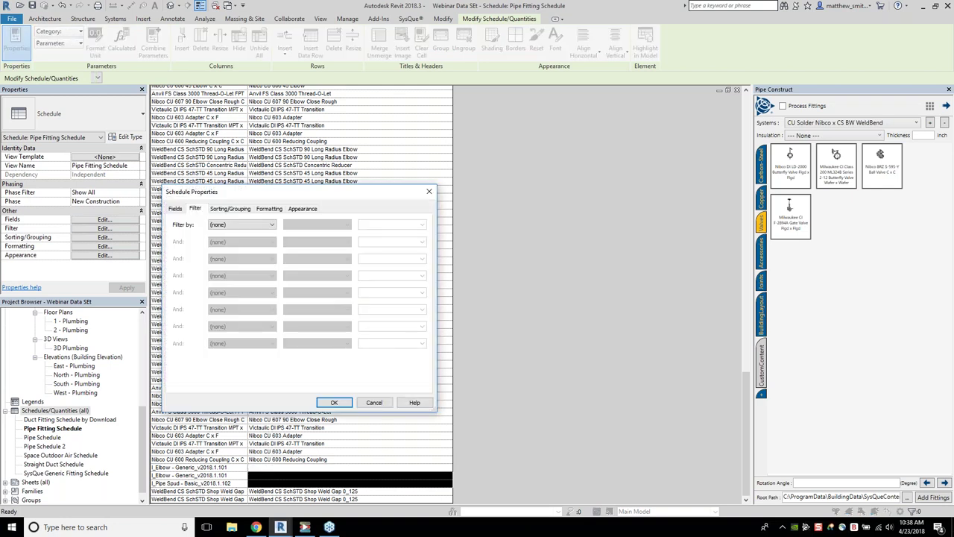
pyautogui.moveTo(262, 196); pyautogui.dragTo(431, 189)
pyautogui.click(410, 217)
pyautogui.click(406, 235)
pyautogui.click(514, 218)
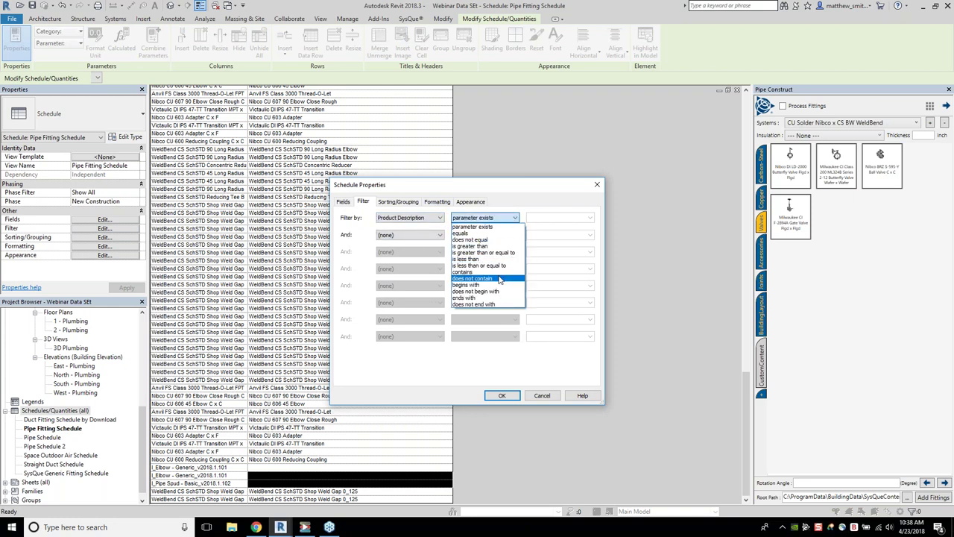
pyautogui.click(466, 271)
pyautogui.click(484, 218)
pyautogui.click(477, 278)
pyautogui.click(502, 395)
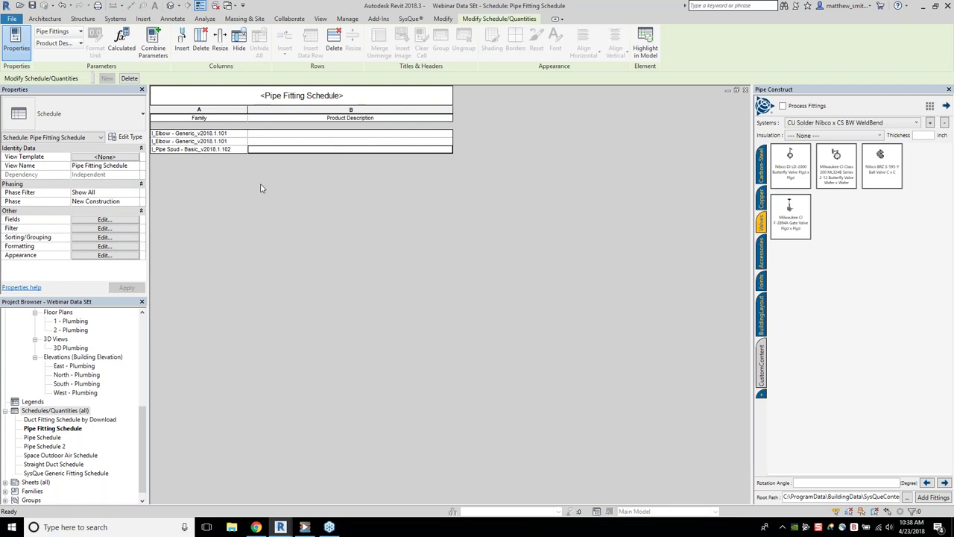
# - Locate the first generic elbow listed in the Pipe Fitting Schedule by highlighting it in the 3D model
pyautogui.press('Left')
pyautogui.click(289, 141)
pyautogui.click(292, 150)
pyautogui.click(226, 135)
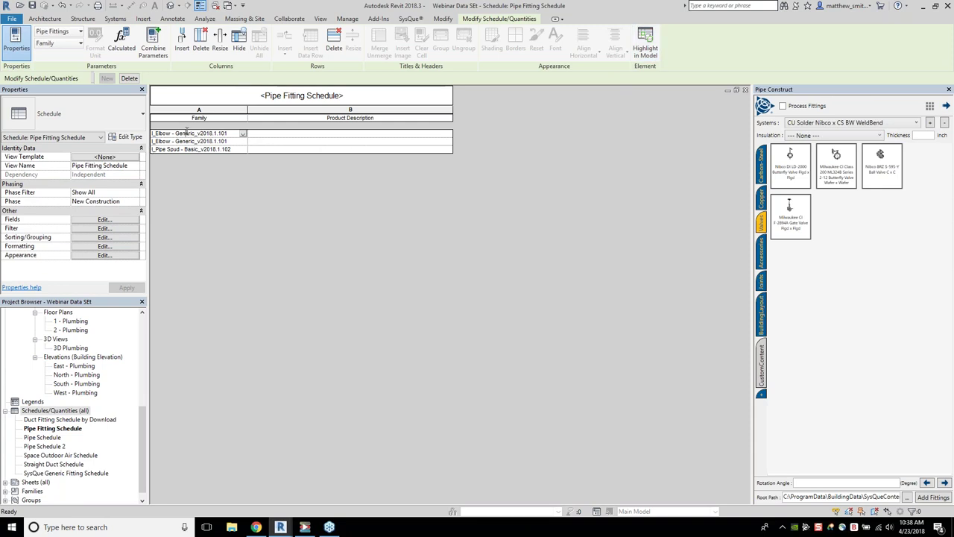
pyautogui.click(646, 51)
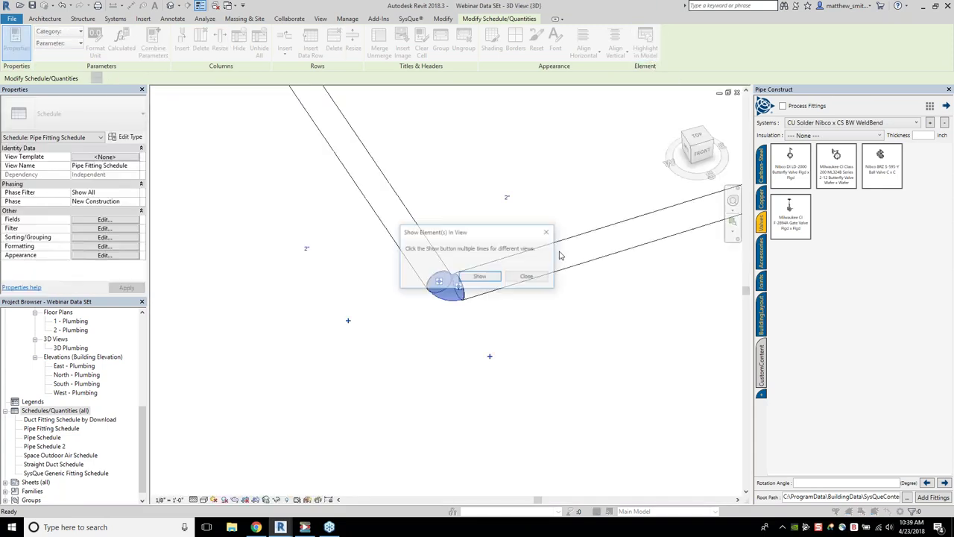
pyautogui.click(529, 278)
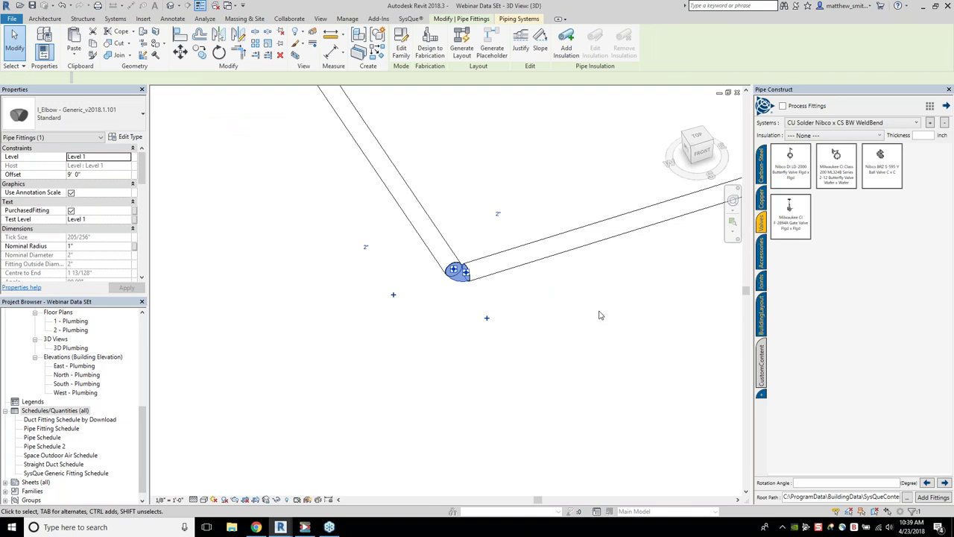
# - Select the highlighted elbow with its two connected pipes and convert it to the CU Solder Nibco x CS BW WeldBend system's fitting
pyautogui.click(557, 325)
pyautogui.moveTo(555, 315); pyautogui.dragTo(429, 255)
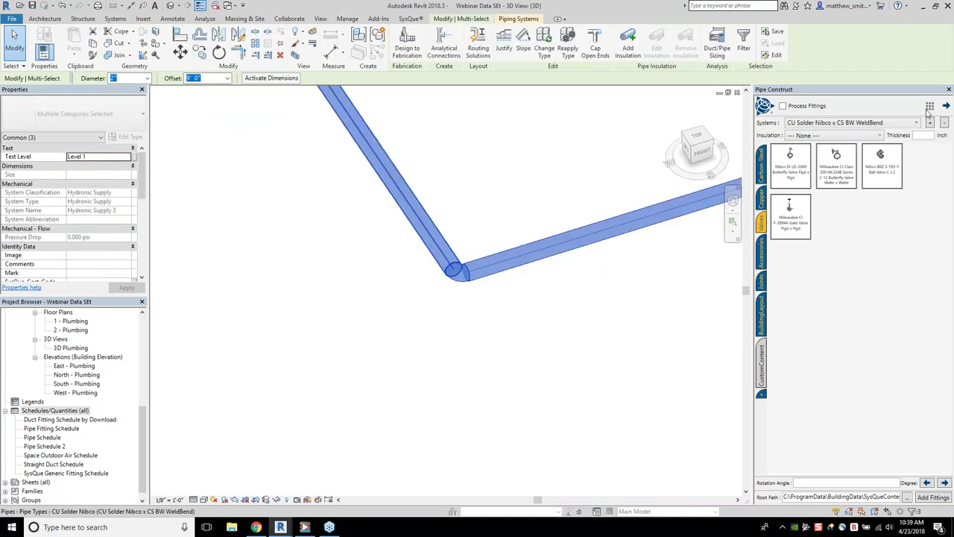
pyautogui.click(929, 108)
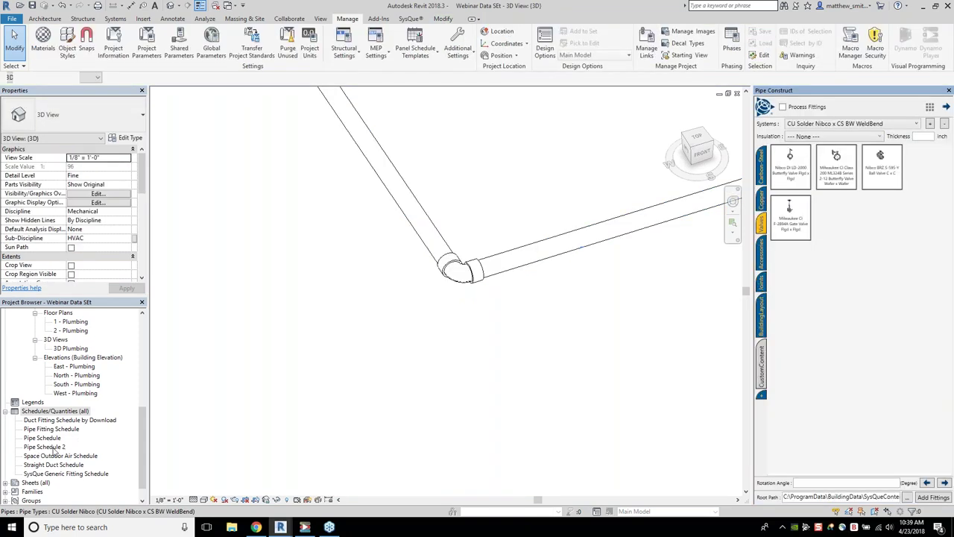
# - Reopen the Pipe Fitting Schedule and highlight the remaining generic elbow in the 3D model
pyautogui.doubleClick(65, 430)
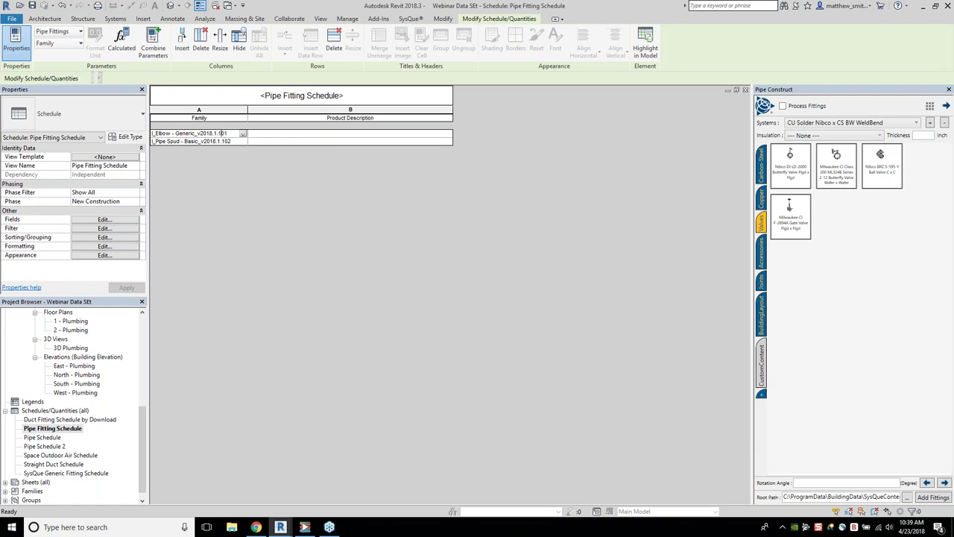
pyautogui.click(646, 45)
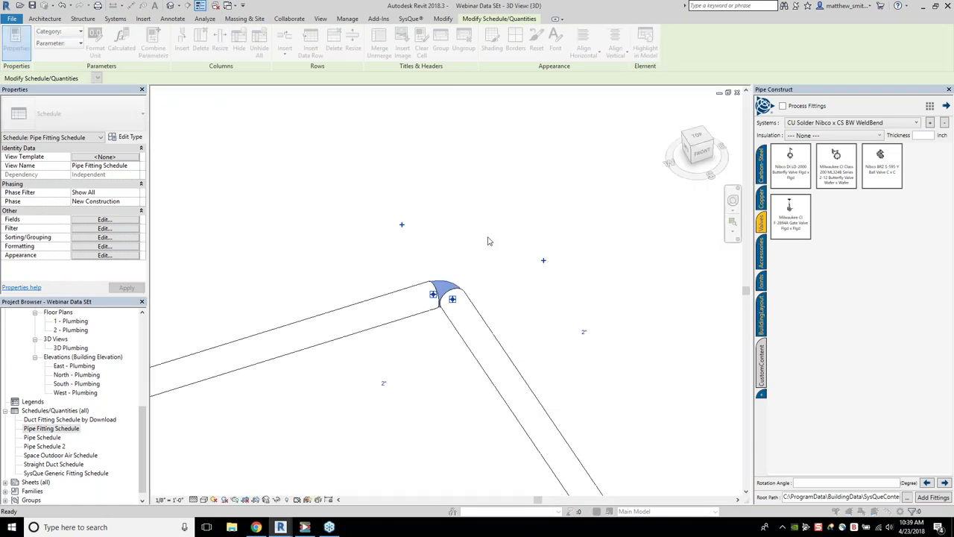
pyautogui.click(527, 277)
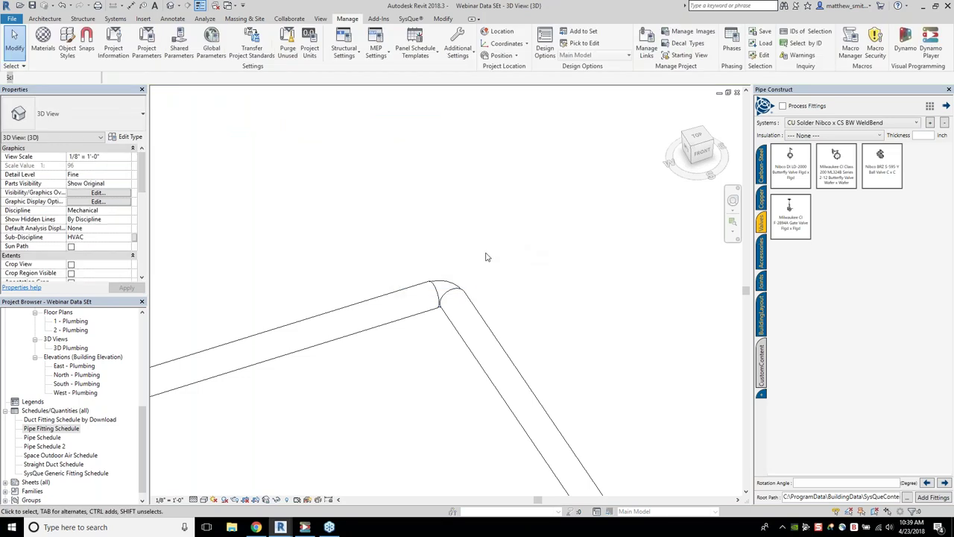
# - Convert this second elbow and its connected pipes to the copper system's fitting, check the Pipe Fitting Schedule, and close it
pyautogui.click(446, 299)
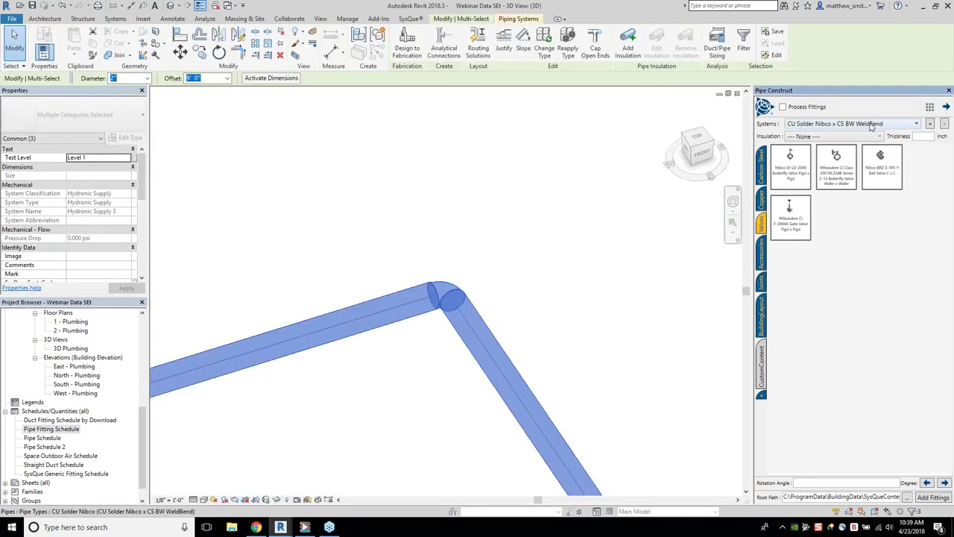
pyautogui.click(858, 129)
pyautogui.click(838, 138)
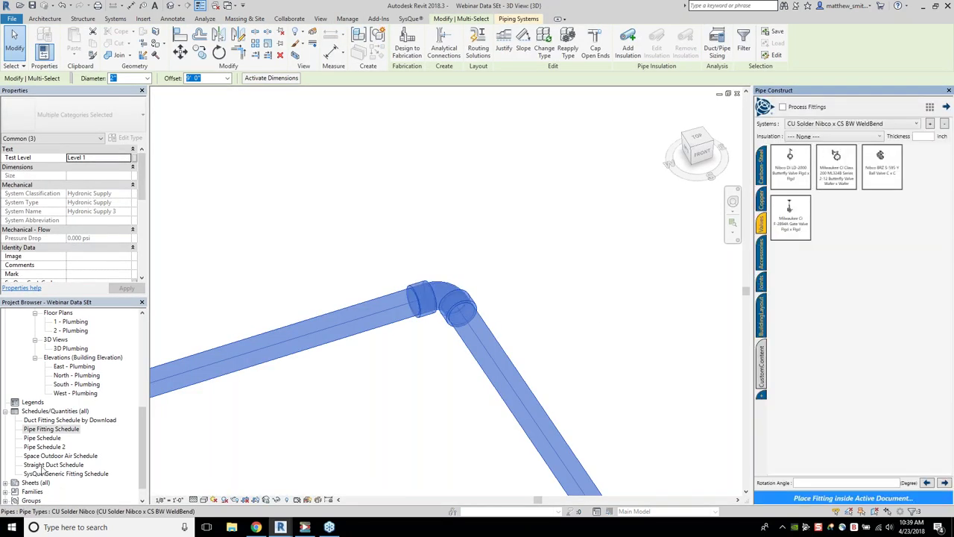
pyautogui.doubleClick(73, 431)
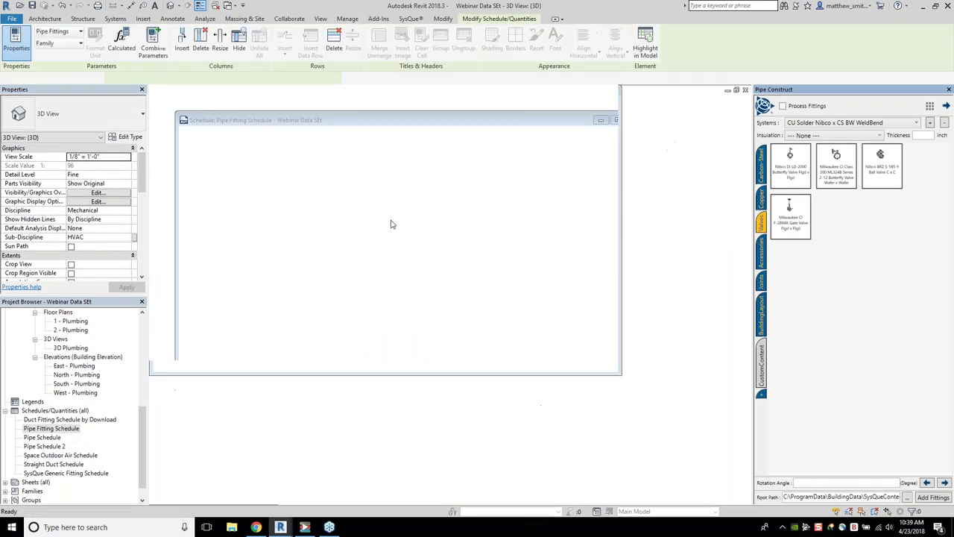
pyautogui.click(745, 90)
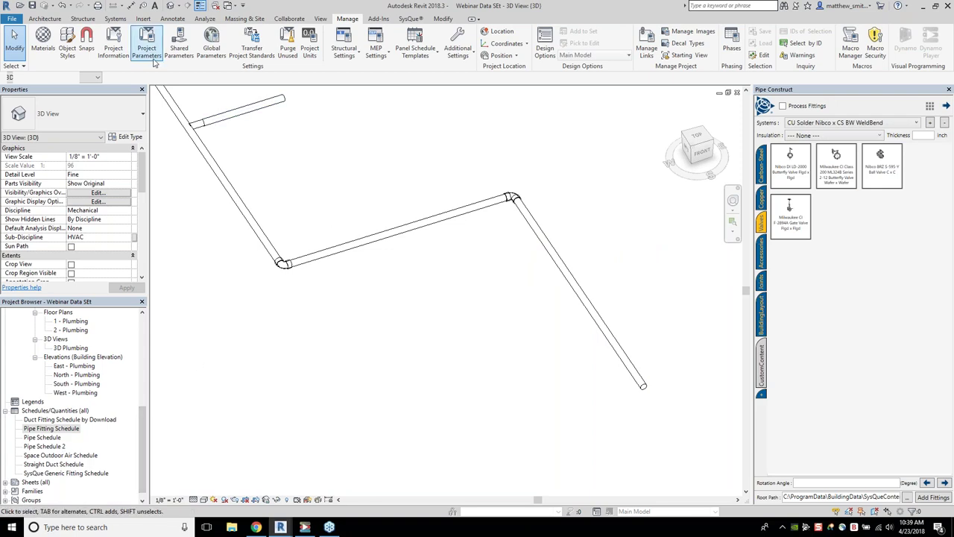
# - Open the Pipe Schedule and examine its Field Trim, Rounded Length and Overall Length columns
pyautogui.click(52, 437)
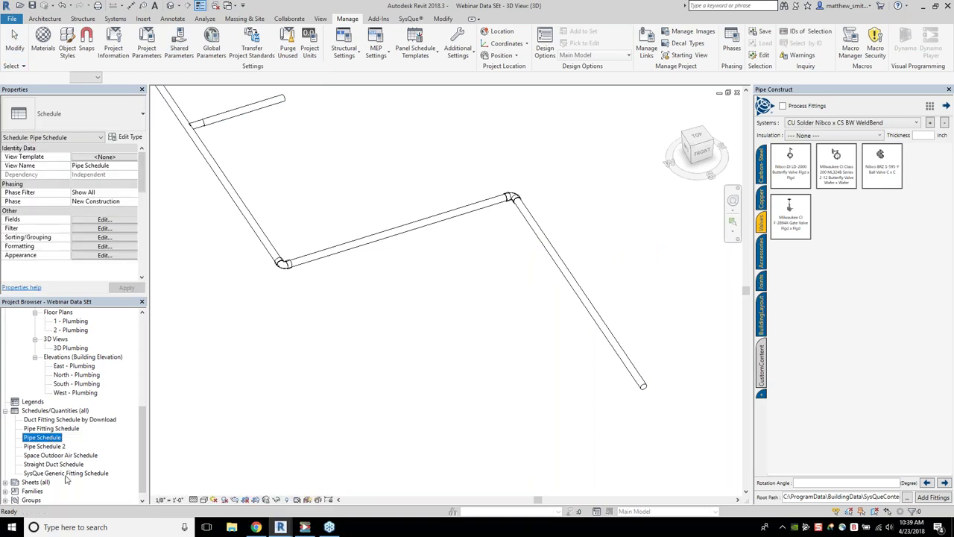
pyautogui.doubleClick(53, 438)
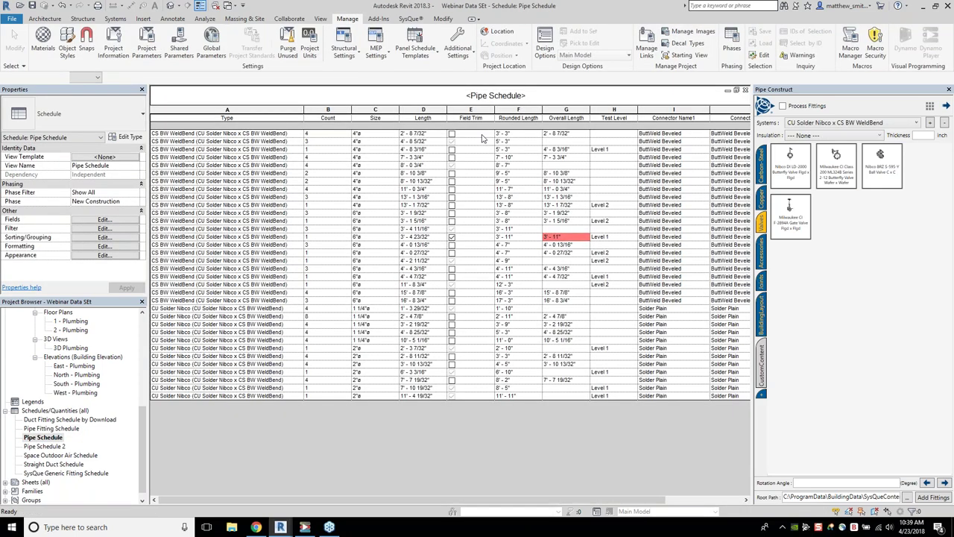
pyautogui.click(477, 112)
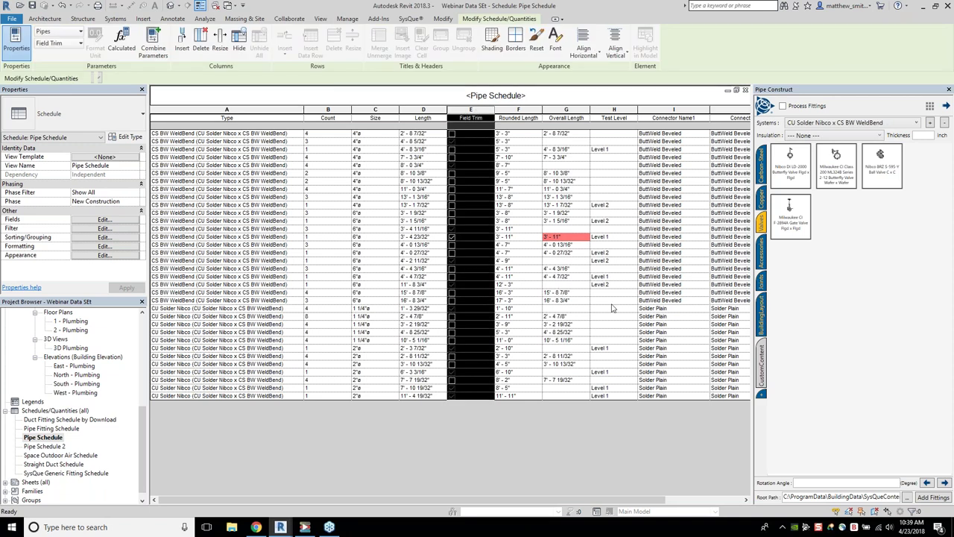
pyautogui.click(581, 206)
pyautogui.click(526, 198)
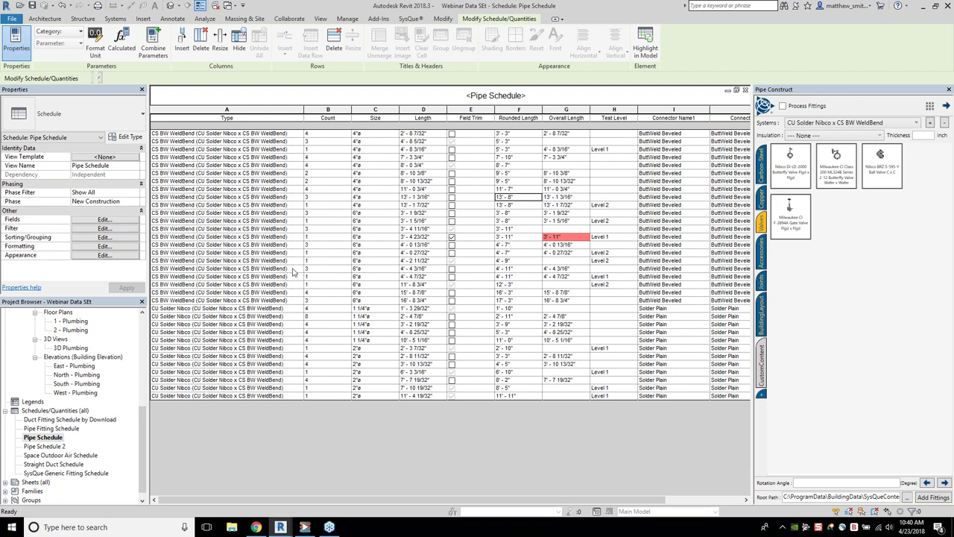
pyautogui.moveTo(143, 442)
pyautogui.mouseDown()
pyautogui.moveTo(143, 406)
pyautogui.moveTo(133, 449)
pyautogui.mouseUp()
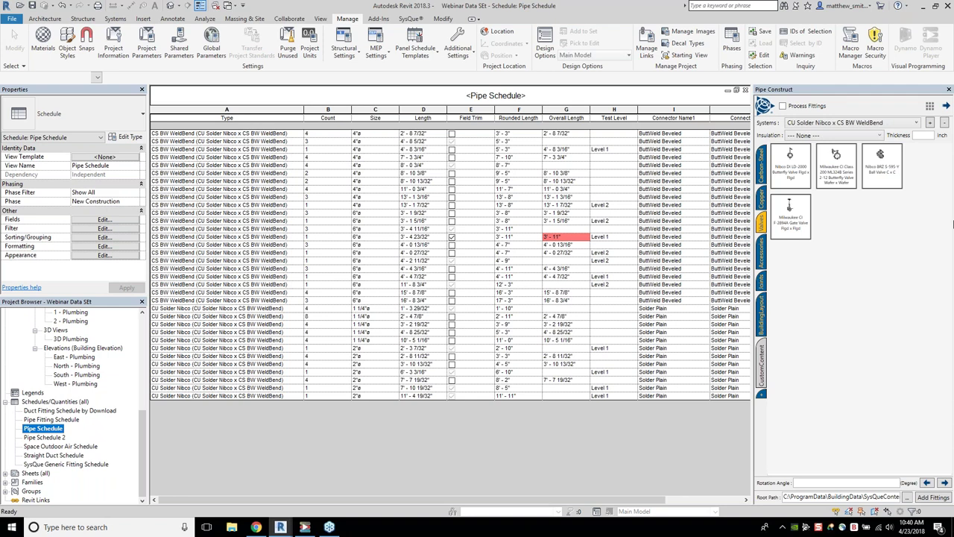
pyautogui.click(942, 191)
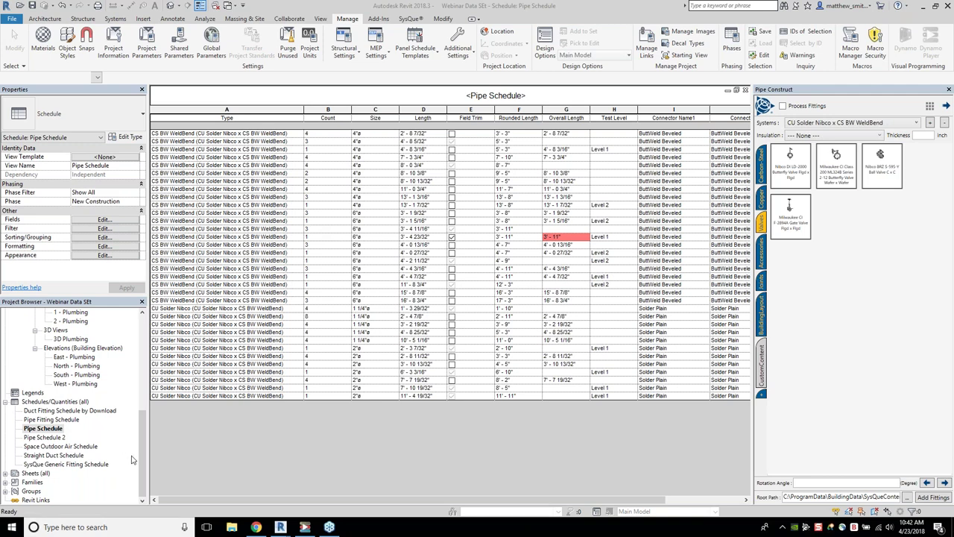
# - Open the 2 - Mech floor plan from the HVAC views
pyautogui.moveTo(142, 459); pyautogui.dragTo(152, 407)
pyautogui.scroll(4, 76, 382)
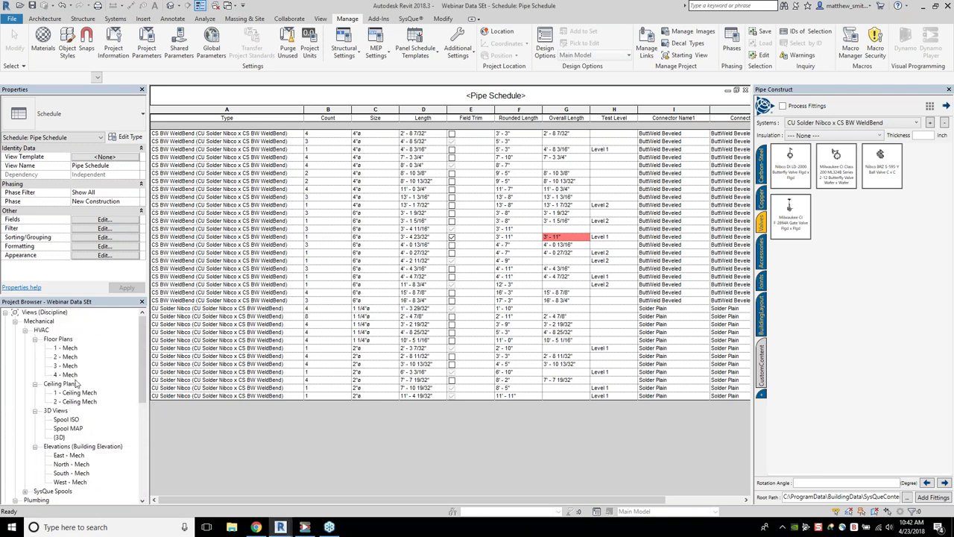
pyautogui.doubleClick(69, 357)
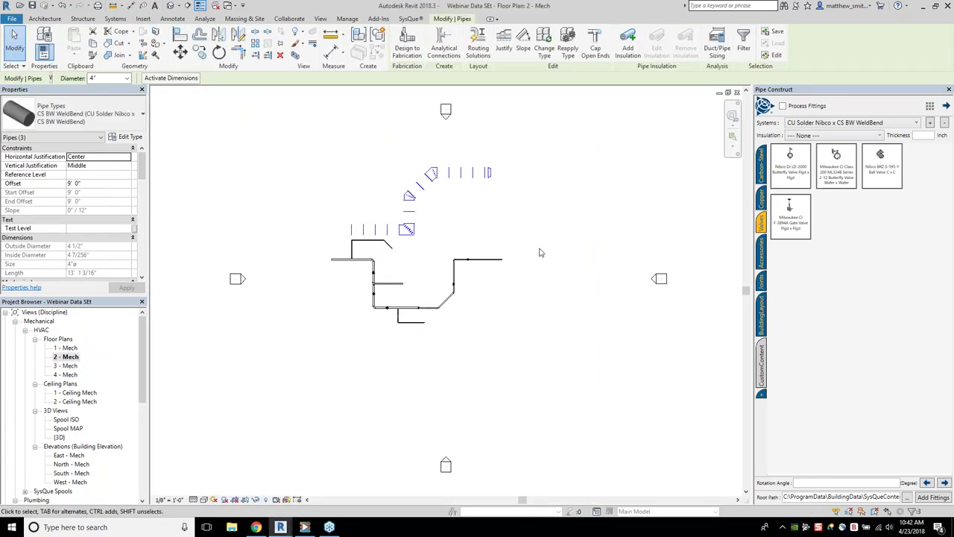
# - Start a pipe in the 2 - Mech floor plan and check which Reference Level it takes
pyautogui.press('p')
pyautogui.press('i')
pyautogui.click(543, 300)
pyautogui.scroll(1, 498, 204)
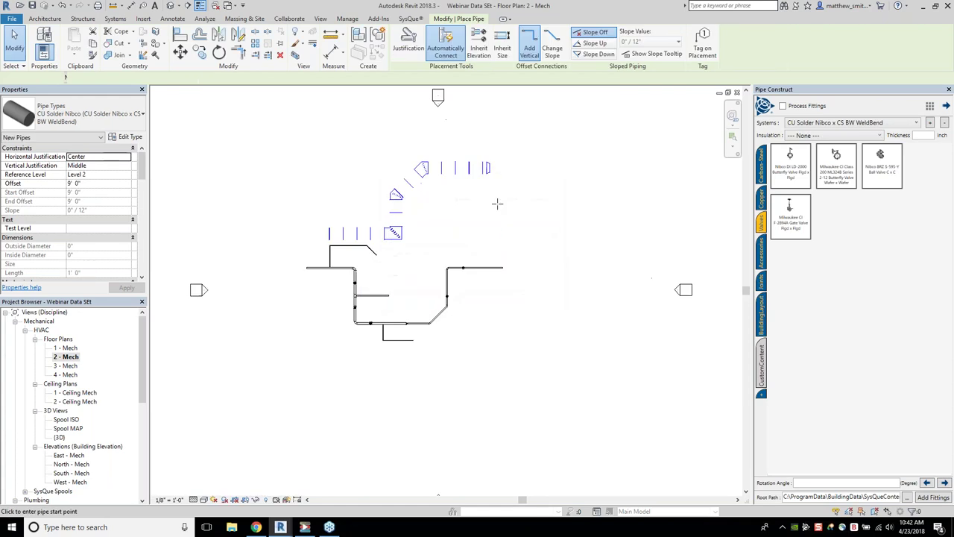
pyautogui.scroll(2, 497, 204)
pyautogui.click(112, 175)
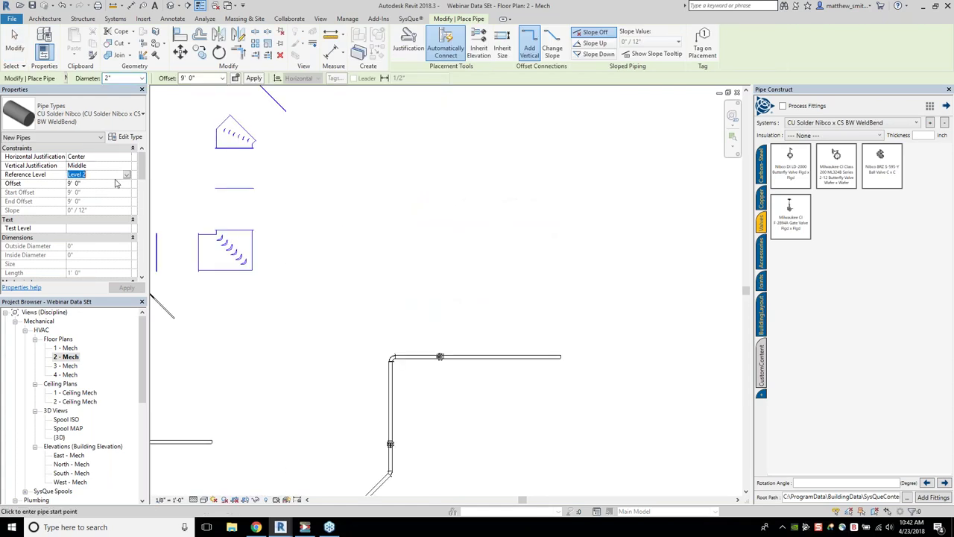
# - Open the 3 - Mech floor plan, start a pipe there and check its Reference Level
pyautogui.doubleClick(65, 365)
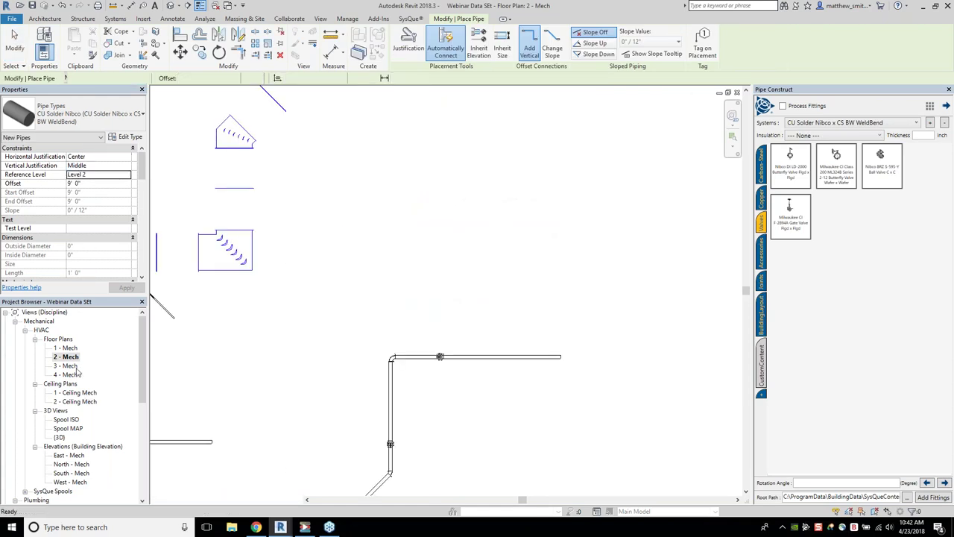
pyautogui.scroll(2, 385, 247)
pyautogui.press('p')
pyautogui.press('i')
pyautogui.click(99, 174)
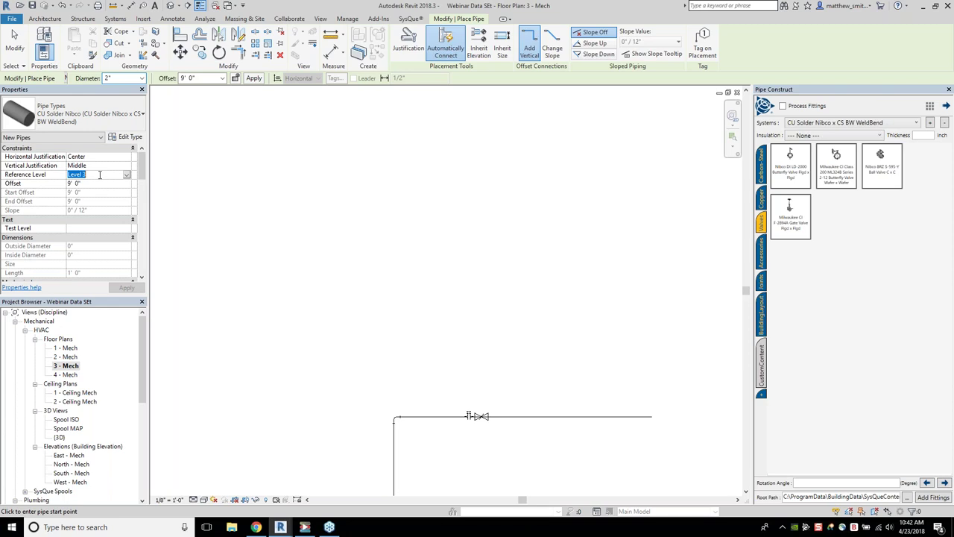
# - Open the 1 - Mech floor plan and draw a 2" vertical pipe from 9' 0" up to a 60' 0" offset, right of the ductwork
pyautogui.doubleClick(68, 348)
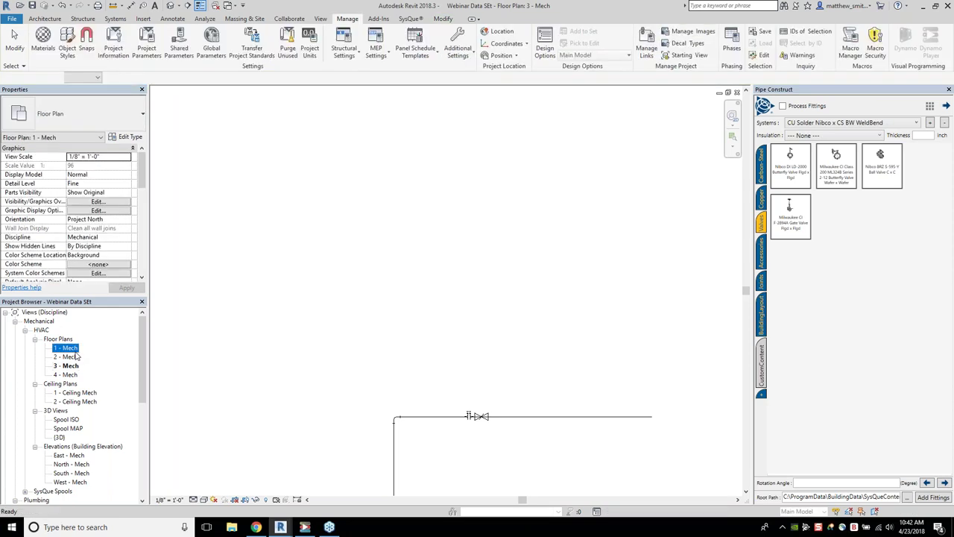
pyautogui.scroll(-3, 440, 299)
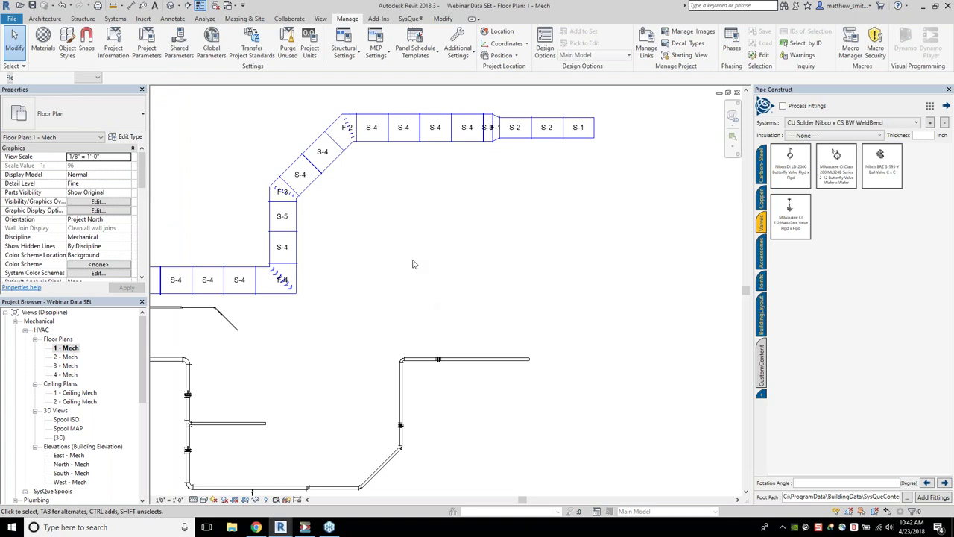
pyautogui.press('i')
pyautogui.scroll(5, 406, 261)
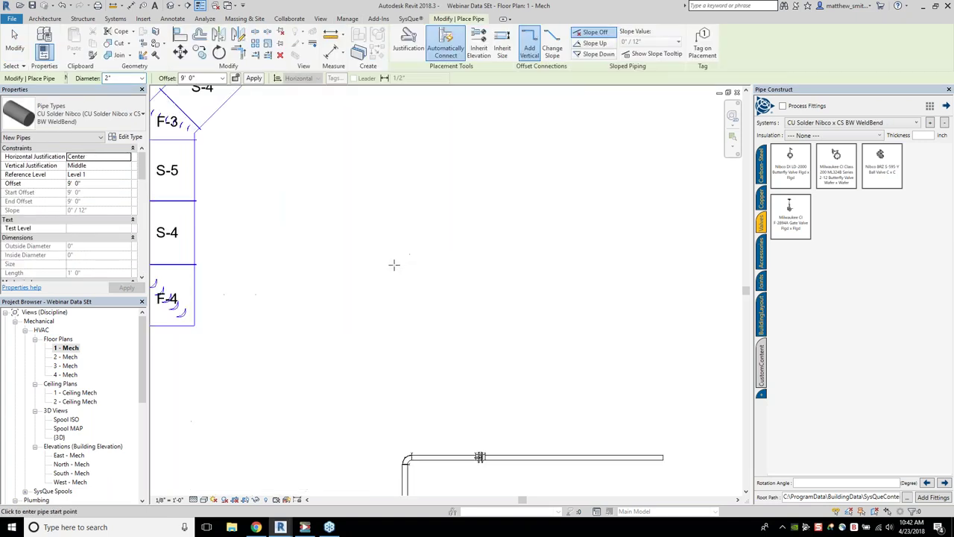
pyautogui.click(363, 290)
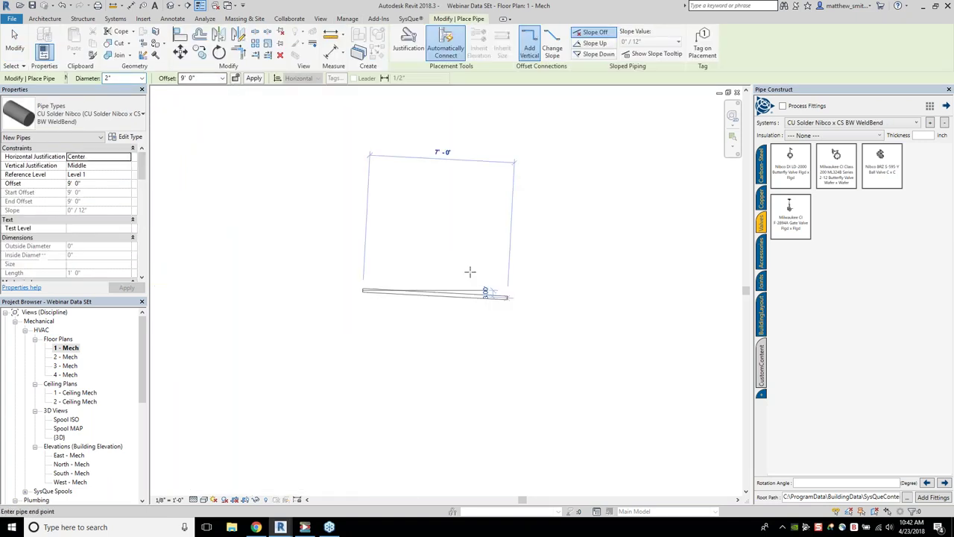
pyautogui.click(209, 80)
pyautogui.write('60')
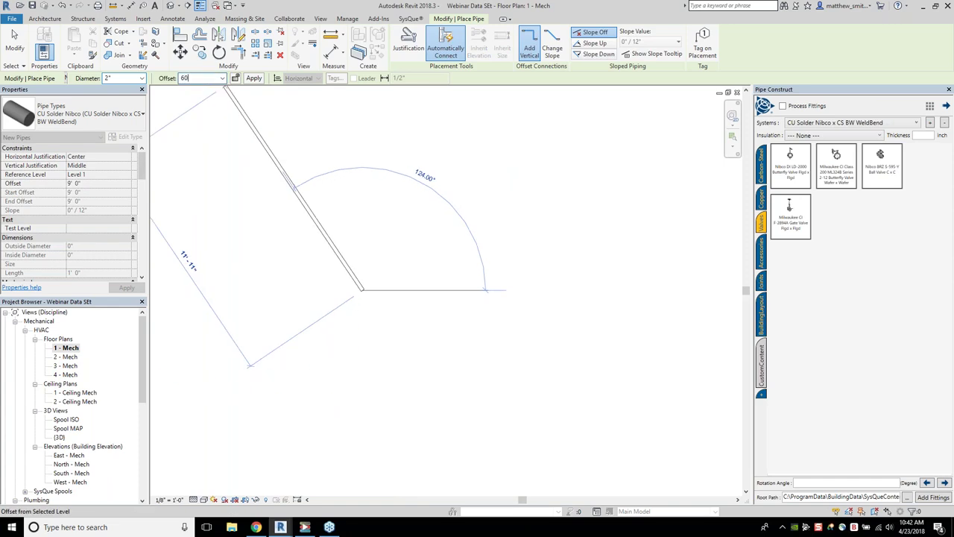
pyautogui.click(253, 78)
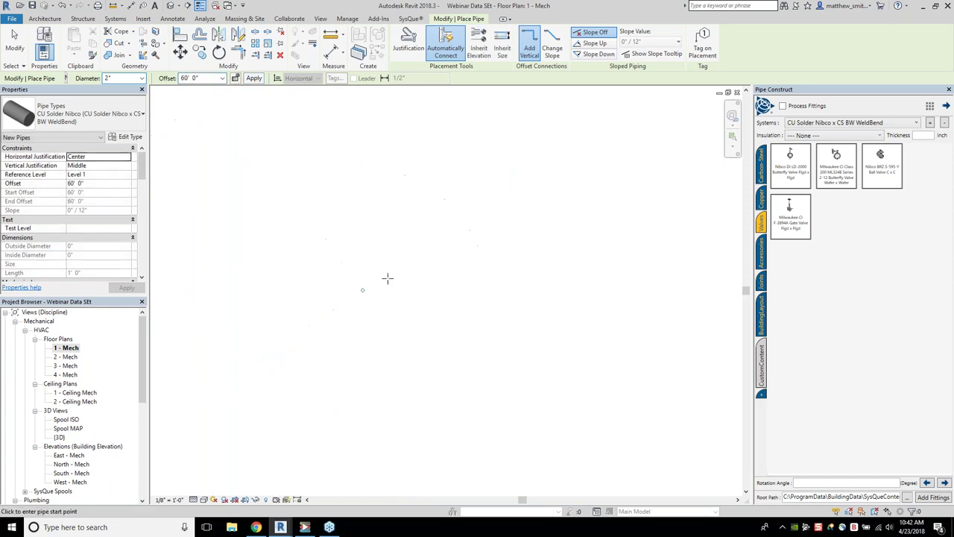
pyautogui.press('Escape')
pyautogui.press('Escape')
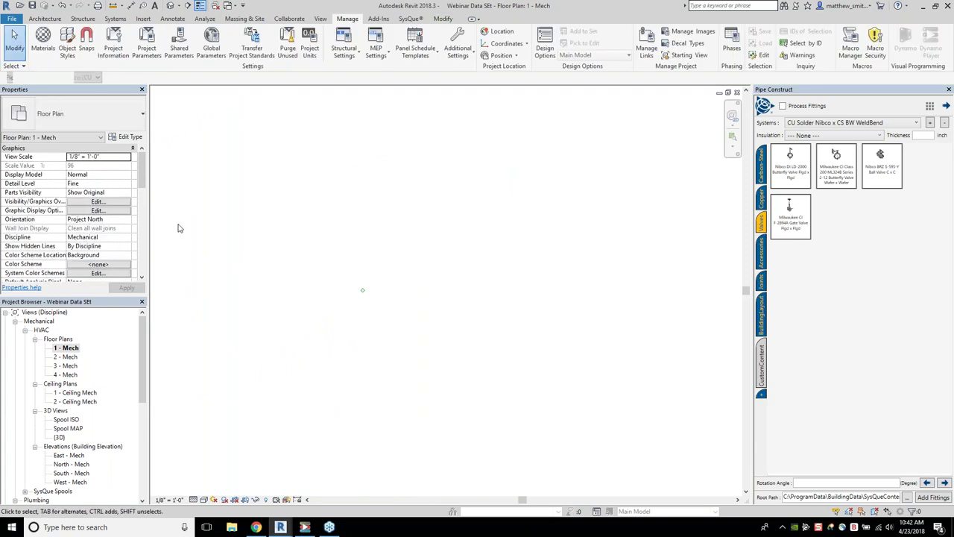
# - Open the 3D view, select the new vertical pipe and check its Reference Level and its extent down to the lower end
pyautogui.press('3')
pyautogui.press('d')
pyautogui.scroll(-3, 426, 213)
pyautogui.scroll(5, 426, 212)
pyautogui.click(430, 267)
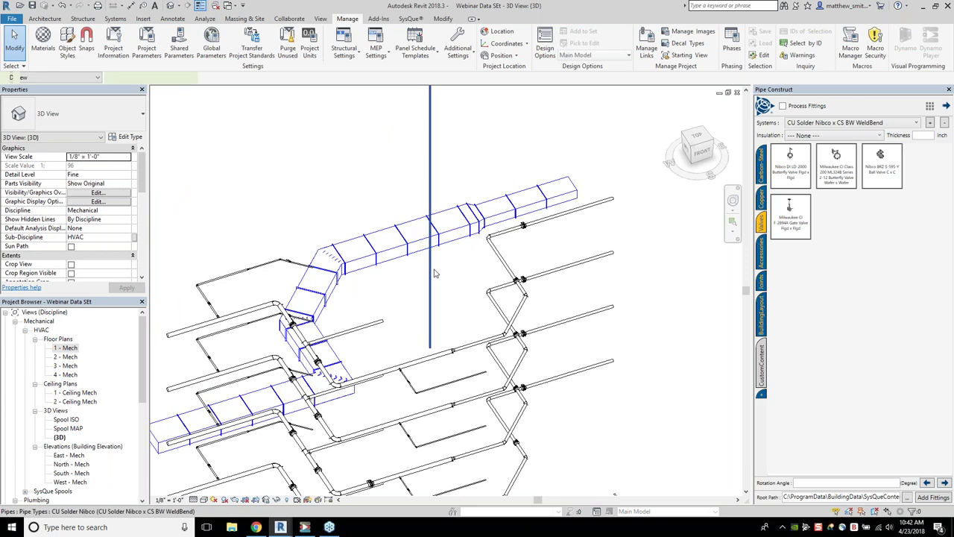
pyautogui.scroll(2, 430, 267)
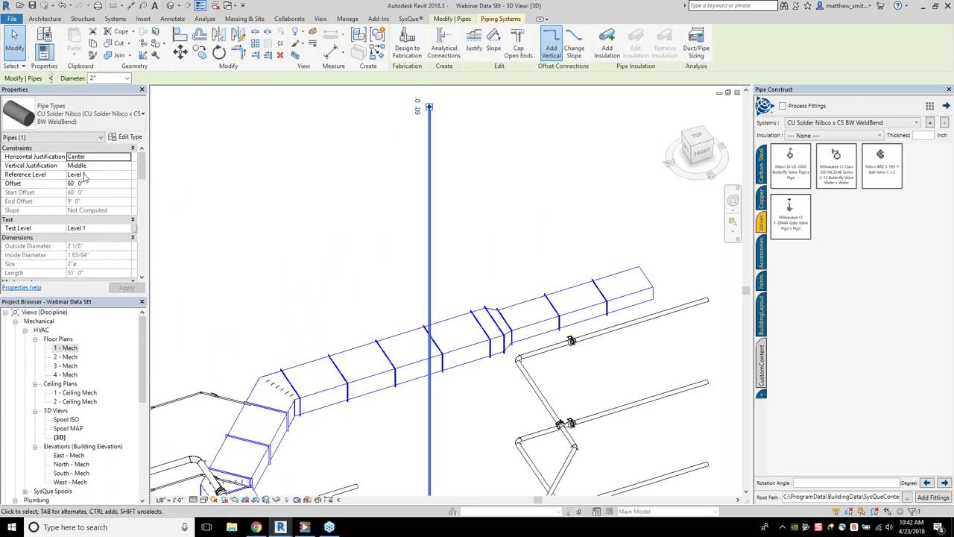
pyautogui.click(112, 177)
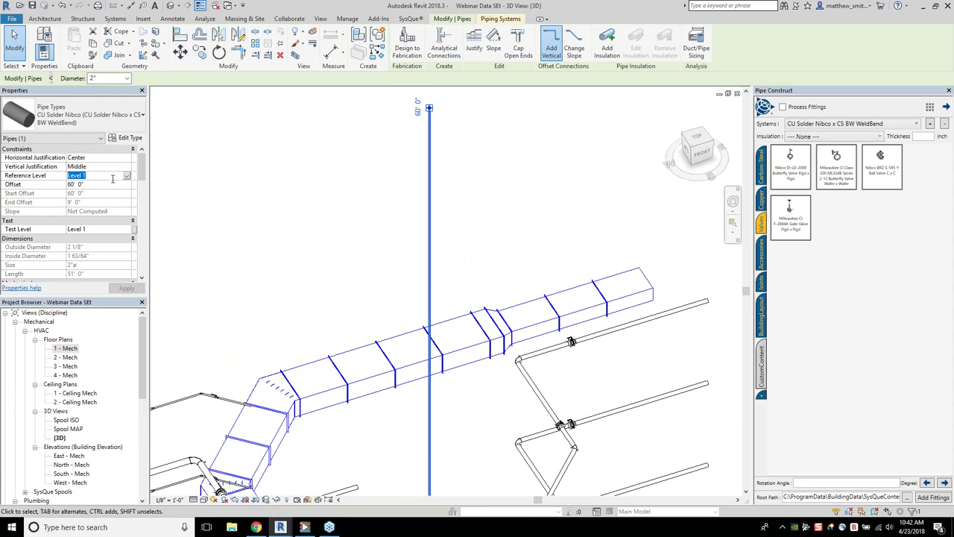
pyautogui.moveTo(440, 335); pyautogui.dragTo(440, 216, button='middle')
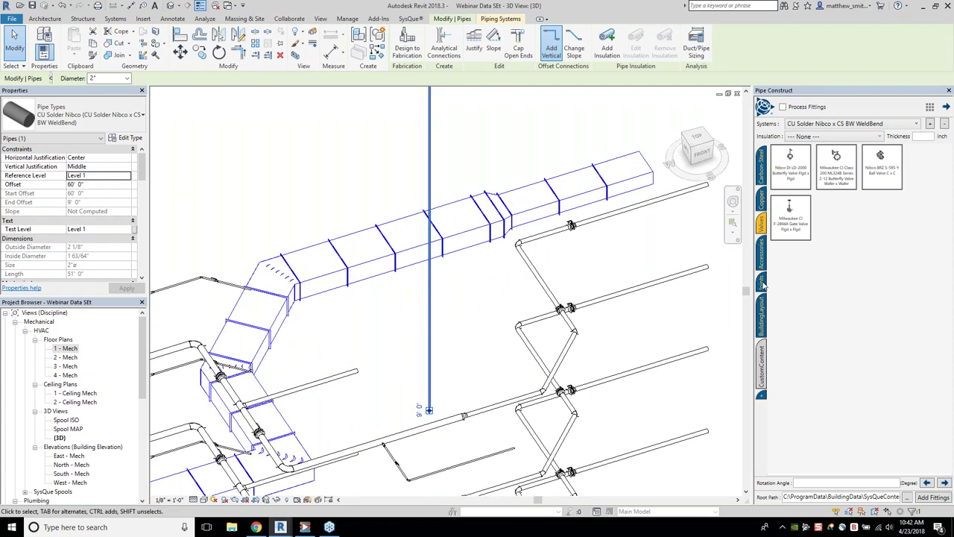
# - Split the riser into three segments with two Nibco CU 600 RS couplings
pyautogui.click(762, 205)
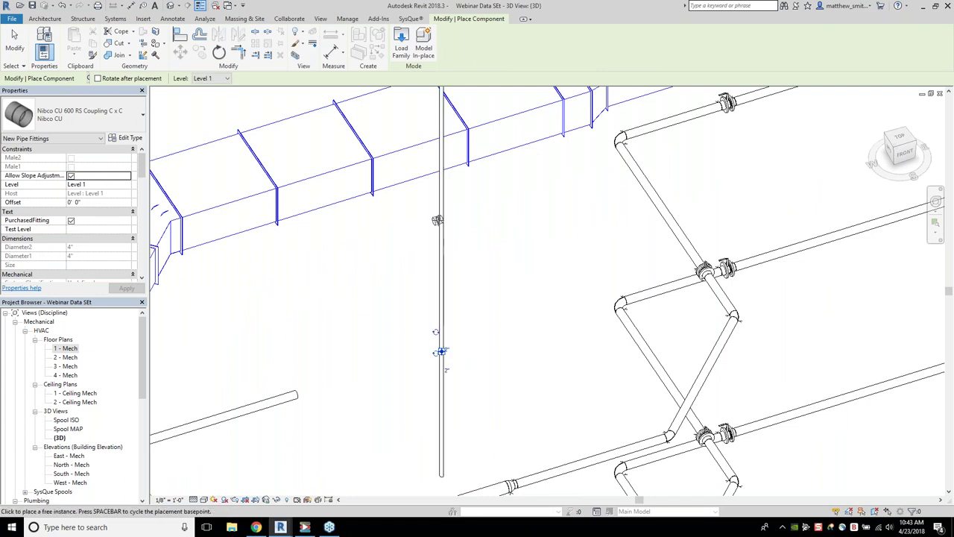
pyautogui.click(441, 218)
pyautogui.press('Escape')
pyautogui.press('Escape')
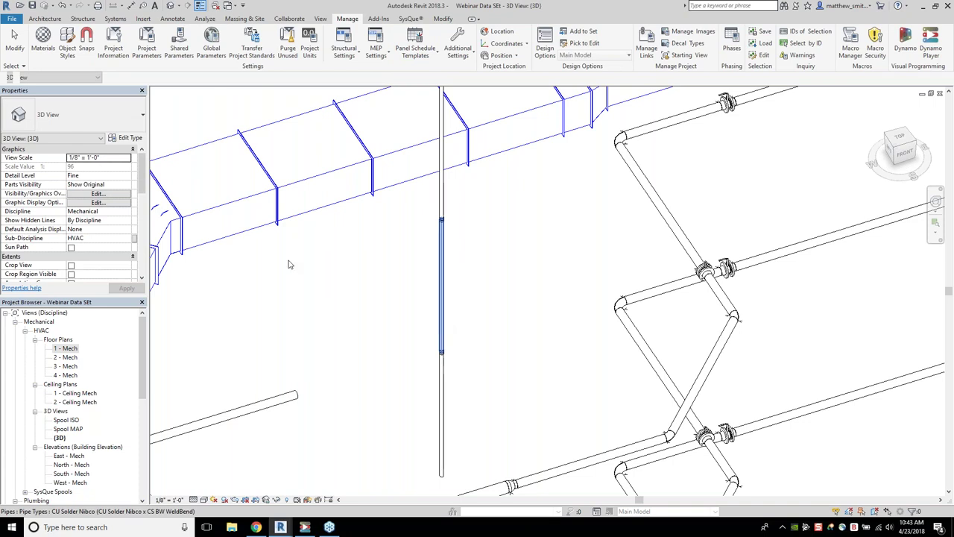
pyautogui.click(448, 367)
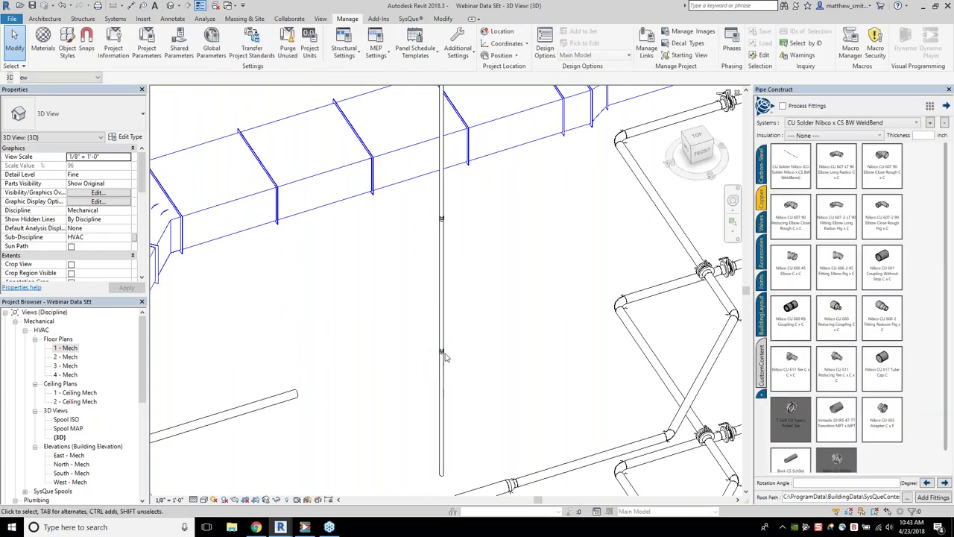
# - Set the Reference Level of the riser's middle segment to Level 2
pyautogui.click(442, 299)
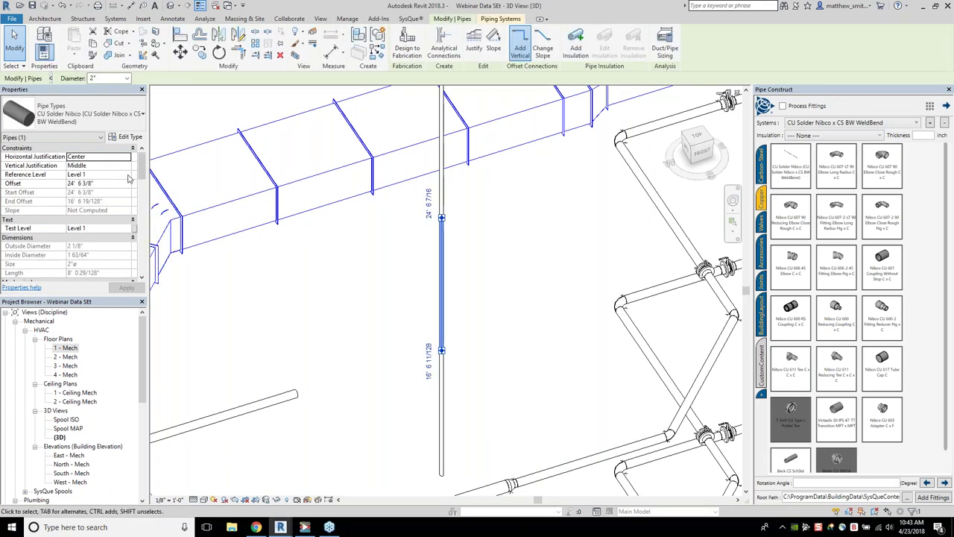
pyautogui.click(129, 179)
pyautogui.click(97, 194)
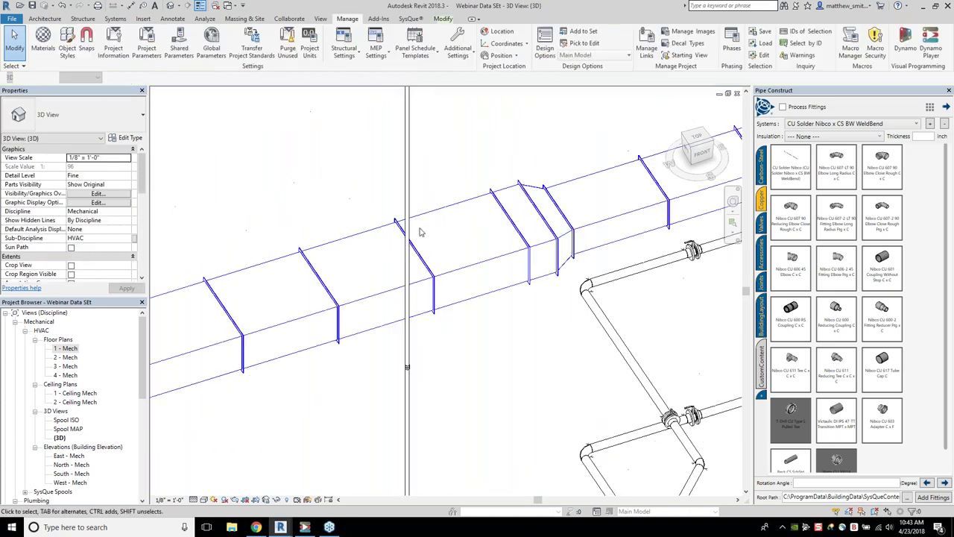
# - Set the Reference Level of the riser's upper segment to Level 3
pyautogui.click(407, 223)
pyautogui.click(132, 179)
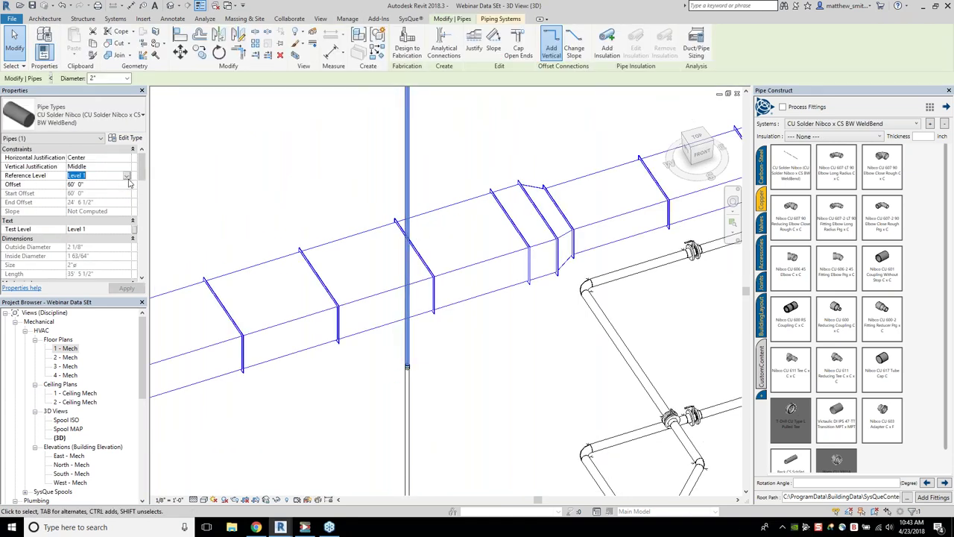
pyautogui.click(128, 178)
pyautogui.click(82, 201)
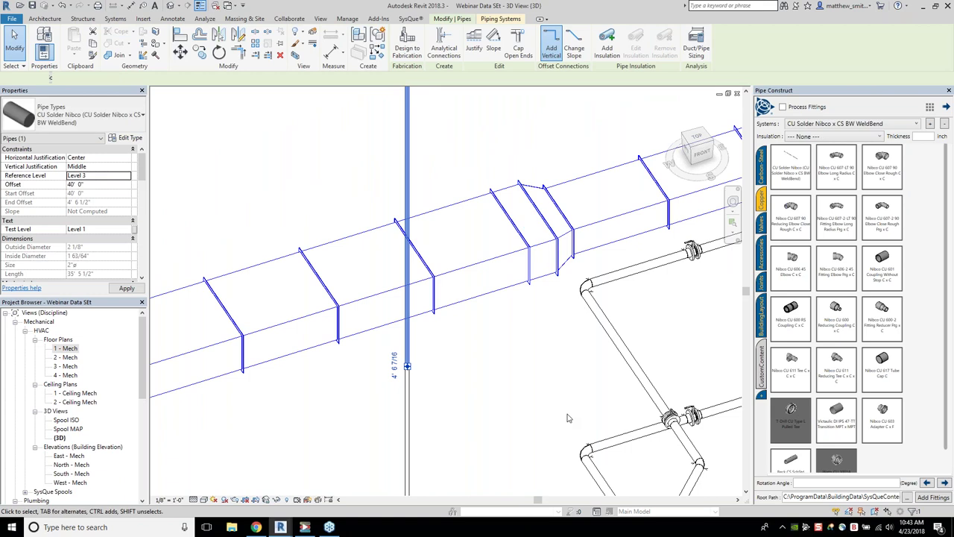
pyautogui.moveTo(567, 418); pyautogui.dragTo(554, 408, button='middle')
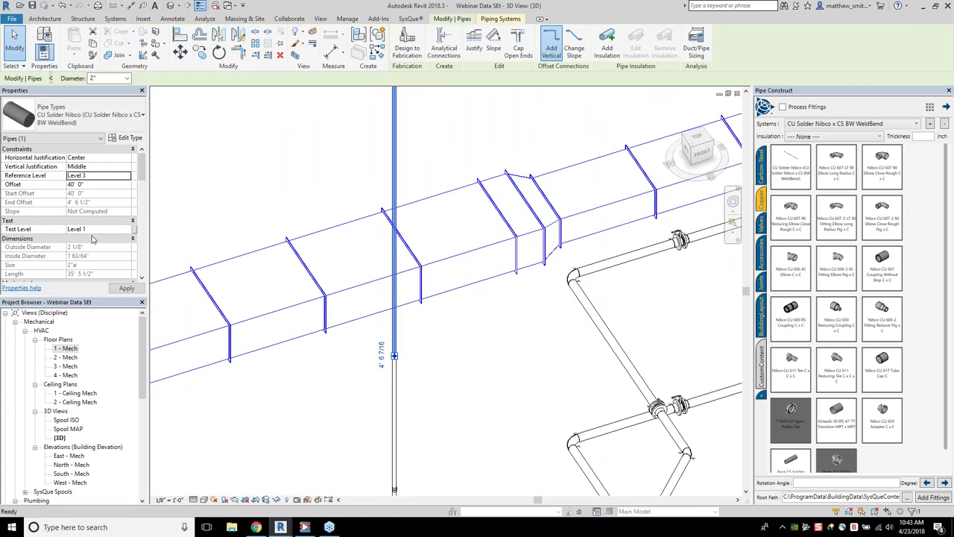
pyautogui.scroll(-2, 492, 299)
pyautogui.moveTo(436, 466); pyautogui.dragTo(404, 380, button='middle')
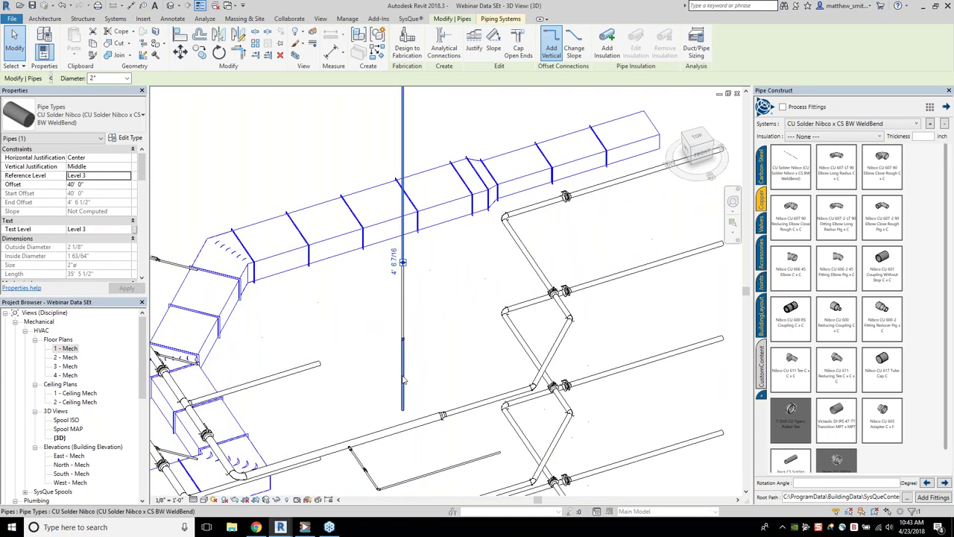
# - Close the Dynamo editor and run the Write Level and Reference Level to Test Level Parameter script in Dynamo Player
pyautogui.click(305, 527)
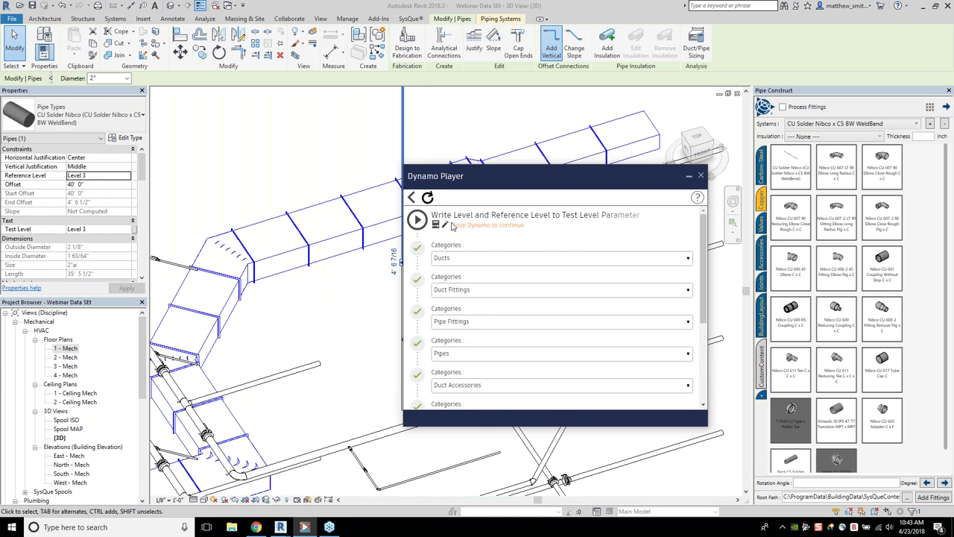
pyautogui.click(414, 199)
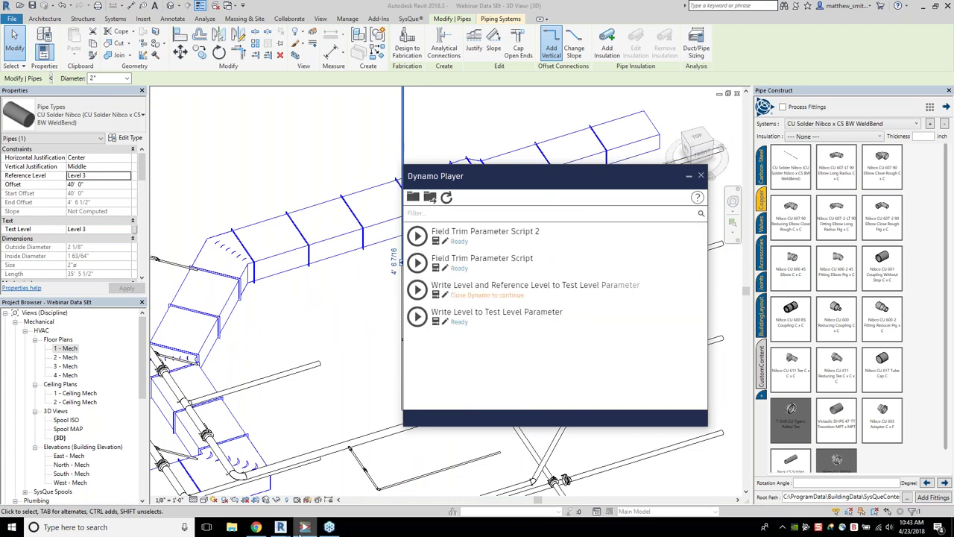
pyautogui.click(304, 527)
pyautogui.click(304, 527)
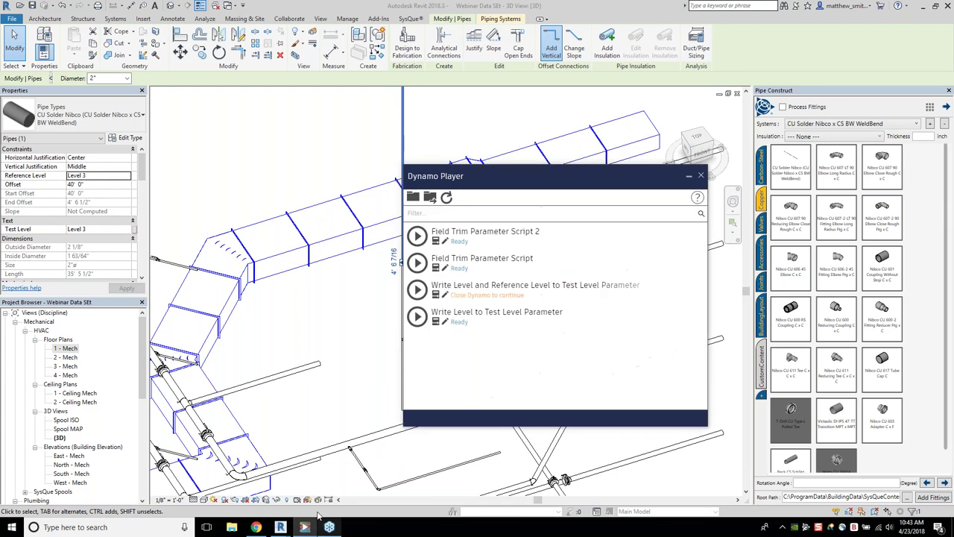
pyautogui.rightClick(304, 527)
pyautogui.click(280, 527)
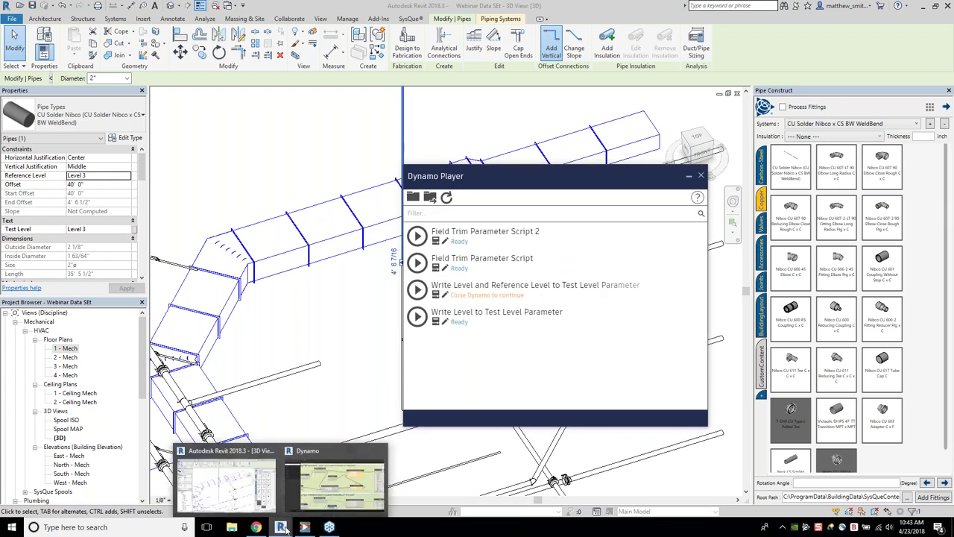
pyautogui.click(380, 451)
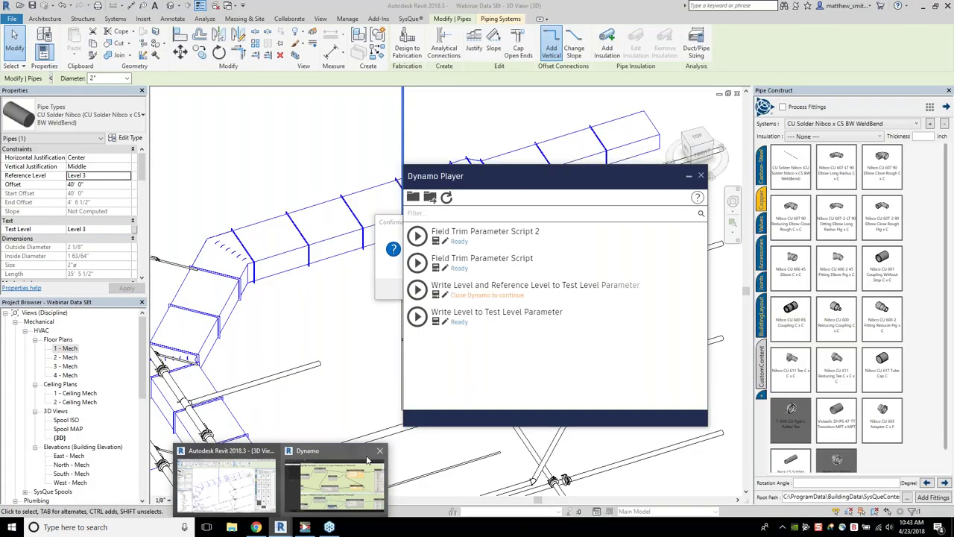
pyautogui.click(366, 457)
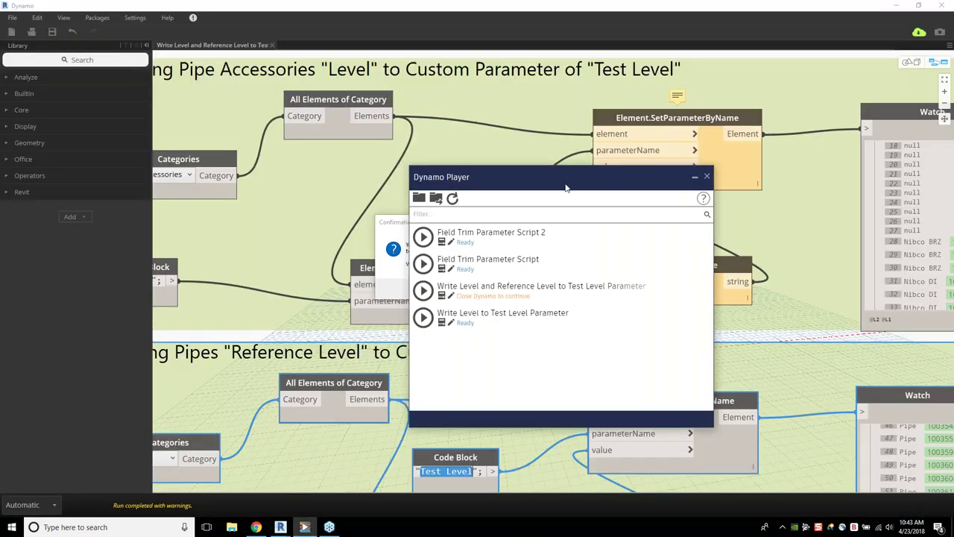
pyautogui.click(511, 289)
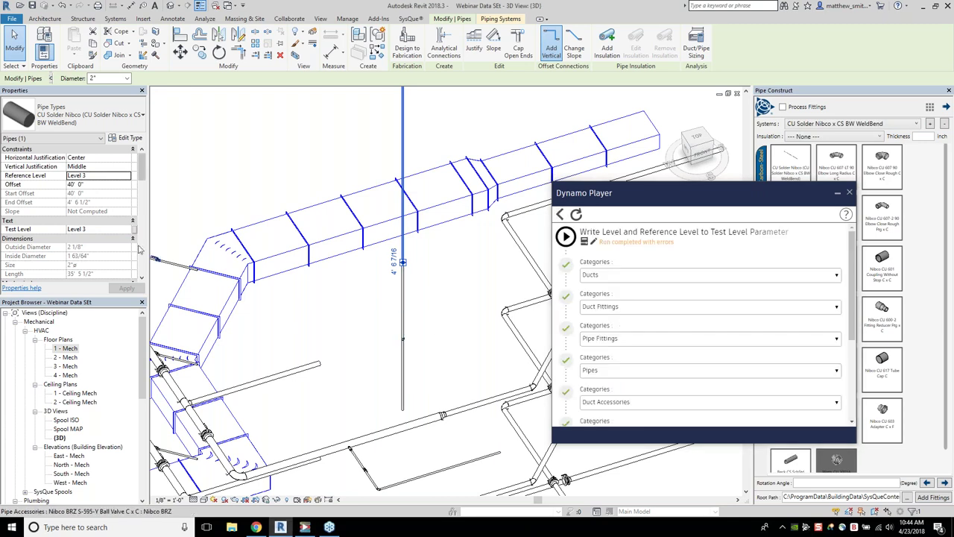
# - Select the riser's middle and lower segments in turn and compare their Reference Level with their Test Level
pyautogui.click(397, 298)
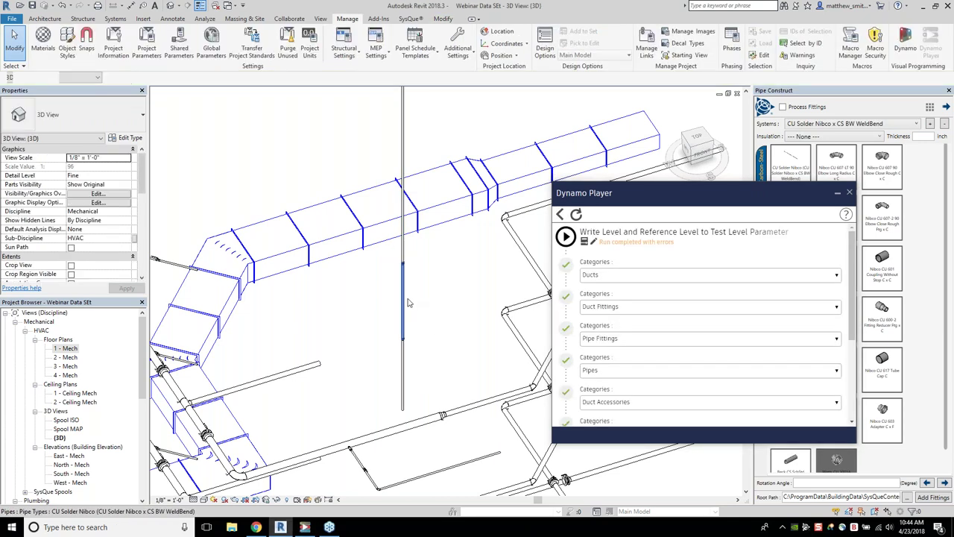
pyautogui.click(402, 306)
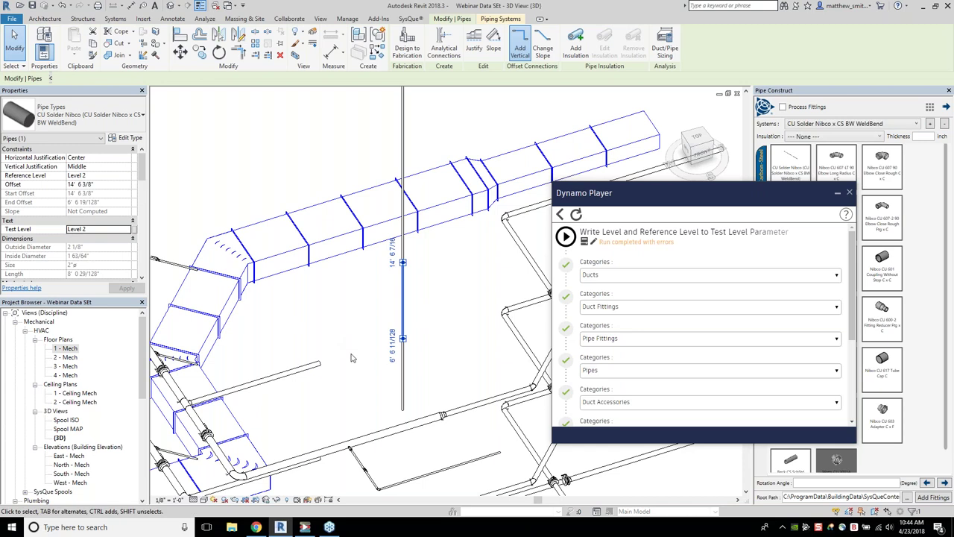
pyautogui.click(403, 373)
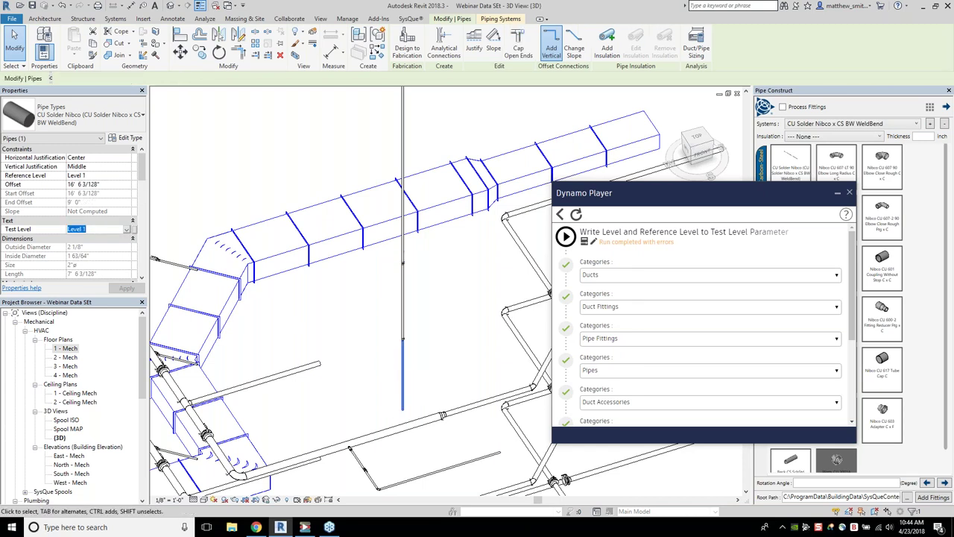
pyautogui.click(107, 169)
pyautogui.click(109, 176)
pyautogui.press('Return')
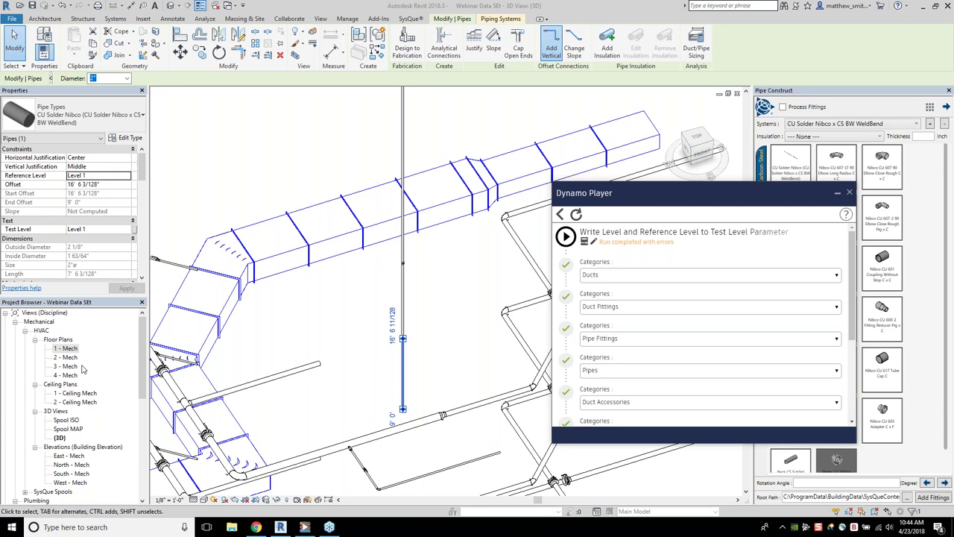
# - Create a new building components schedule for the Pipes category, named Pipe Schedule 3, in the New Construction phase
pyautogui.moveTo(141, 368); pyautogui.dragTo(135, 402)
pyautogui.scroll(-6, 90, 418)
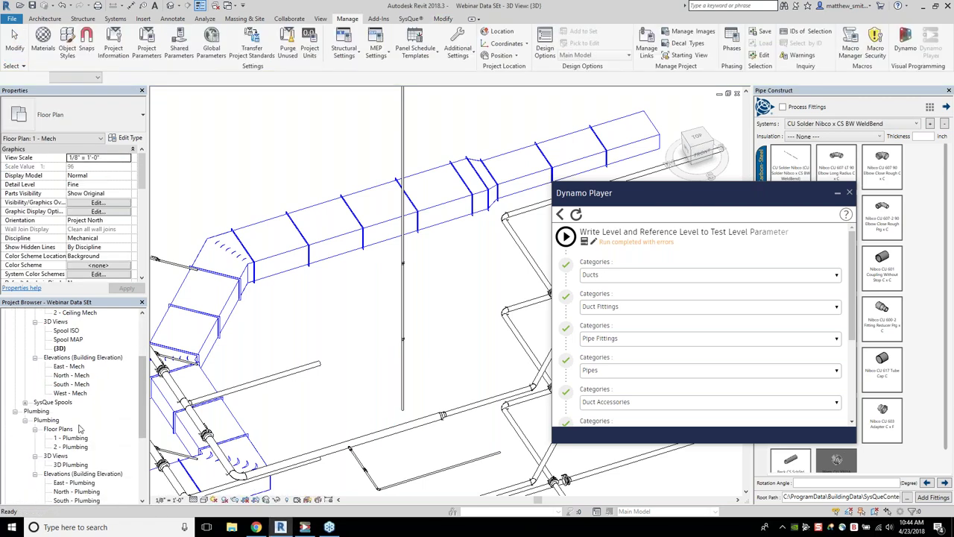
pyautogui.click(64, 402)
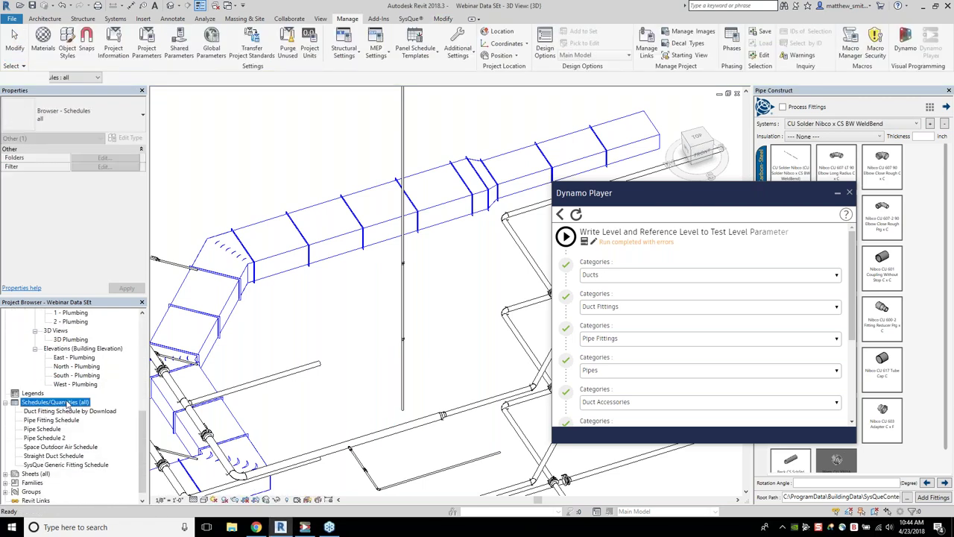
pyautogui.rightClick(66, 403)
pyautogui.click(166, 281)
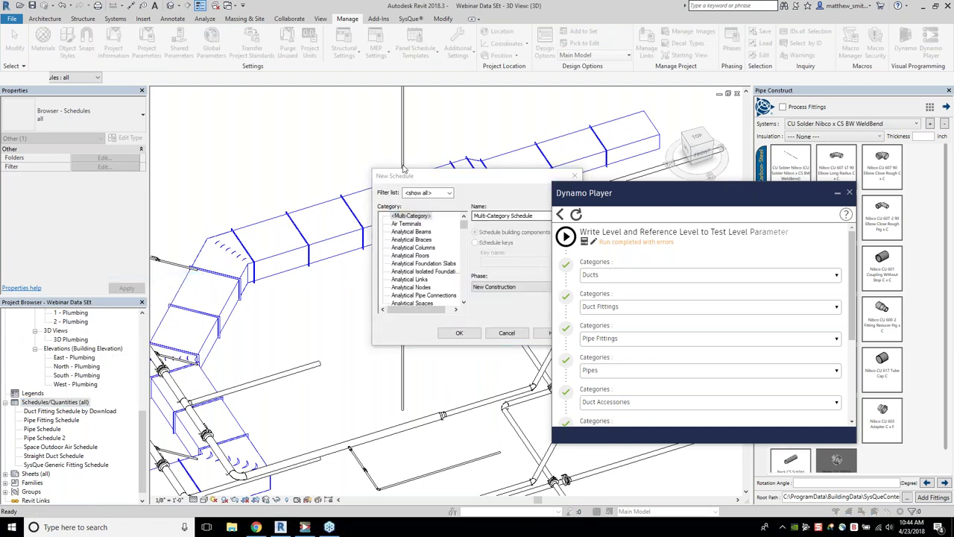
pyautogui.moveTo(410, 180); pyautogui.dragTo(238, 147)
pyautogui.click(257, 228)
pyautogui.scroll(-10, 253, 235)
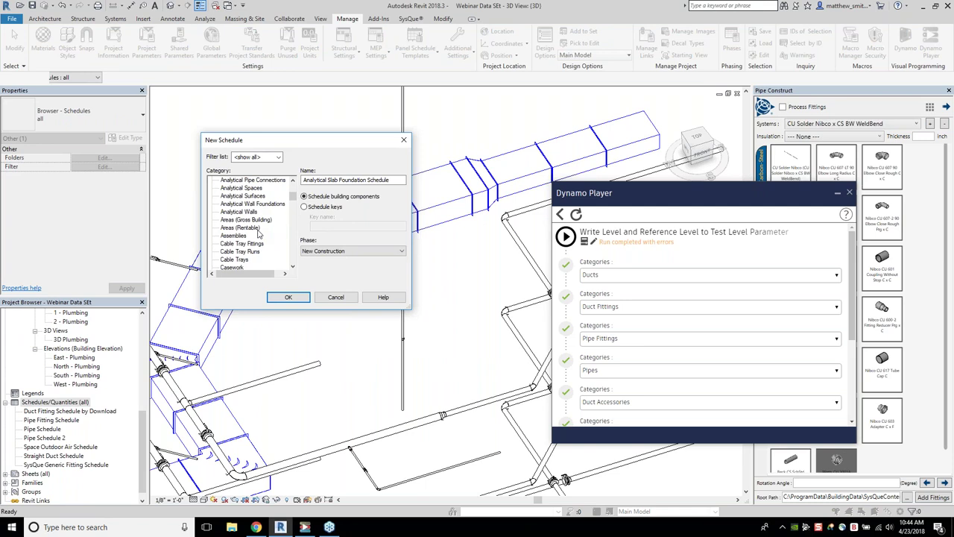
pyautogui.scroll(-1, 252, 237)
pyautogui.click(259, 237)
pyautogui.press('p')
pyautogui.scroll(-3, 256, 227)
pyautogui.click(227, 219)
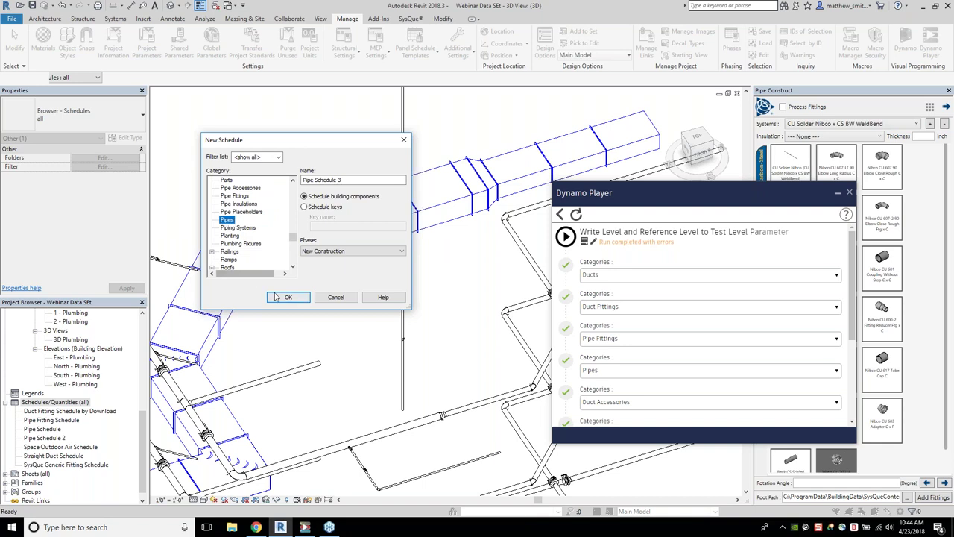
pyautogui.click(288, 297)
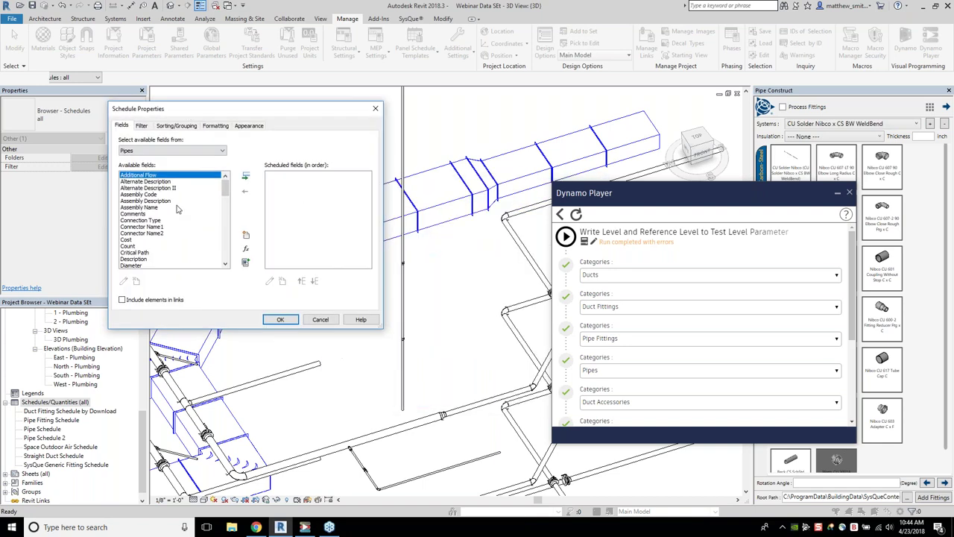
# - Add the Type and Size fields to the pipe schedule's scheduled fields, in that order
pyautogui.click(172, 207)
pyautogui.scroll(-10, 170, 226)
pyautogui.click(165, 233)
pyautogui.scroll(1, 165, 231)
pyautogui.scroll(-1, 149, 254)
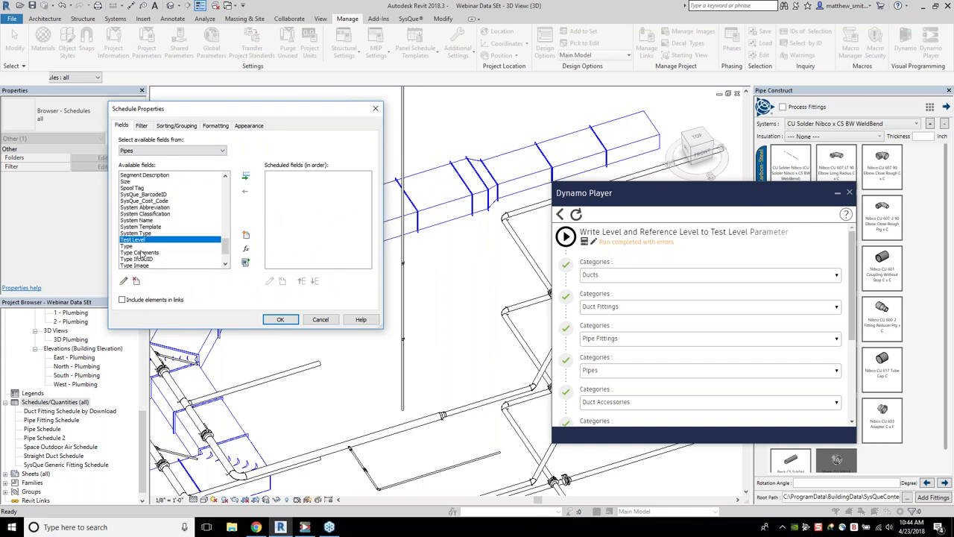
pyautogui.doubleClick(142, 246)
pyautogui.scroll(8, 161, 225)
pyautogui.scroll(-4, 160, 225)
pyautogui.scroll(-4, 144, 233)
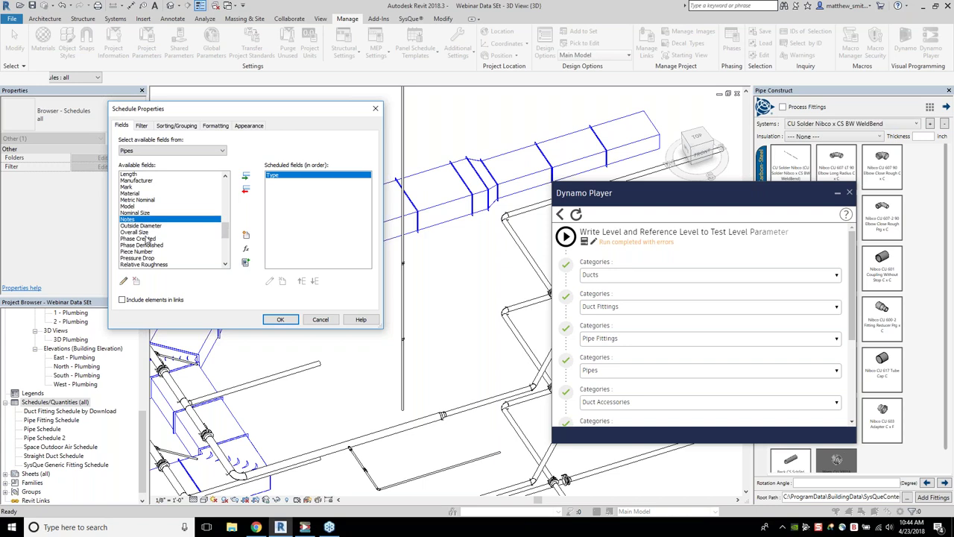
pyautogui.click(146, 240)
pyautogui.doubleClick(145, 242)
# - Add the Length field to the pipe schedule after Size
pyautogui.scroll(9, 153, 247)
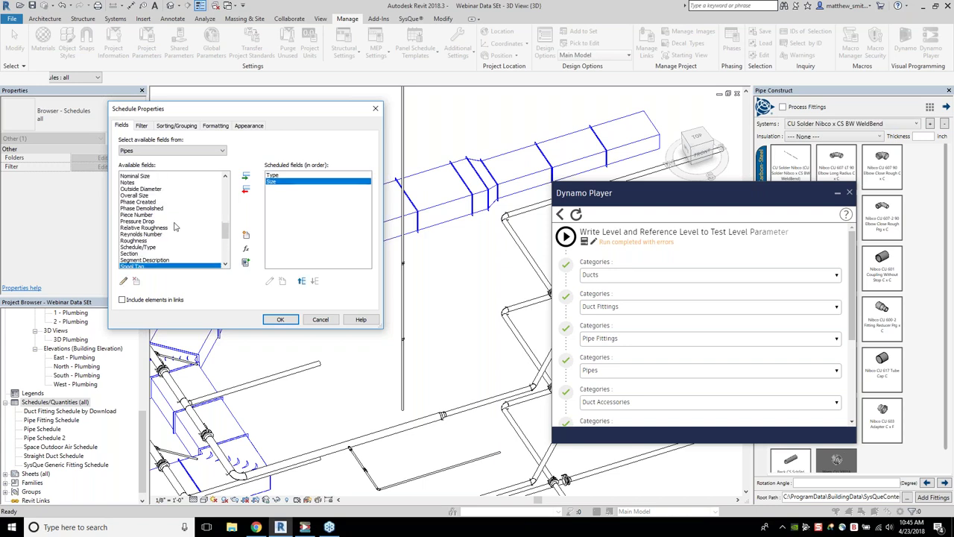
pyautogui.scroll(-2, 159, 250)
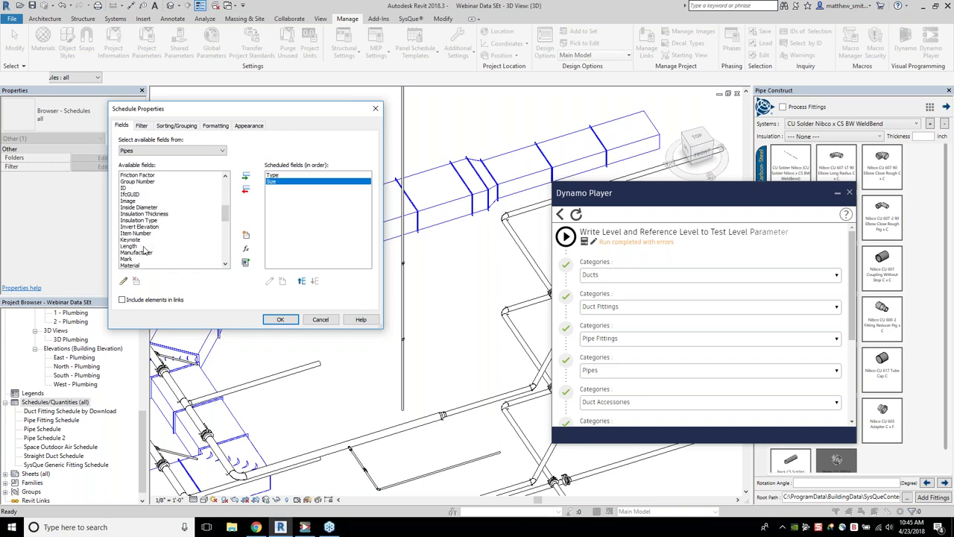
pyautogui.click(149, 246)
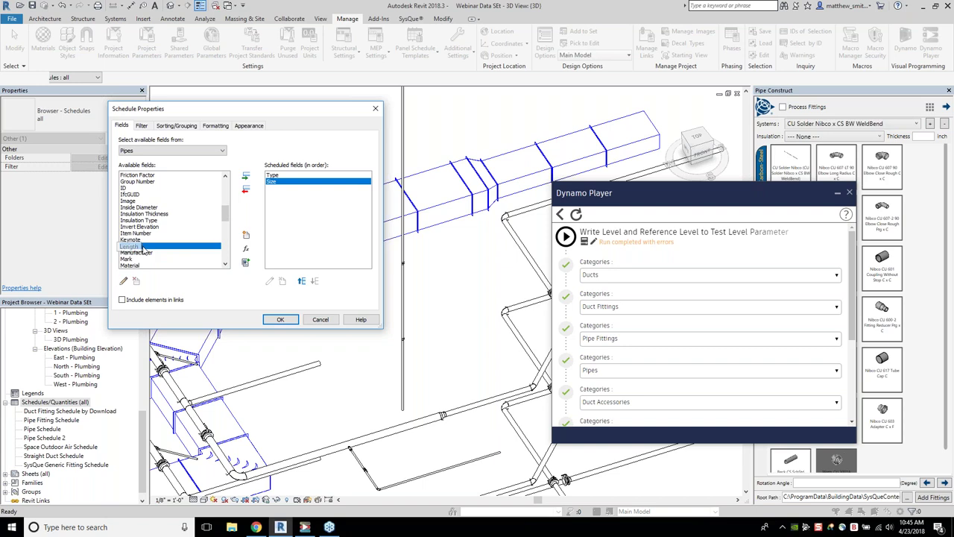
pyautogui.click(245, 176)
pyautogui.click(222, 224)
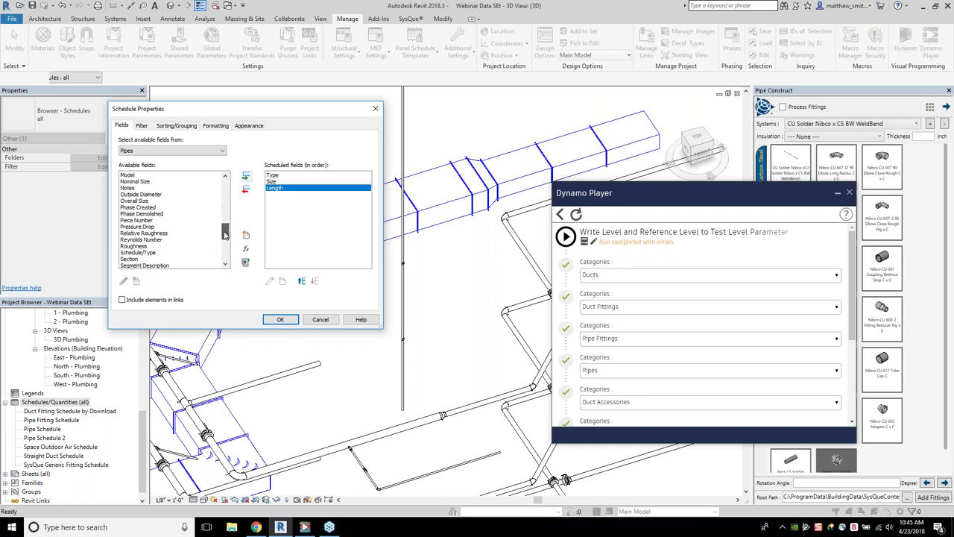
pyautogui.scroll(1, 226, 236)
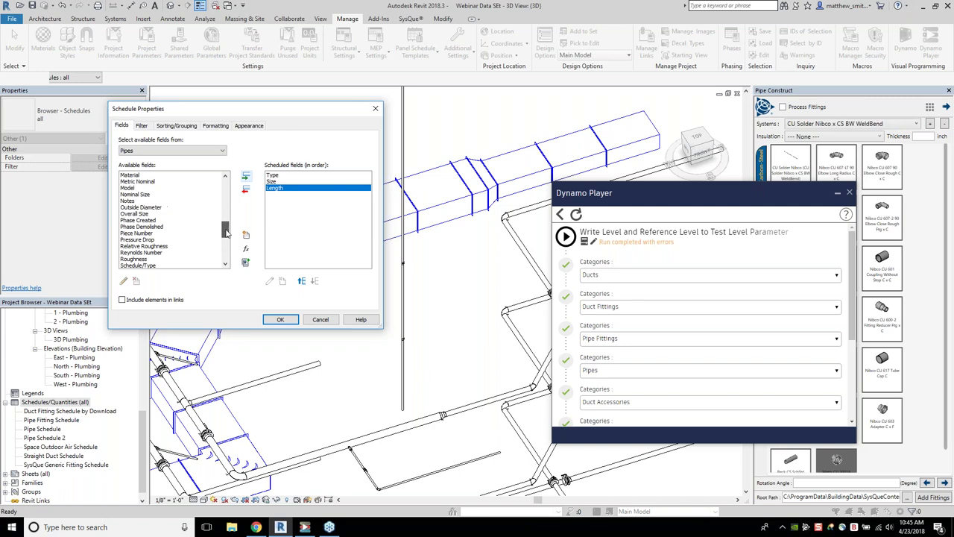
pyautogui.scroll(4, 227, 231)
pyautogui.click(172, 240)
pyautogui.keyDown('shift'); pyautogui.click(290, 181); pyautogui.keyUp('shift')
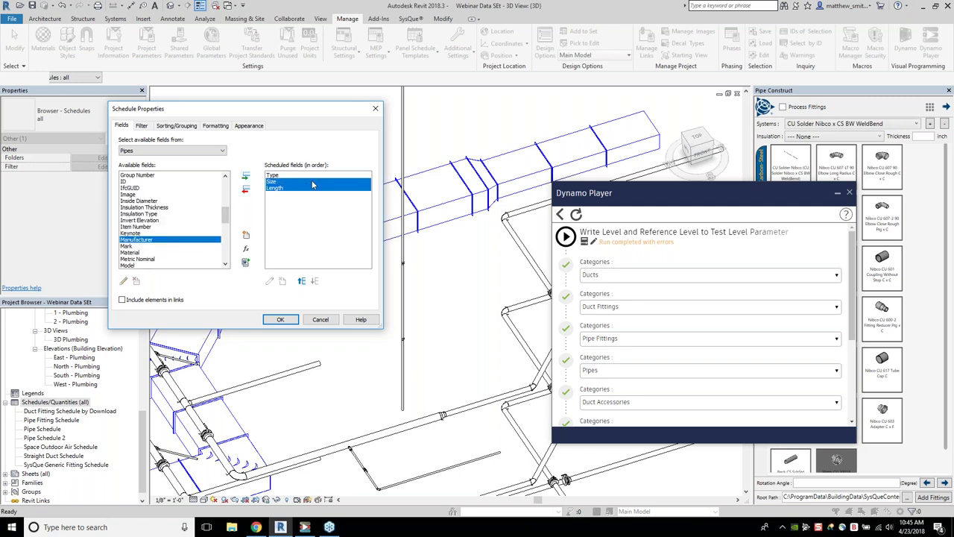
pyautogui.click(303, 181)
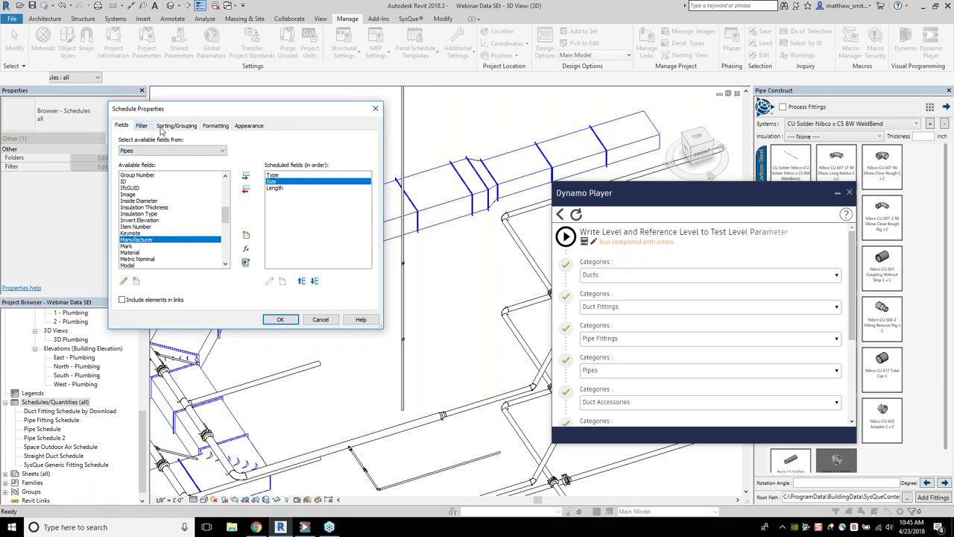
# - Sort the pipe schedule by Type, Size and Length in ascending order, turn off itemizing every instance, and generate the schedule
pyautogui.click(170, 126)
pyautogui.click(195, 142)
pyautogui.click(199, 155)
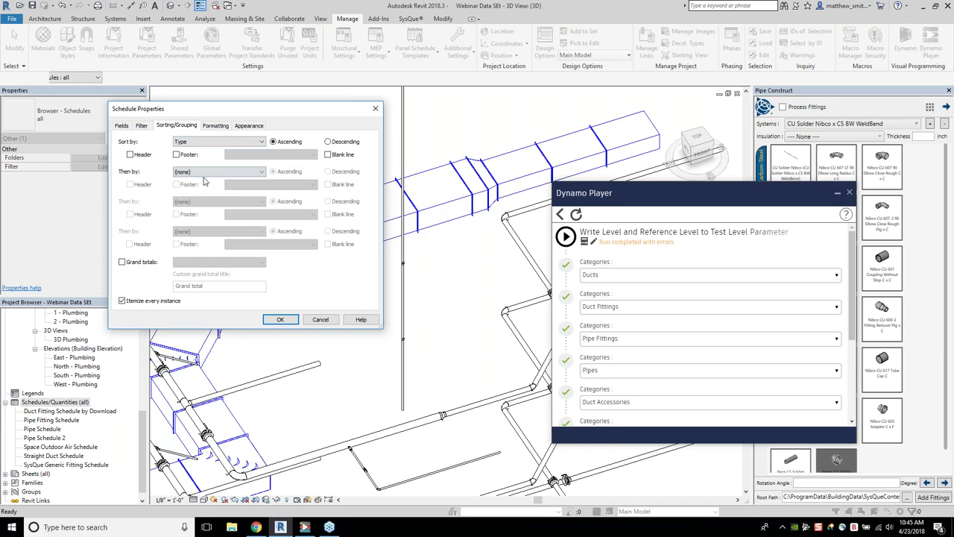
pyautogui.click(210, 173)
pyautogui.click(201, 194)
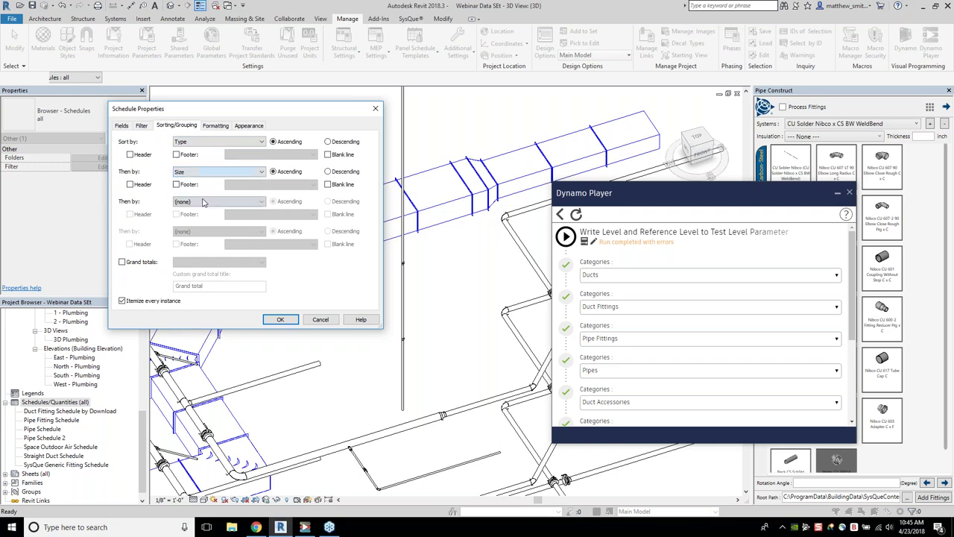
pyautogui.click(205, 202)
pyautogui.click(195, 230)
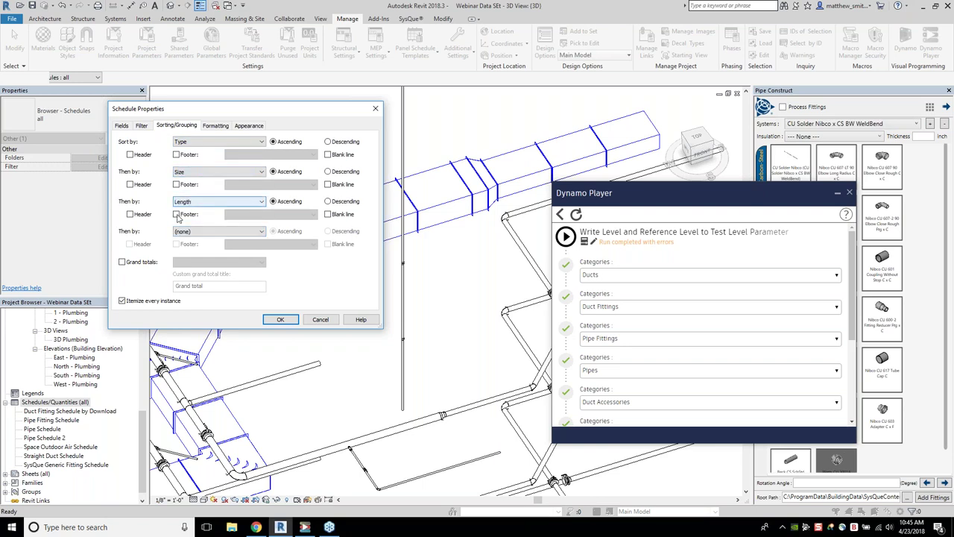
pyautogui.click(157, 302)
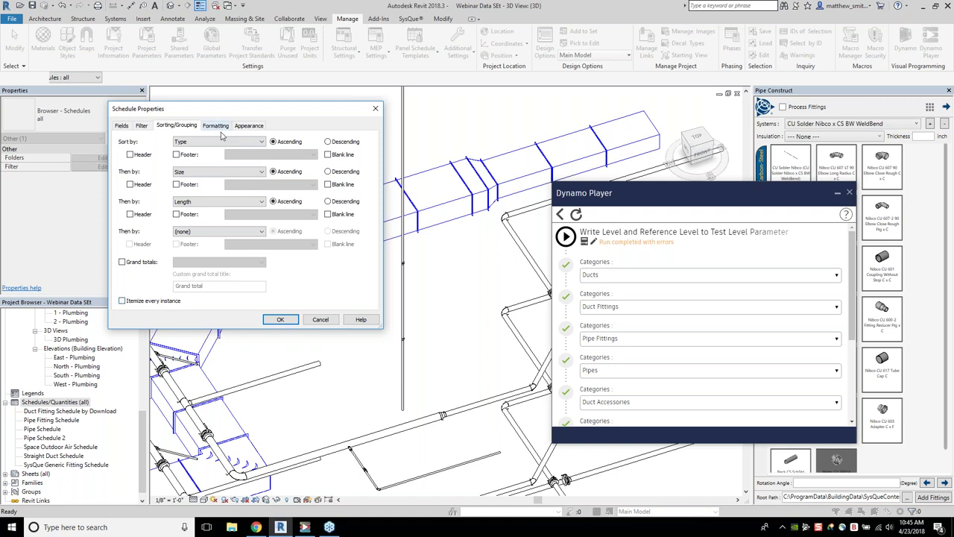
pyautogui.click(278, 319)
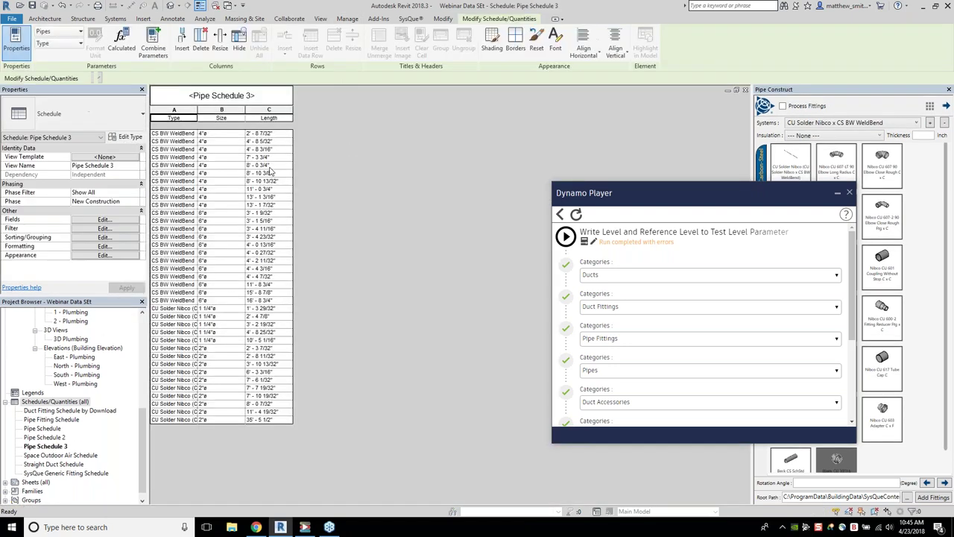
# - Widen the Type column to fit the full type names and remove Length from the schedule's sorting
pyautogui.moveTo(261, 133); pyautogui.dragTo(275, 213)
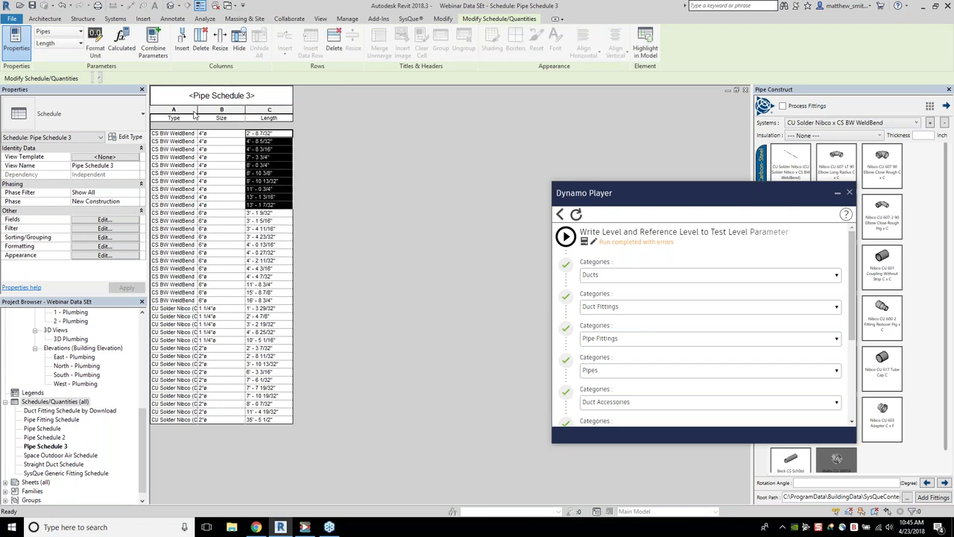
pyautogui.moveTo(196, 114); pyautogui.dragTo(288, 114)
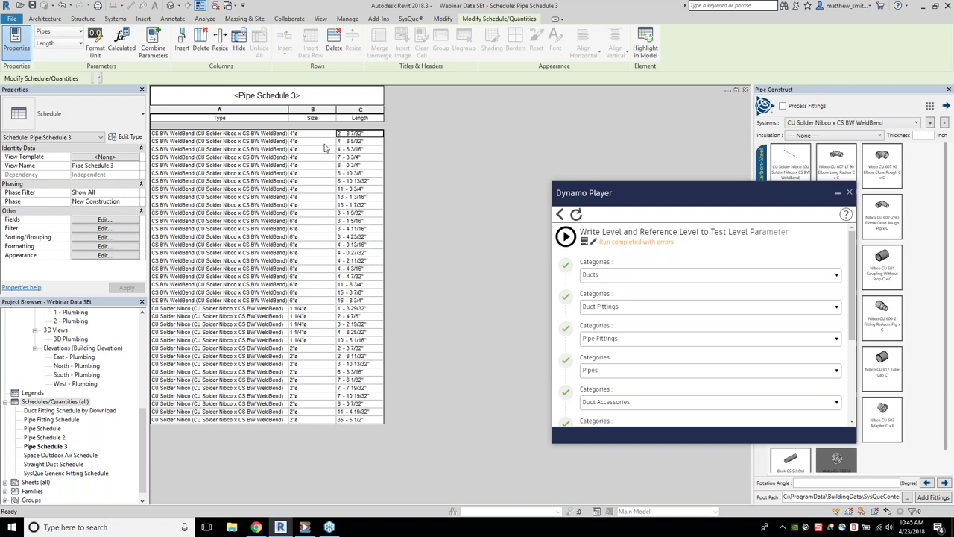
pyautogui.click(115, 237)
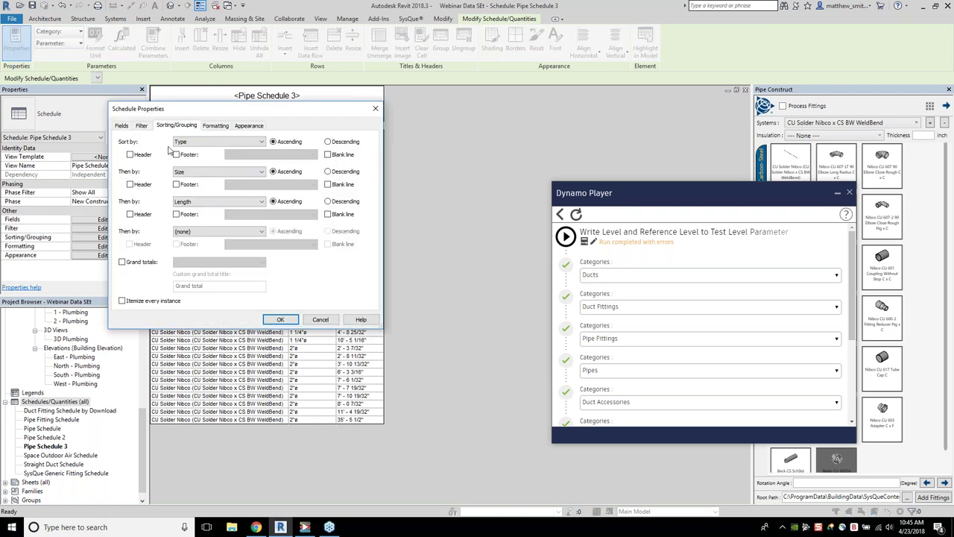
pyautogui.click(207, 201)
pyautogui.click(207, 207)
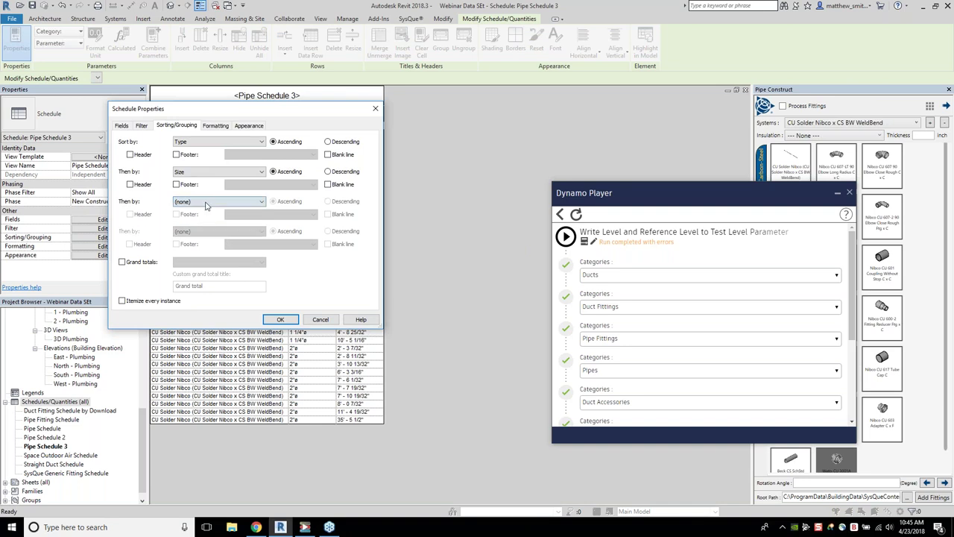
pyautogui.click(281, 319)
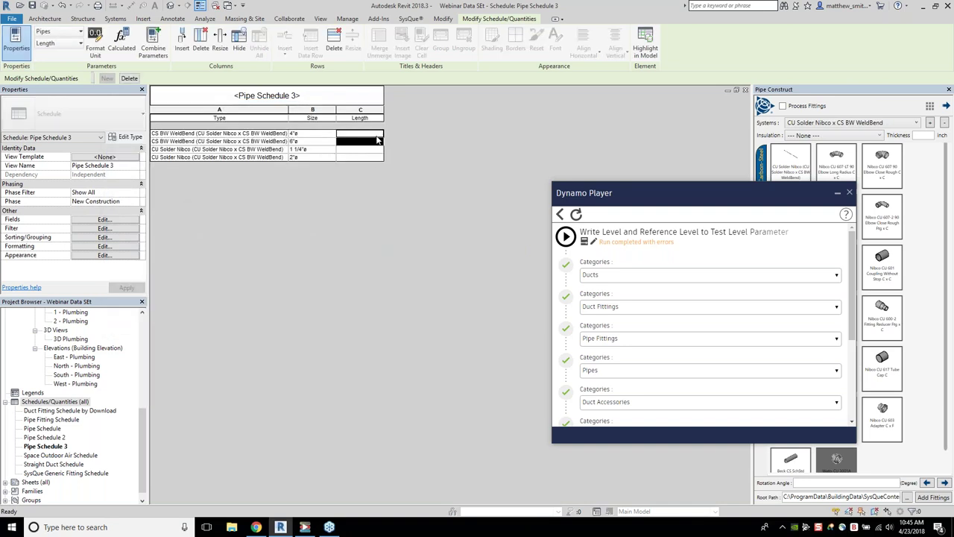
# - Format the schedule's Length field to calculate totals so each grouped row sums its pipe lengths
pyautogui.click(375, 156)
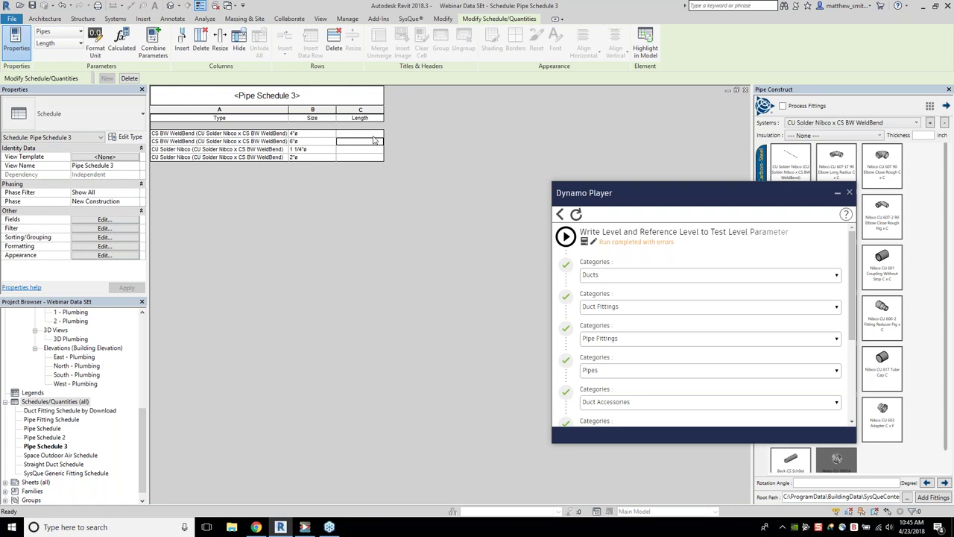
pyautogui.click(308, 134)
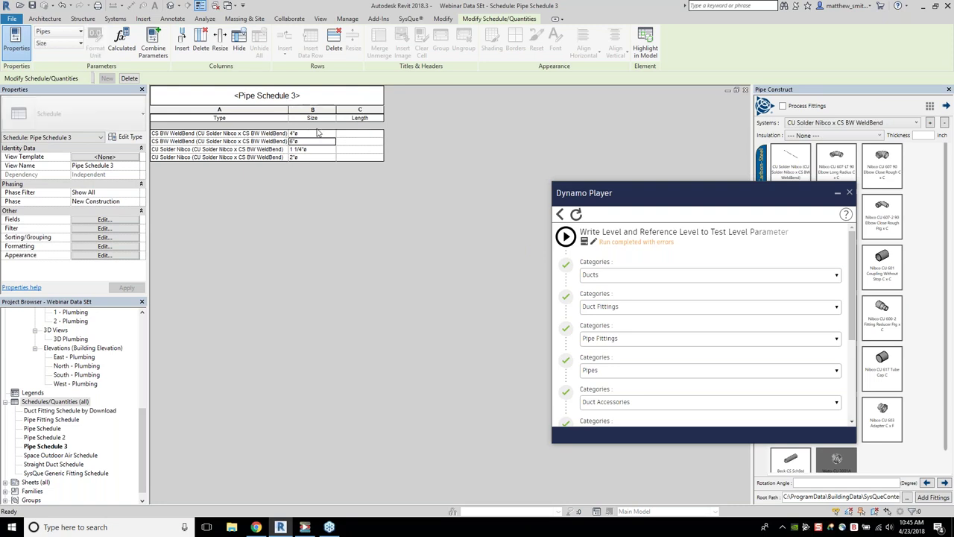
pyautogui.click(375, 138)
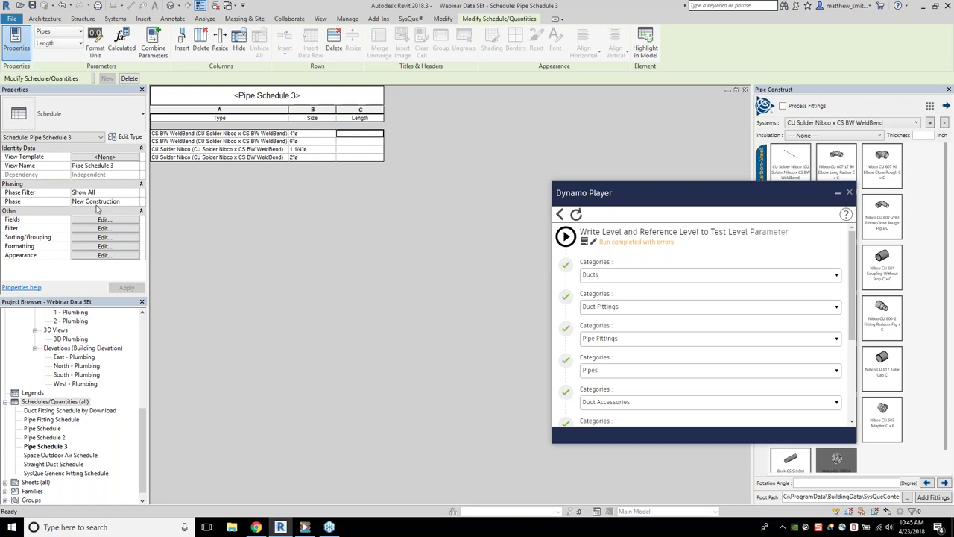
pyautogui.click(105, 247)
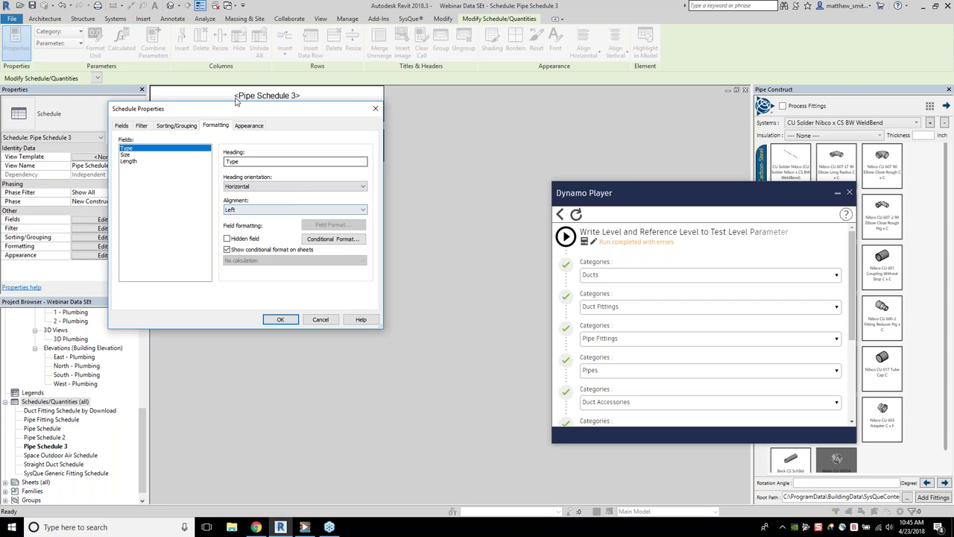
pyautogui.click(158, 273)
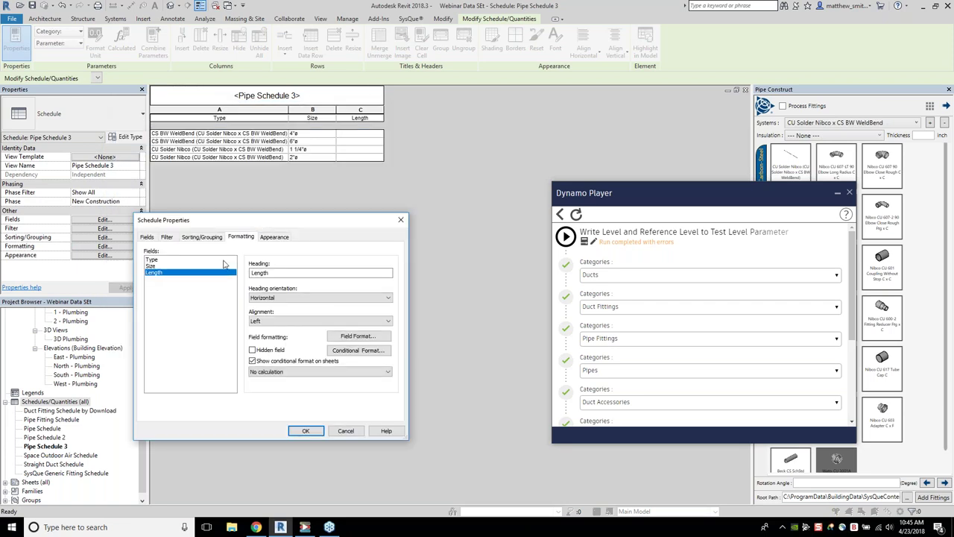
pyautogui.click(258, 371)
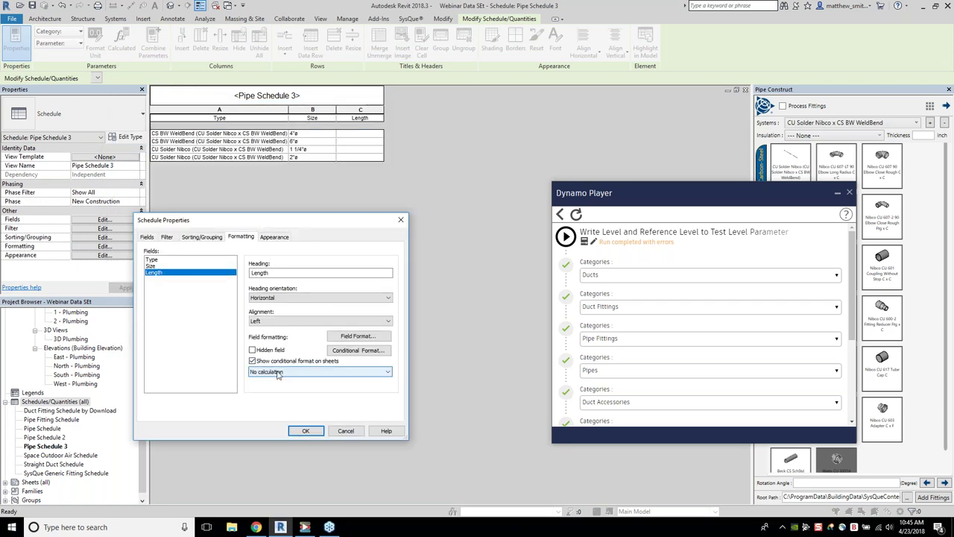
pyautogui.click(283, 388)
pyautogui.click(305, 431)
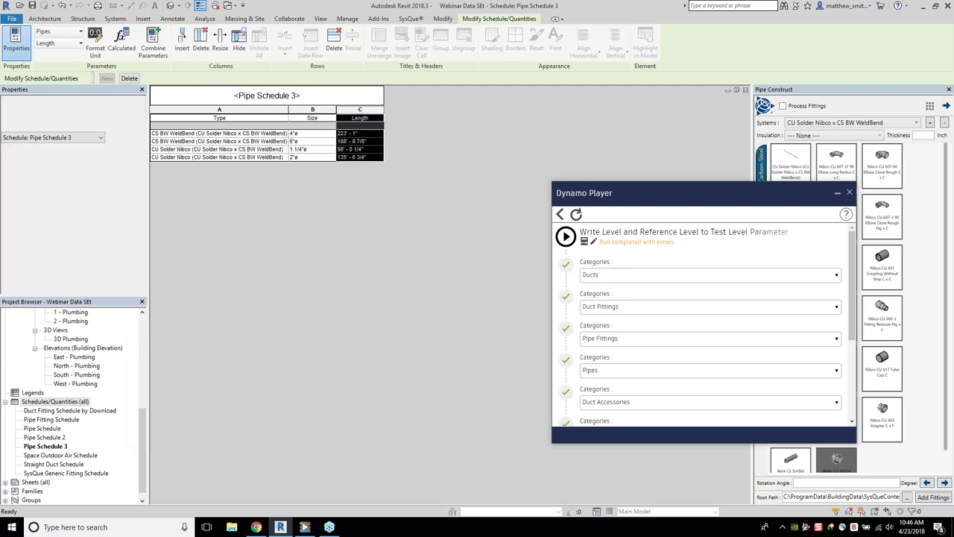
# - Override the project unit settings for the pipe schedule's Length field and round it to the nearest 1 inch
pyautogui.press('Left')
pyautogui.press('Right')
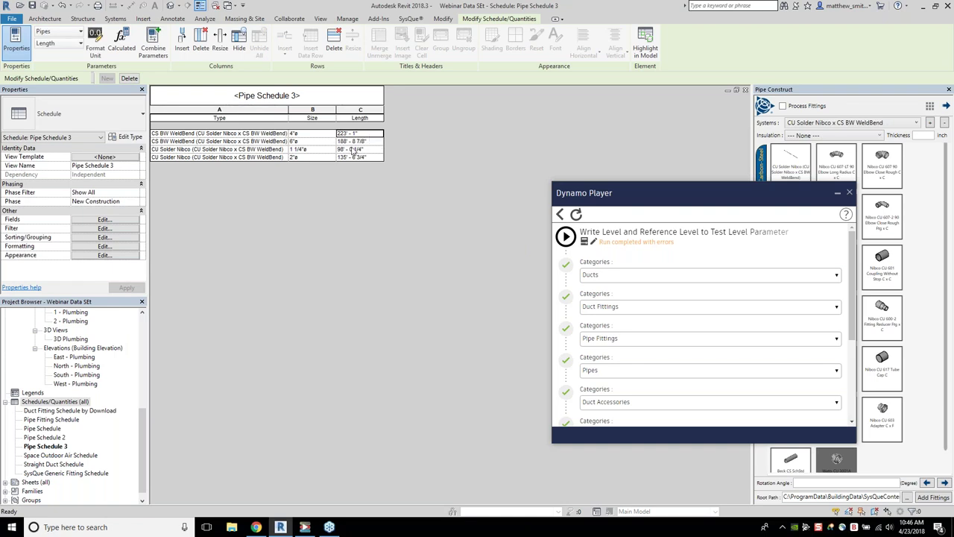
pyautogui.click(370, 141)
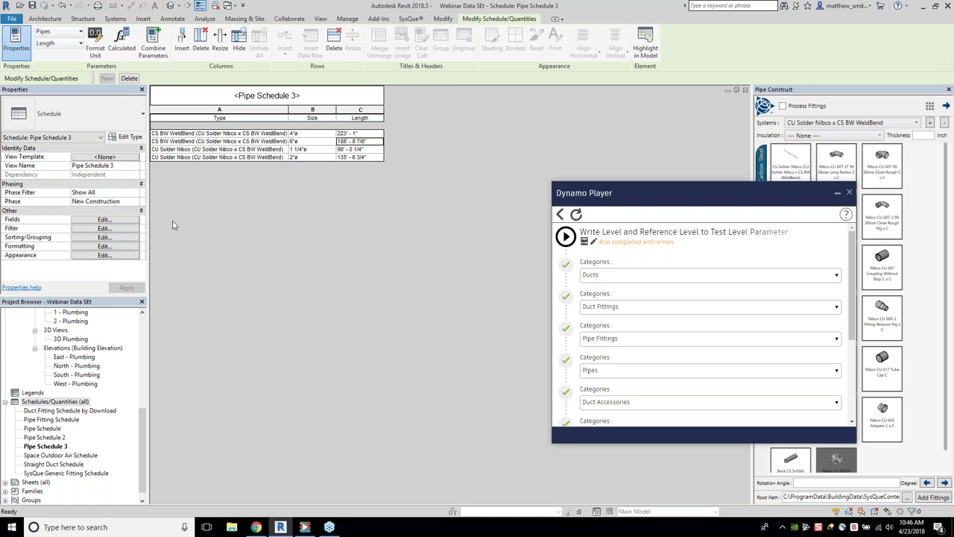
pyautogui.click(104, 247)
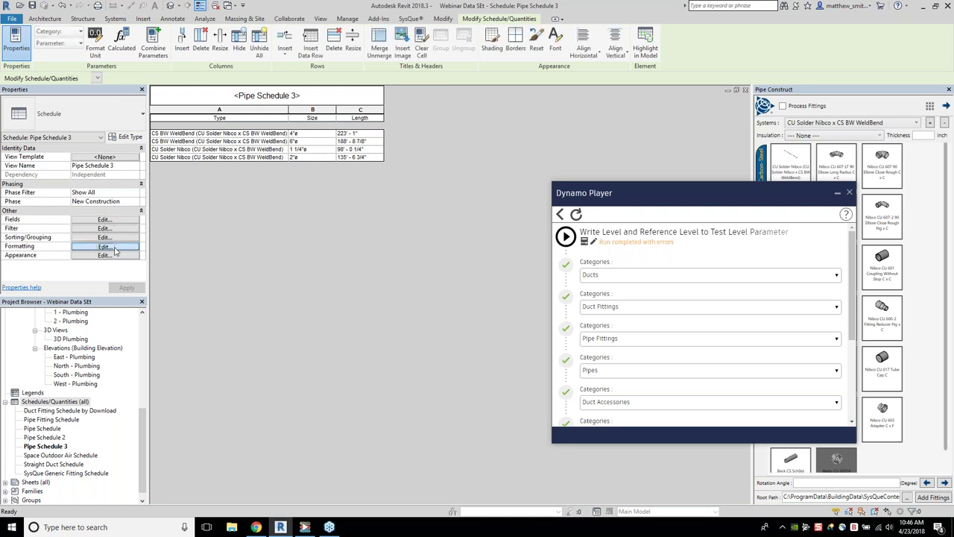
pyautogui.click(159, 273)
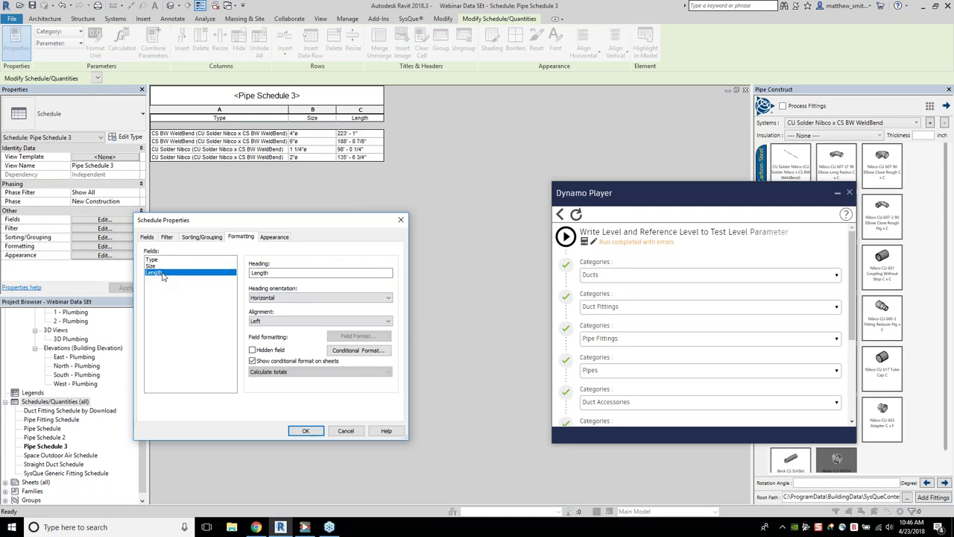
pyautogui.click(348, 338)
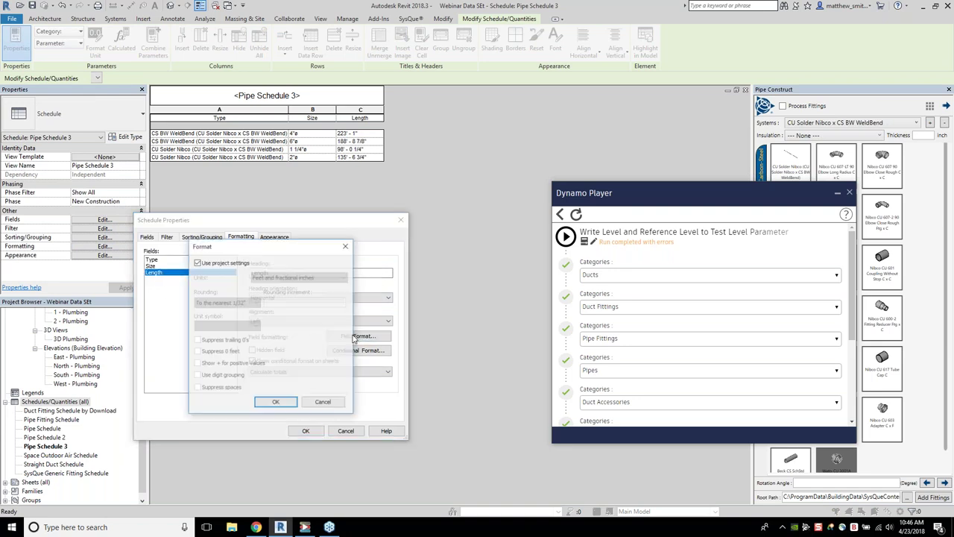
pyautogui.click(235, 262)
pyautogui.click(239, 302)
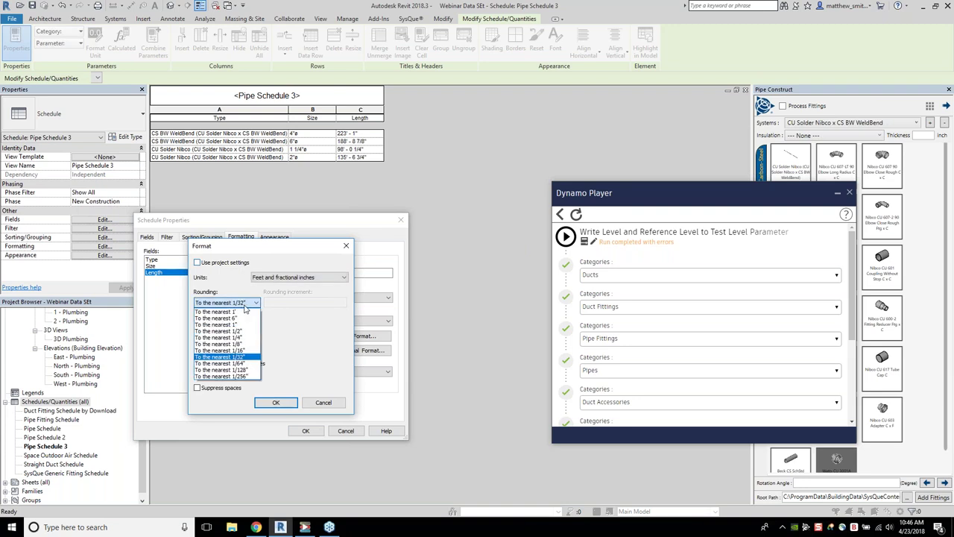
pyautogui.click(237, 312)
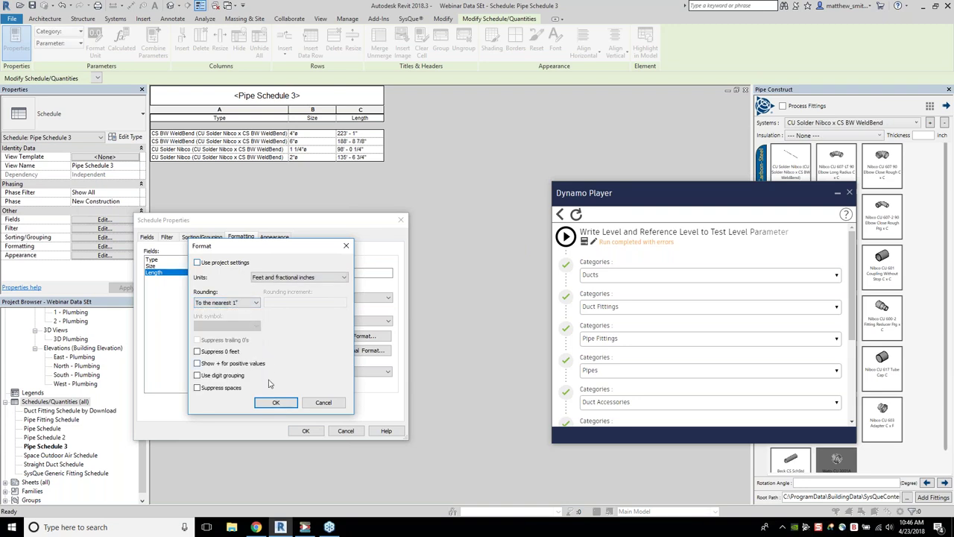
pyautogui.click(276, 402)
pyautogui.click(307, 432)
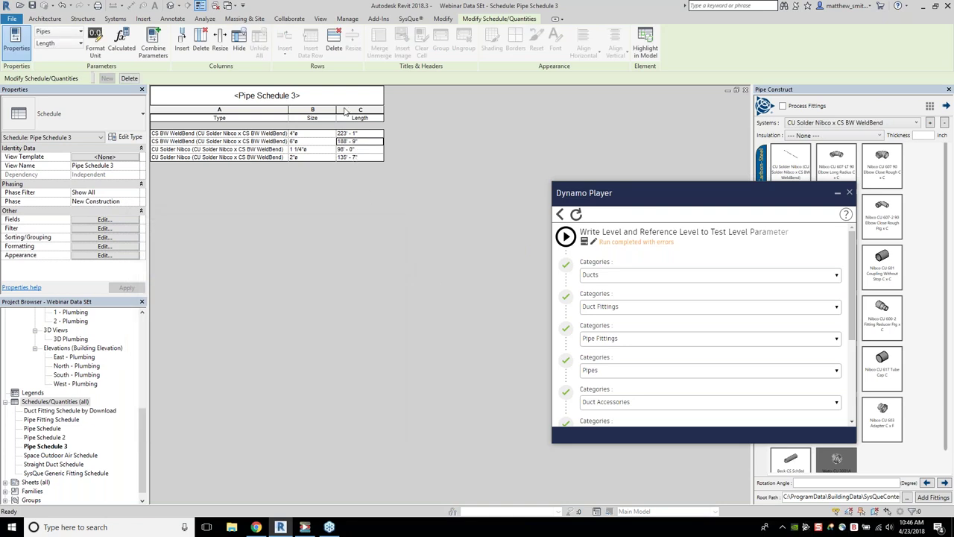
# - Set the Length field's rounding in the pipe schedule to the nearest 1 foot
pyautogui.click(112, 246)
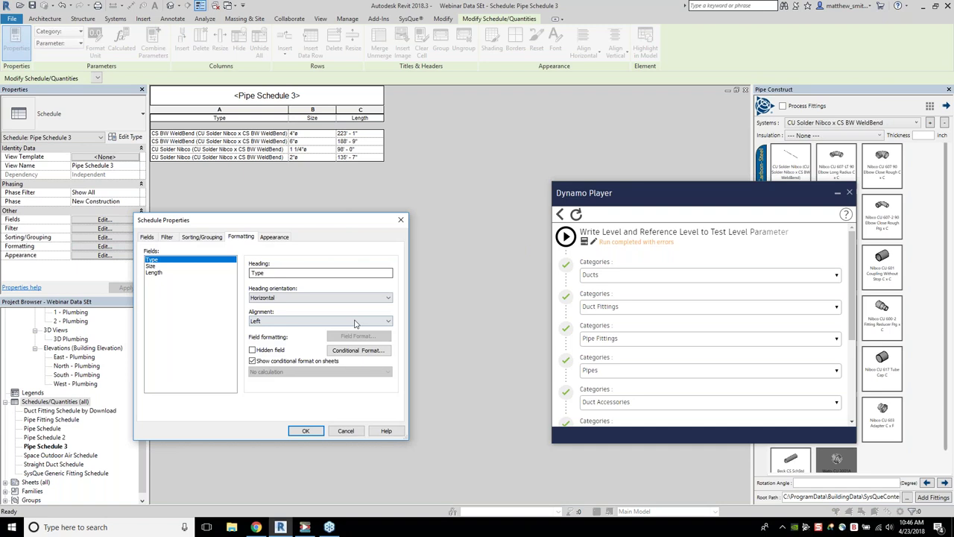
pyautogui.click(152, 273)
pyautogui.click(359, 336)
pyautogui.click(248, 302)
pyautogui.click(246, 318)
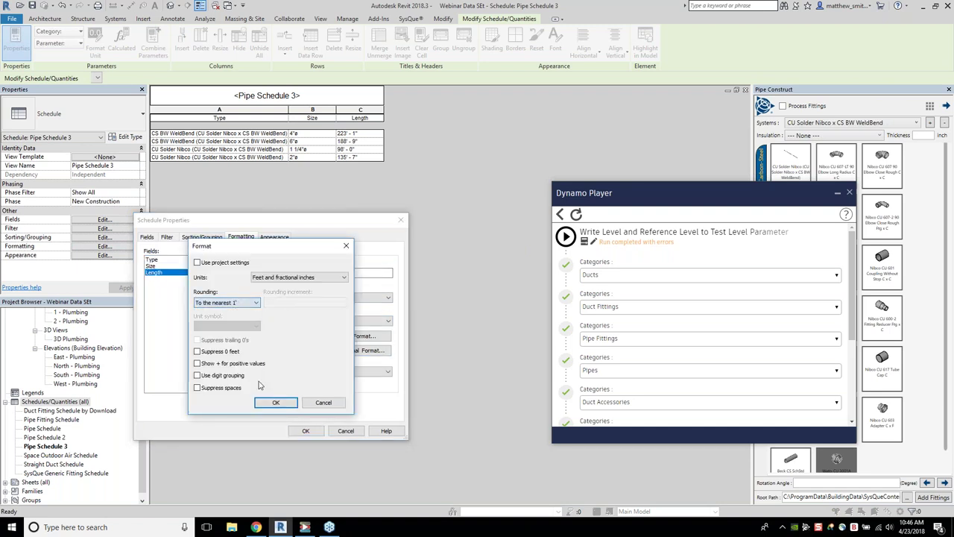
pyautogui.click(276, 403)
pyautogui.click(305, 431)
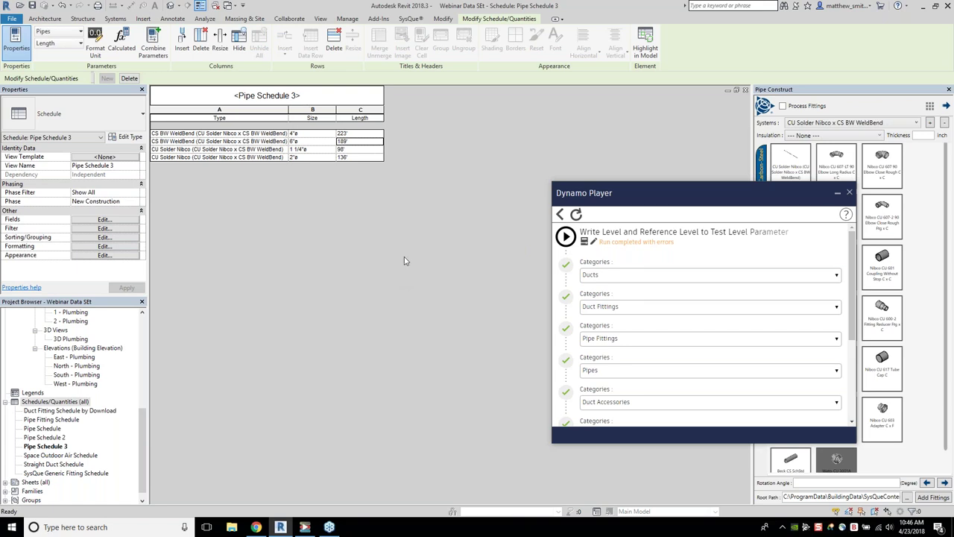
# - Close Dynamo Player and create a new multi-category schedule for the New Construction phase
pyautogui.click(608, 195)
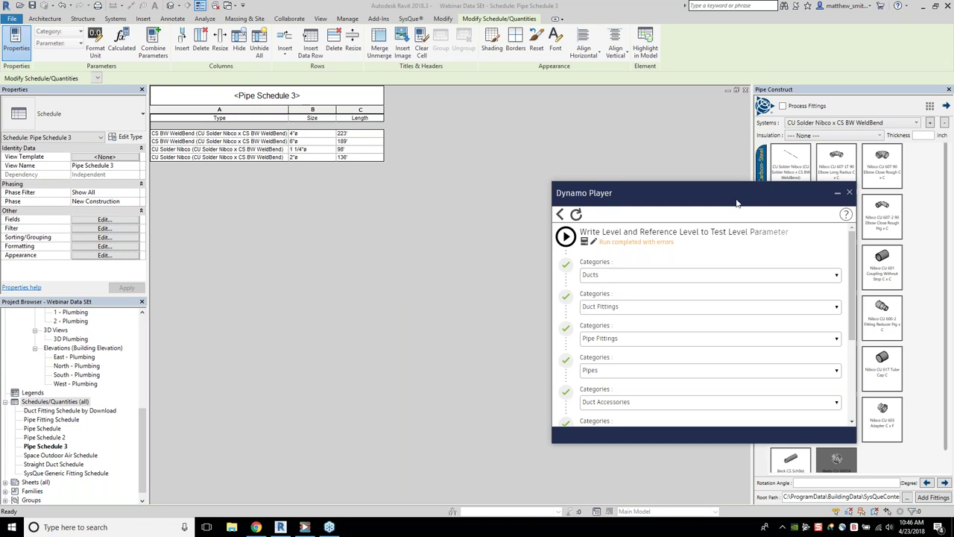
pyautogui.click(849, 192)
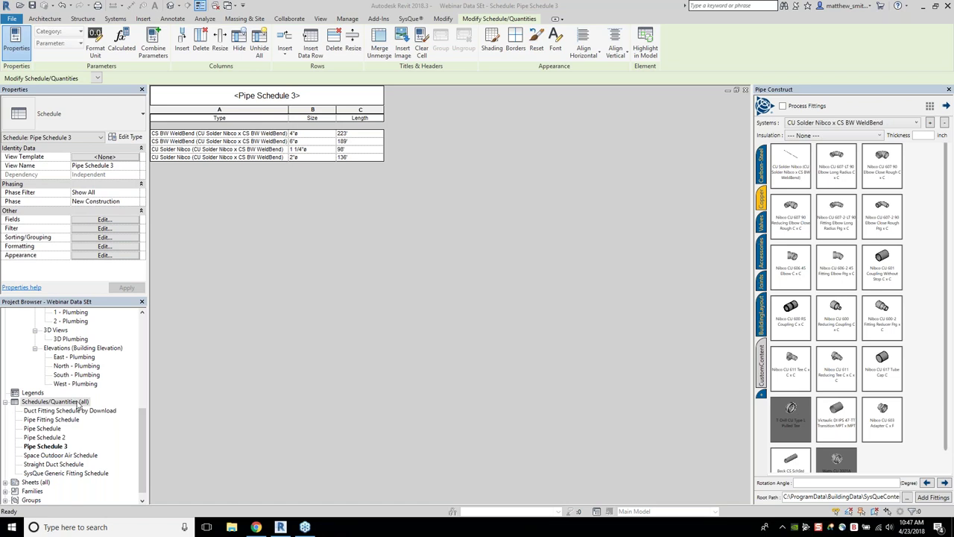
pyautogui.rightClick(77, 403)
pyautogui.click(149, 276)
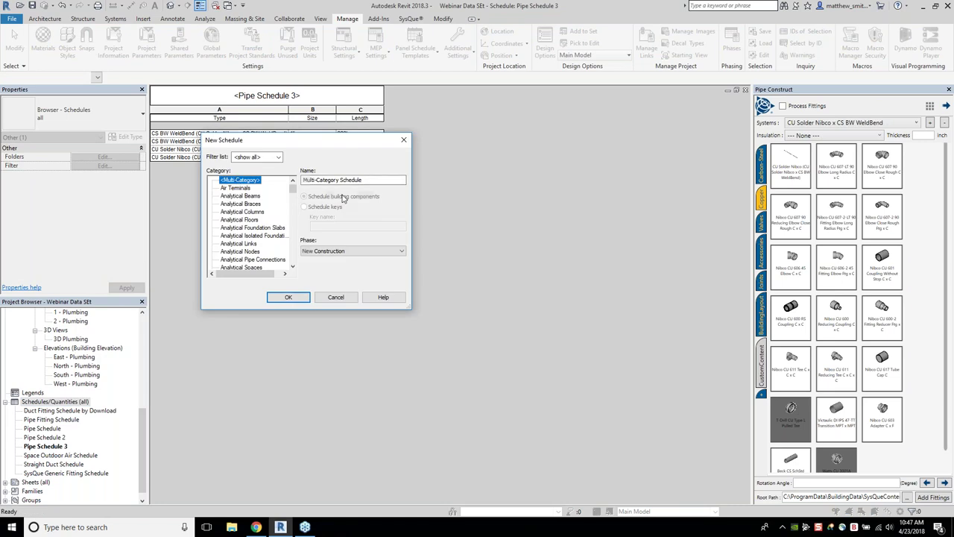
pyautogui.moveTo(313, 140); pyautogui.dragTo(202, 120)
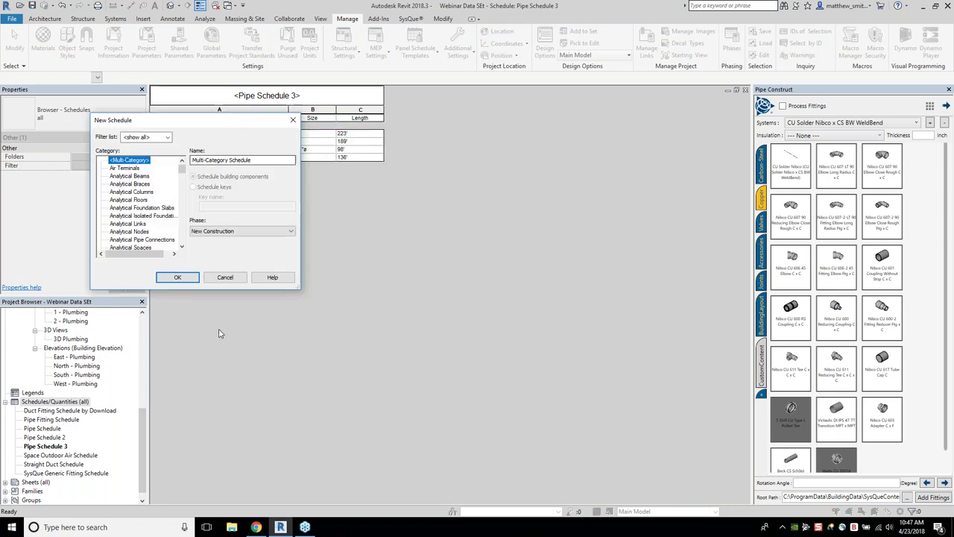
pyautogui.click(179, 279)
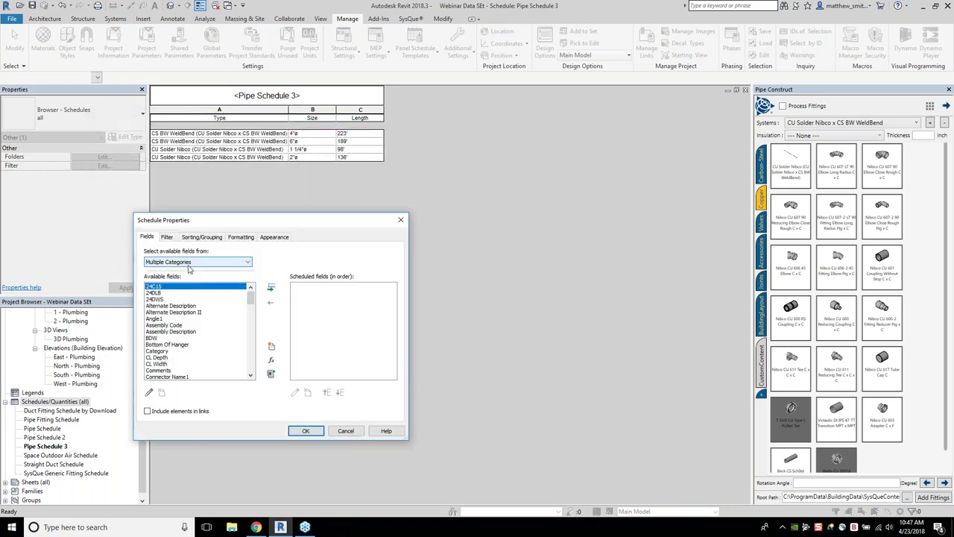
# - Enlarge and reposition the Schedule Properties dialog to show more of the available fields
pyautogui.moveTo(252, 294); pyautogui.dragTo(251, 312)
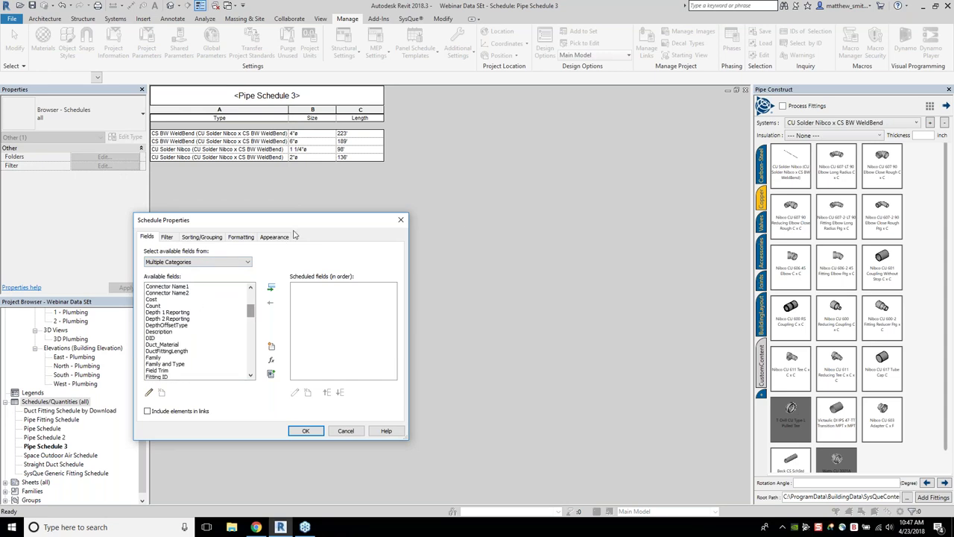
pyautogui.click(689, 189)
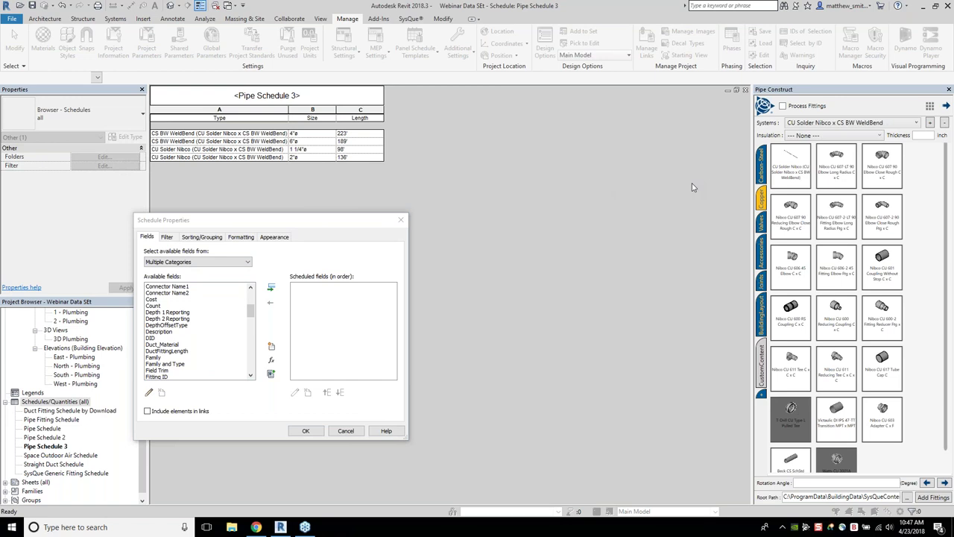
pyautogui.moveTo(323, 219); pyautogui.dragTo(380, 171)
pyautogui.moveTo(465, 391); pyautogui.dragTo(542, 452)
pyautogui.moveTo(367, 174); pyautogui.dragTo(310, 172)
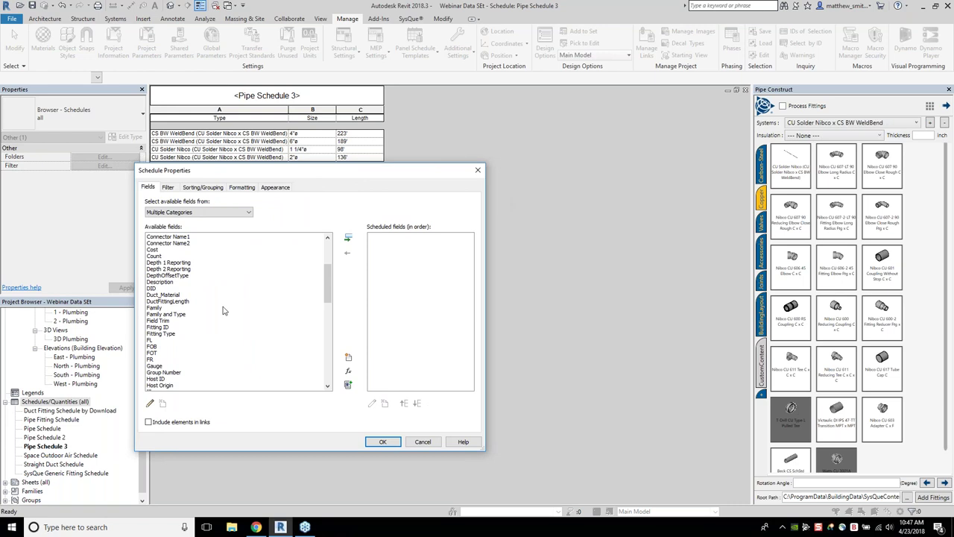
# - Review the Multiple Categories and Room fields, and add Space: Name and Space: Number from the Space fields to the schedule
pyautogui.scroll(-5, 223, 311)
pyautogui.click(167, 351)
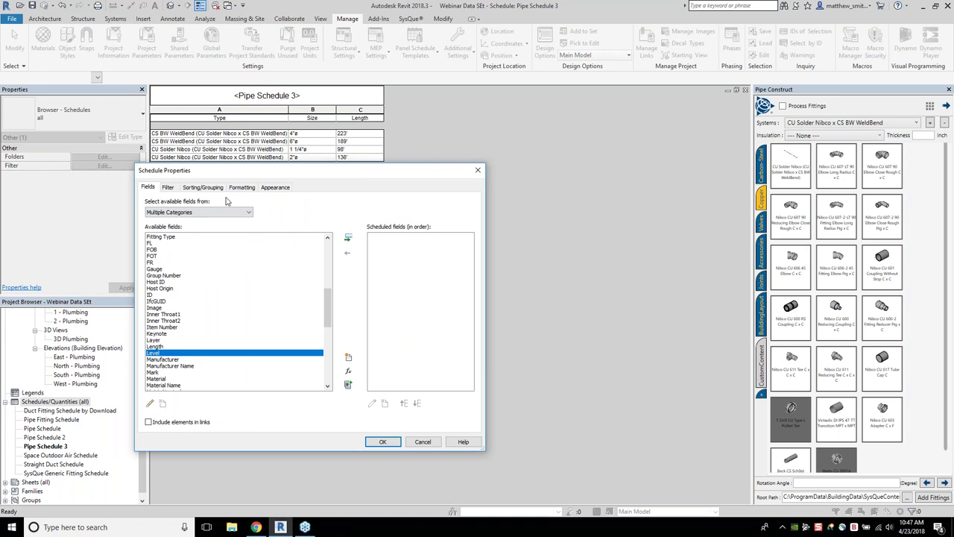
pyautogui.click(201, 211)
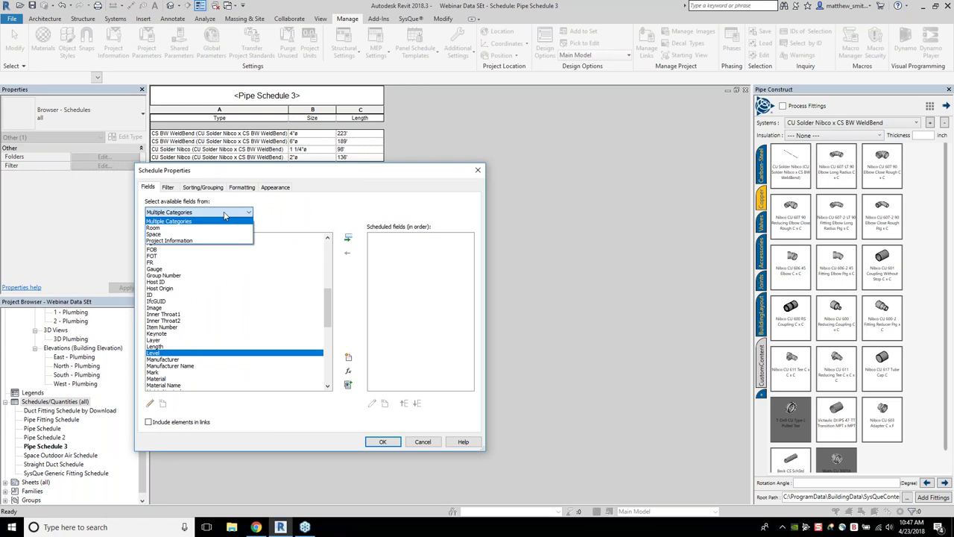
pyautogui.click(185, 228)
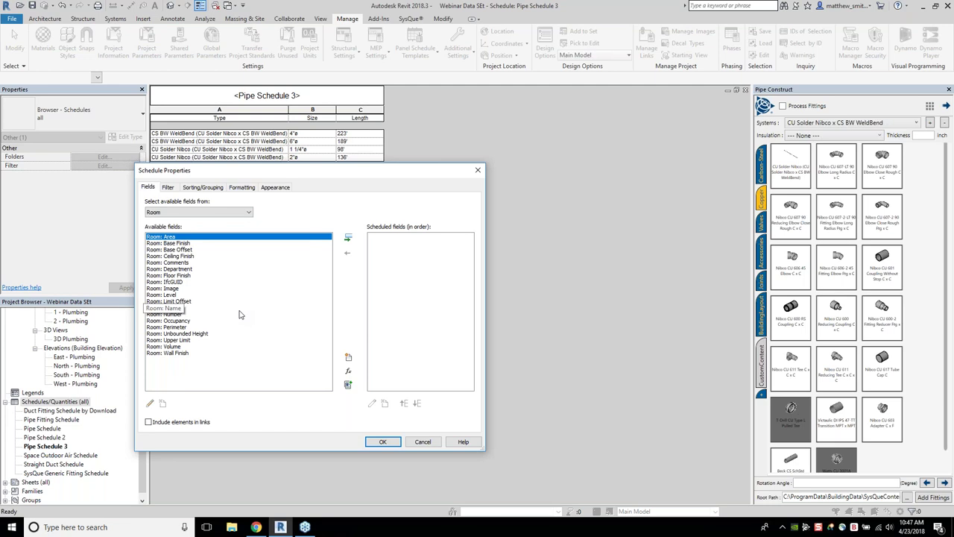
pyautogui.click(248, 213)
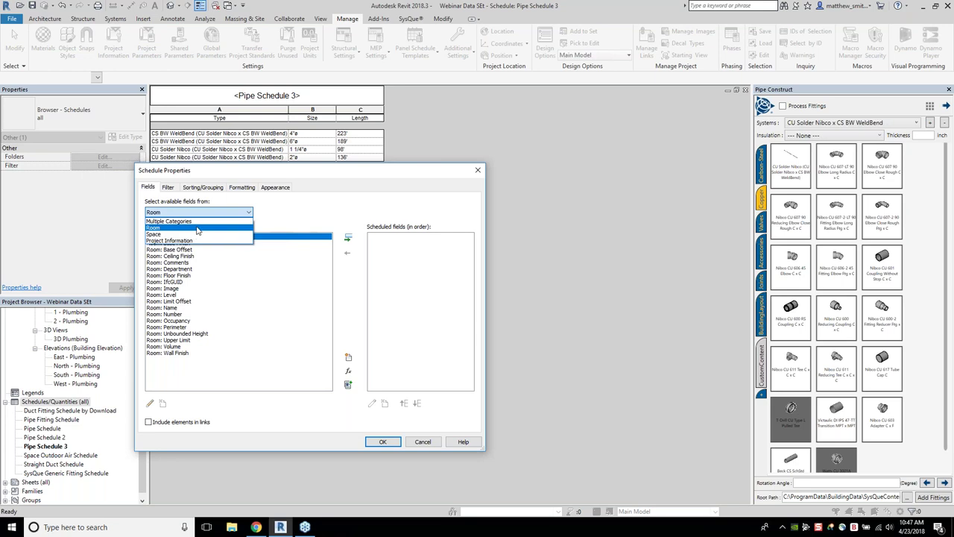
pyautogui.click(198, 235)
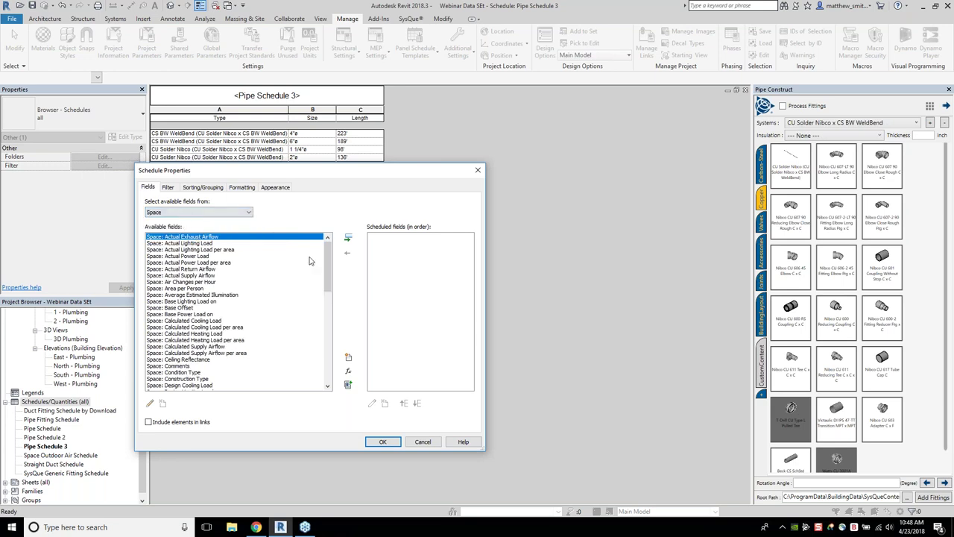
pyautogui.scroll(-20, 304, 343)
pyautogui.scroll(5, 266, 331)
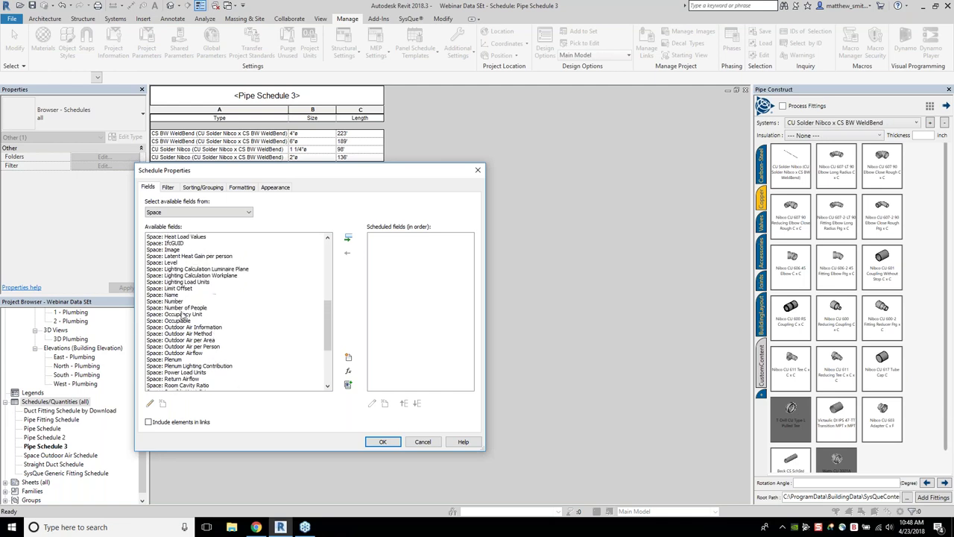
pyautogui.doubleClick(174, 296)
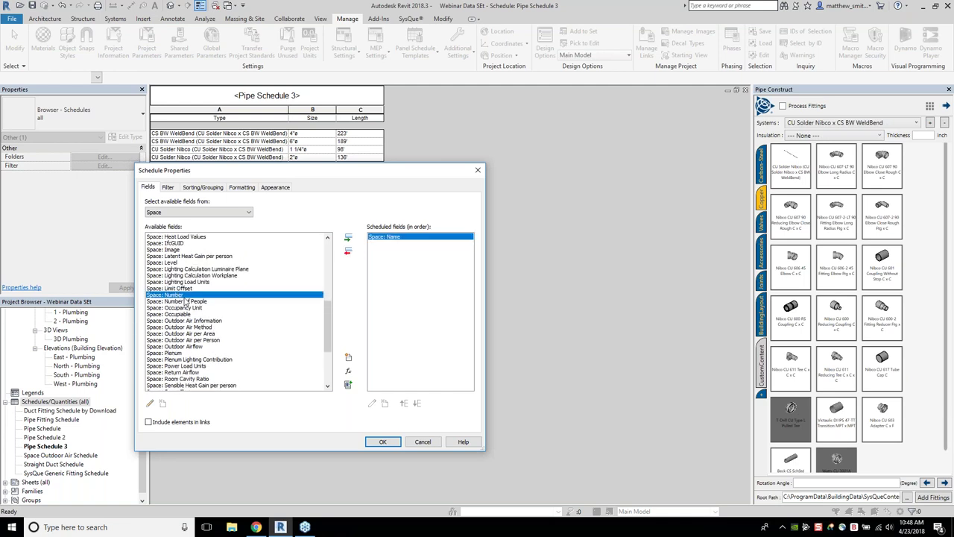
pyautogui.doubleClick(183, 295)
# - Add the Level field from Multiple Categories and move it to the start of the scheduled fields
pyautogui.click(217, 212)
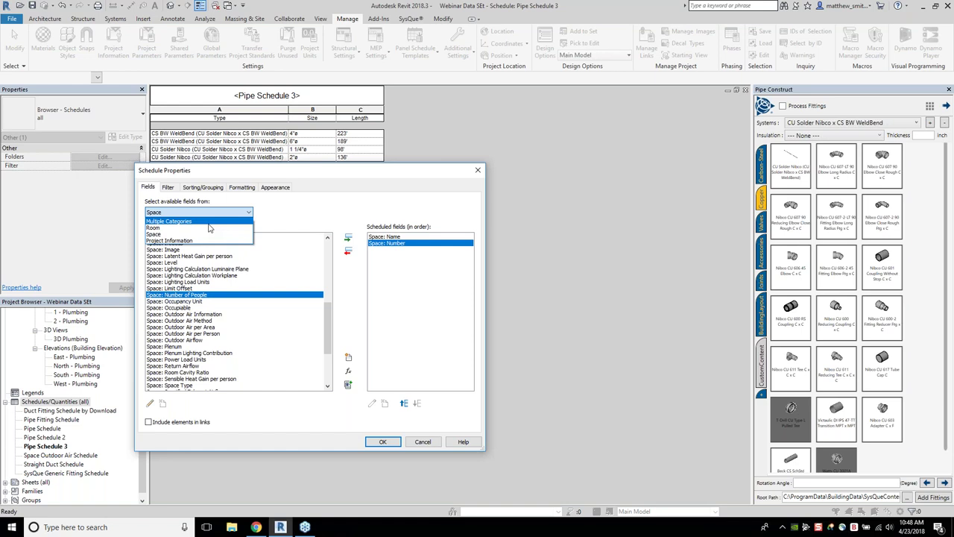
pyautogui.click(209, 222)
pyautogui.scroll(-5, 239, 330)
pyautogui.scroll(-3, 239, 330)
pyautogui.scroll(-3, 178, 336)
pyautogui.click(159, 358)
pyautogui.click(161, 366)
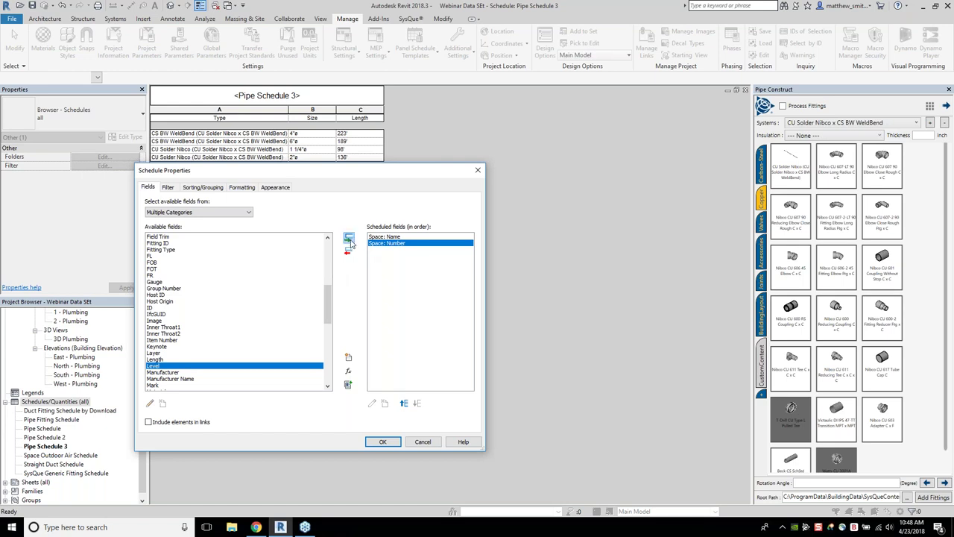
pyautogui.click(349, 239)
pyautogui.click(404, 403)
pyautogui.click(404, 403)
# - Add the Type field below Level and widen its column in the generated multi-category schedule
pyautogui.click(240, 321)
pyautogui.scroll(-12, 240, 322)
pyautogui.click(239, 314)
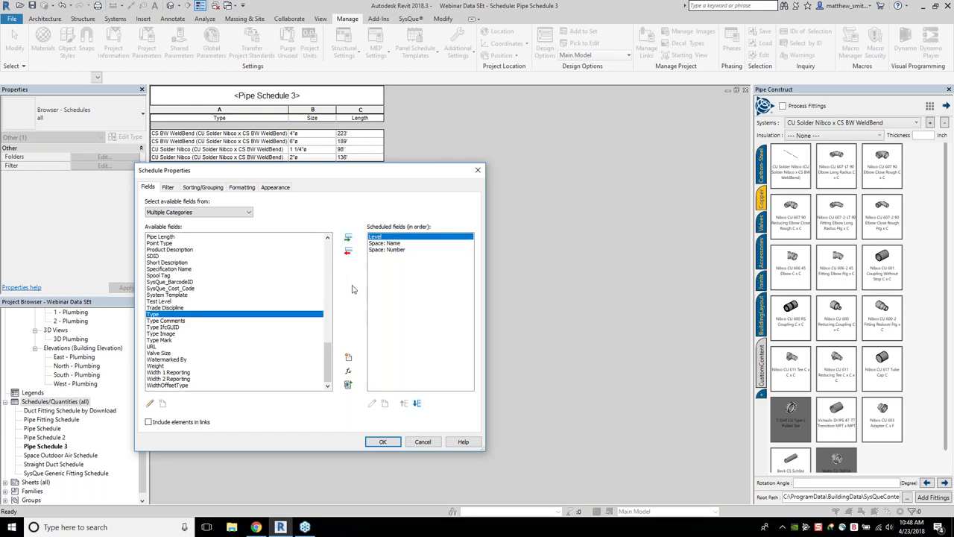
pyautogui.click(348, 238)
pyautogui.click(384, 442)
pyautogui.moveTo(243, 118); pyautogui.dragTo(296, 118)
# - Examine the Level column against the Type column to check which element types have a level value
pyautogui.moveTo(184, 386); pyautogui.dragTo(188, 422)
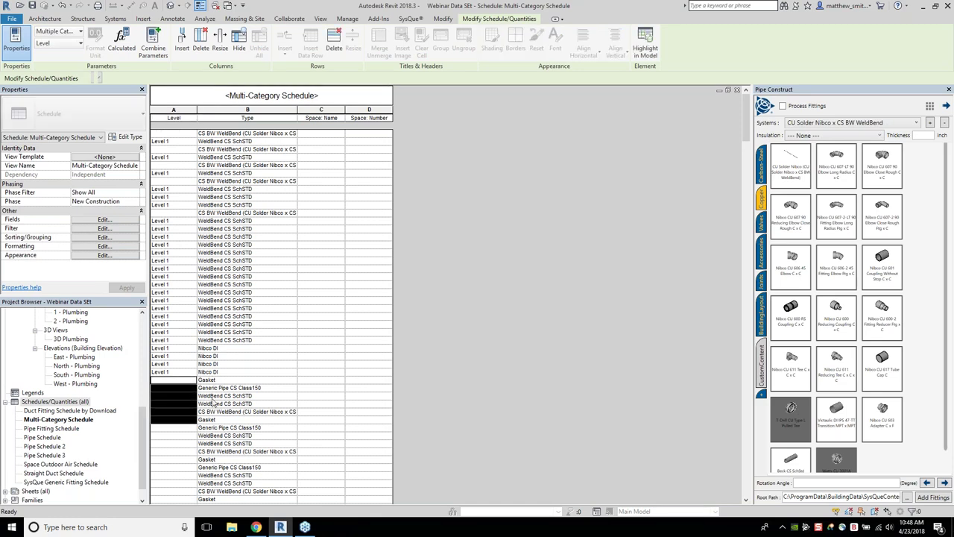
pyautogui.click(177, 119)
pyautogui.scroll(-10, 252, 248)
pyautogui.scroll(-10, 252, 248)
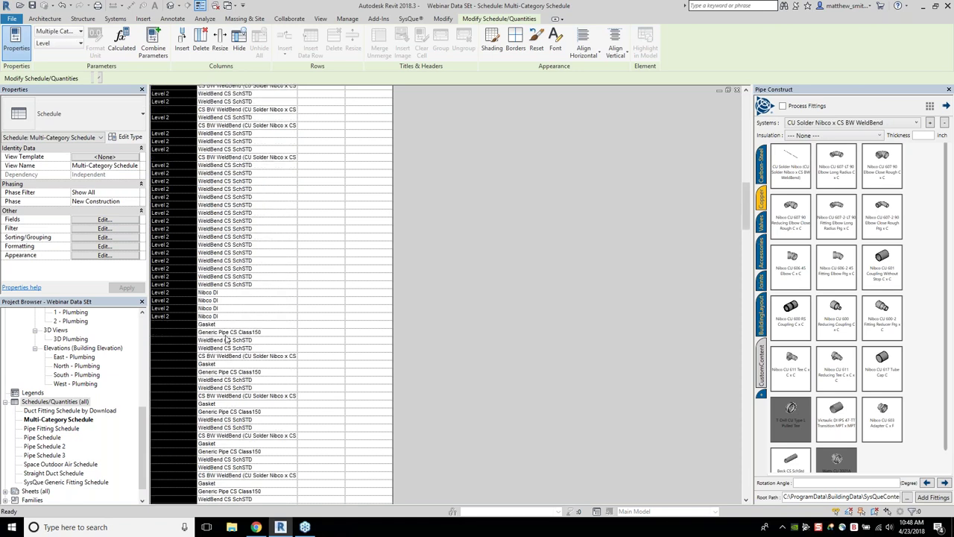
pyautogui.scroll(-8, 227, 340)
pyautogui.scroll(-9, 242, 431)
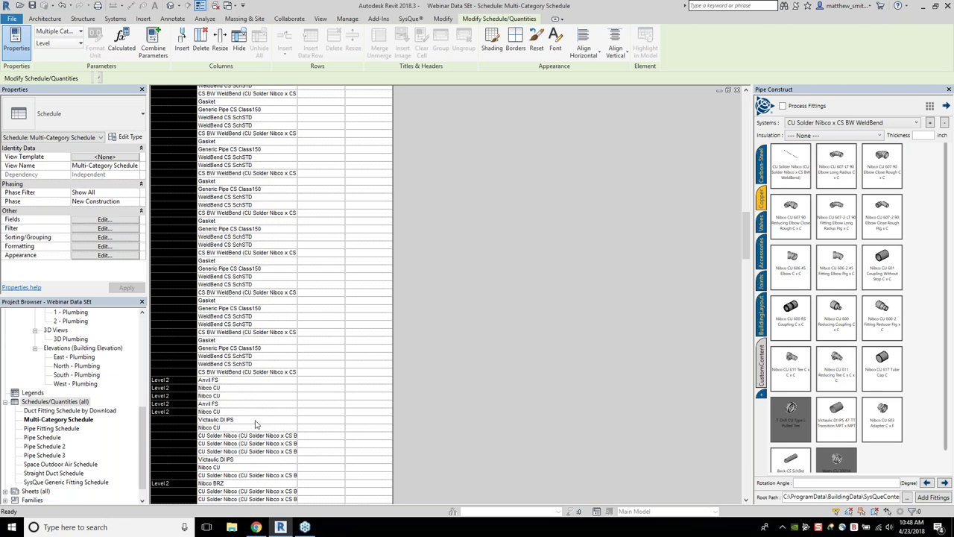
pyautogui.scroll(-3, 267, 423)
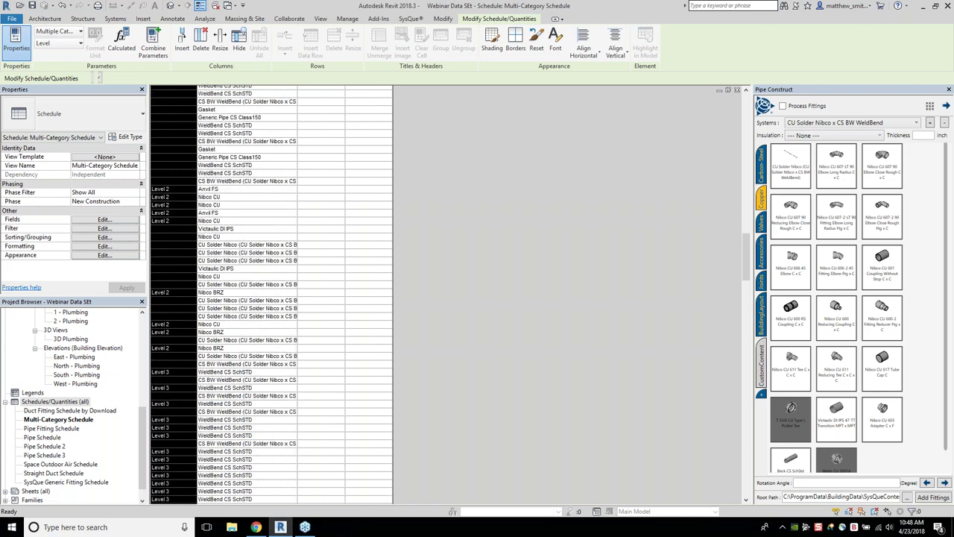
pyautogui.moveTo(166, 231); pyautogui.dragTo(162, 280)
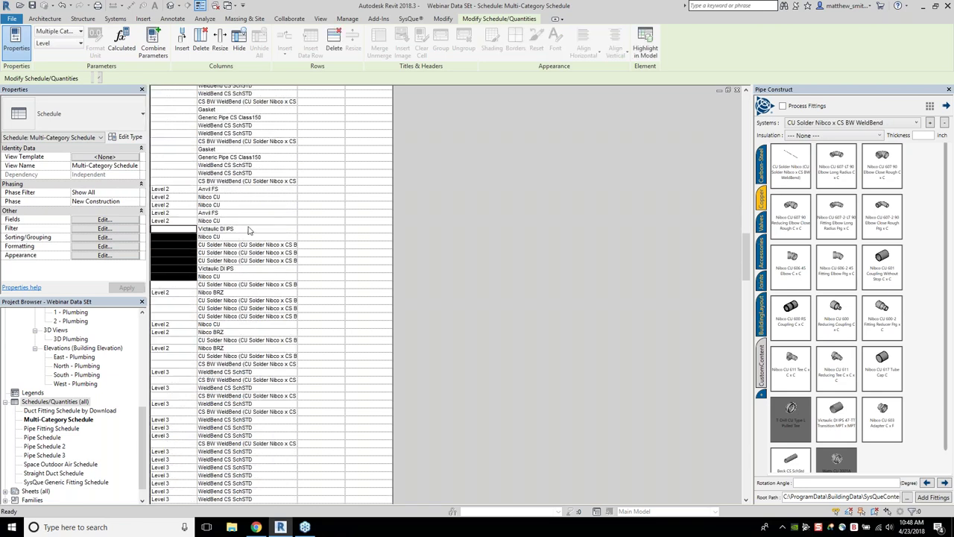
pyautogui.click(273, 249)
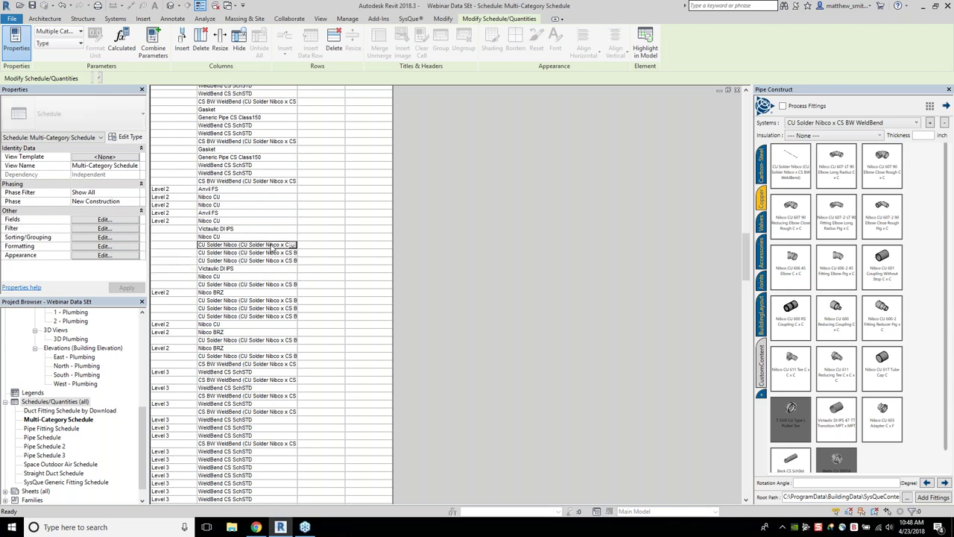
# - Highlight the selected CU Solder Nibco pipe from the multi-category schedule in the model and close the view prompt
pyautogui.click(646, 46)
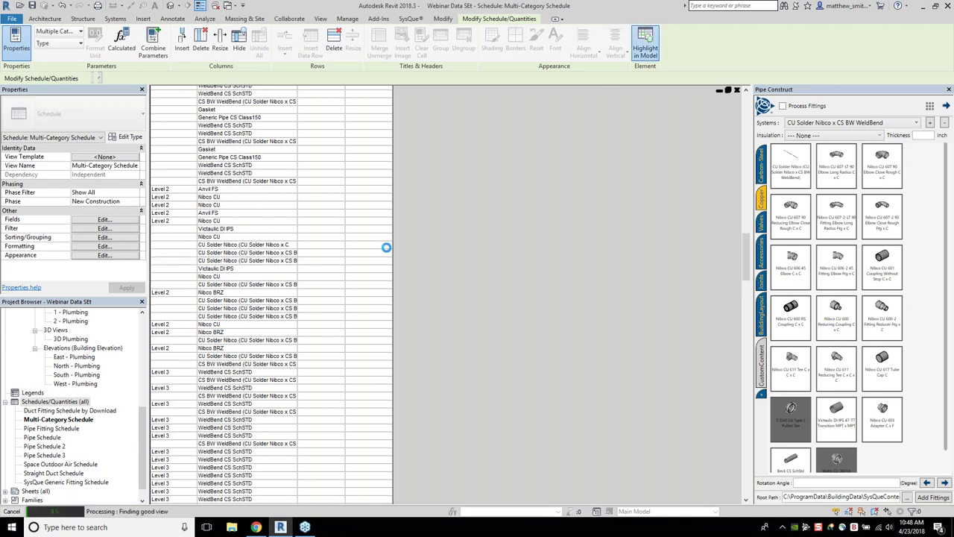
pyautogui.moveTo(478, 232); pyautogui.dragTo(291, 230)
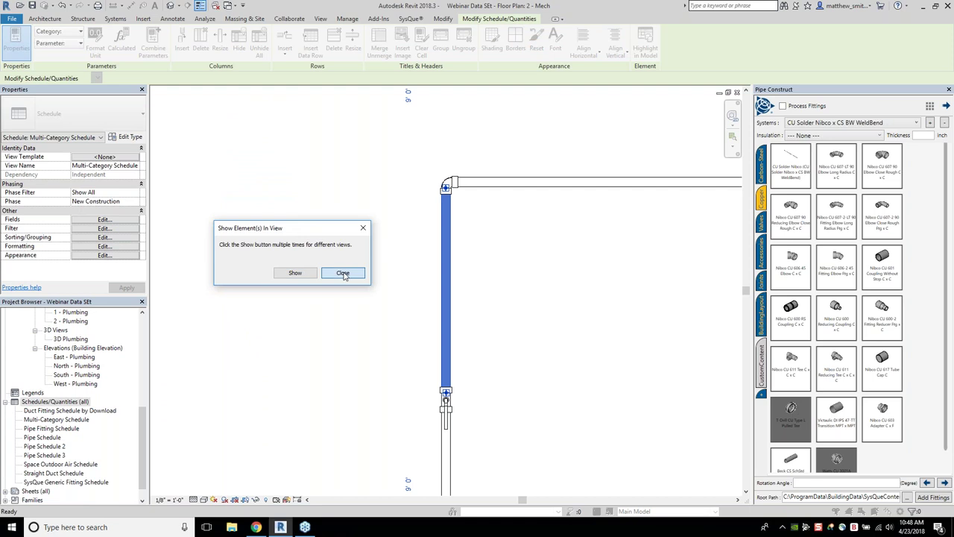
pyautogui.click(343, 273)
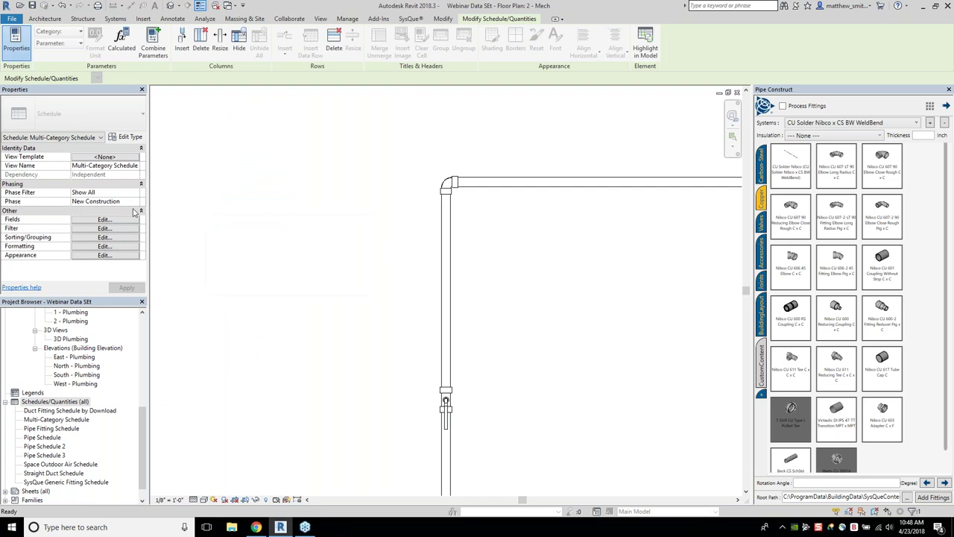
# - Select the ball valve below the located pipe and inspect its Level and Test Level properties
pyautogui.click(447, 409)
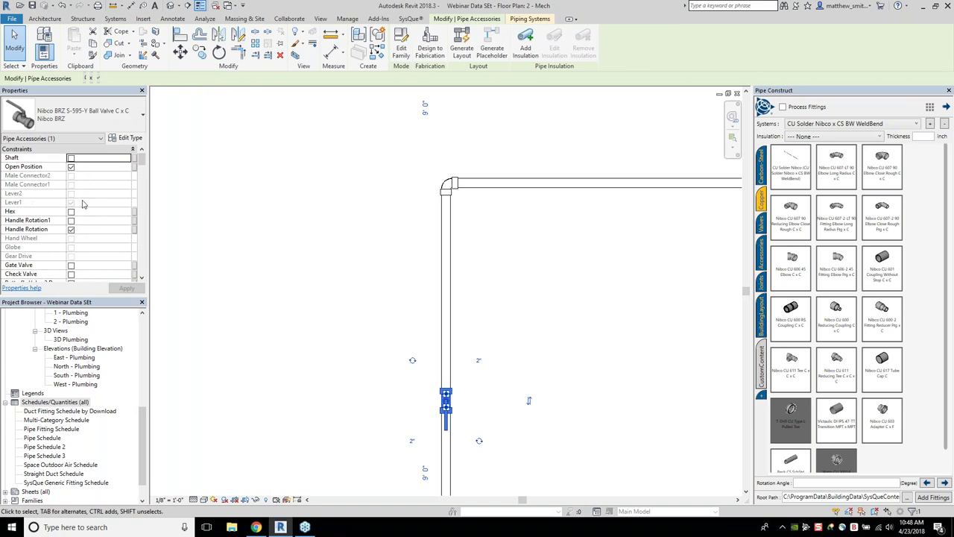
pyautogui.scroll(2, 112, 194)
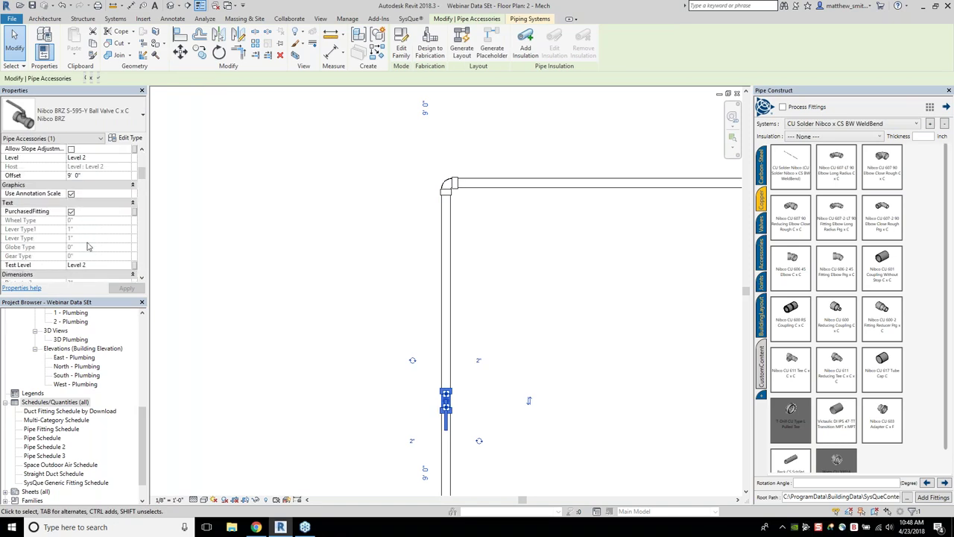
pyautogui.click(108, 156)
# - Reopen the Multi-Category Schedule and review the available Multiple Categories fields, leaving the scheduled fields as they are
pyautogui.doubleClick(77, 420)
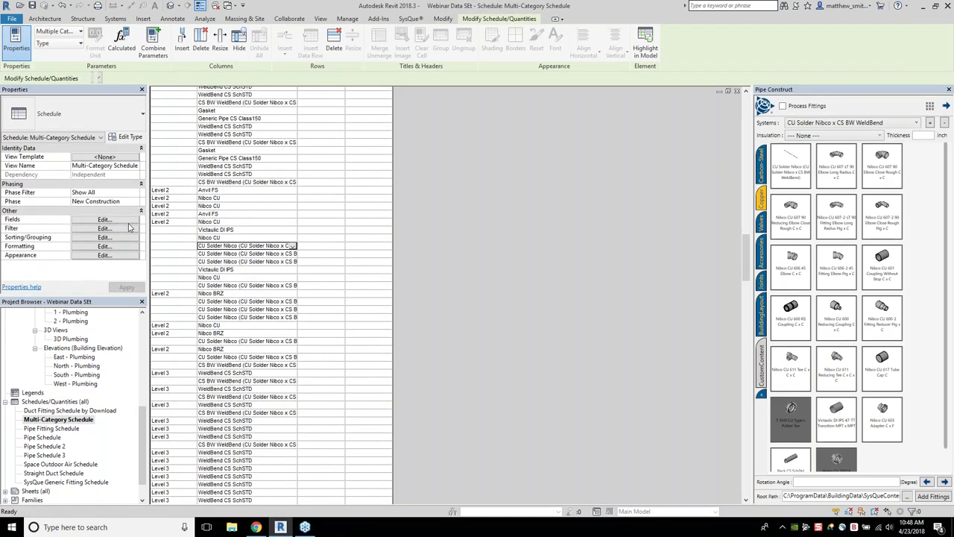
pyautogui.click(108, 220)
pyautogui.click(194, 329)
pyautogui.scroll(-5, 212, 319)
pyautogui.scroll(-2, 212, 319)
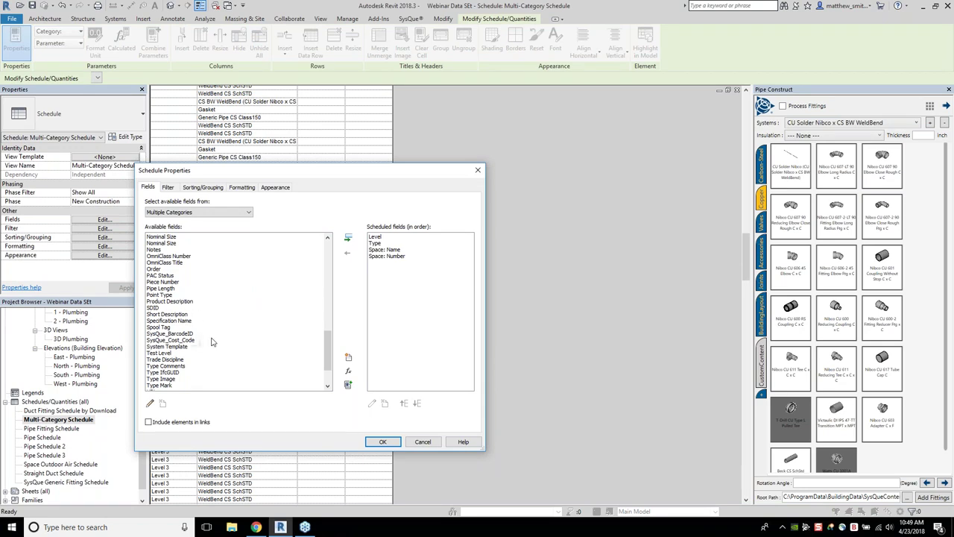
pyautogui.click(478, 170)
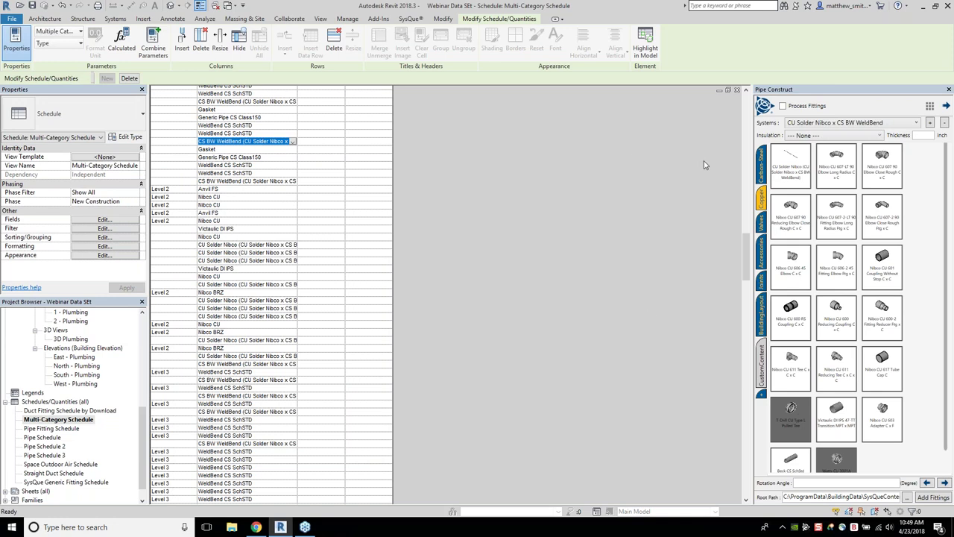
# - Close the multi-category schedule and inspect the connector name properties of the horizontal 2" copper pipe in the floor plan
pyautogui.scroll(10, 734, 255)
pyautogui.click(738, 89)
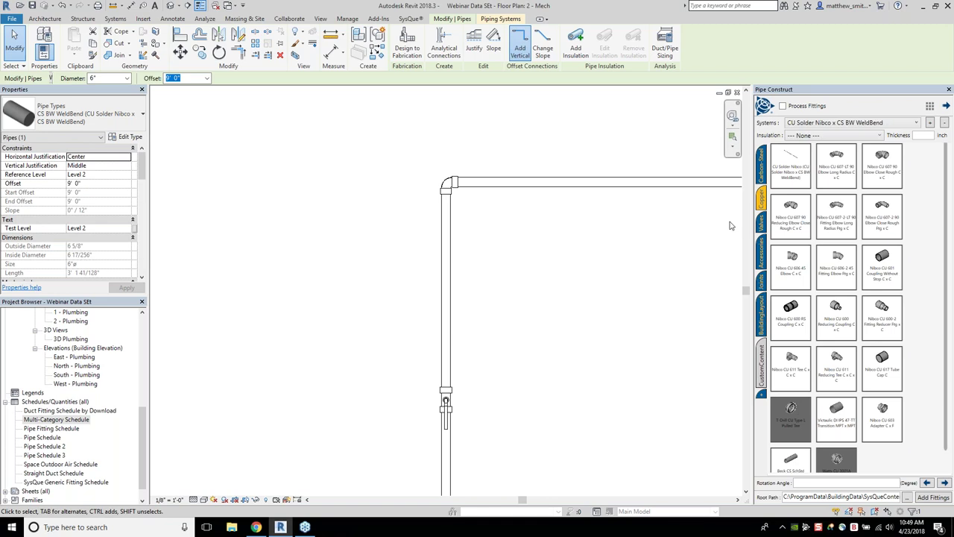
pyautogui.press('Escape')
pyautogui.moveTo(720, 224); pyautogui.dragTo(617, 226, button='middle')
pyautogui.click(685, 186)
pyautogui.scroll(-10, 97, 192)
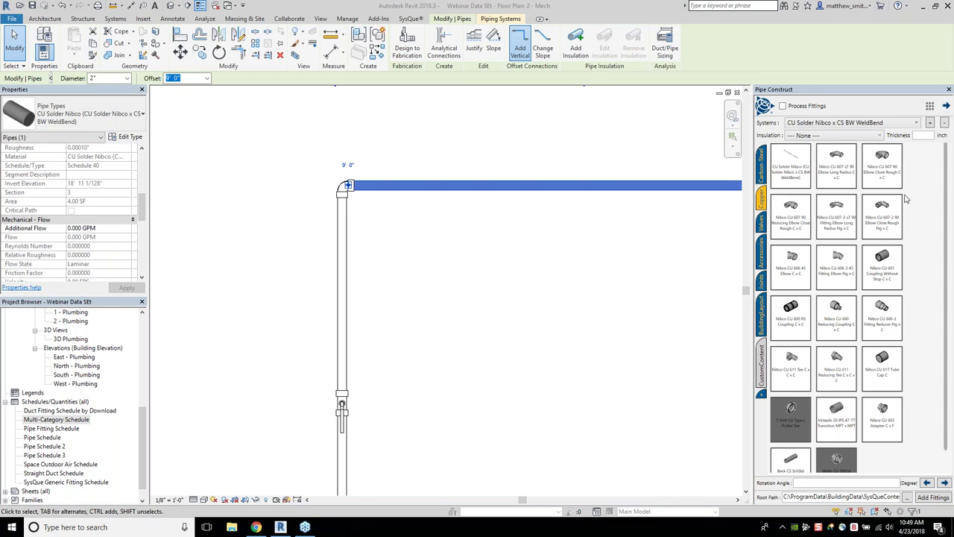
pyautogui.scroll(-8, 71, 225)
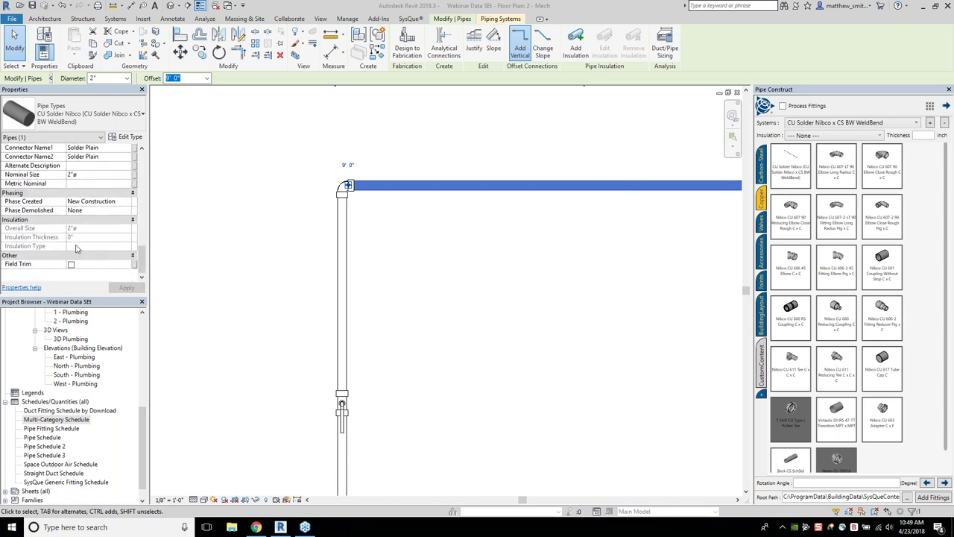
pyautogui.scroll(2, 114, 182)
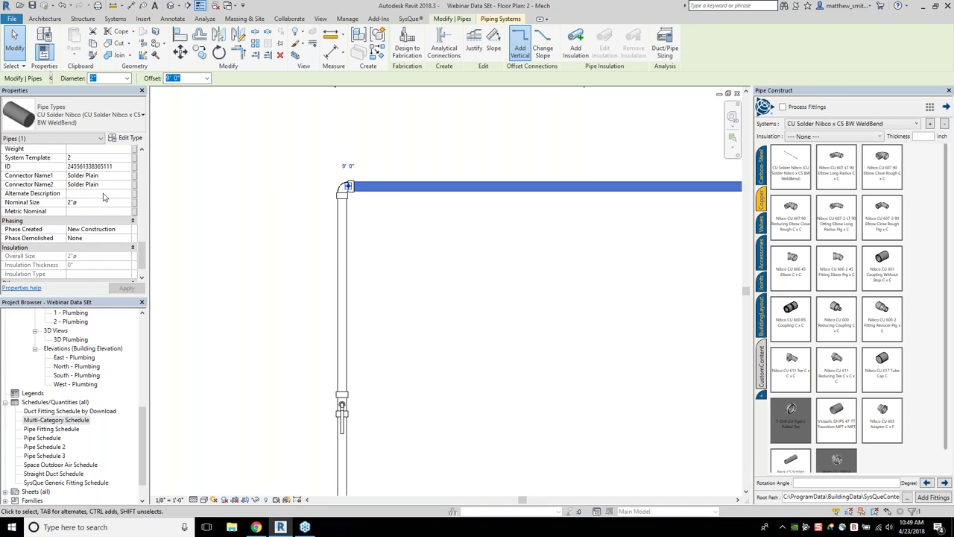
pyautogui.click(114, 177)
pyautogui.write('Solder')
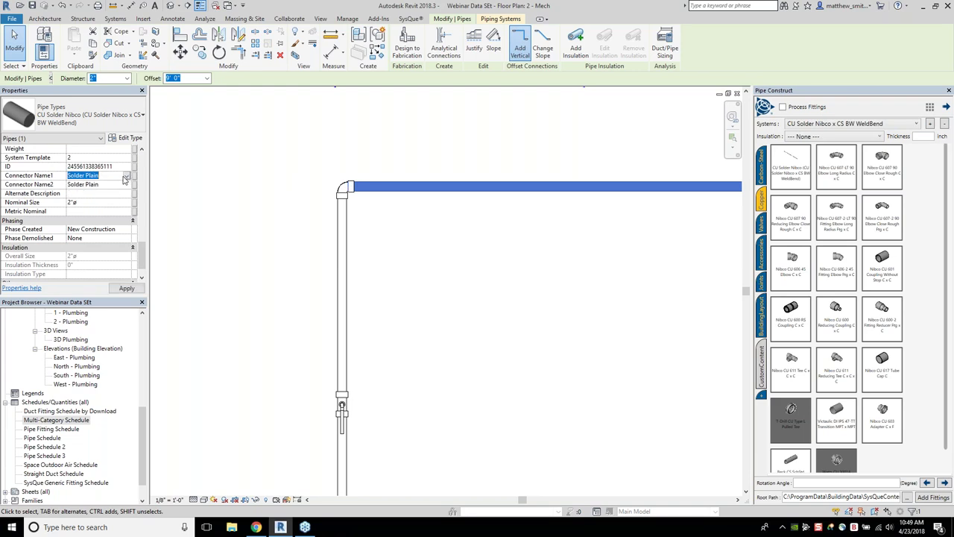
pyautogui.press('Return')
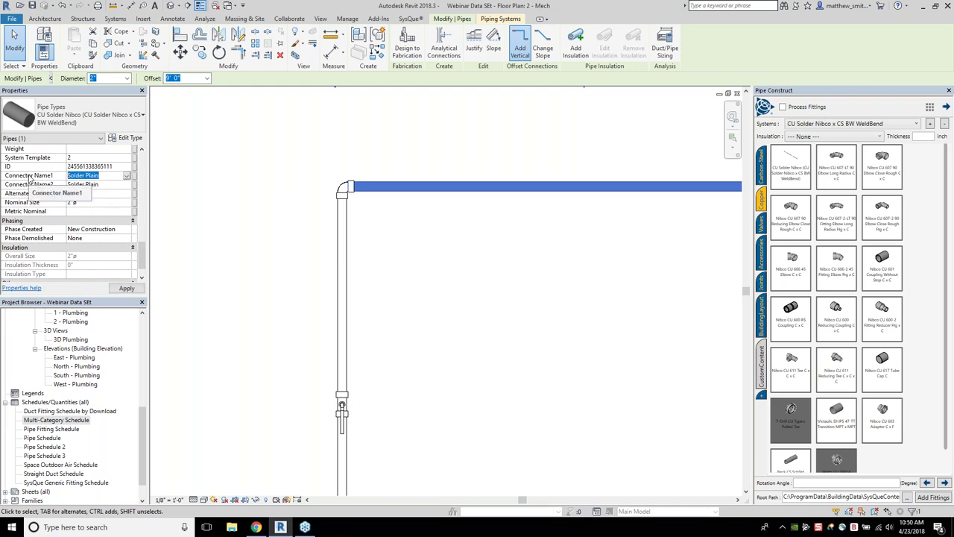
# - Set Connector Name1 to Plain End on the vertical 6" pipe below the large elbow and enable its Field Trim option
pyautogui.click(375, 381)
pyautogui.moveTo(392, 352); pyautogui.dragTo(585, 301, button='middle')
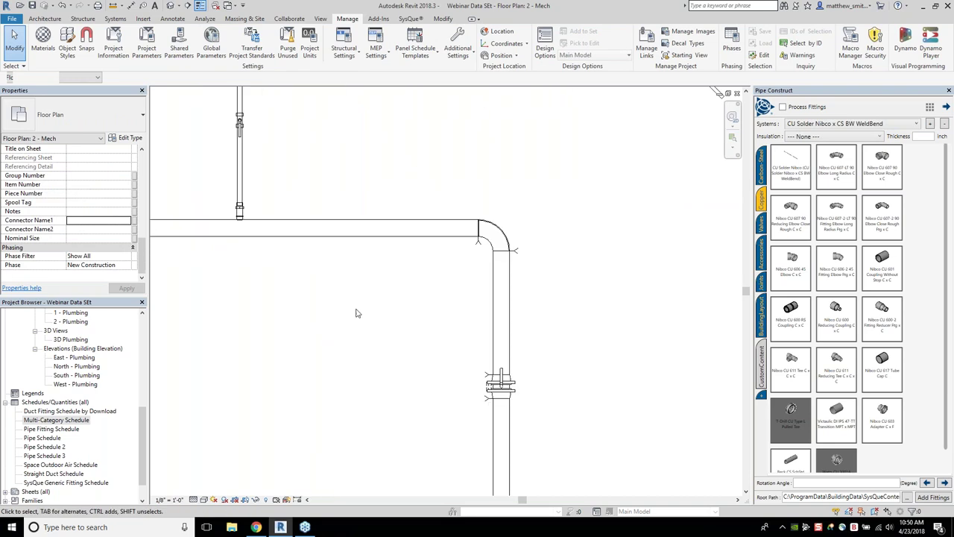
pyautogui.scroll(3, 585, 301)
pyautogui.click(604, 306)
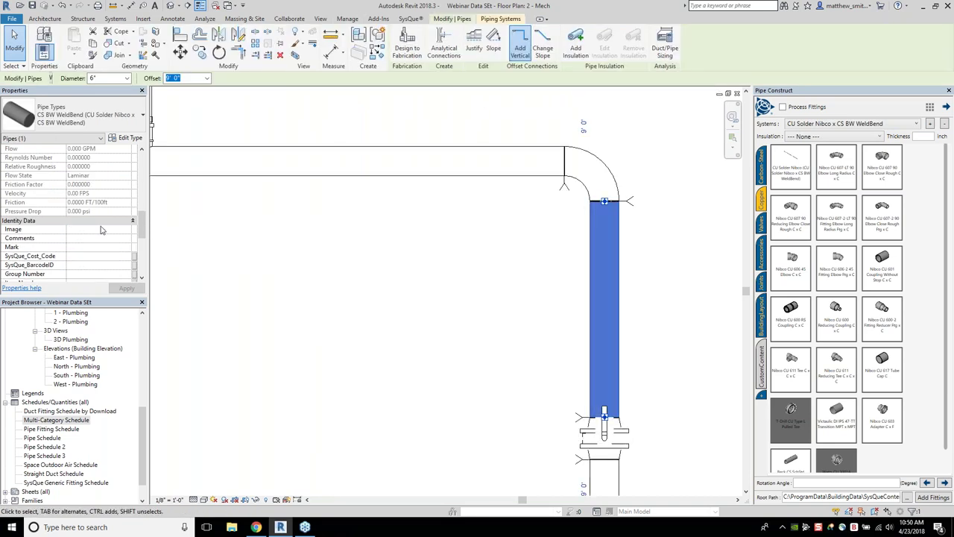
pyautogui.scroll(1, 107, 229)
pyautogui.click(112, 193)
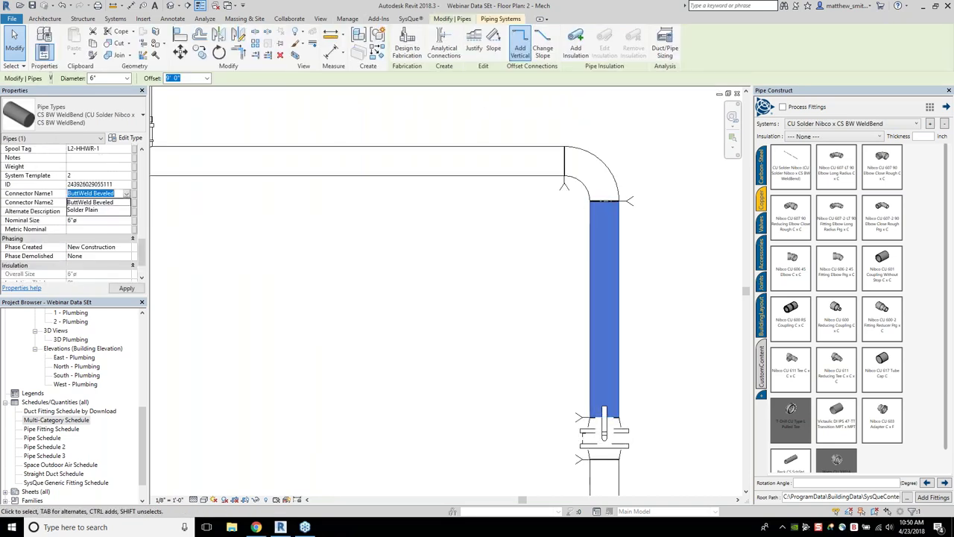
pyautogui.write('P')
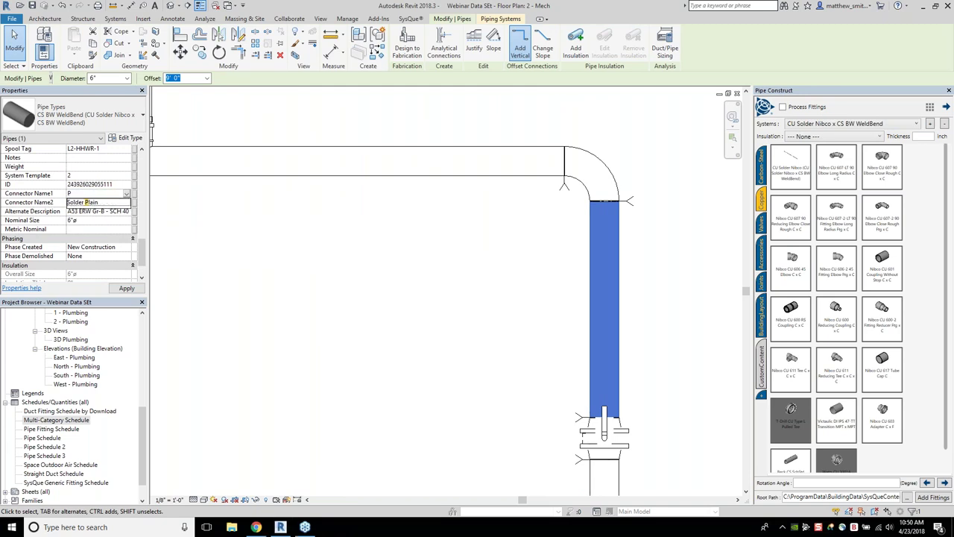
pyautogui.write('lain End')
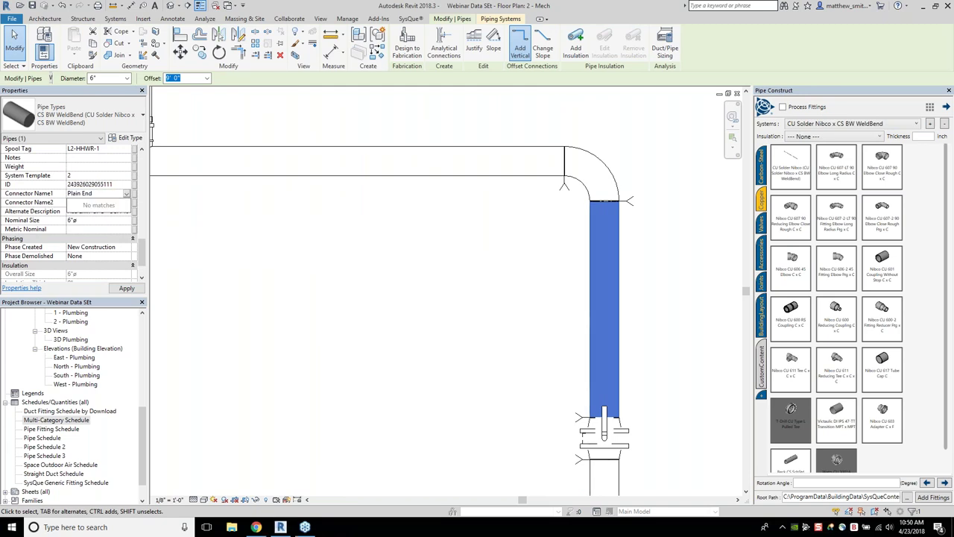
pyautogui.click(143, 253)
pyautogui.click(143, 257)
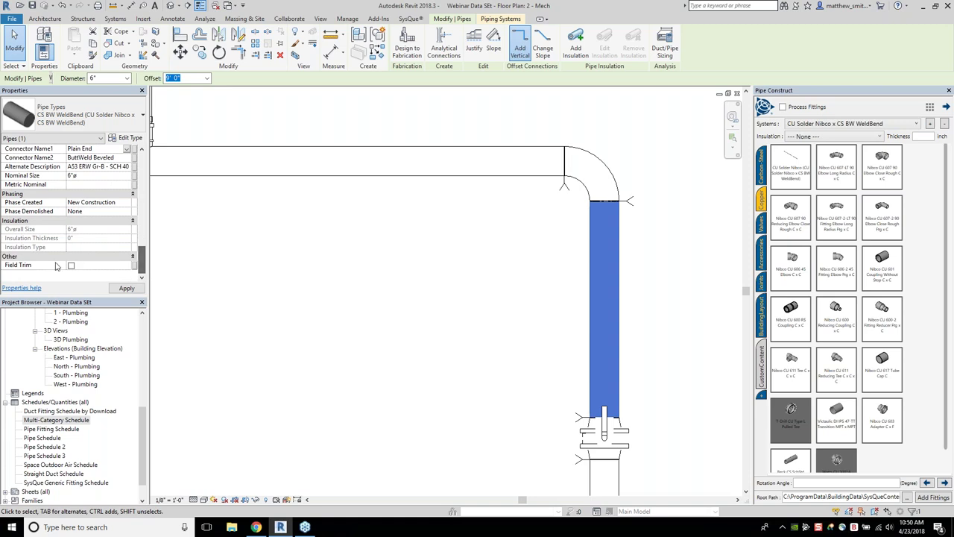
# - Open the Pipe Schedule and locate the Plain End entry in the Connector Name1 column
pyautogui.doubleClick(52, 428)
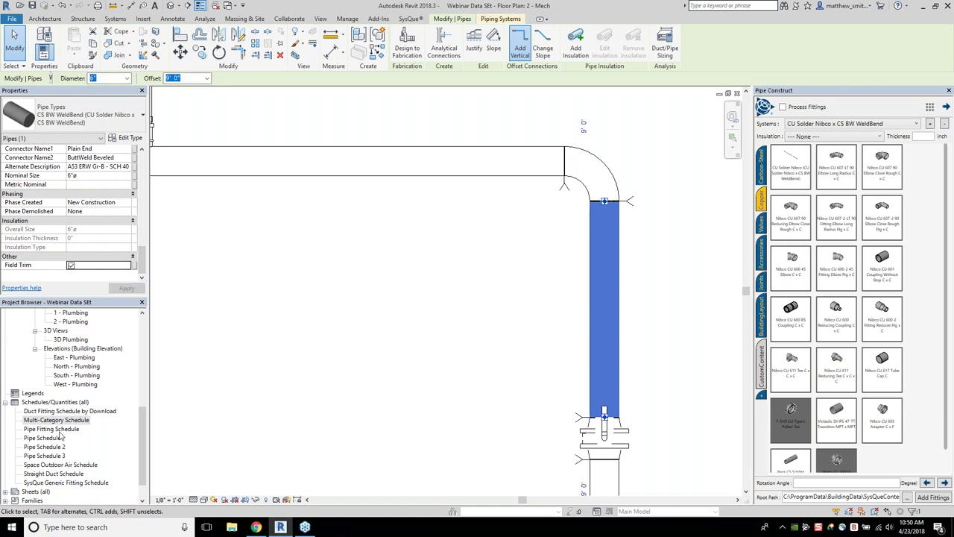
pyautogui.doubleClick(44, 438)
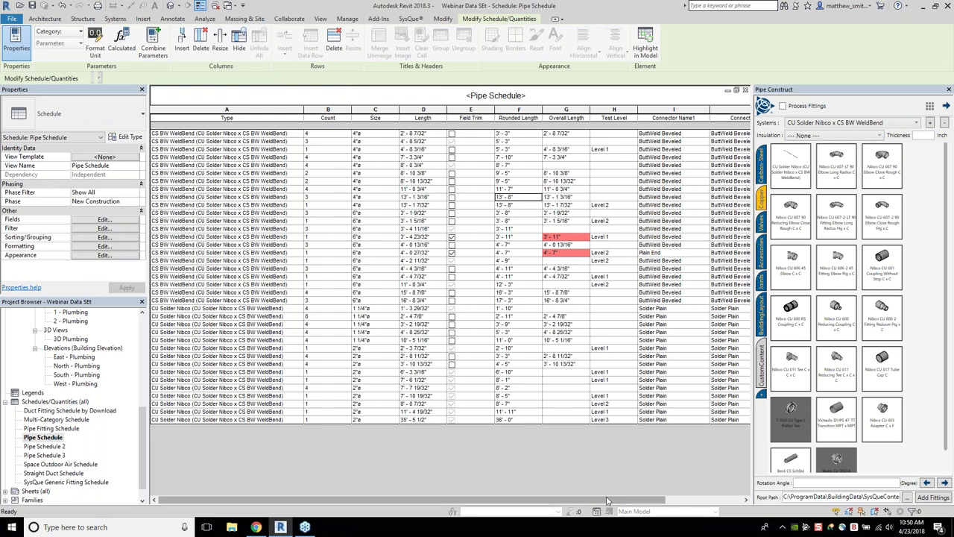
pyautogui.moveTo(608, 501); pyautogui.dragTo(637, 501)
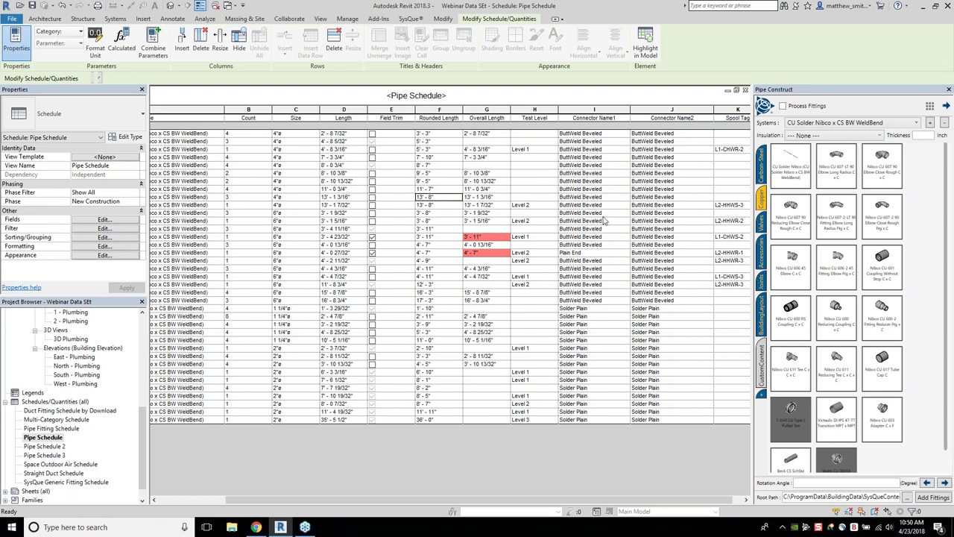
pyautogui.click(608, 254)
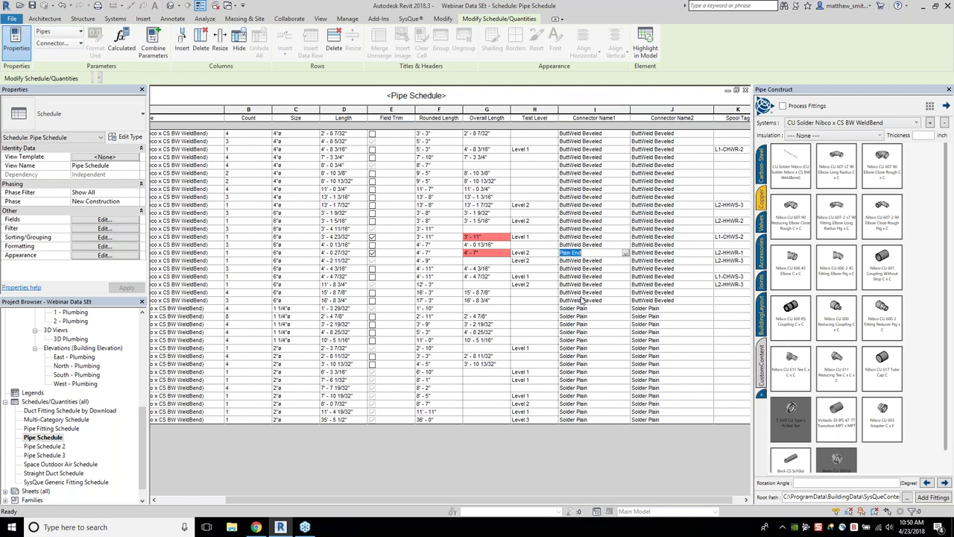
# - Define a conditional format for the Connector Name1 field that tests for Equal To Plain End
pyautogui.click(118, 247)
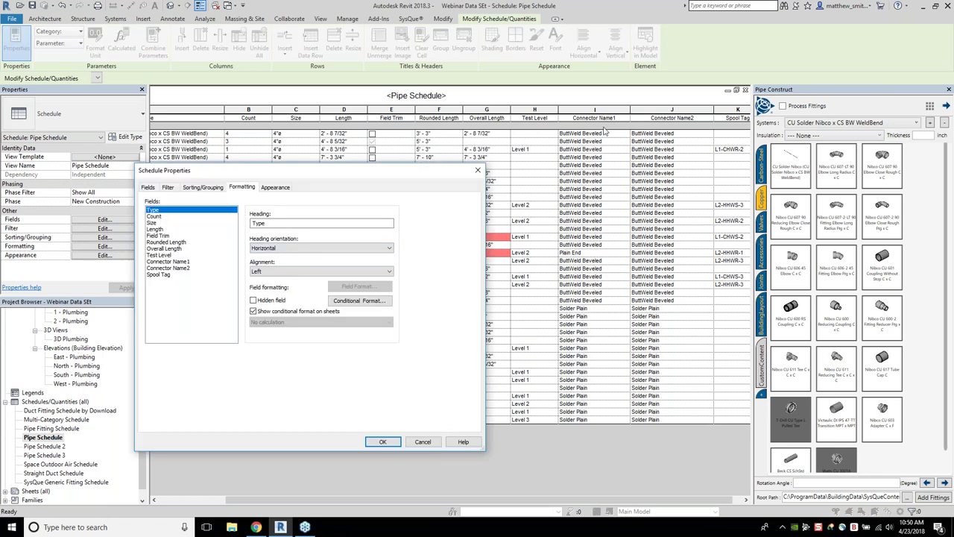
pyautogui.click(611, 105)
pyautogui.click(196, 262)
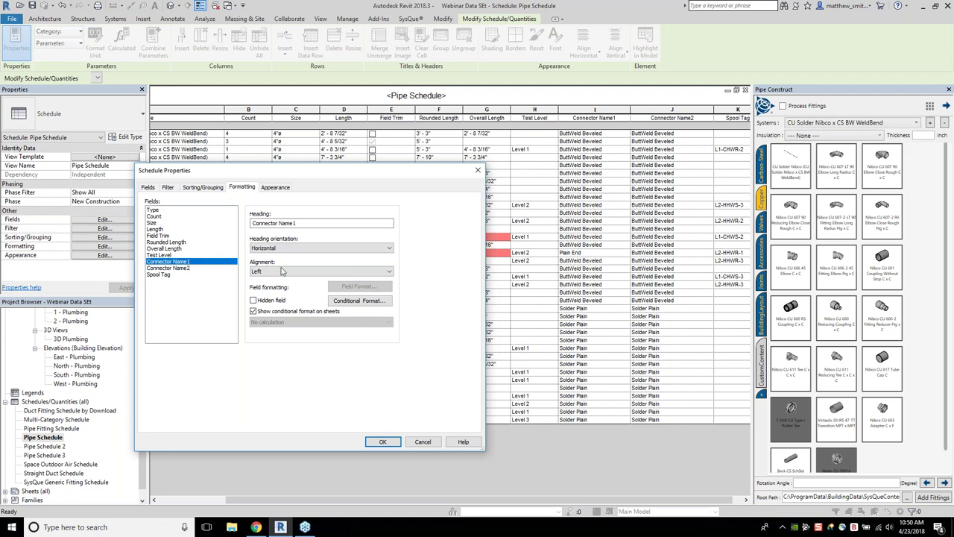
pyautogui.click(372, 301)
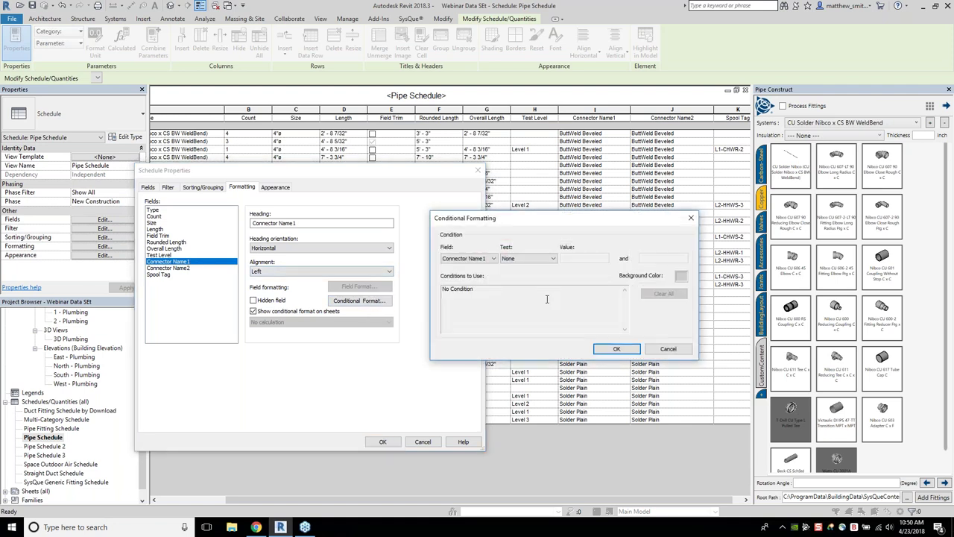
pyautogui.click(527, 257)
pyautogui.click(522, 268)
pyautogui.click(596, 257)
pyautogui.write('Plain End')
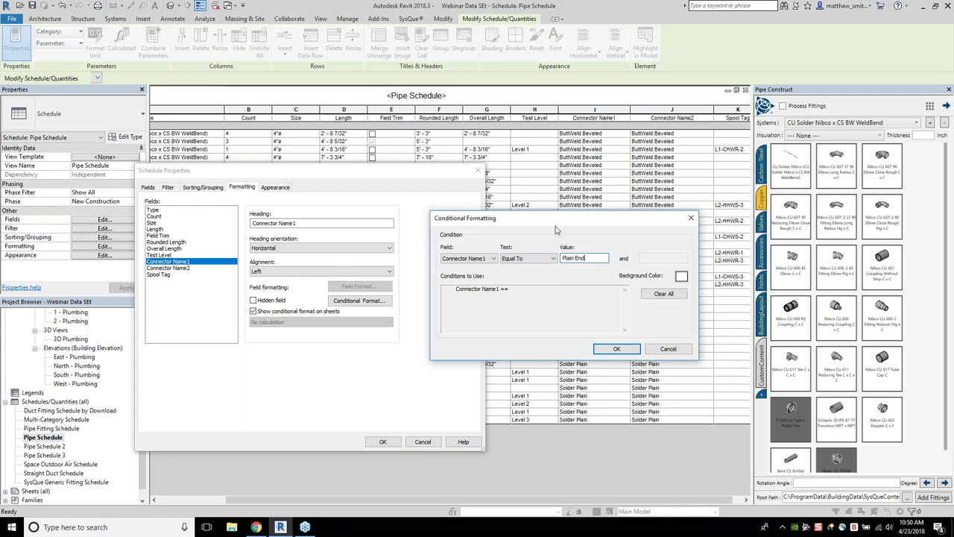
# - Set the condition's background color to red, RGB 255-036-036, and apply the formatting to the Pipe Schedule
pyautogui.moveTo(514, 230); pyautogui.dragTo(389, 233)
pyautogui.click(554, 279)
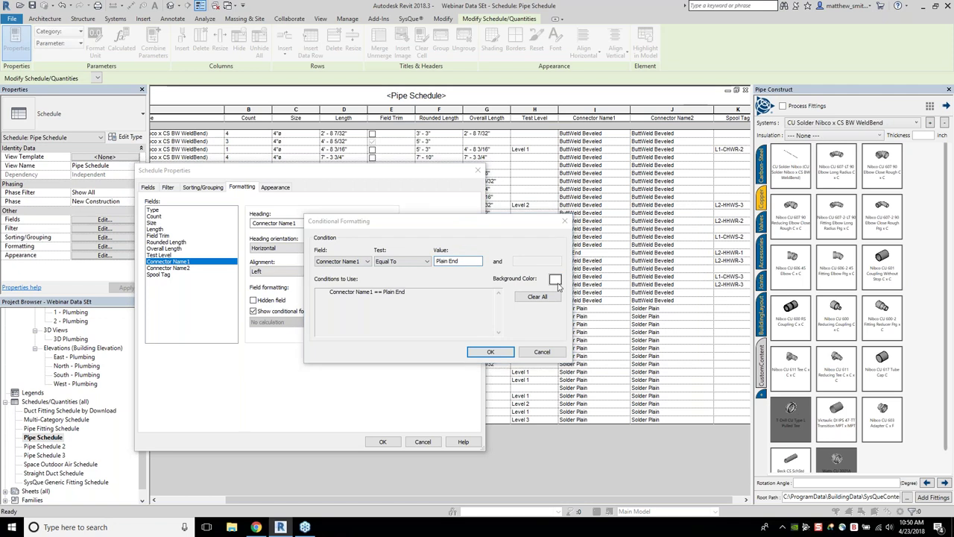
pyautogui.click(335, 232)
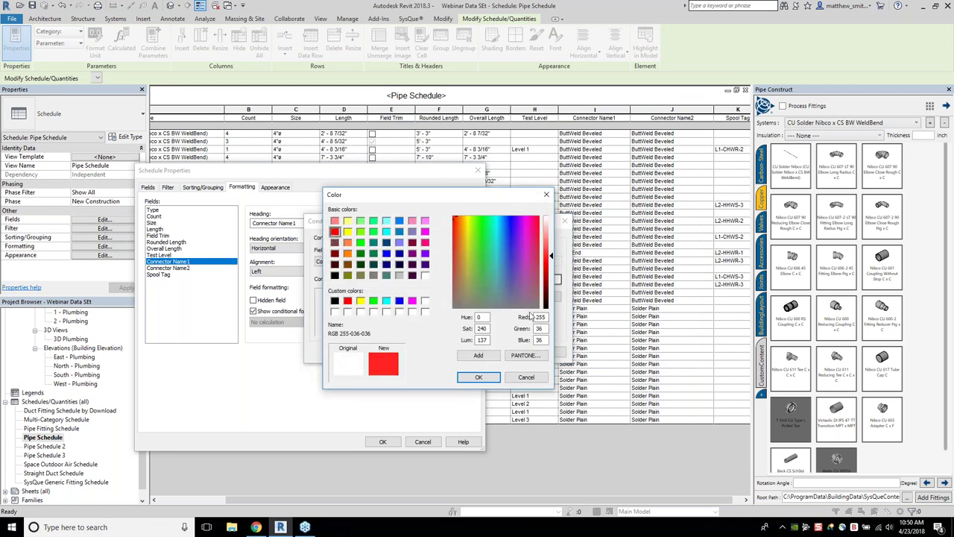
pyautogui.click(478, 377)
pyautogui.click(463, 350)
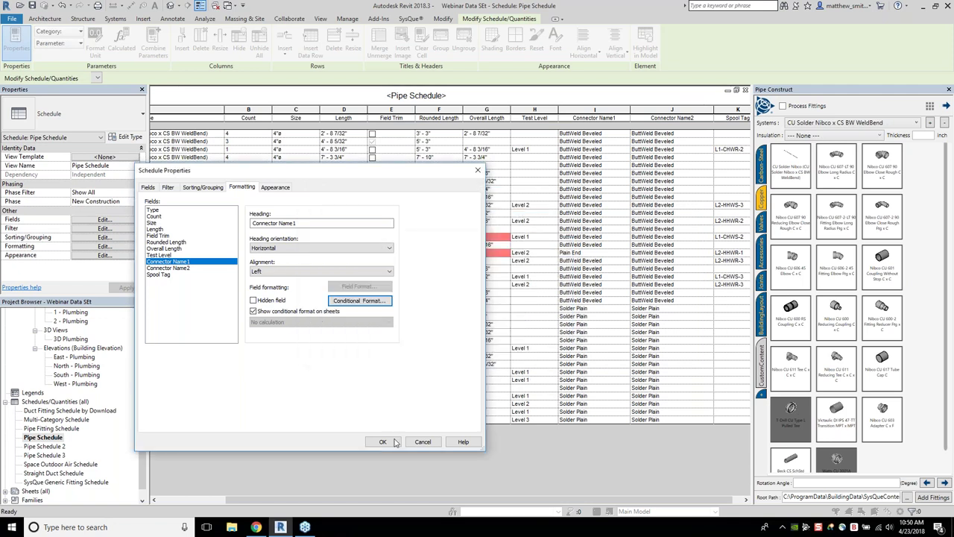
pyautogui.click(395, 441)
# - Set Connector Name1 to Plain End for the 4" pipe rows with lengths 8' - 0 3/4" and 11' - 0 3/4"
pyautogui.click(618, 299)
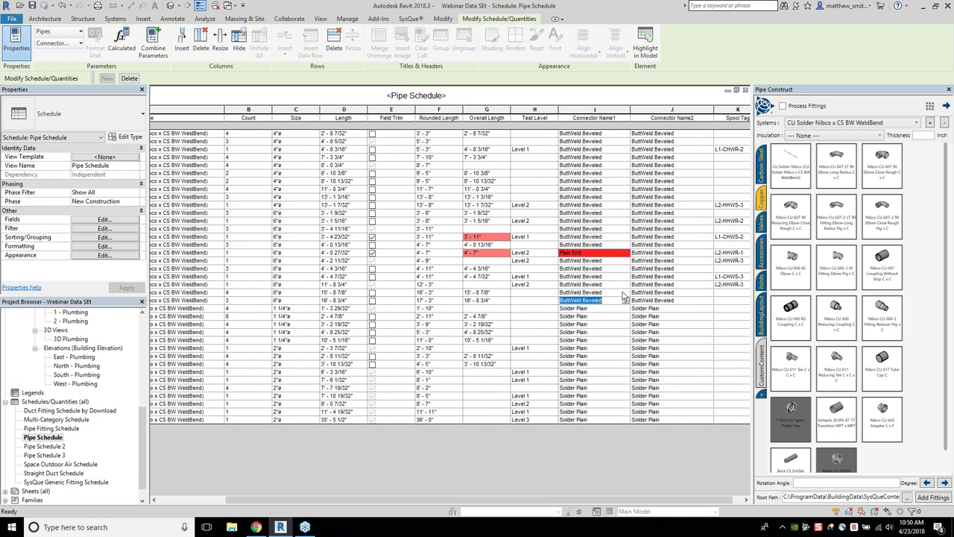
pyautogui.moveTo(600, 149); pyautogui.dragTo(606, 167)
pyautogui.click(606, 165)
pyautogui.click(624, 166)
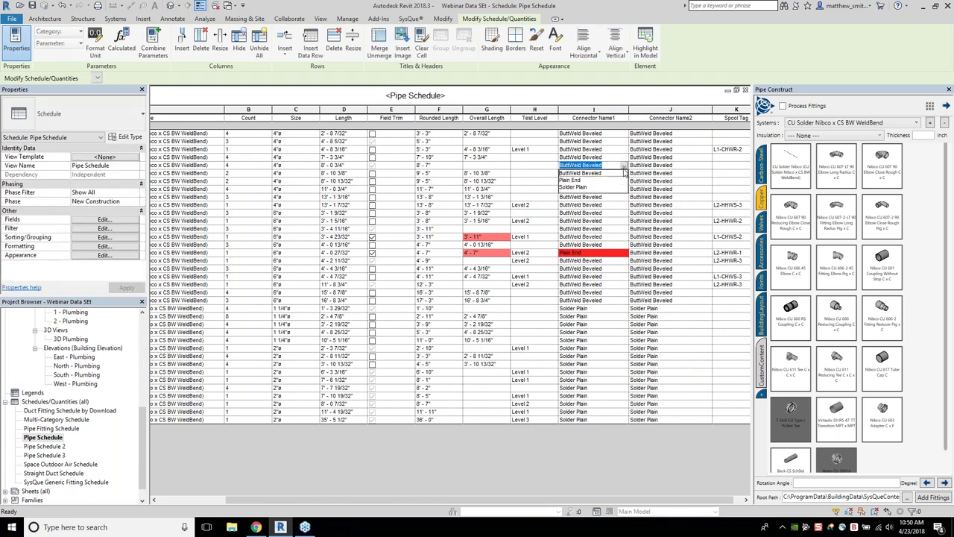
pyautogui.click(572, 180)
pyautogui.click(597, 189)
pyautogui.click(624, 189)
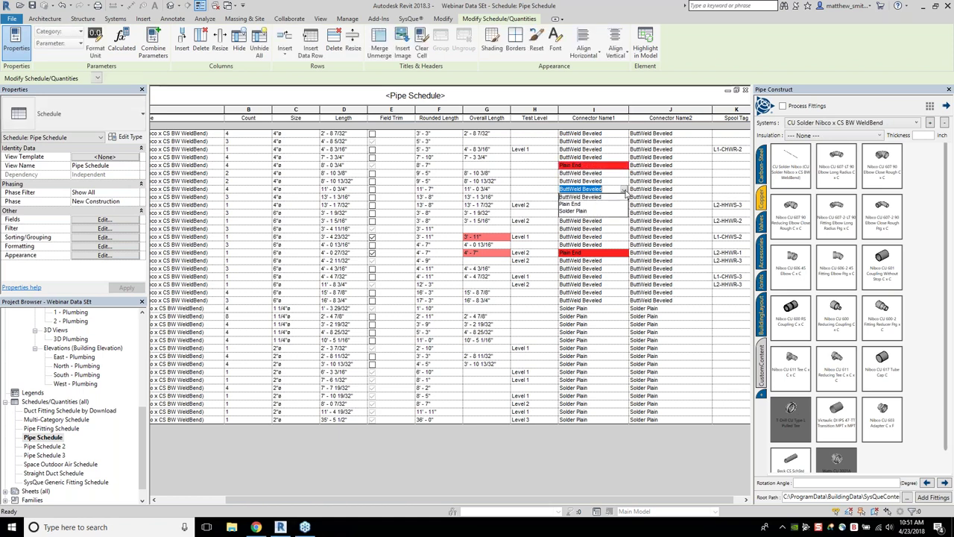
pyautogui.click(574, 204)
# - Enable Field Trim for the two 4" pipe rows marked Plain End
pyautogui.click(373, 166)
pyautogui.click(373, 166)
pyautogui.click(451, 197)
pyautogui.click(439, 189)
pyautogui.click(374, 188)
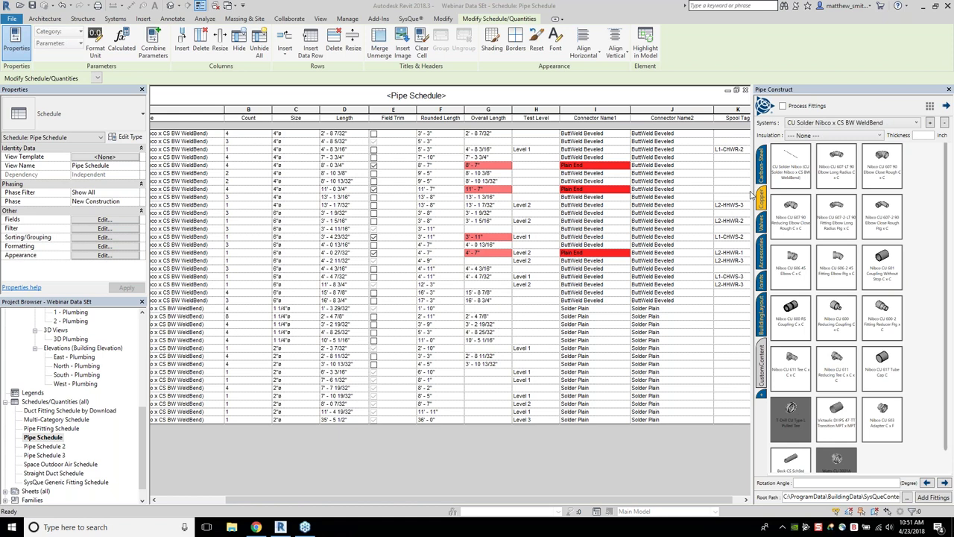
# - Close the Pipe Schedule and Pipe Fitting Schedule and switch to the 3D view of the model
pyautogui.click(745, 89)
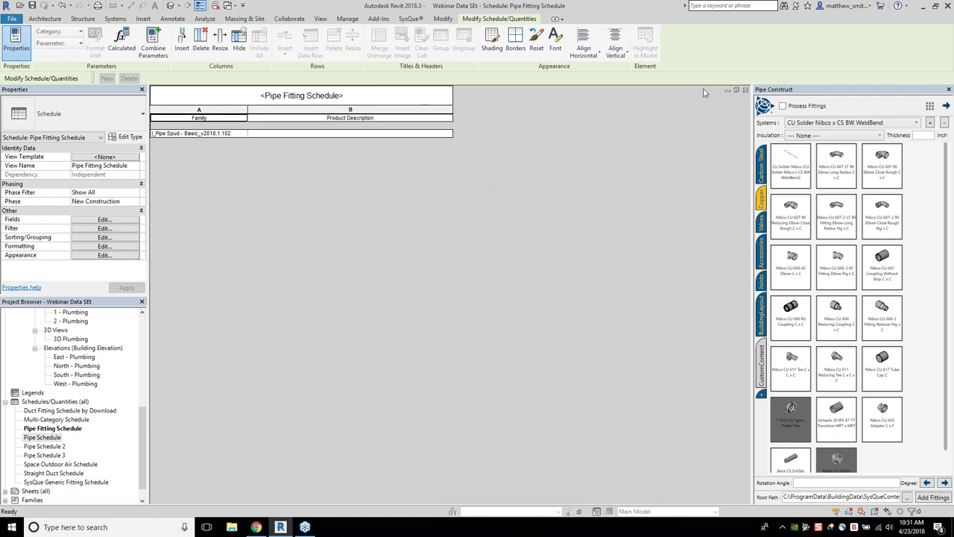
pyautogui.click(744, 89)
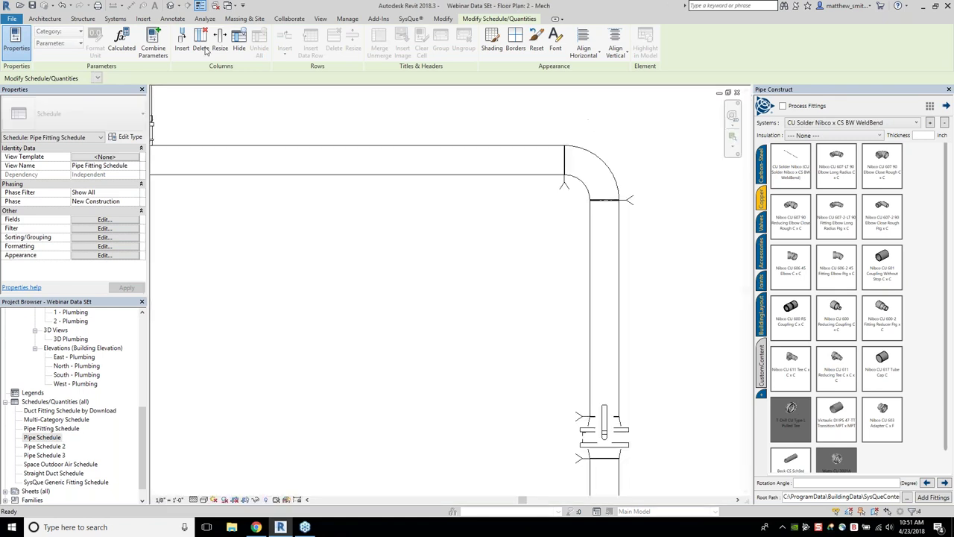
pyautogui.click(171, 6)
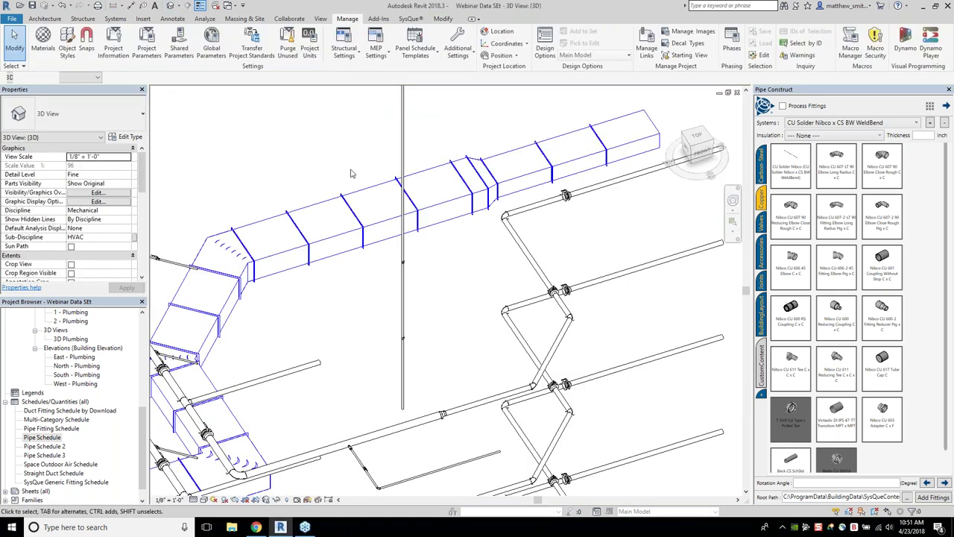
pyautogui.scroll(-1, 351, 171)
# - Open the SysQue PAC exporter, review its Job Number, Level/Floor and System fields, and close it
pyautogui.click(410, 18)
pyautogui.click(243, 41)
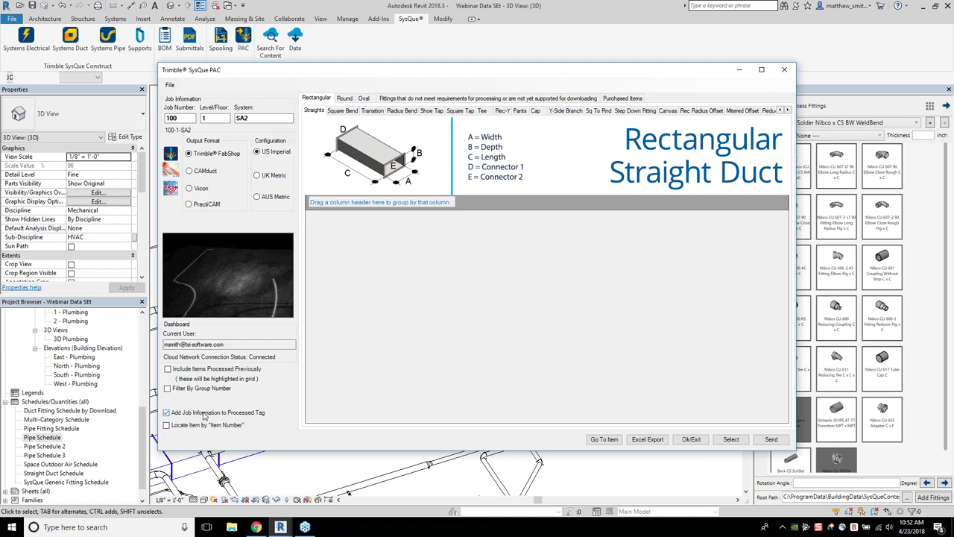
pyautogui.click(178, 118)
pyautogui.doubleClick(172, 118)
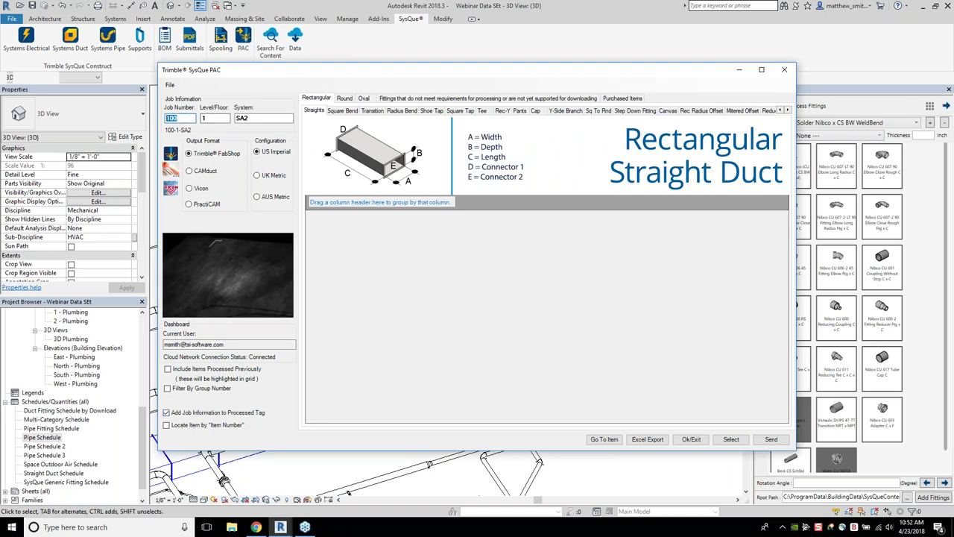
pyautogui.press('Tab')
pyautogui.press('Tab')
pyautogui.press('Tab')
pyautogui.press('Tab')
pyautogui.press('Tab')
pyautogui.press('Tab')
pyautogui.press('Tab')
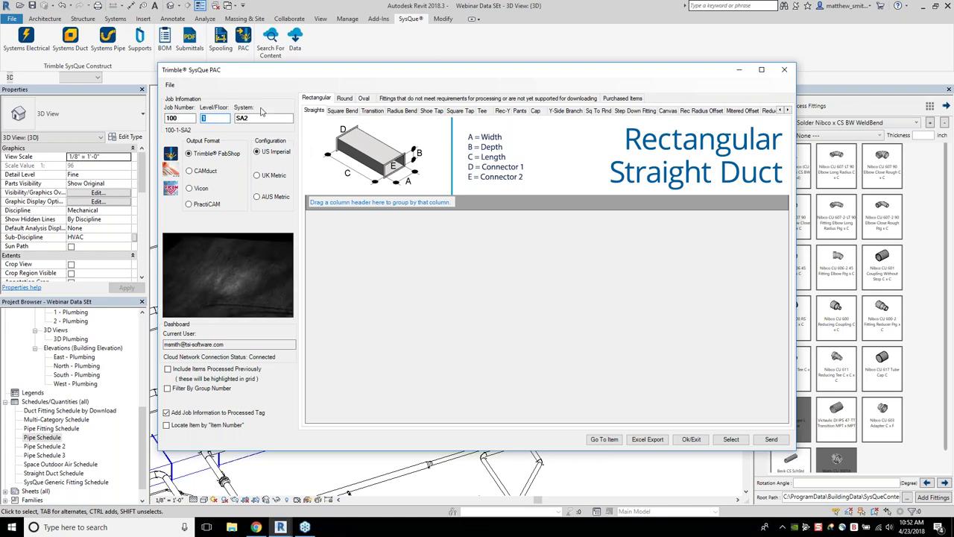
pyautogui.press('Tab')
pyautogui.press('Tab')
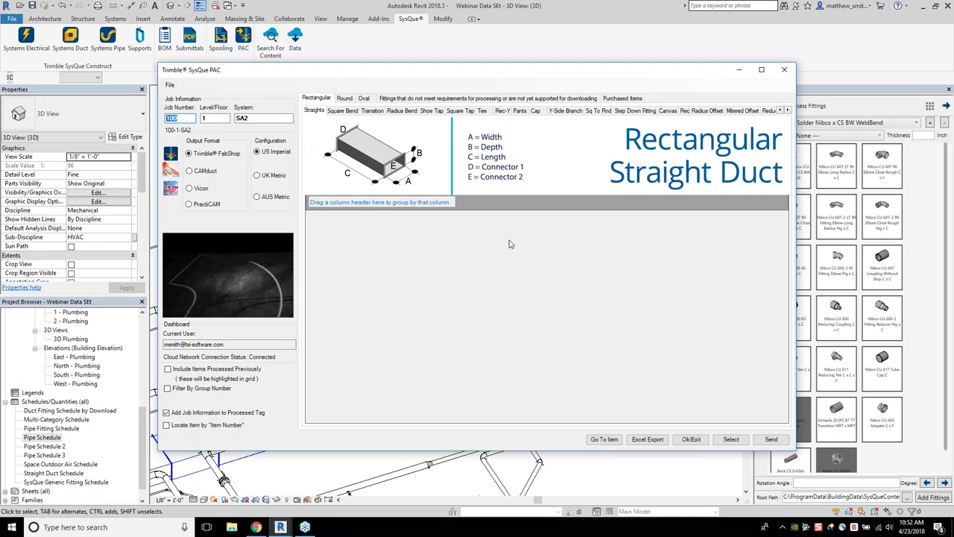
pyautogui.click(786, 70)
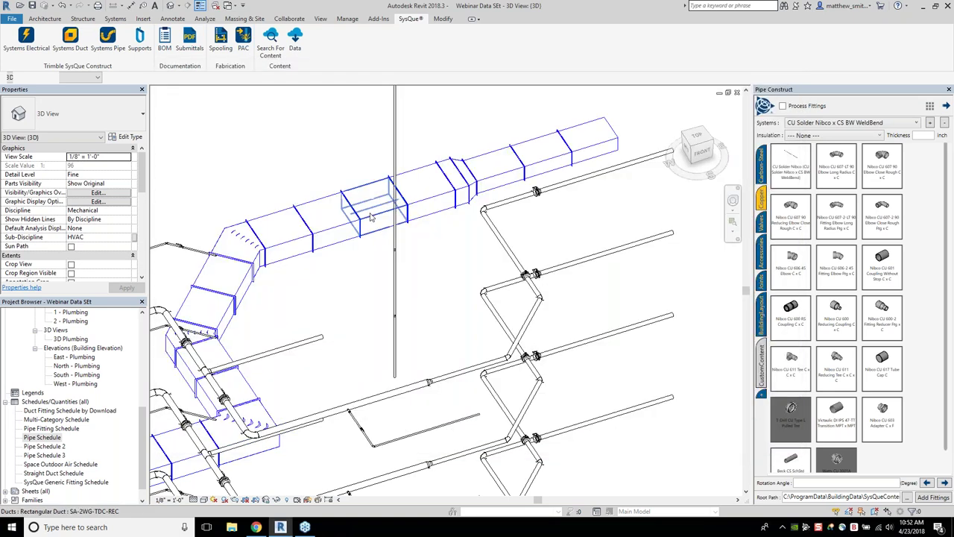
# - Select the rectangular duct segment crossed by the vertical pipe and inspect its PAC Status property
pyautogui.click(374, 231)
pyautogui.scroll(-3, 108, 218)
pyautogui.scroll(-6, 109, 219)
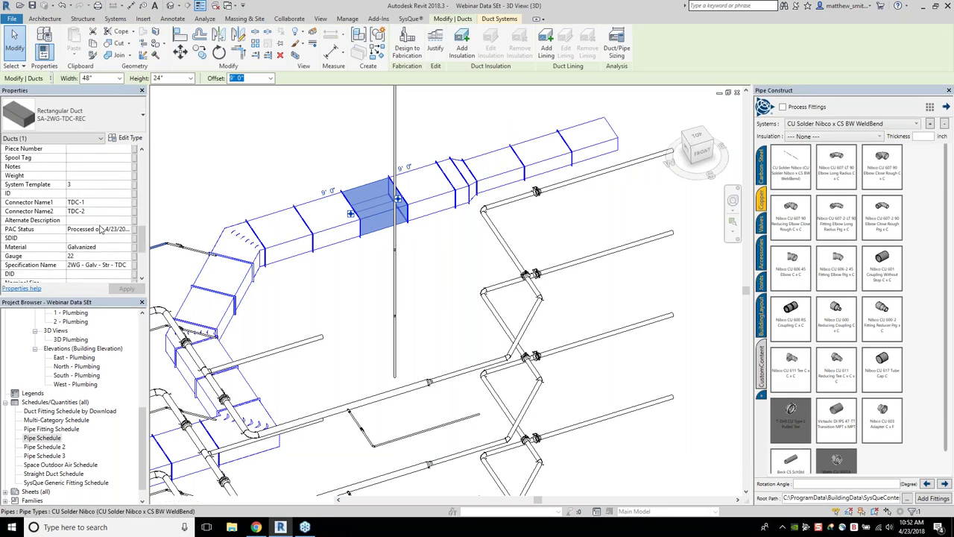
pyautogui.click(82, 230)
pyautogui.moveTo(69, 231); pyautogui.dragTo(131, 236)
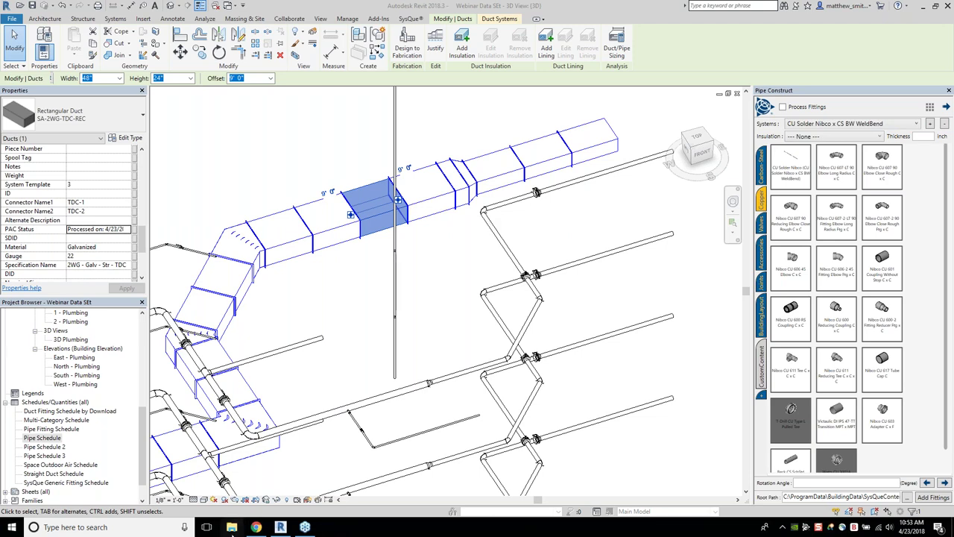
# - Browse in File Explorer to the folder C:\ProgramData\BuildingData\Support\2018TemplateFiles
pyautogui.press('super+e')
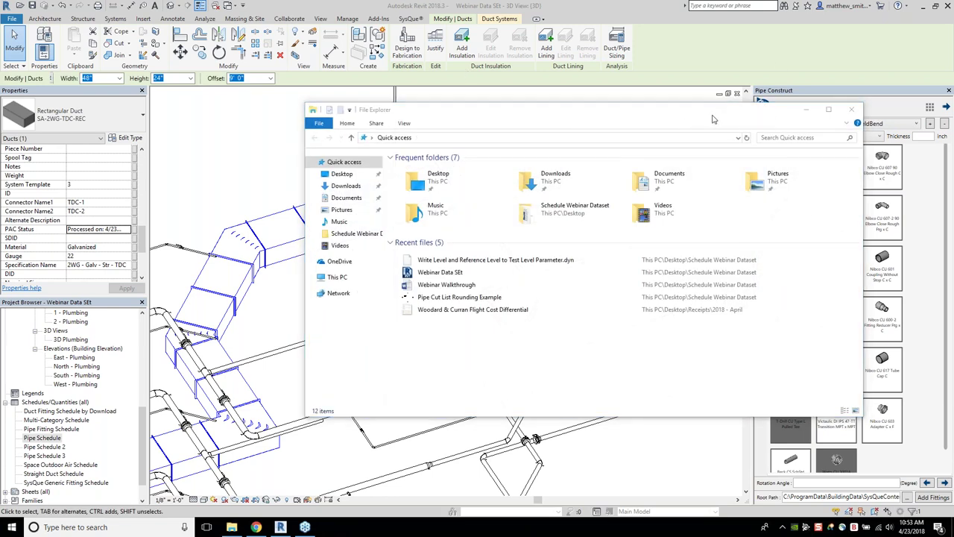
pyautogui.click(670, 123)
pyautogui.moveTo(669, 123); pyautogui.dragTo(568, 109)
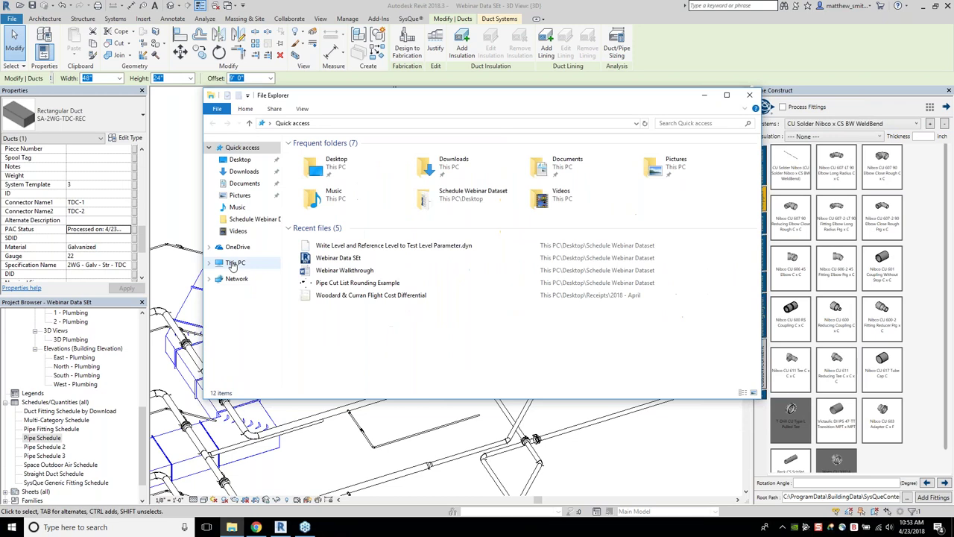
pyautogui.click(234, 262)
pyautogui.doubleClick(470, 267)
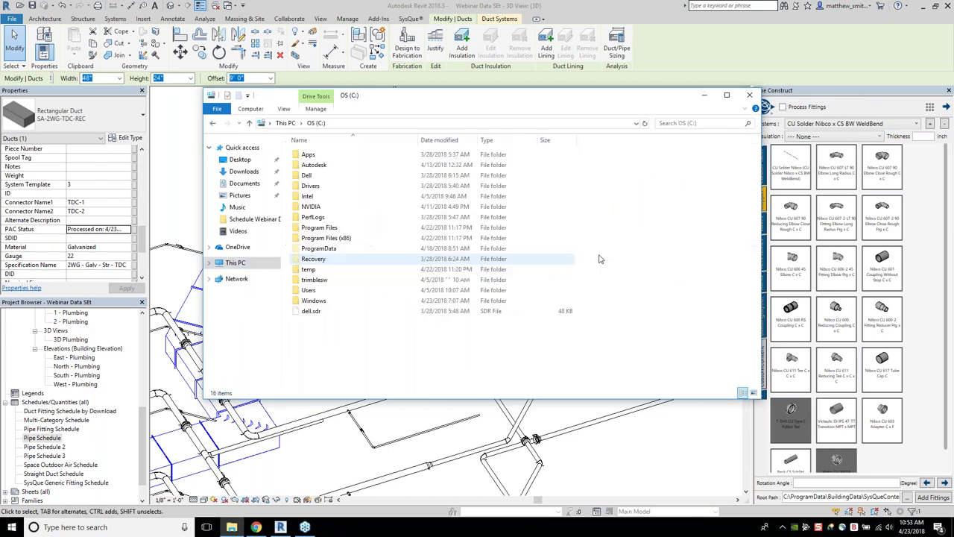
pyautogui.click(448, 251)
pyautogui.doubleClick(448, 250)
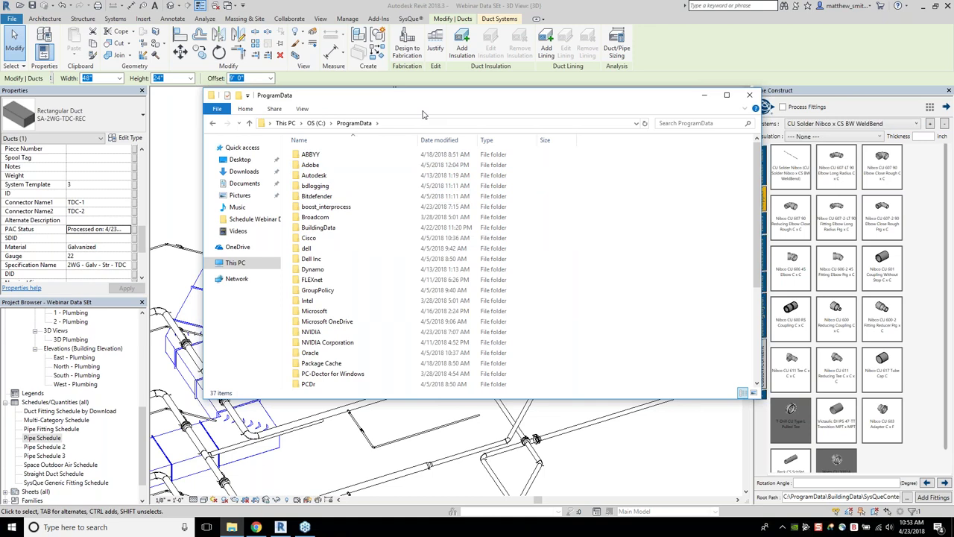
pyautogui.doubleClick(407, 229)
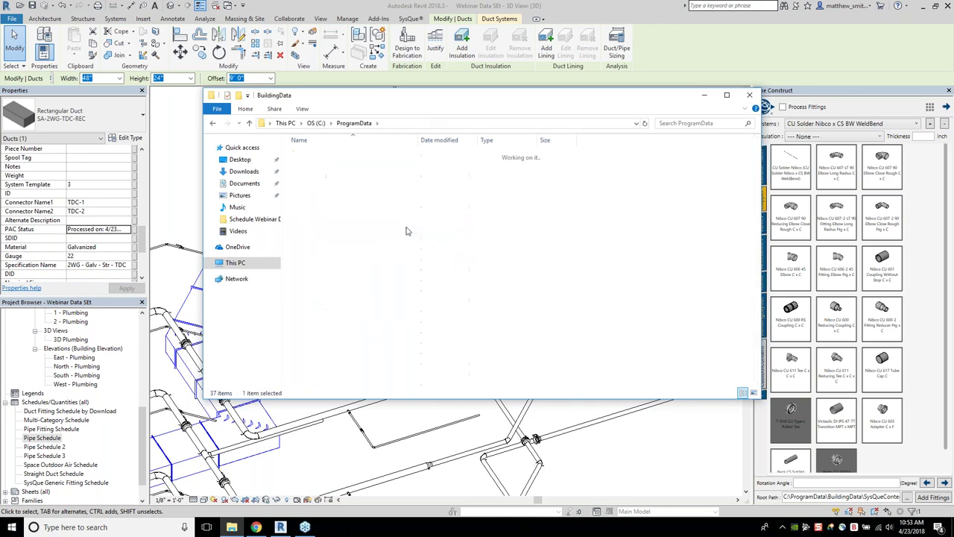
pyautogui.doubleClick(386, 155)
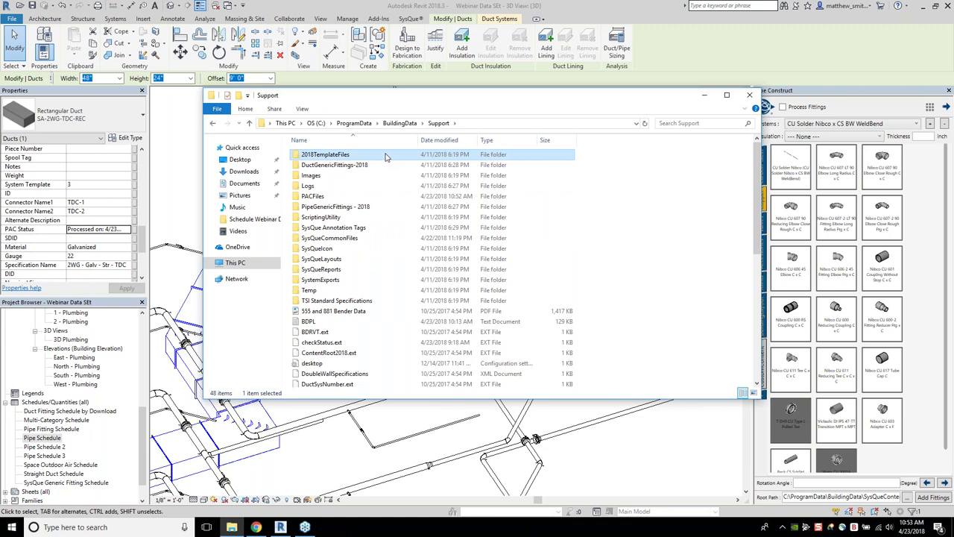
pyautogui.doubleClick(387, 155)
# - Open the SysQue MEP Imperial Demo 2018 template in Revit and minimize the File Explorer window
pyautogui.scroll(-8, 442, 253)
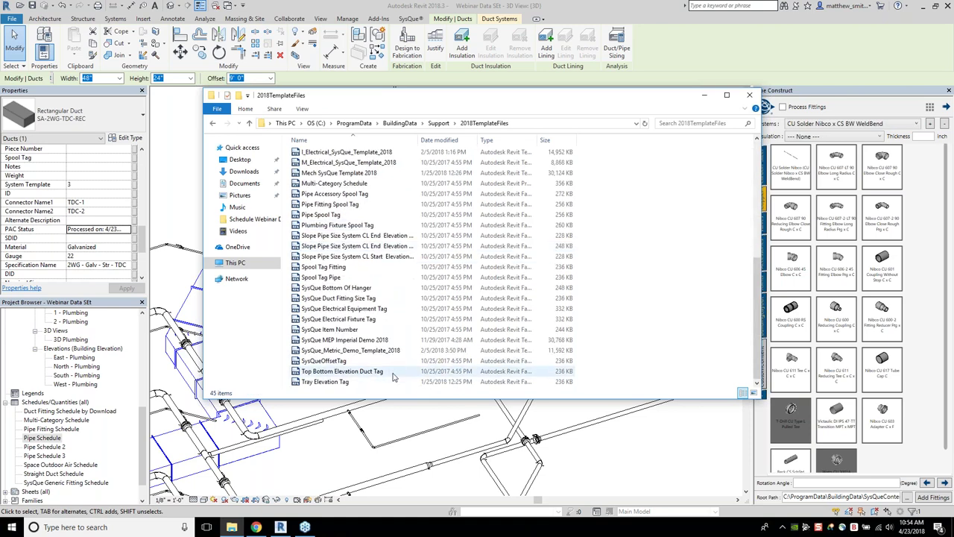
pyautogui.click(405, 340)
pyautogui.moveTo(405, 340); pyautogui.dragTo(188, 203)
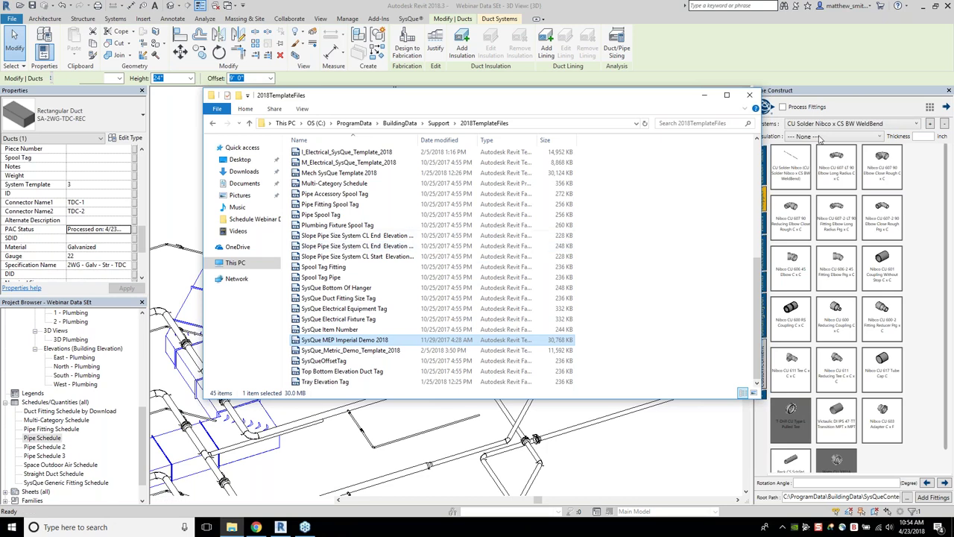
pyautogui.moveTo(697, 114); pyautogui.dragTo(717, 146)
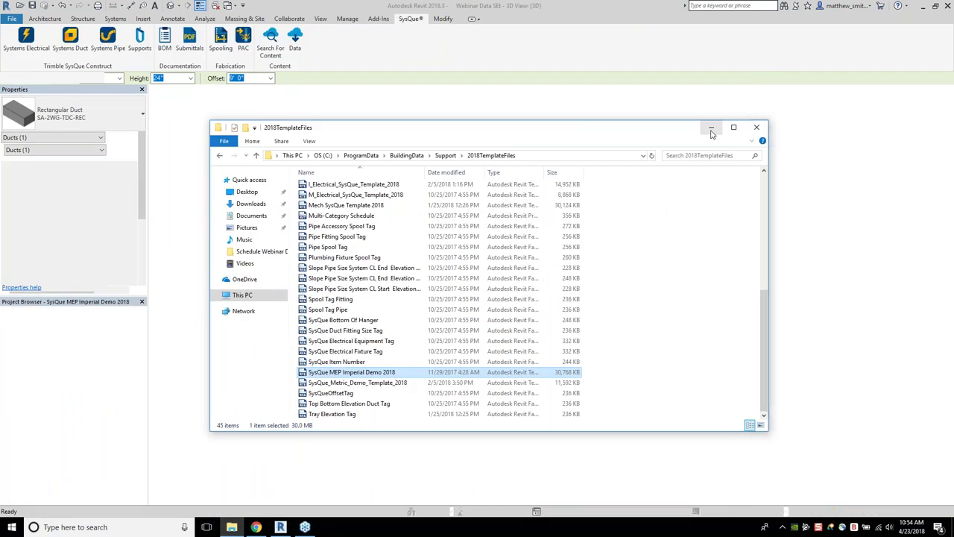
pyautogui.click(712, 128)
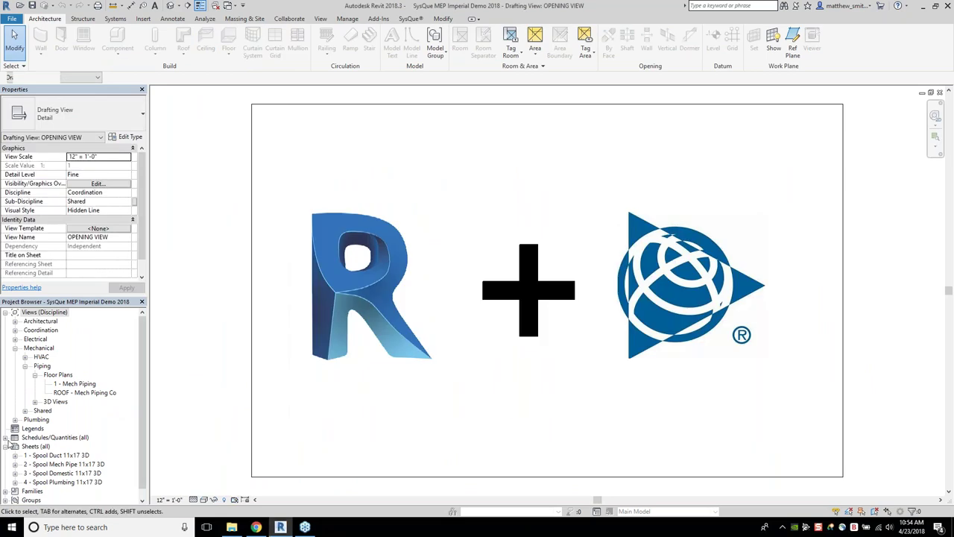
# - List the template's schedules and open the Hanger Schedule
pyautogui.click(6, 438)
pyautogui.scroll(-1, 77, 340)
pyautogui.scroll(1, 77, 340)
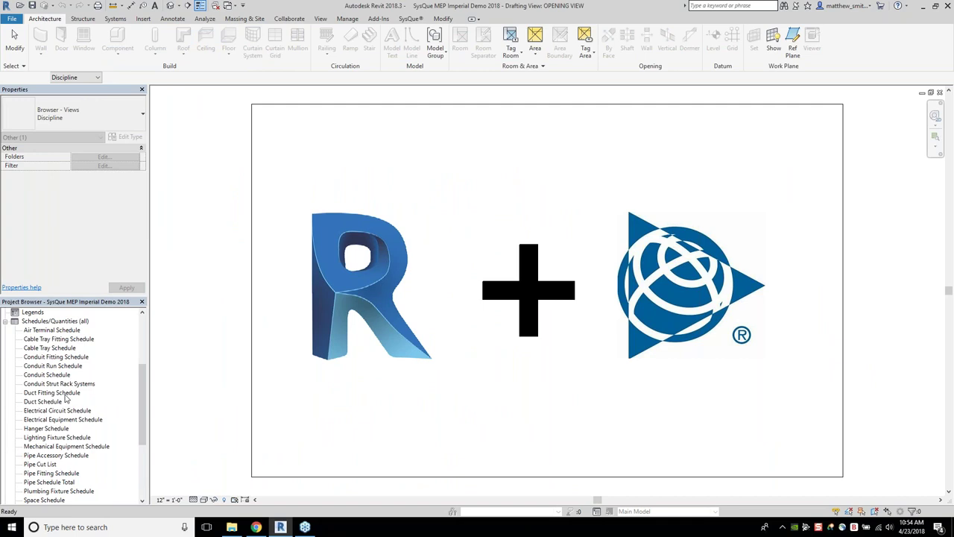
pyautogui.scroll(-1, 66, 403)
pyautogui.doubleClick(54, 420)
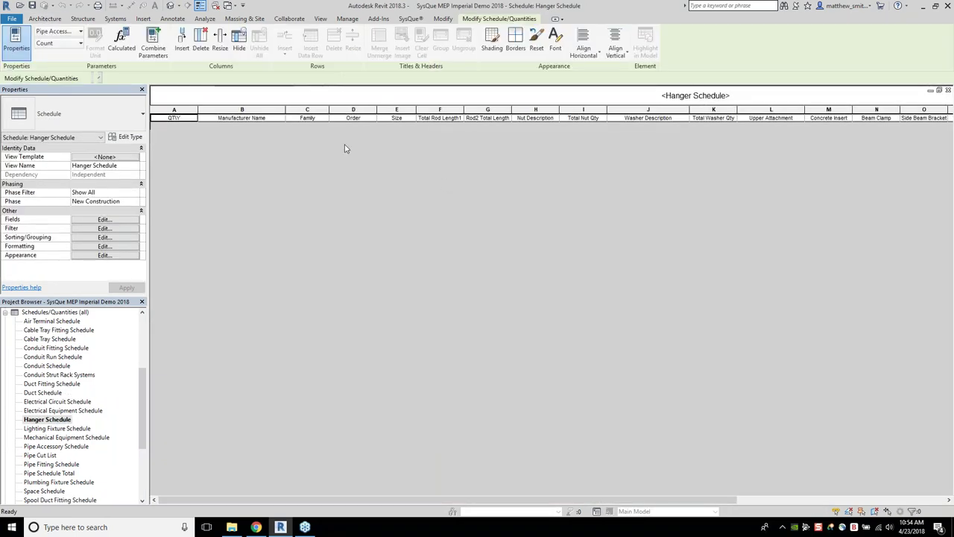
pyautogui.moveTo(345, 148)
pyautogui.mouseDown(button='middle')
pyautogui.moveTo(628, 161)
pyautogui.moveTo(417, 153)
pyautogui.mouseUp(button='middle')
# - Examine the fields available for the Hanger Schedule, including Spool Tag, and leave its properties without changes
pyautogui.click(104, 220)
pyautogui.click(210, 314)
pyautogui.scroll(-5, 209, 315)
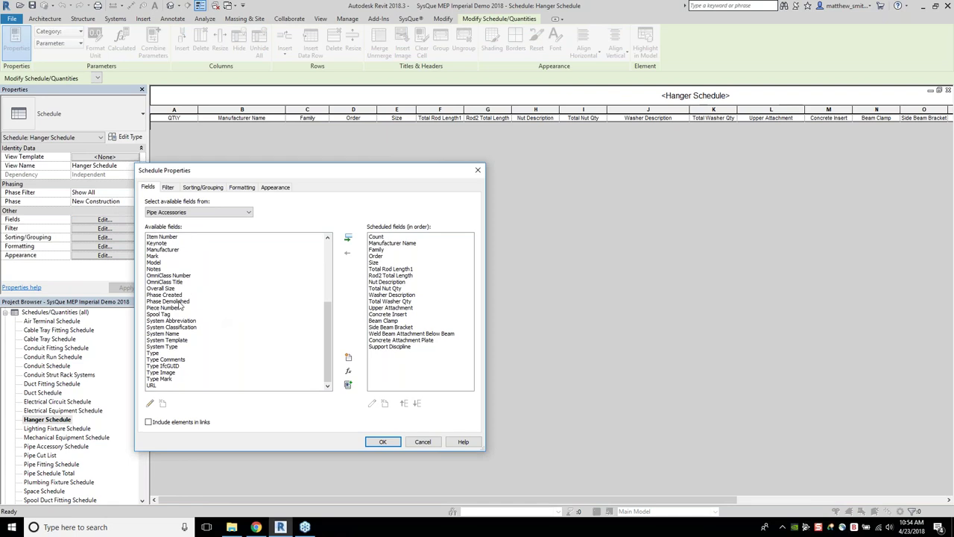
pyautogui.click(178, 314)
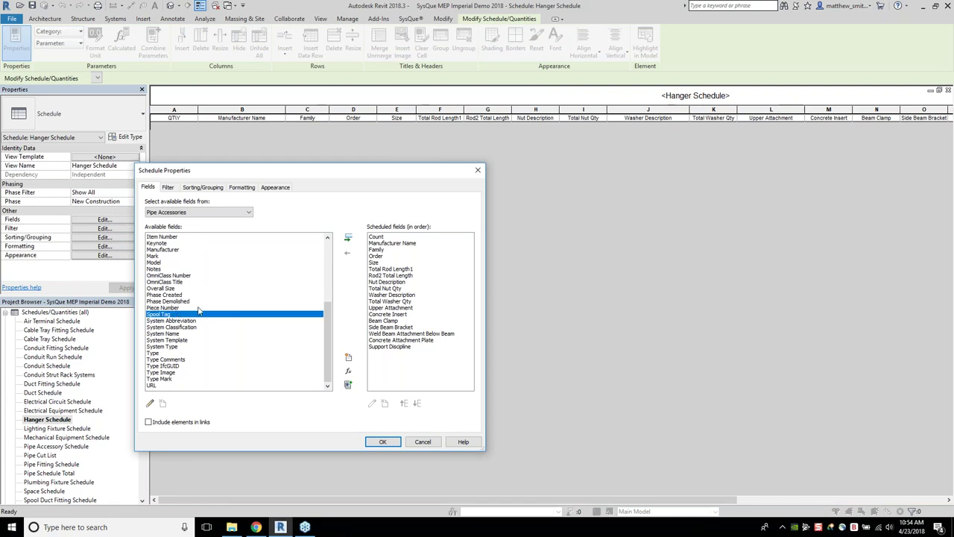
pyautogui.click(191, 276)
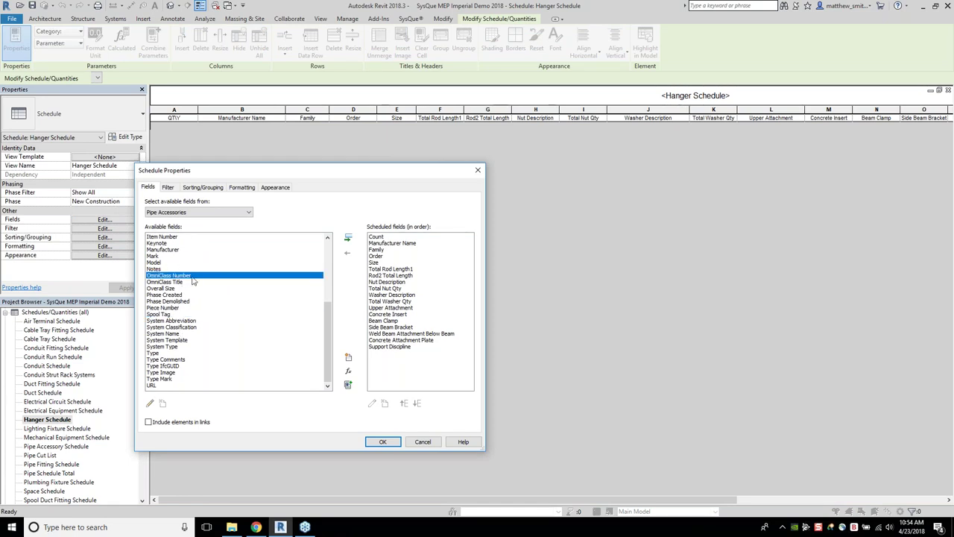
pyautogui.click(193, 301)
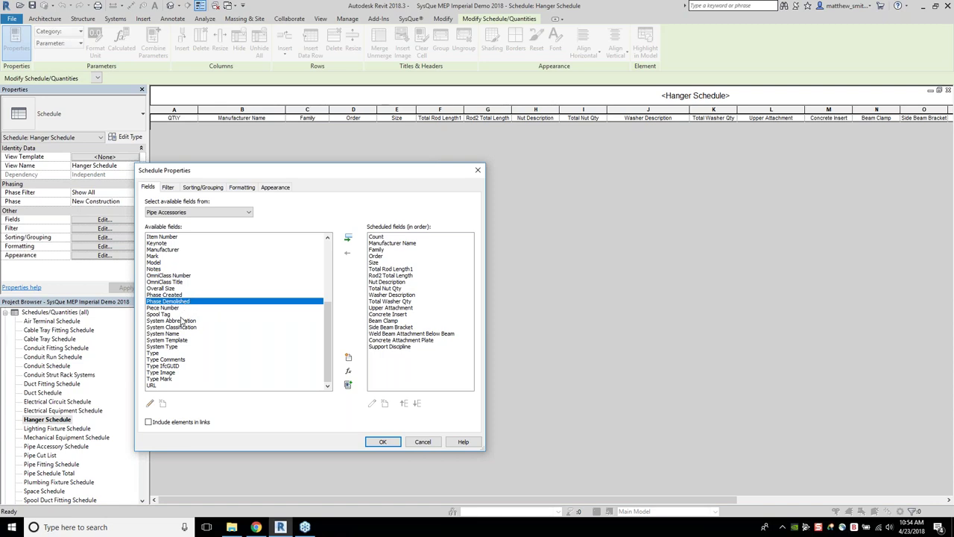
pyautogui.click(185, 314)
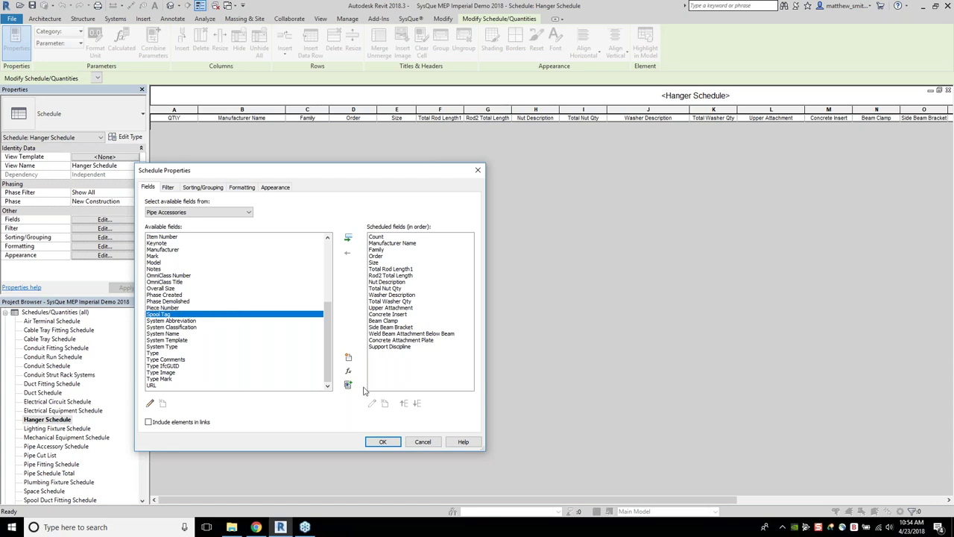
pyautogui.click(422, 441)
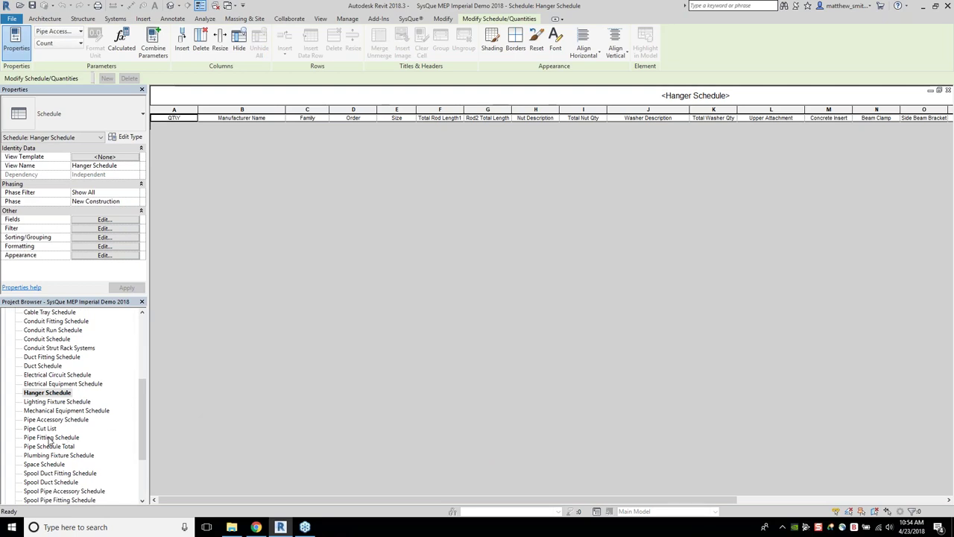
# - View the Pipe Cut List and open the Pipe Schedule Total schedule
pyautogui.click(49, 437)
pyautogui.doubleClick(41, 428)
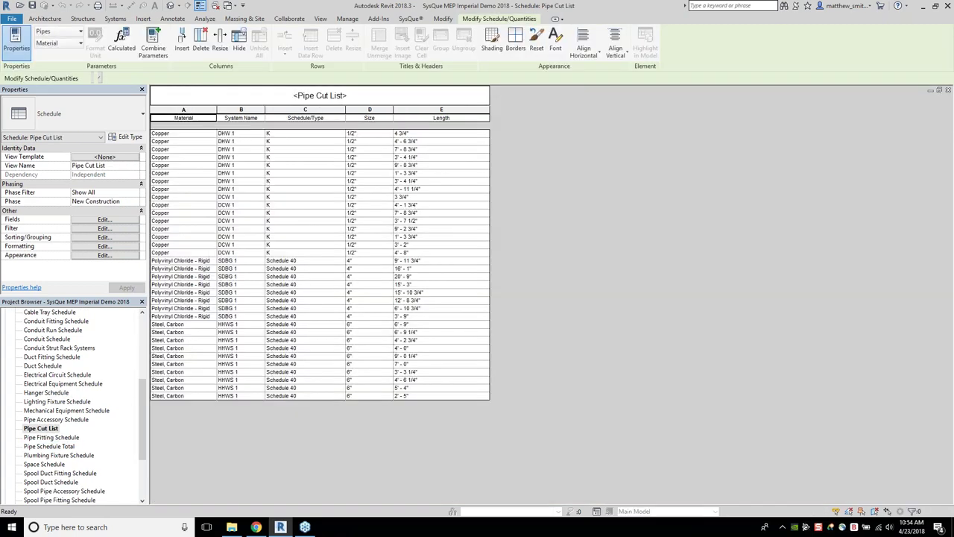
pyautogui.click(51, 438)
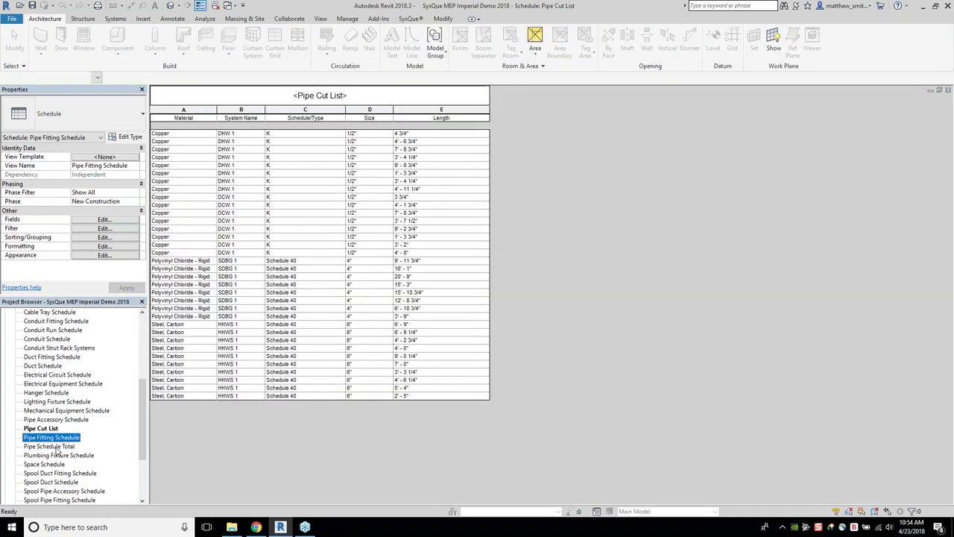
pyautogui.doubleClick(58, 447)
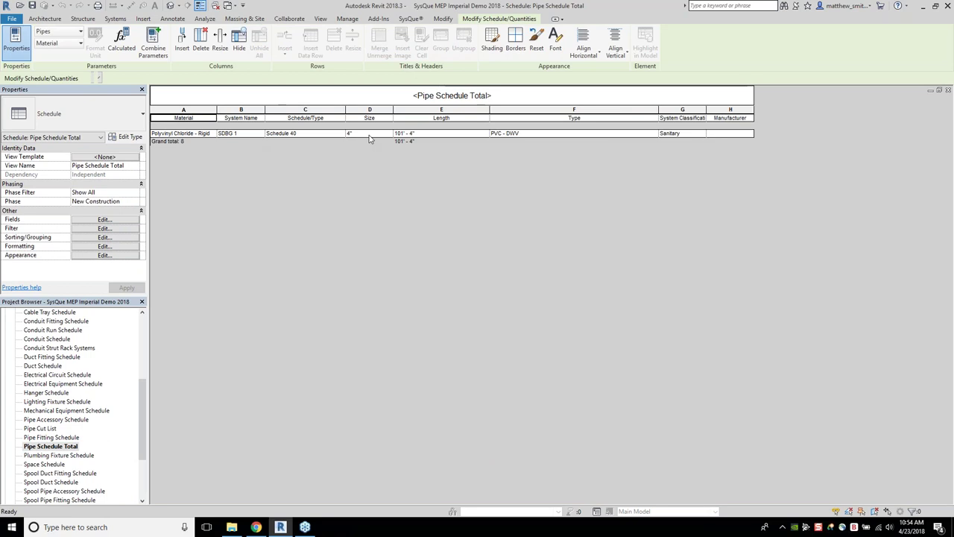
# - Remove the System Classification filter from Pipe Schedule Total and check the copper pipe's total length
pyautogui.click(102, 229)
pyautogui.click(101, 229)
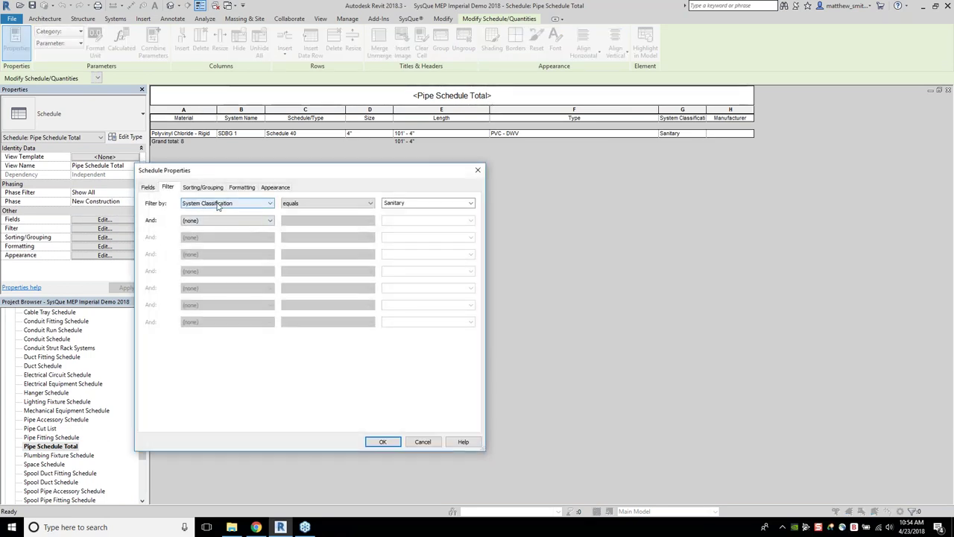
pyautogui.click(227, 204)
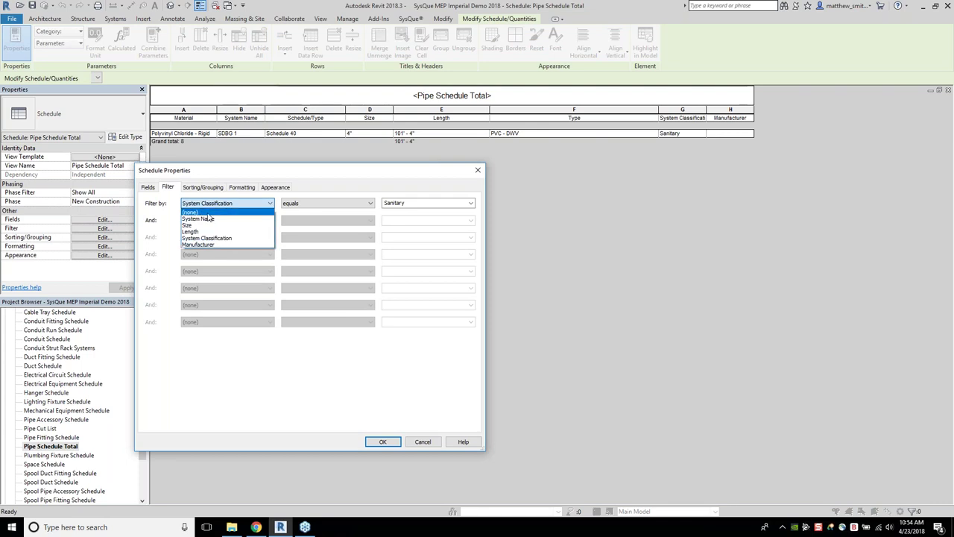
pyautogui.click(218, 212)
pyautogui.click(382, 441)
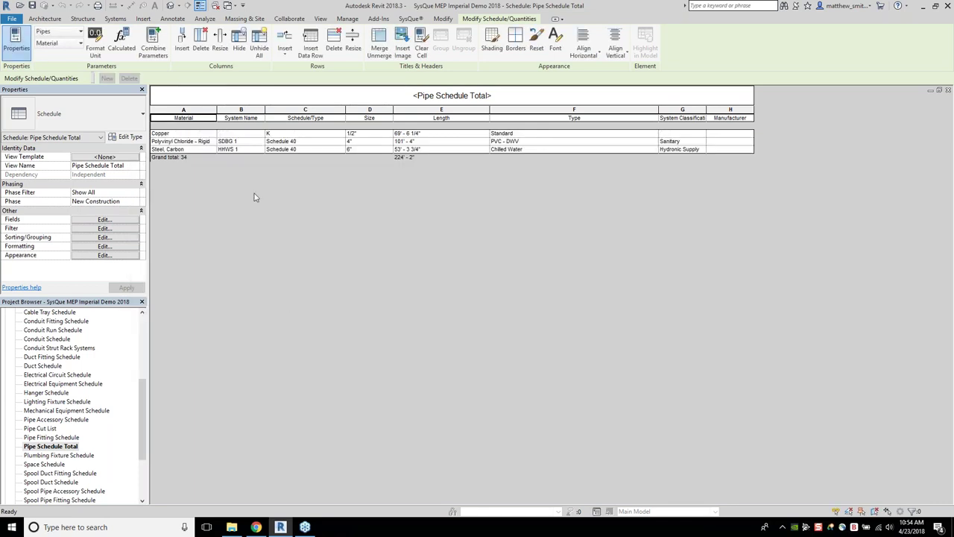
pyautogui.click(369, 133)
pyautogui.click(426, 134)
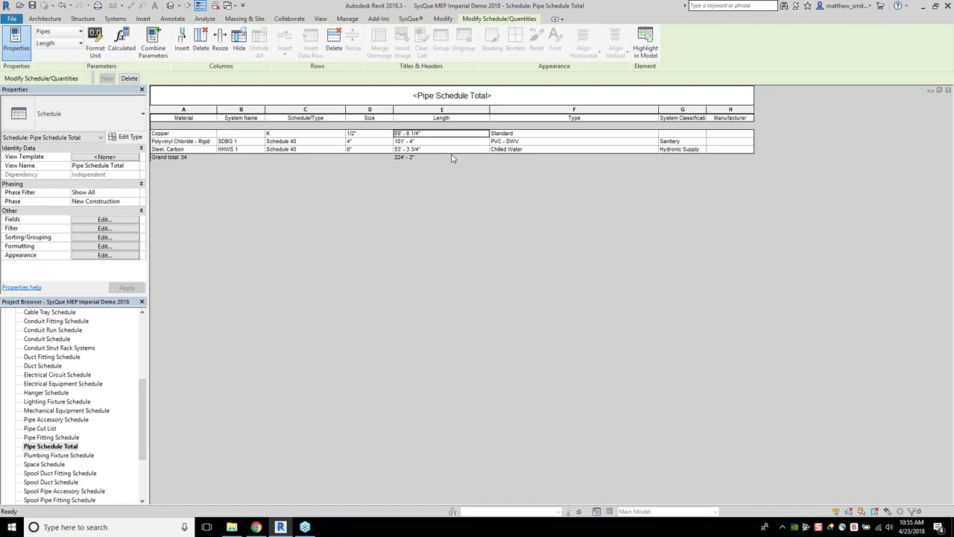
# - Open the Spool Pipe Fitting Schedule and examine its scheduled fields, including Spool Tag and Piece Number
pyautogui.keyDown('shift'); pyautogui.click(446, 148); pyautogui.keyUp('shift')
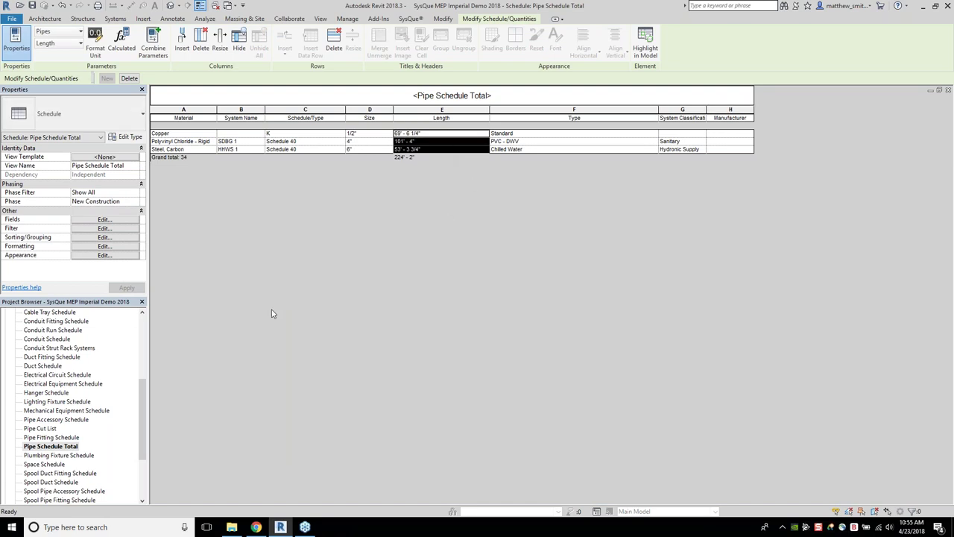
pyautogui.moveTo(142, 417); pyautogui.dragTo(142, 436)
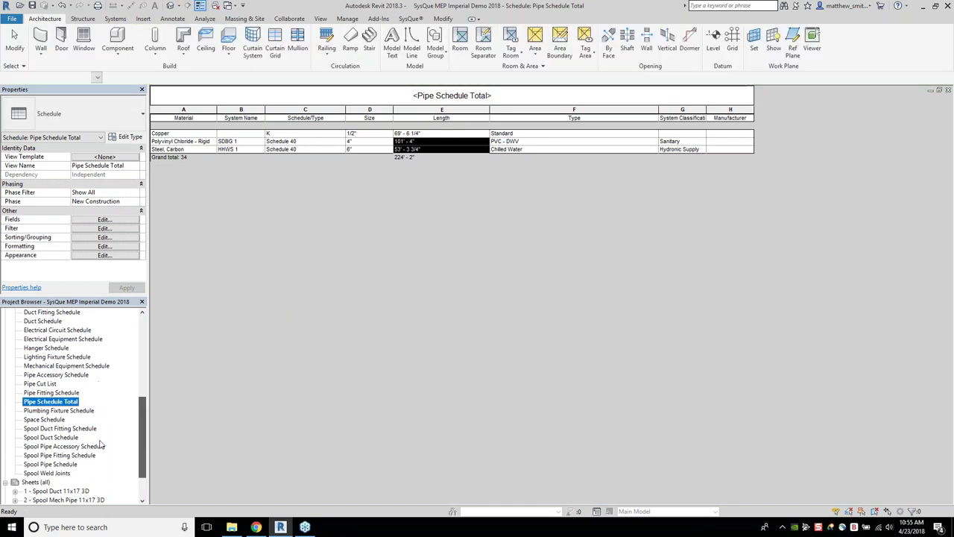
pyautogui.click(77, 446)
pyautogui.doubleClick(66, 456)
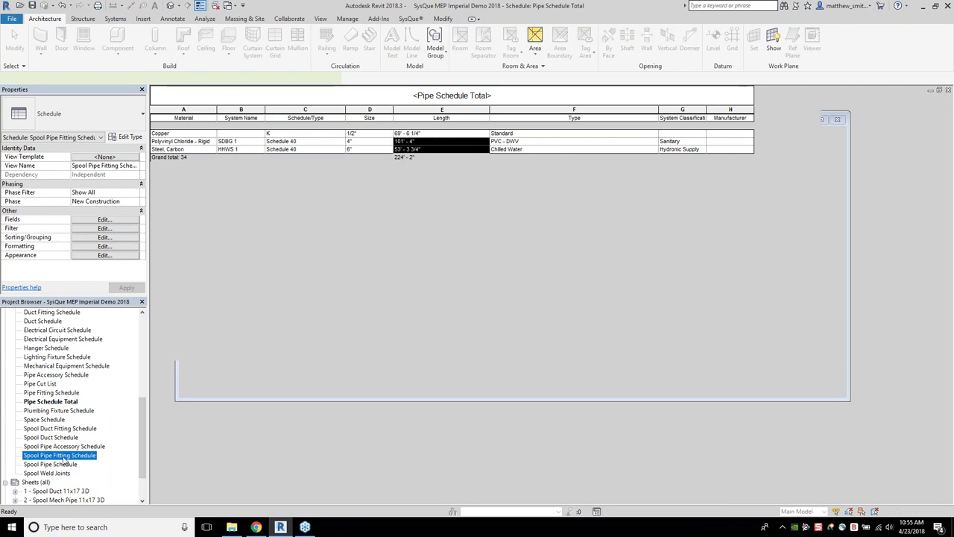
pyautogui.click(98, 221)
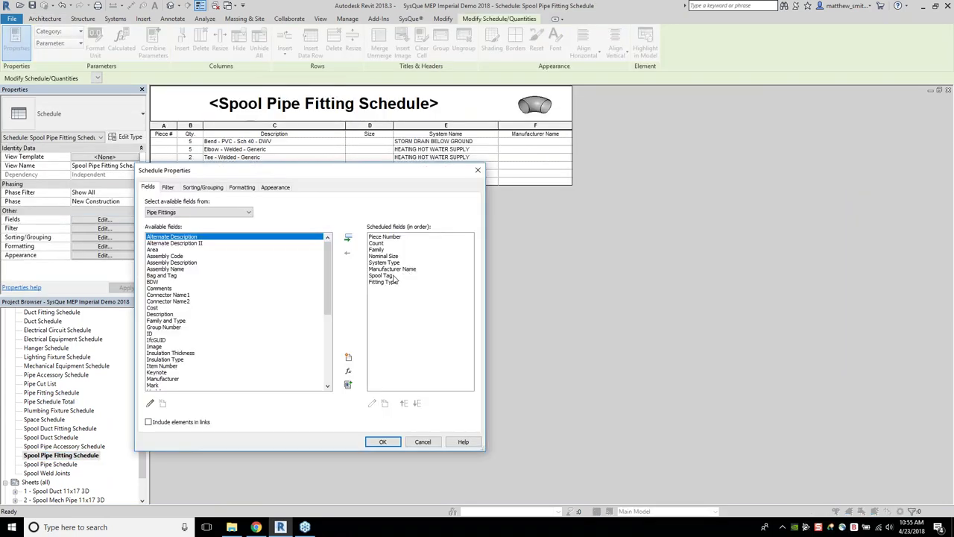
pyautogui.click(395, 277)
pyautogui.keyDown('ctrl'); pyautogui.click(393, 237); pyautogui.keyUp('ctrl')
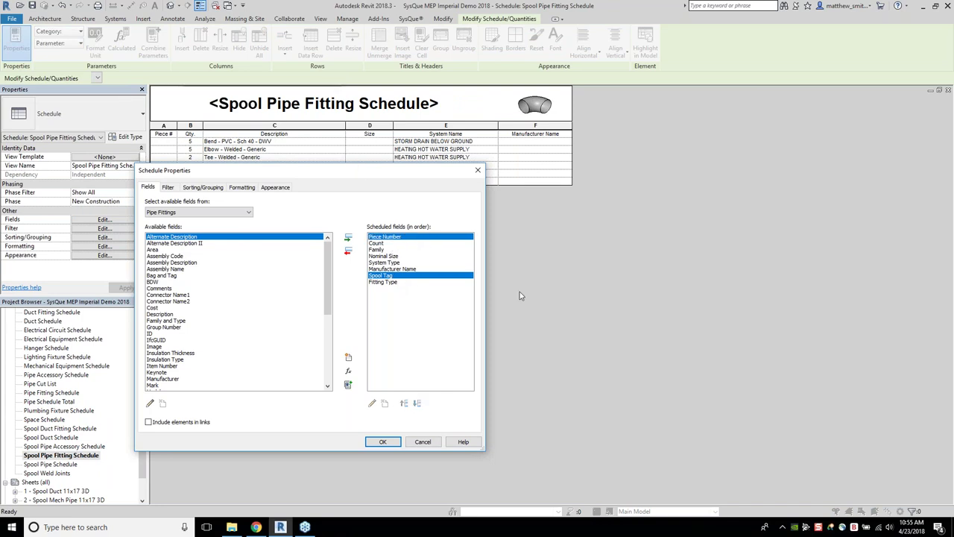
pyautogui.click(478, 170)
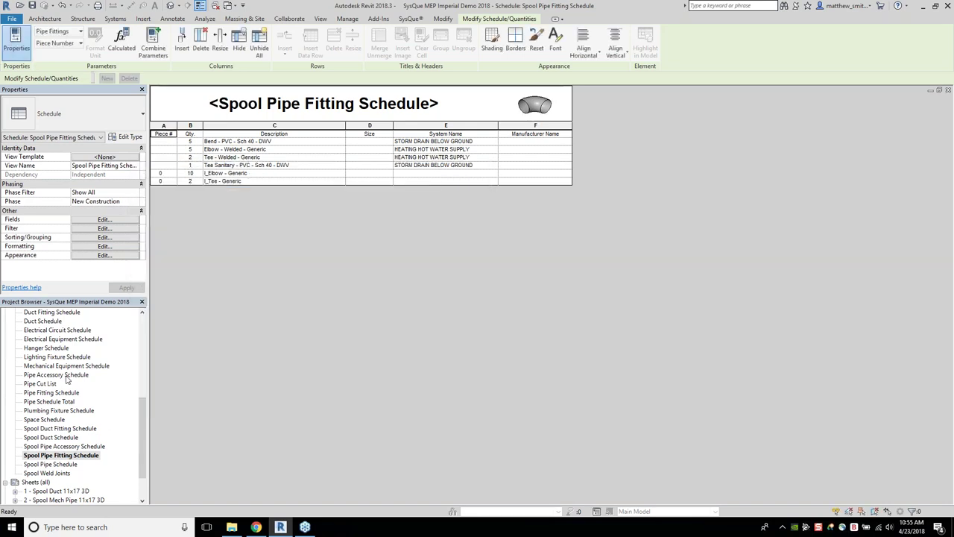
# - Copy all the template's schedules from Cable Tray Schedule through Spool Weld Joints to the clipboard
pyautogui.click(67, 471)
pyautogui.scroll(2, 64, 442)
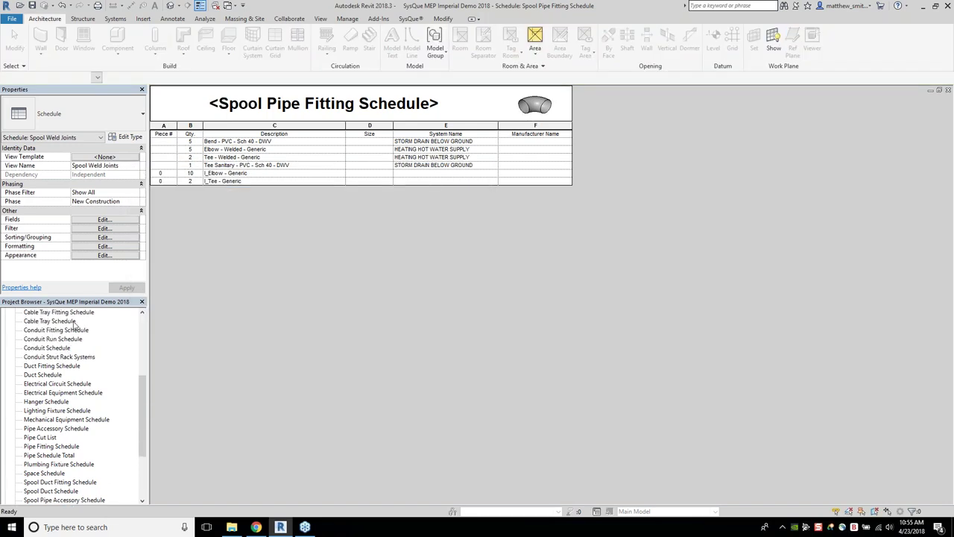
pyautogui.keyDown('shift'); pyautogui.click(51, 320); pyautogui.keyUp('shift')
pyautogui.scroll(-2, 117, 476)
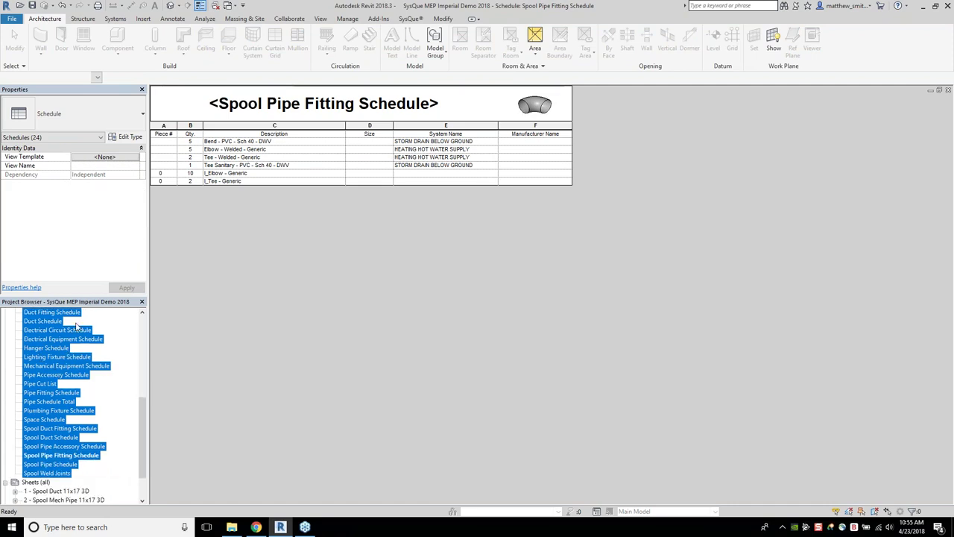
pyautogui.rightClick(51, 372)
pyautogui.click(97, 392)
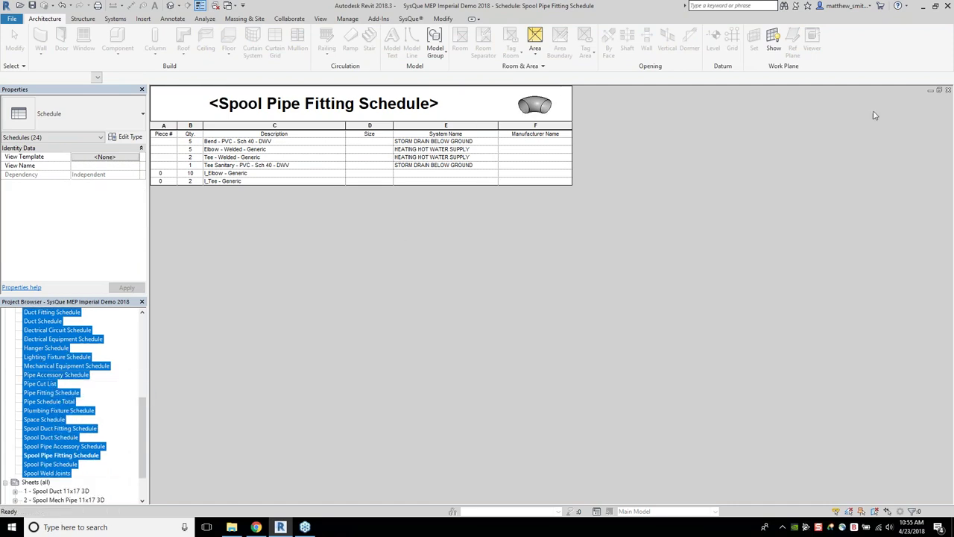
pyautogui.click(562, 289)
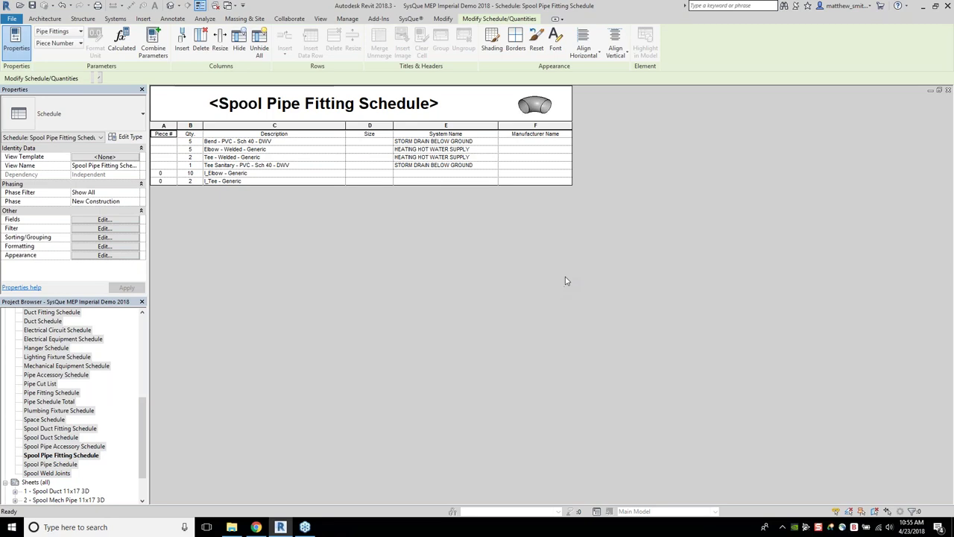
# - Switch to the 3D view of the Webinar Data SEt project and paste the copied schedules into it
pyautogui.hotkey('ctrl', 'Tab')
pyautogui.hotkey('ctrl', 'Tab')
pyautogui.hotkey('ctrl', 'Tab')
pyautogui.hotkey('ctrl', 'Tab')
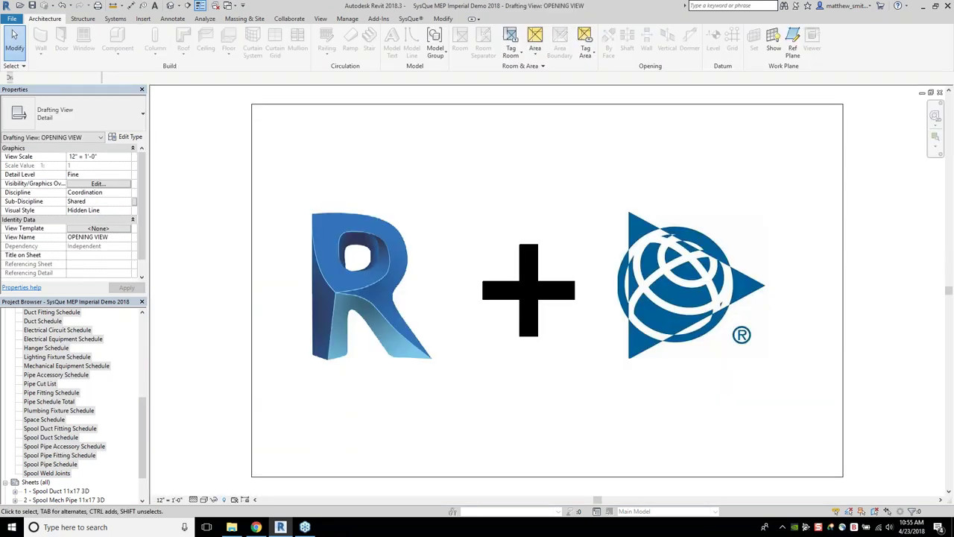
pyautogui.hotkey('ctrl', 'Tab')
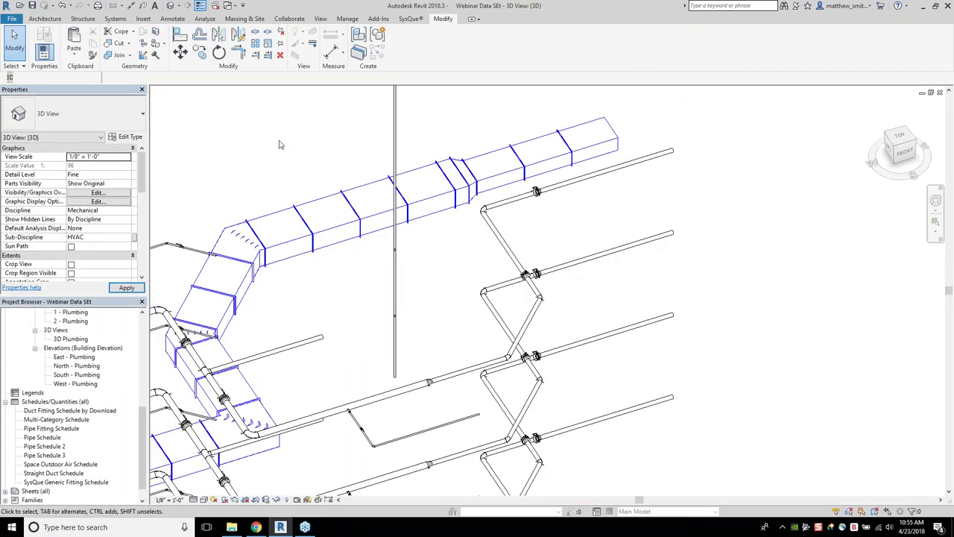
pyautogui.click(74, 58)
pyautogui.click(104, 79)
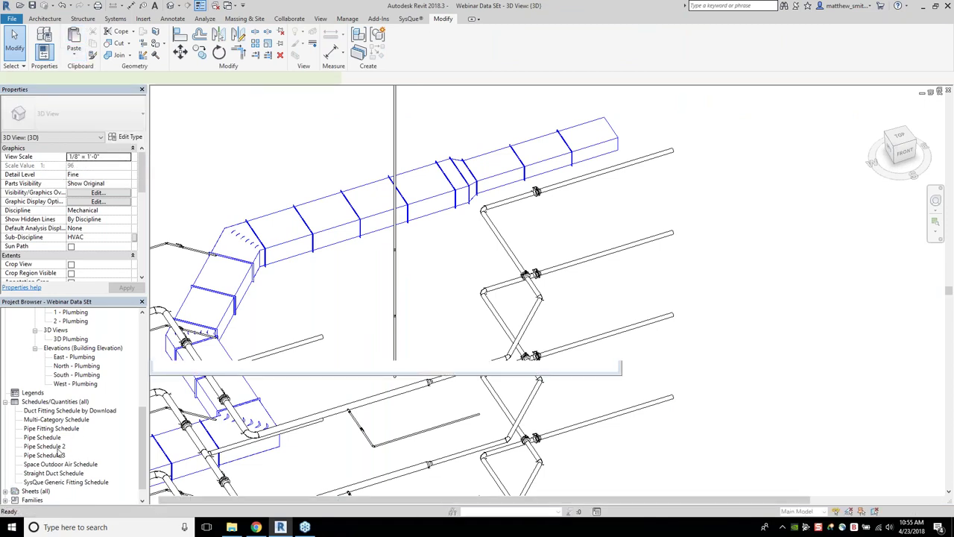
# - Open the pasted Pipe Cut List and review its pipe sizes and lengths
pyautogui.scroll(-2, 91, 437)
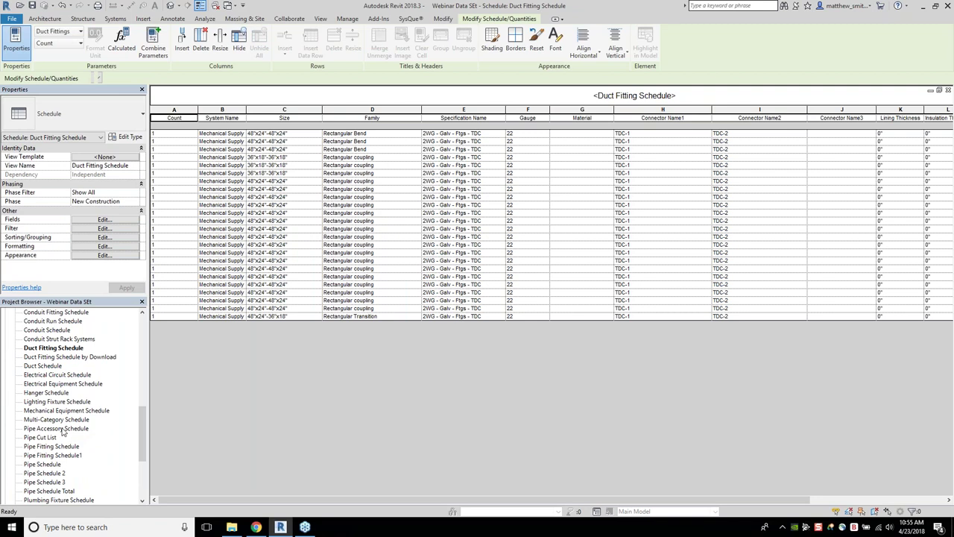
pyautogui.click(40, 437)
pyautogui.doubleClick(41, 438)
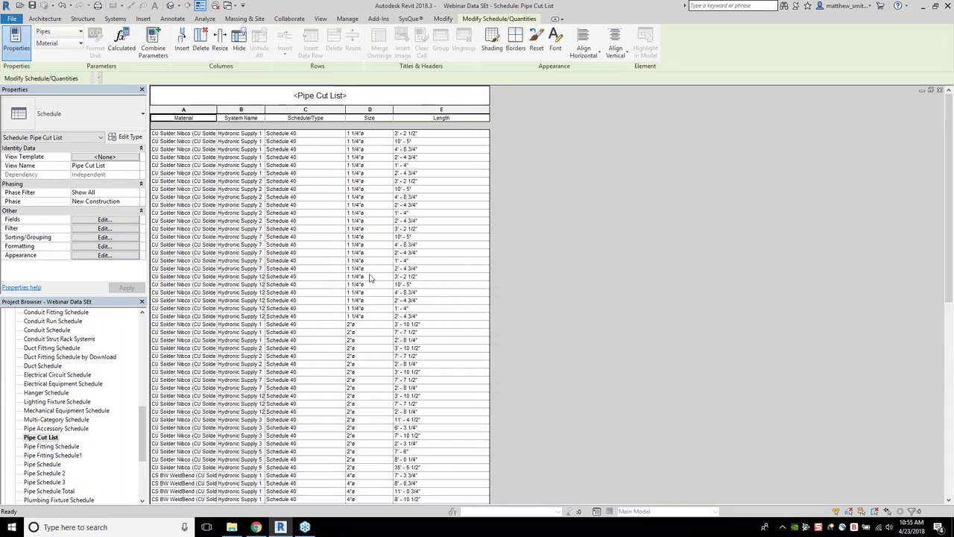
pyautogui.scroll(-5, 359, 284)
pyautogui.scroll(-5, 358, 284)
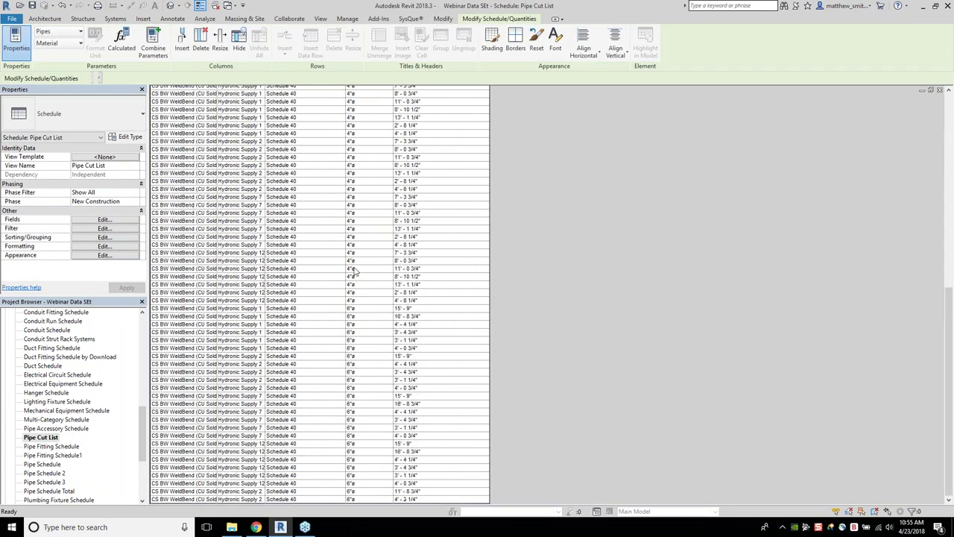
pyautogui.scroll(-1, 58, 481)
# - Open Pipe Schedule Total and set the Length field's rounding to the nearest 1"
pyautogui.doubleClick(52, 473)
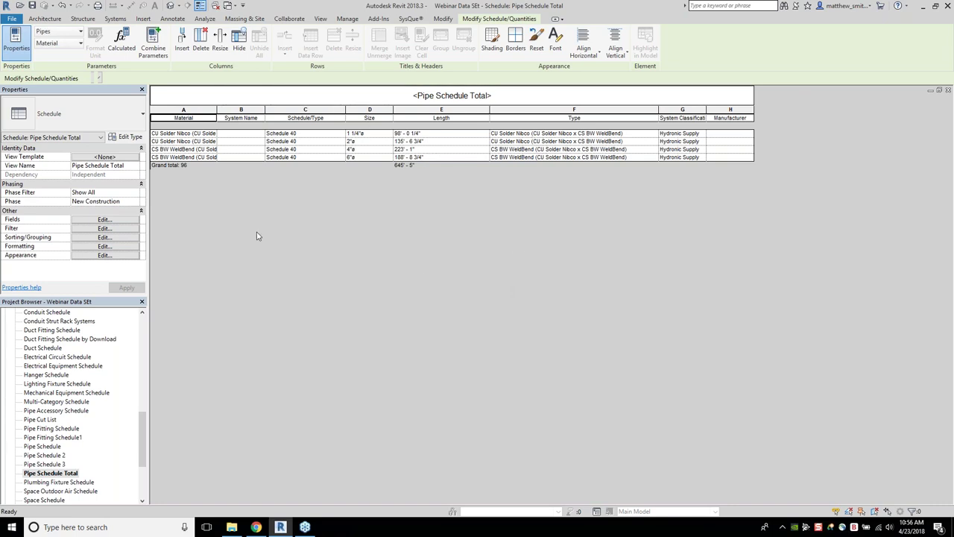
pyautogui.moveTo(433, 121); pyautogui.dragTo(399, 170)
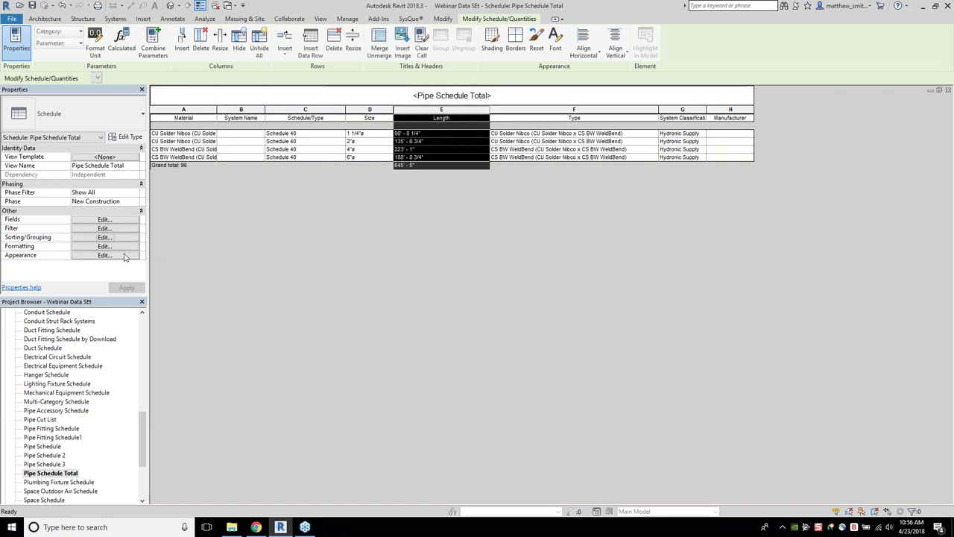
pyautogui.click(128, 249)
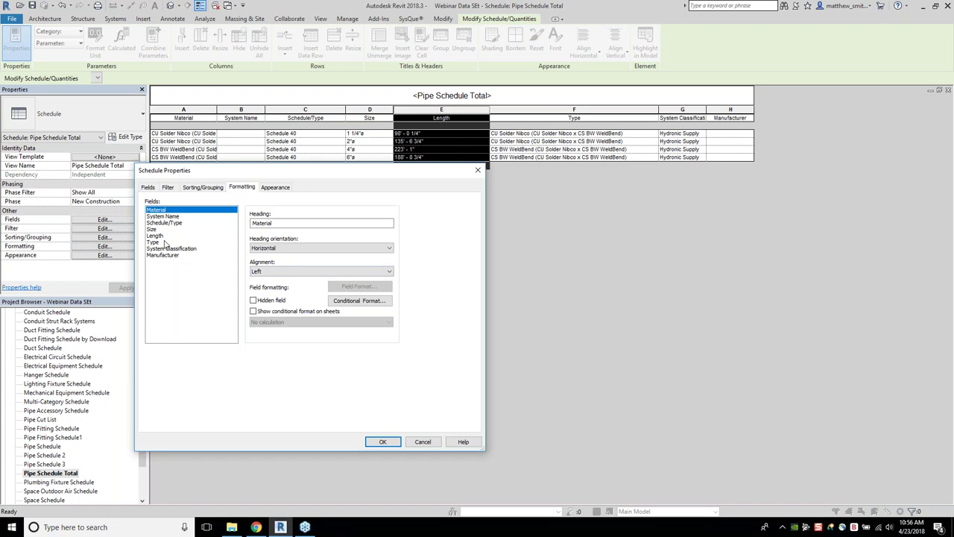
pyautogui.click(165, 243)
pyautogui.click(160, 235)
pyautogui.click(360, 286)
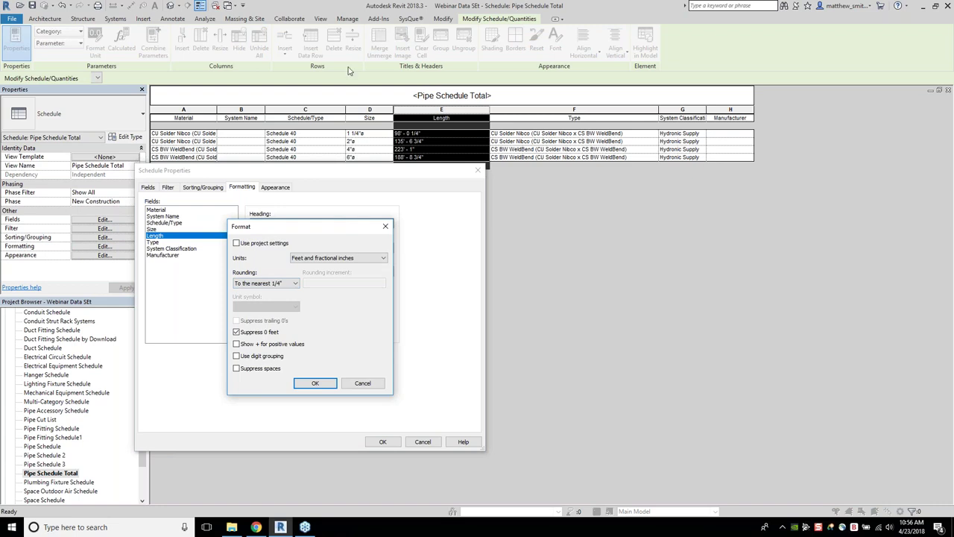
pyautogui.click(288, 286)
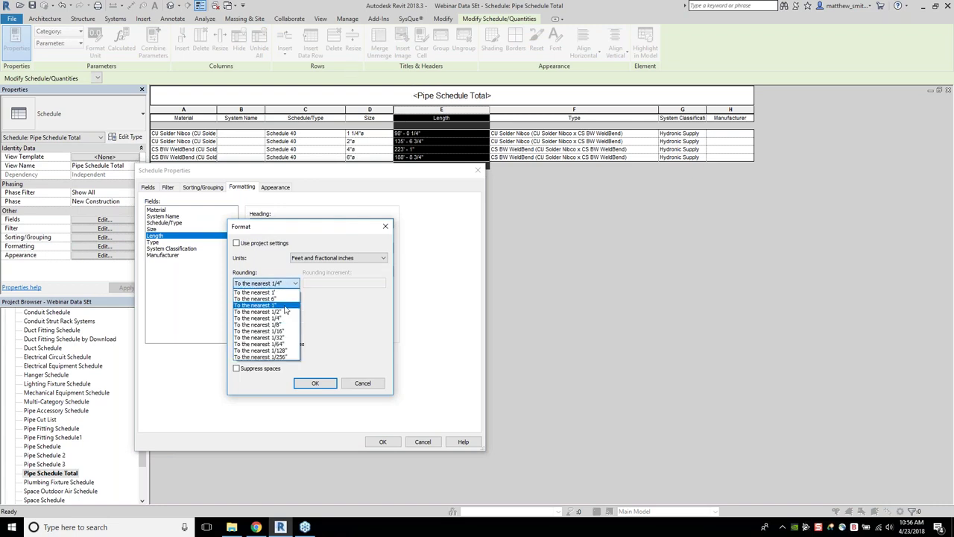
pyautogui.click(290, 312)
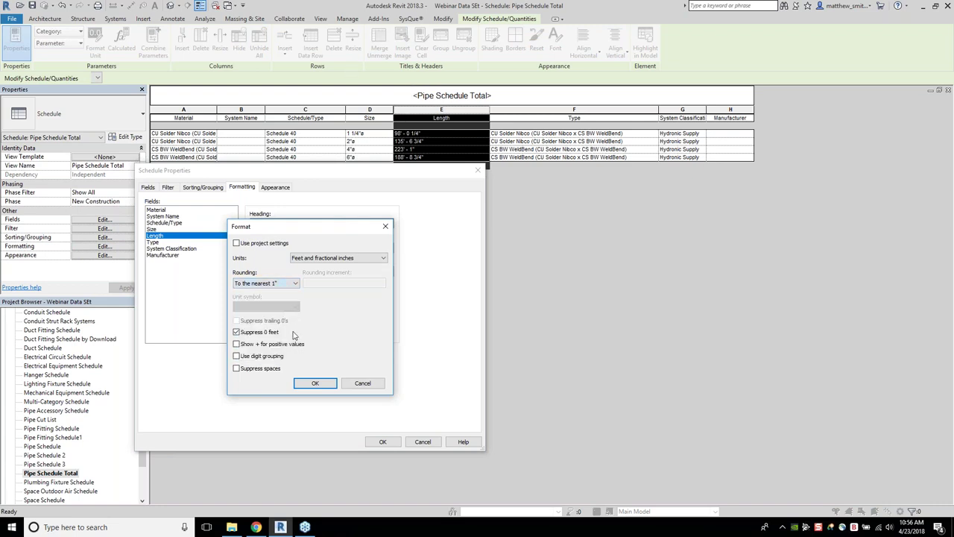
pyautogui.click(314, 383)
pyautogui.click(383, 441)
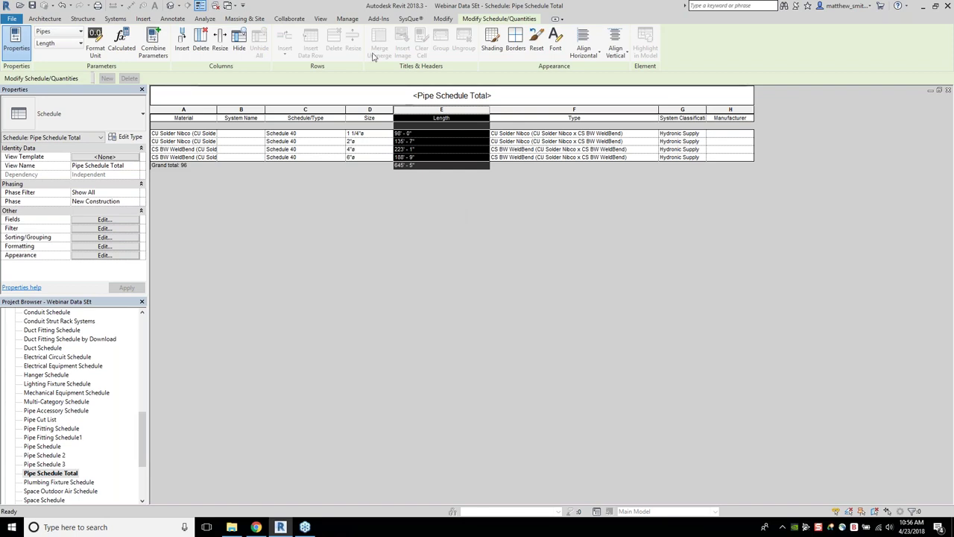
# - Set the rounding of the project's length units to the nearest 1/32"
pyautogui.click(347, 19)
pyautogui.click(309, 47)
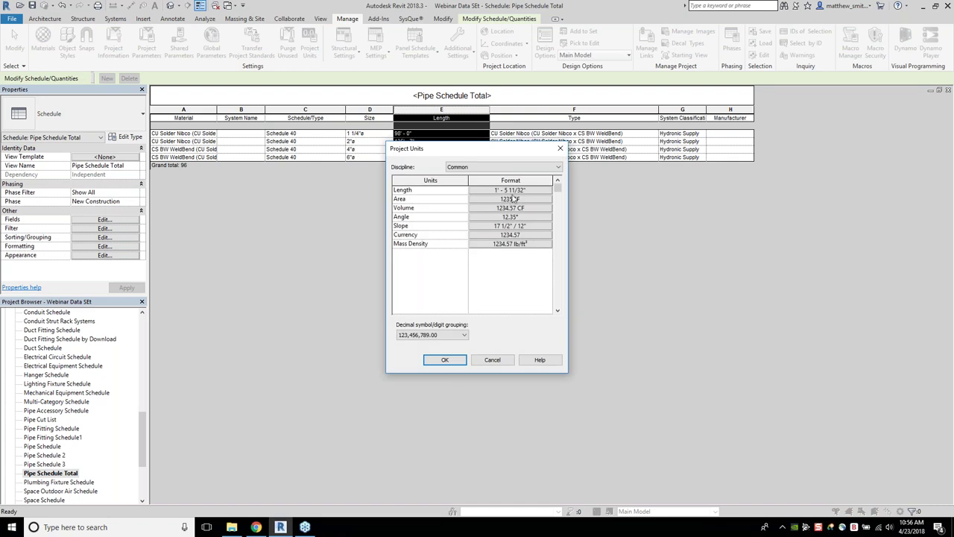
pyautogui.click(511, 191)
pyautogui.click(462, 233)
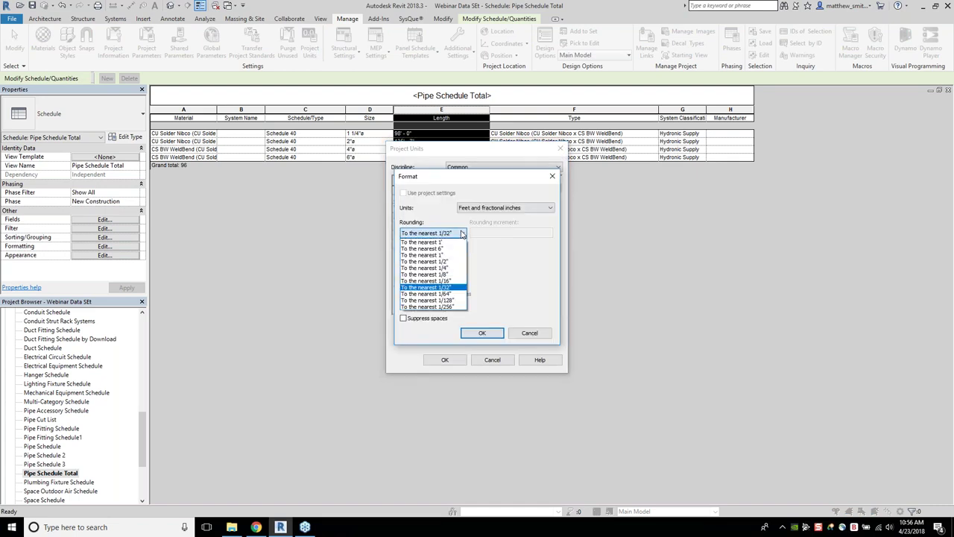
pyautogui.click(451, 287)
pyautogui.click(482, 333)
pyautogui.click(445, 360)
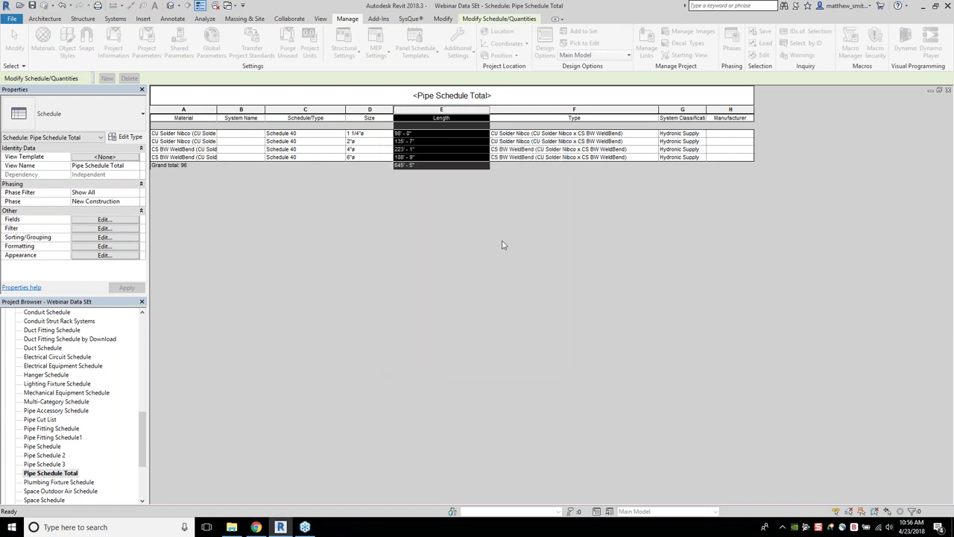
# - Open Pipe Schedule and examine the values in its Length column
pyautogui.click(52, 437)
pyautogui.doubleClick(41, 445)
pyautogui.moveTo(423, 132); pyautogui.dragTo(411, 387)
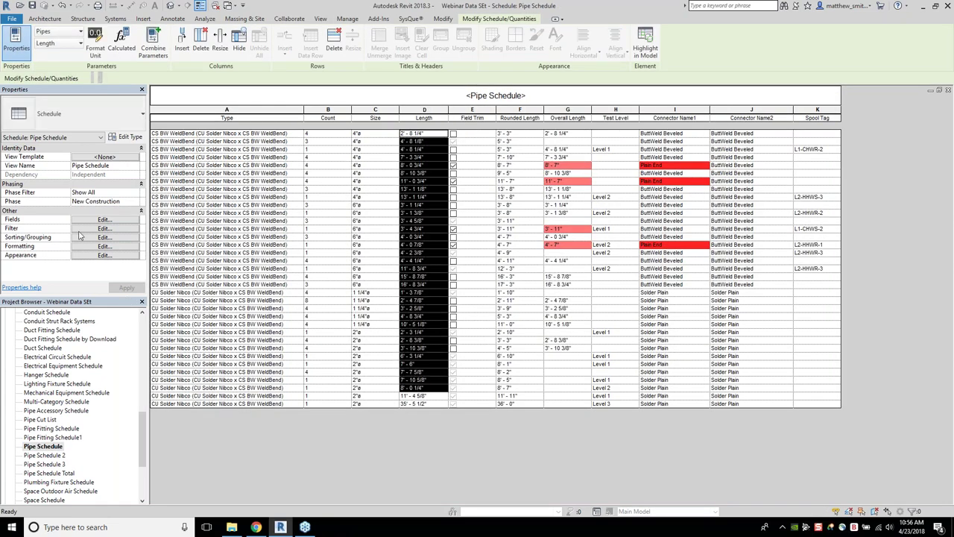
# - Open Pipe Schedule 2 and check the field format of its Overall Length field
pyautogui.doubleClick(42, 456)
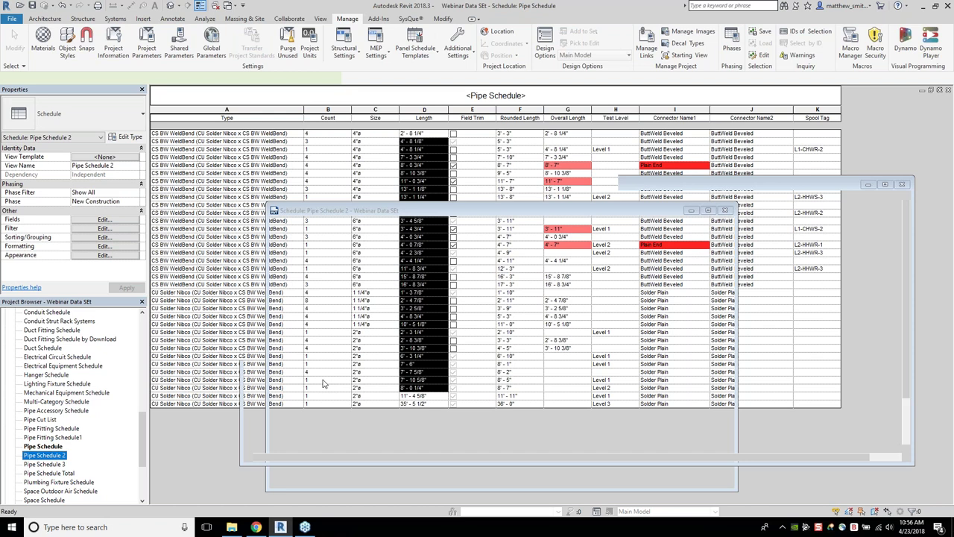
pyautogui.scroll(10, 306, 237)
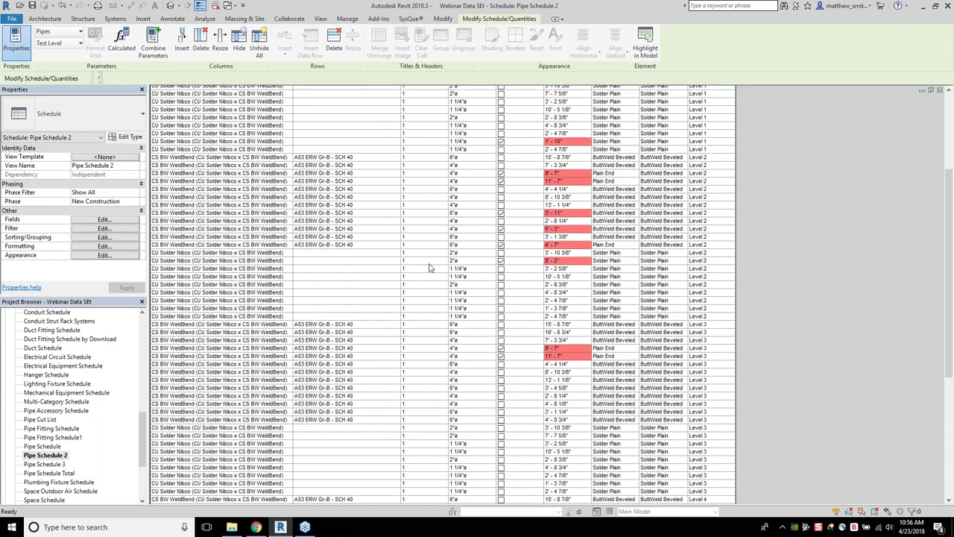
pyautogui.scroll(2, 574, 157)
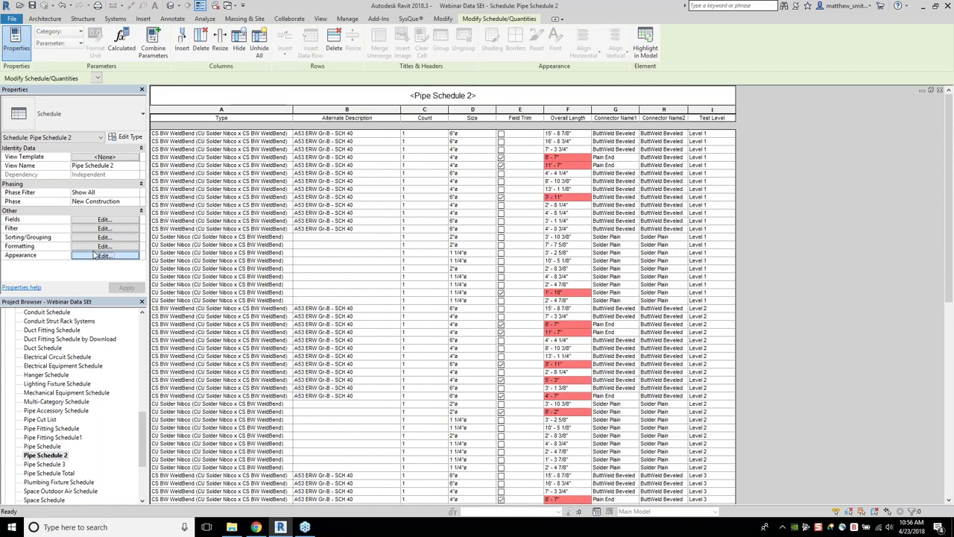
pyautogui.click(93, 255)
pyautogui.click(241, 187)
pyautogui.click(160, 281)
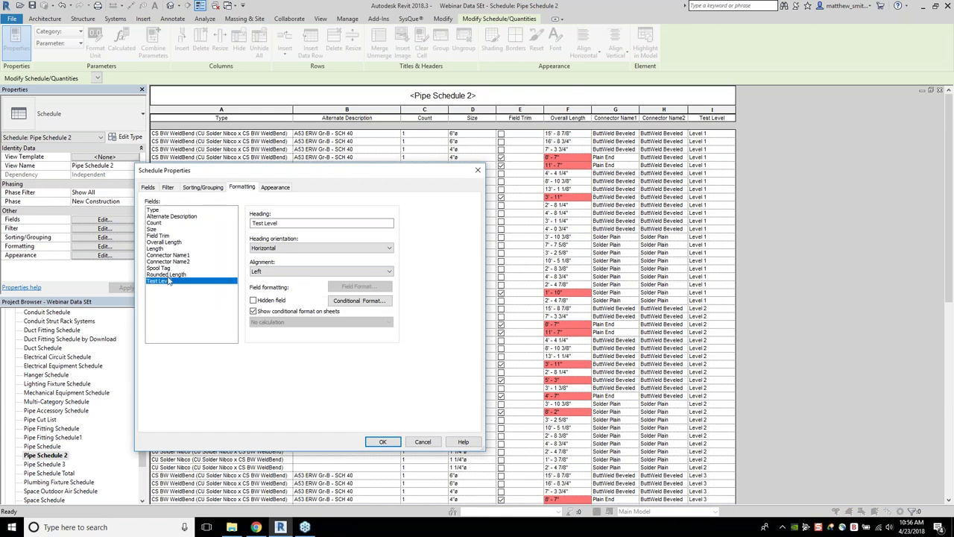
pyautogui.click(186, 243)
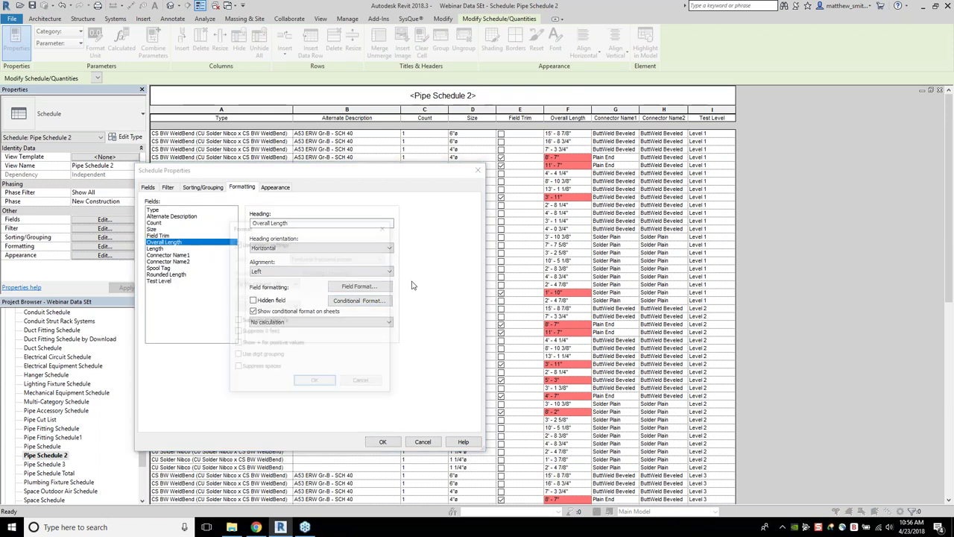
pyautogui.click(359, 286)
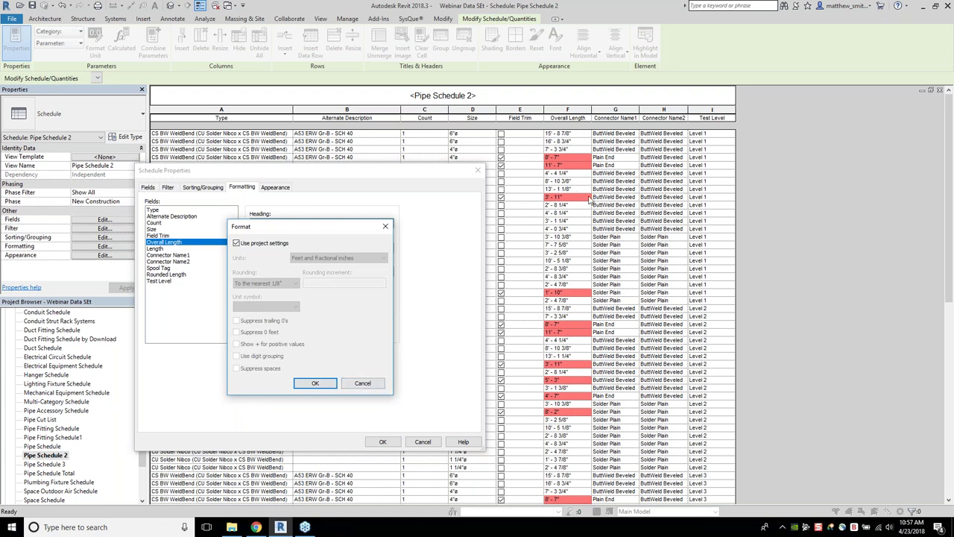
pyautogui.click(314, 384)
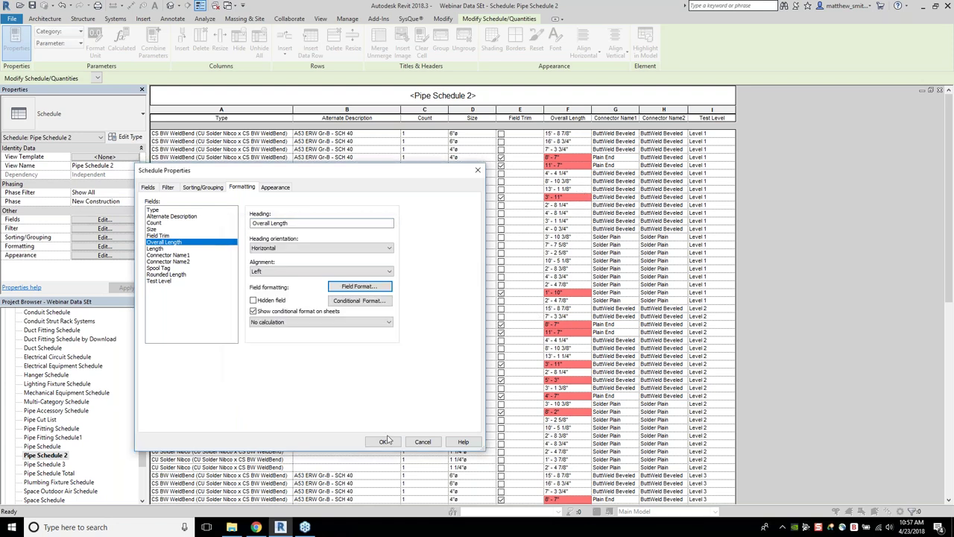
pyautogui.click(384, 442)
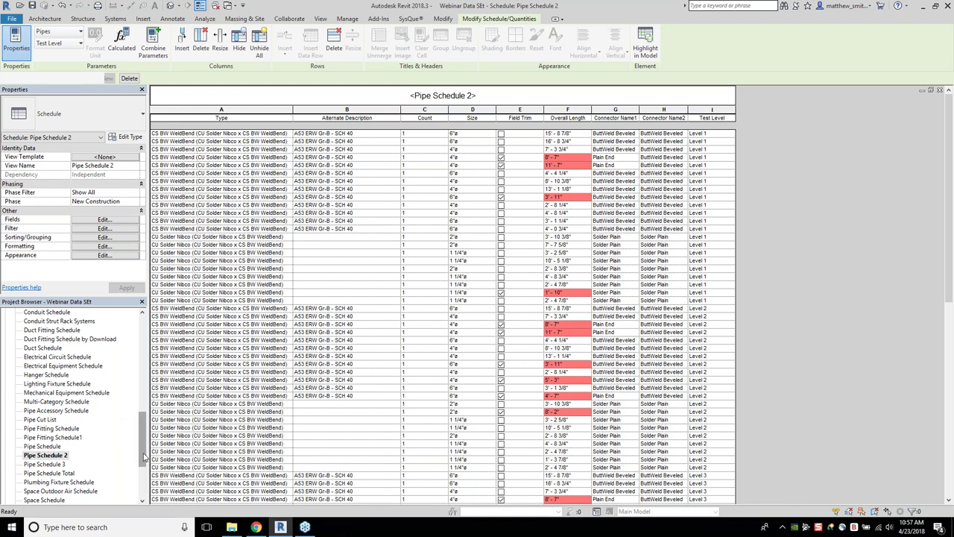
# - Start opening a file and browse to the 2018TemplateFiles folder under BuildingData > Support
pyautogui.moveTo(145, 456); pyautogui.dragTo(136, 346)
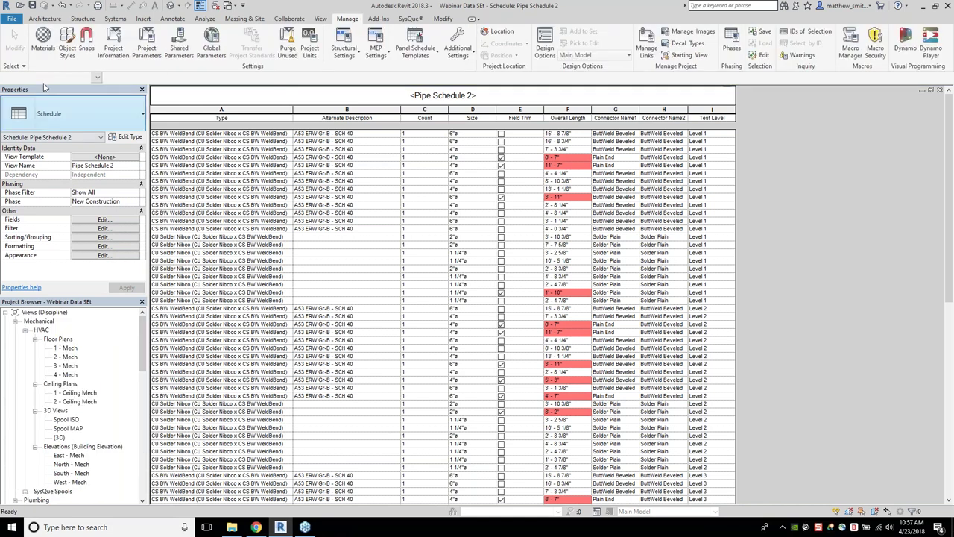
pyautogui.click(17, 6)
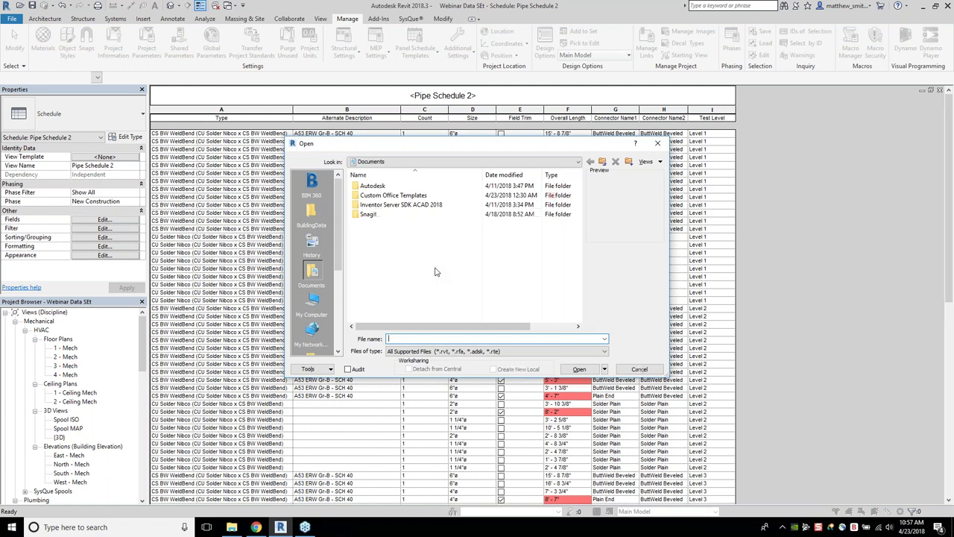
pyautogui.click(325, 219)
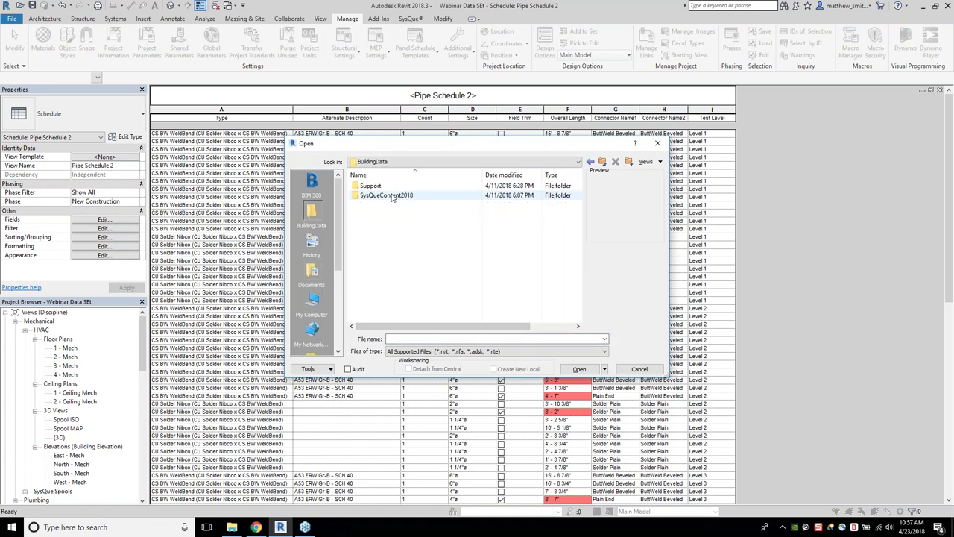
pyautogui.doubleClick(415, 196)
pyautogui.doubleClick(415, 187)
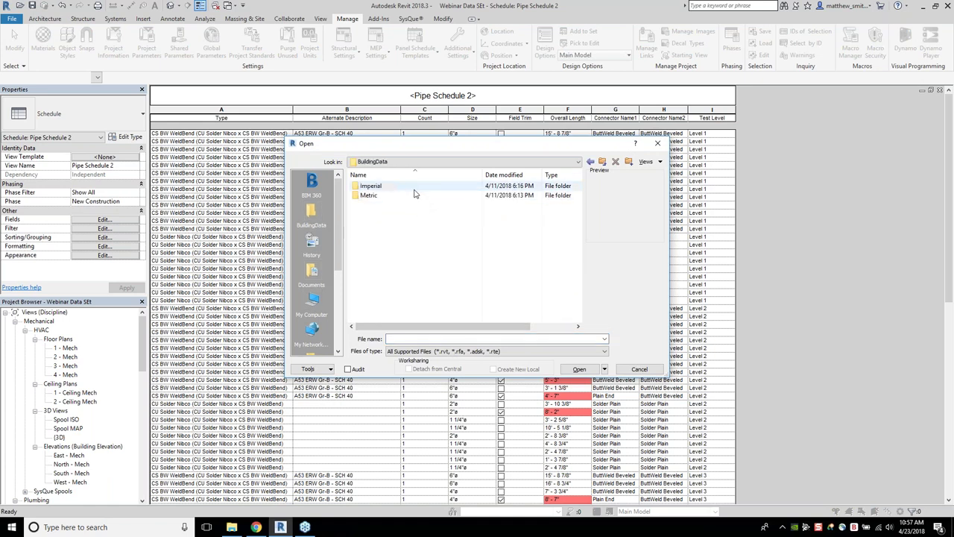
pyautogui.doubleClick(416, 187)
pyautogui.click(603, 162)
pyautogui.click(603, 163)
pyautogui.click(603, 162)
pyautogui.doubleClick(411, 187)
pyautogui.doubleClick(411, 186)
# - Find and open the I_Electrical_SysQue_Template_2018 template from the 2018TemplateFiles folder
pyautogui.scroll(-5, 444, 287)
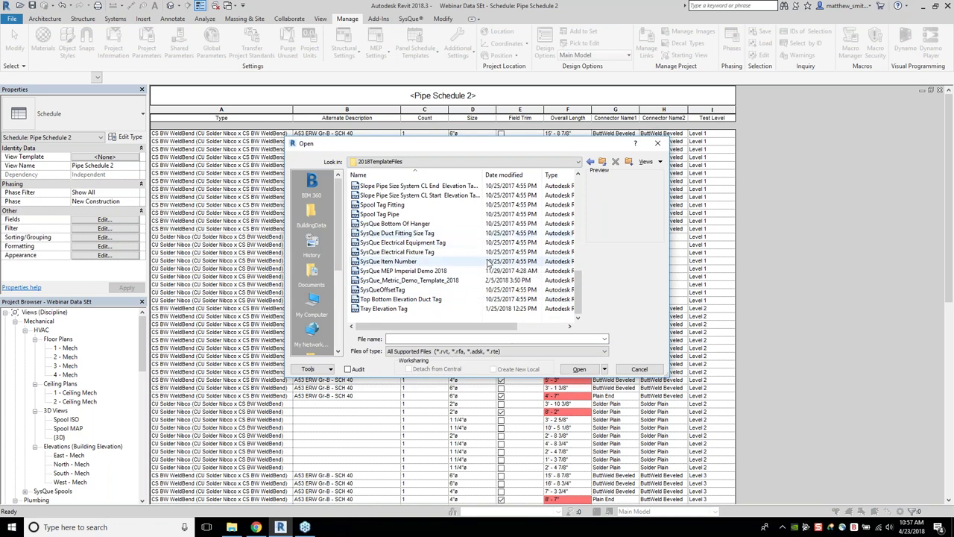
pyautogui.scroll(4, 481, 261)
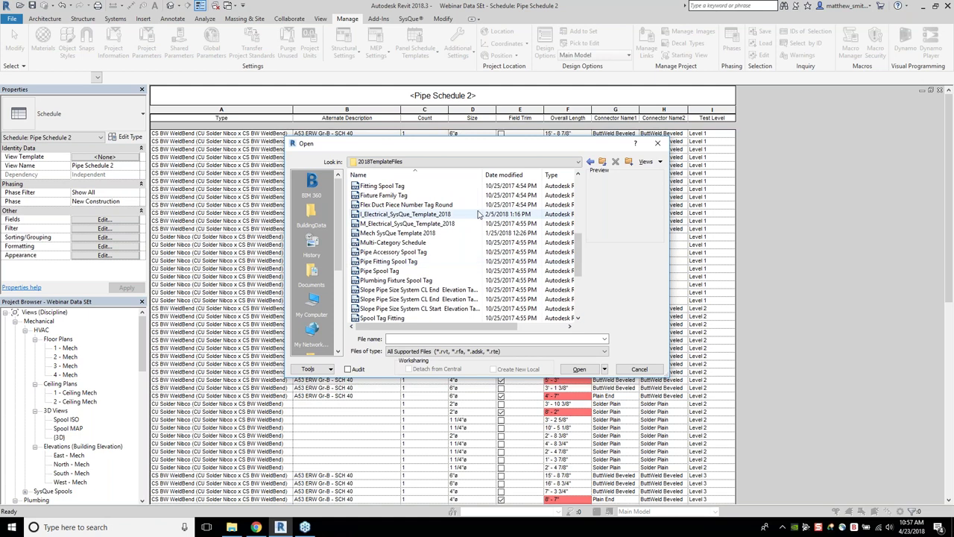
pyautogui.click(480, 214)
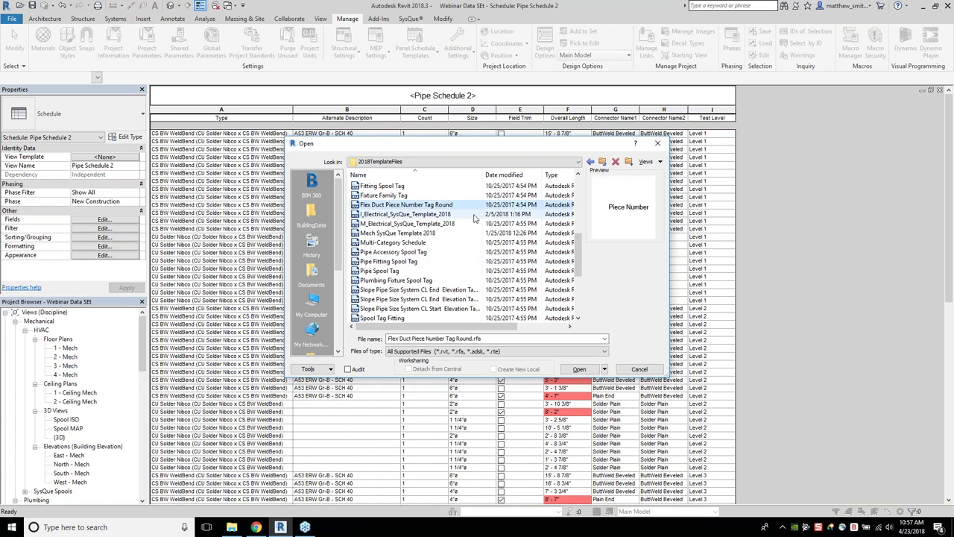
pyautogui.click(501, 162)
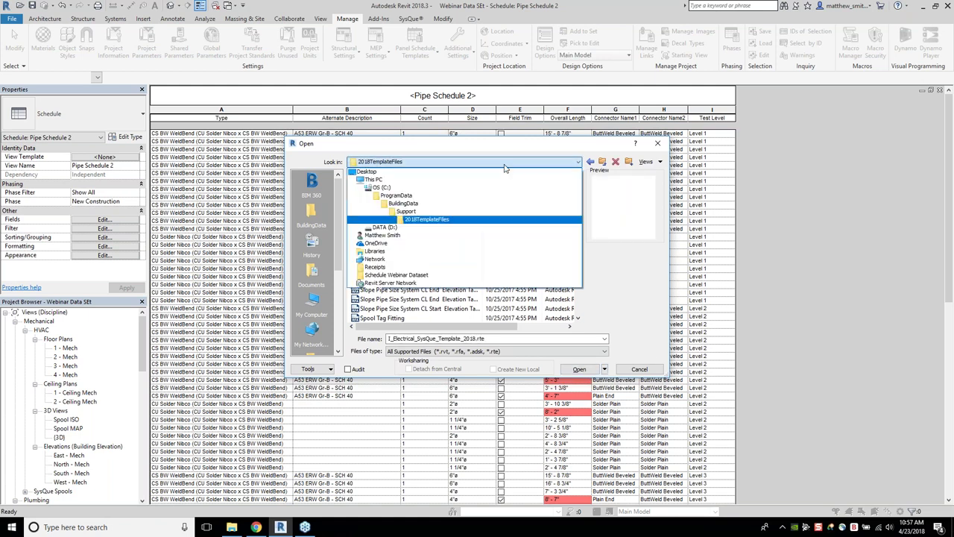
pyautogui.click(488, 219)
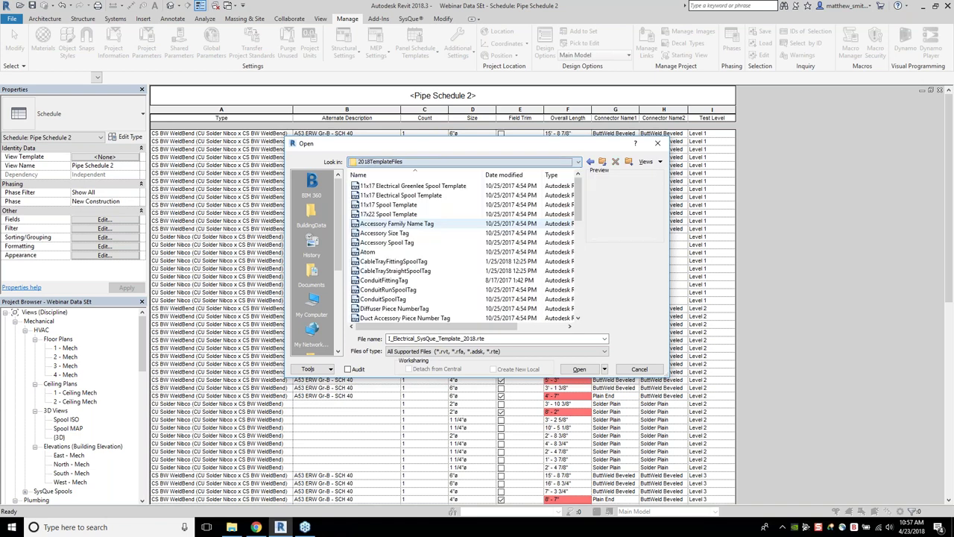
pyautogui.scroll(-2, 451, 243)
pyautogui.click(462, 300)
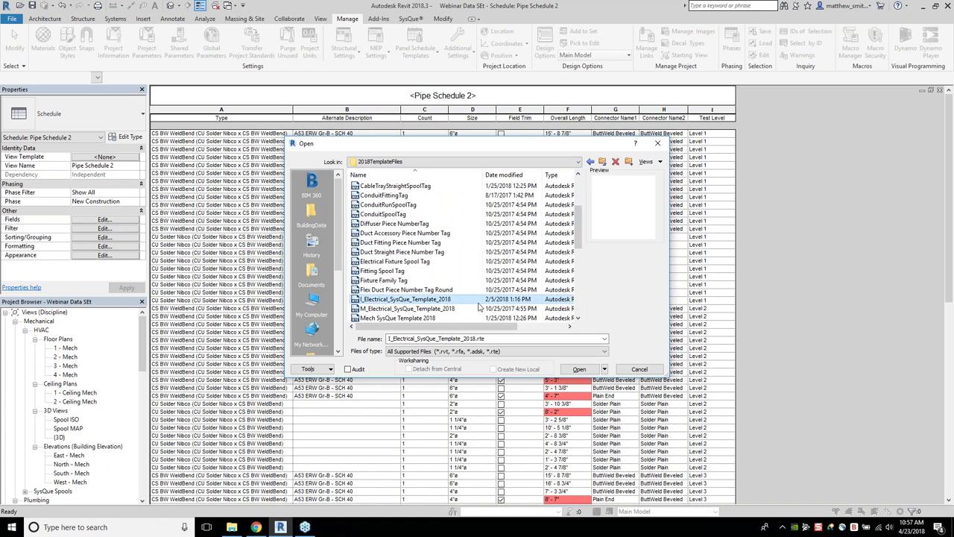
pyautogui.click(590, 373)
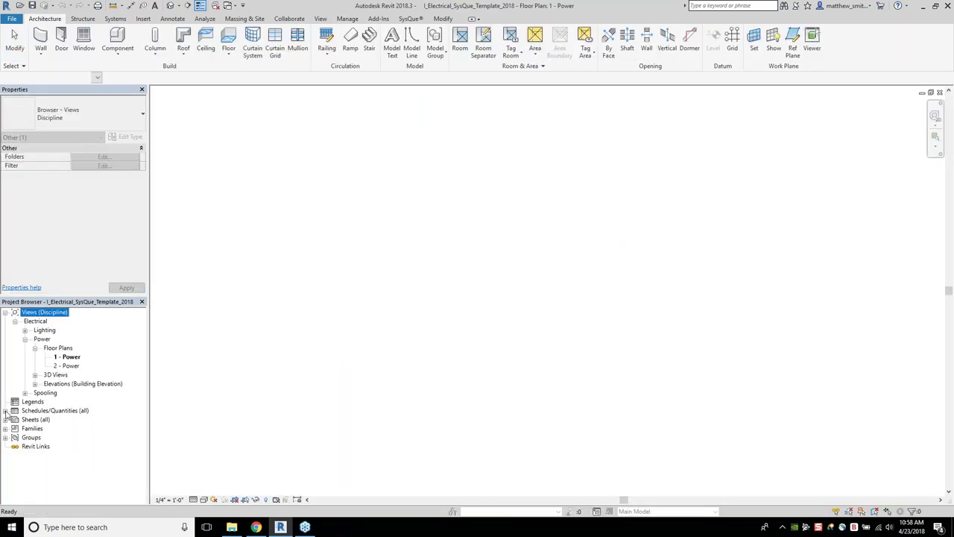
# - Open the template's Conduit Run Schedule and examine its Trade Size, Conduit Tag ID, Piece Number and Spool Tag columns
pyautogui.click(6, 411)
pyautogui.scroll(1, 82, 336)
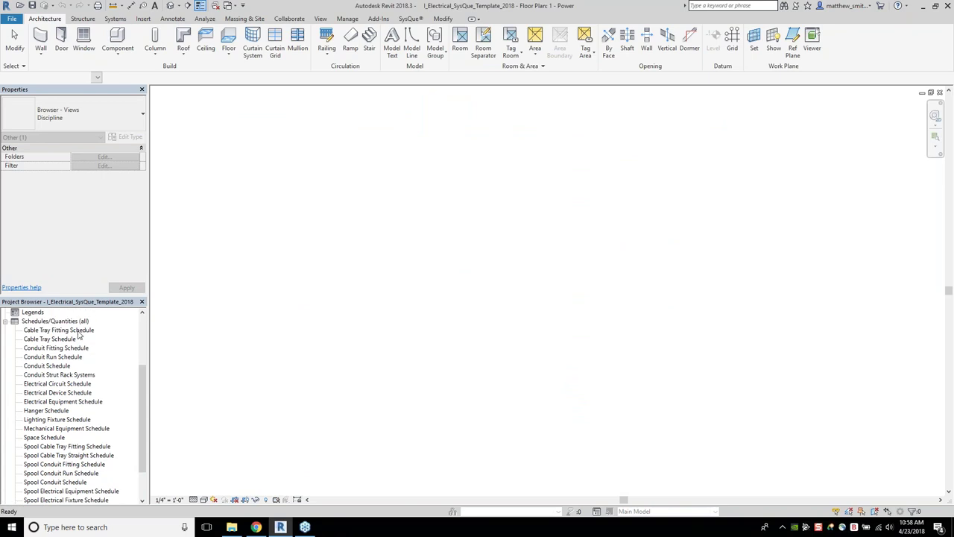
pyautogui.click(65, 350)
pyautogui.doubleClick(64, 359)
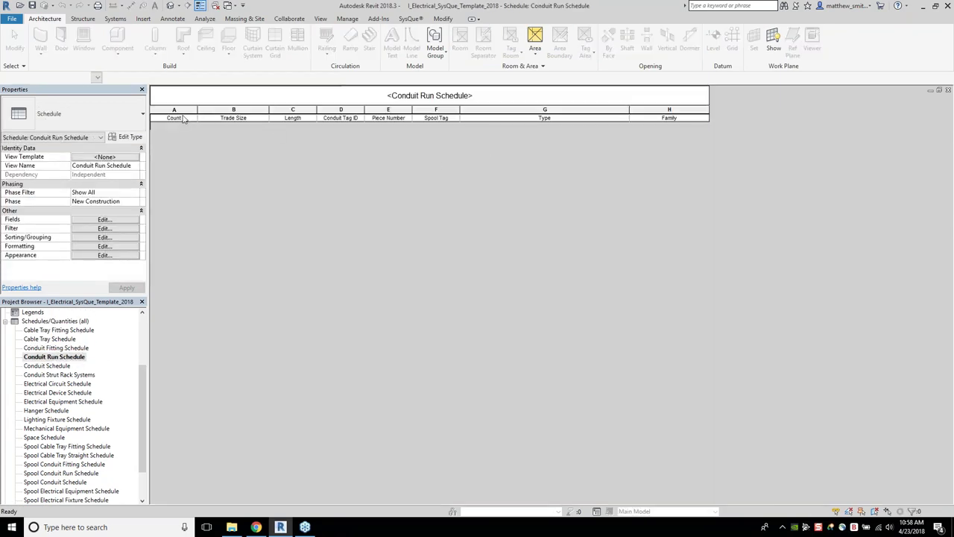
pyautogui.click(261, 117)
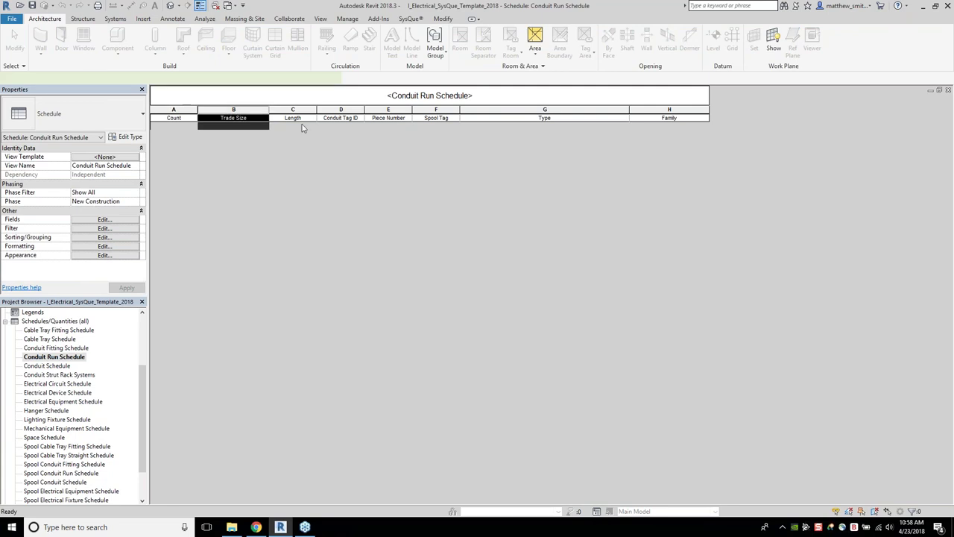
pyautogui.click(350, 118)
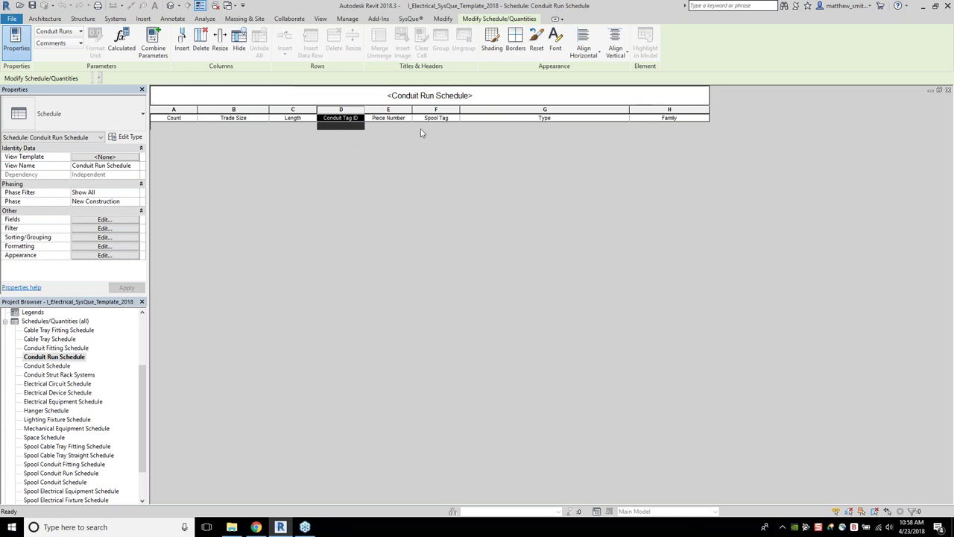
pyautogui.moveTo(387, 124); pyautogui.dragTo(436, 126)
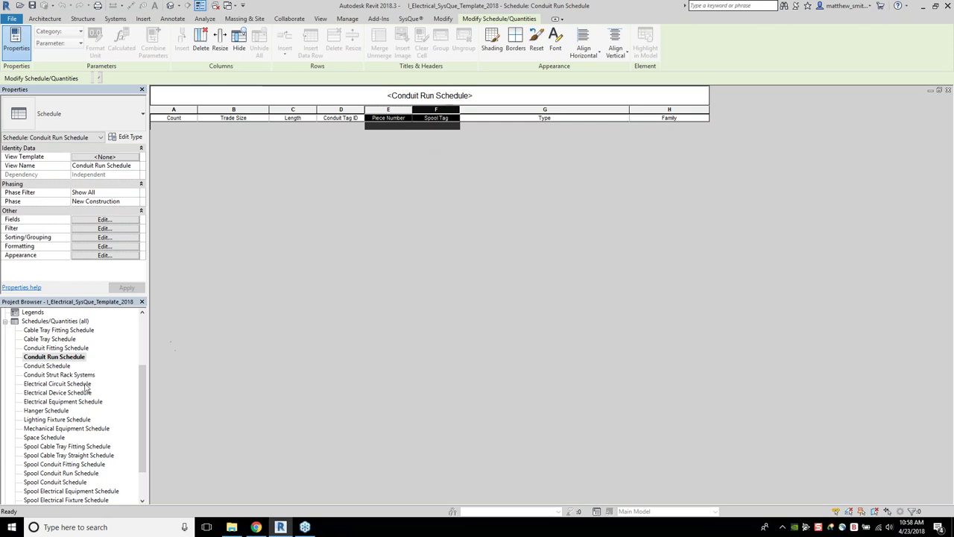
# - Open Conduit Strut Rack Systems and Conduit Schedule, and examine their columns, including Top Elevation and Bottom Elevation
pyautogui.click(73, 375)
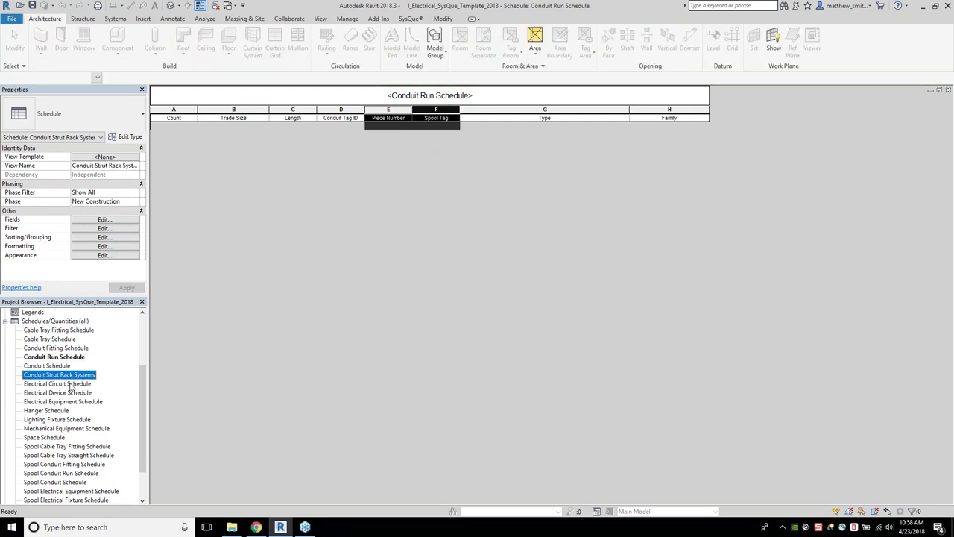
pyautogui.click(72, 384)
pyautogui.doubleClick(62, 374)
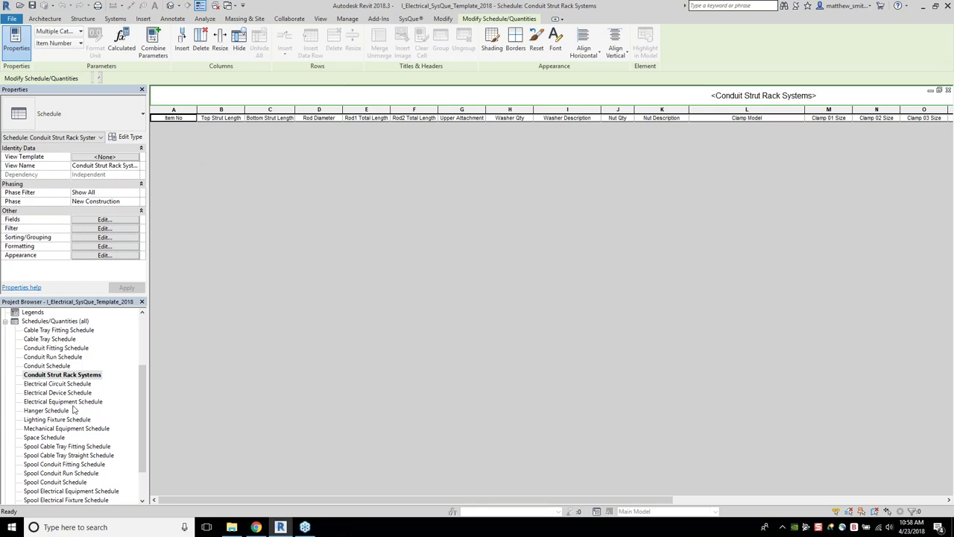
pyautogui.doubleClick(66, 366)
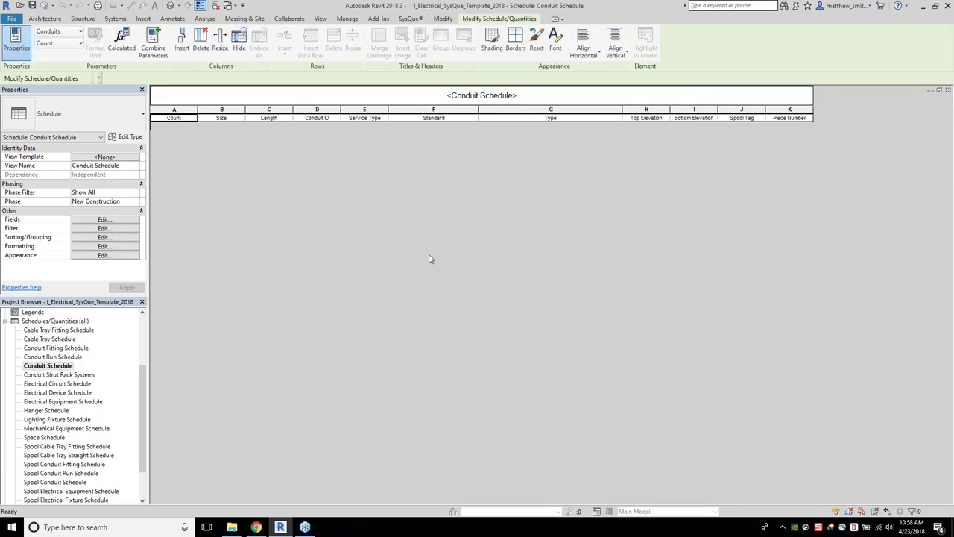
pyautogui.moveTo(645, 117); pyautogui.dragTo(693, 119)
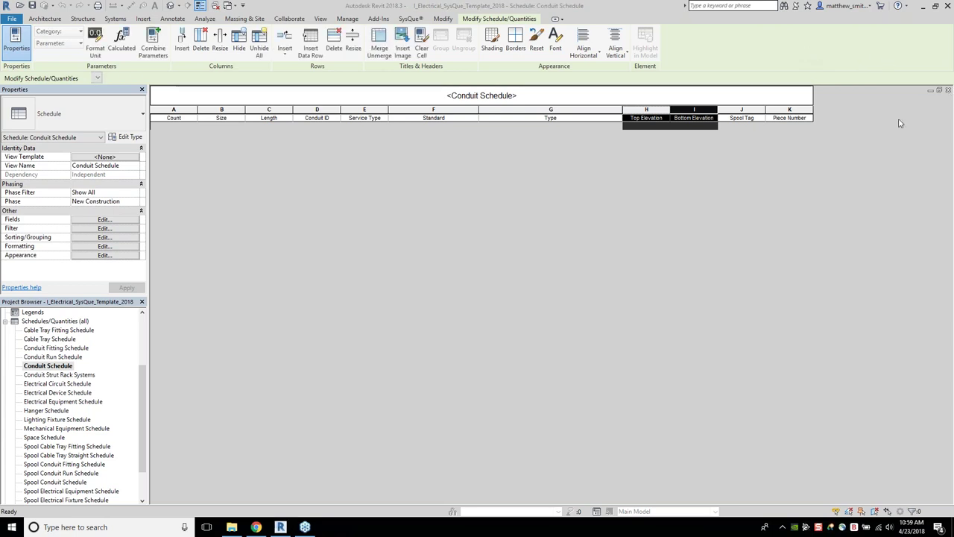
# - Leave the electrical template, return to the Webinar Data SEt project and open its default 3D view
pyautogui.click(6, 5)
pyautogui.press('Escape')
pyautogui.click(12, 19)
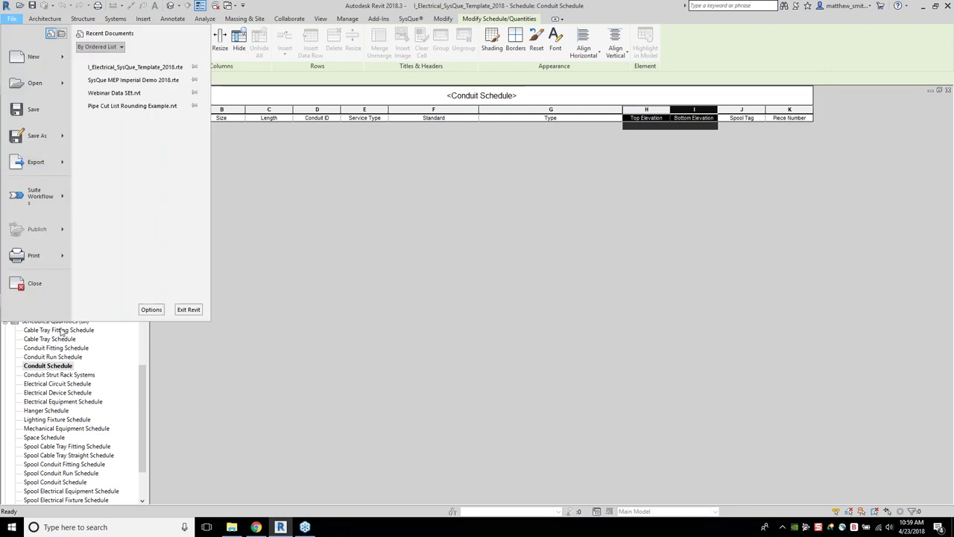
pyautogui.press('Escape')
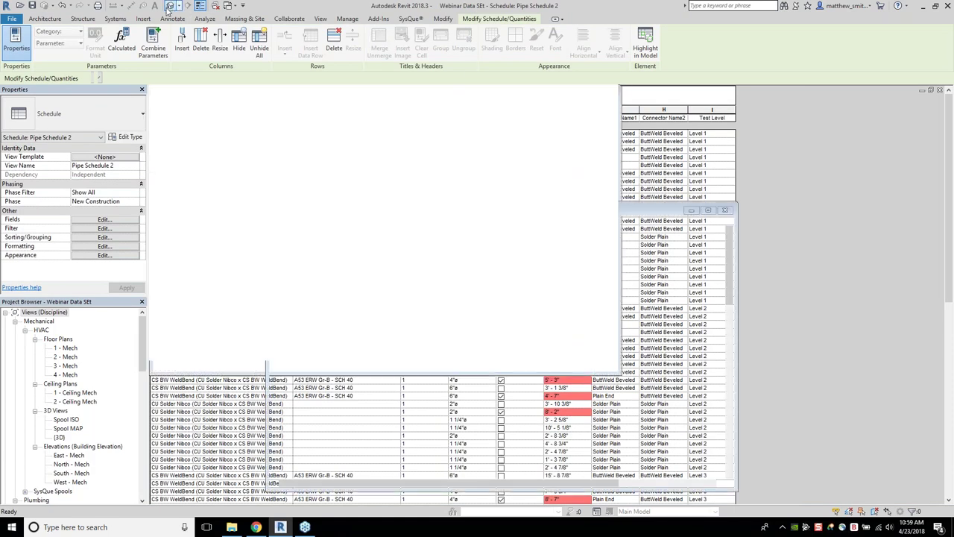
pyautogui.click(170, 6)
pyautogui.scroll(3, 448, 283)
# - Set the reference level of the 4" straight pipe beyond the valve to Level 2
pyautogui.click(522, 234)
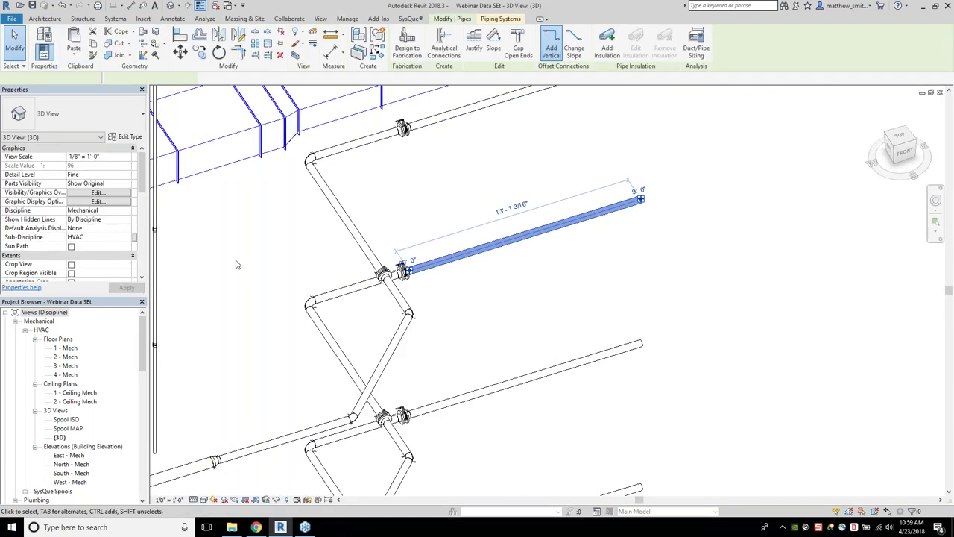
pyautogui.click(96, 175)
pyautogui.click(127, 175)
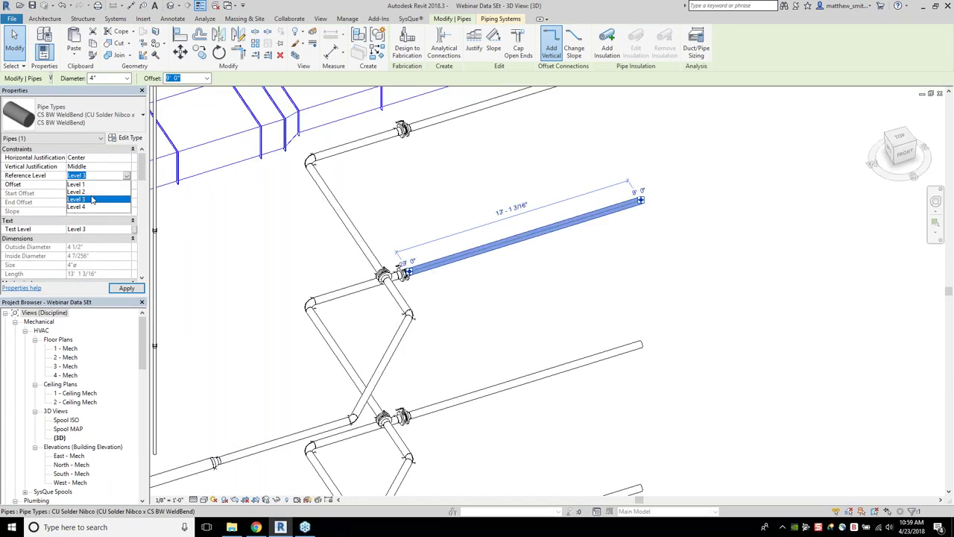
pyautogui.click(101, 198)
pyautogui.click(127, 175)
pyautogui.click(79, 191)
pyautogui.keyDown('shift'); pyautogui.moveTo(470, 261); pyautogui.dragTo(540, 263, button='middle'); pyautogui.keyUp('shift')
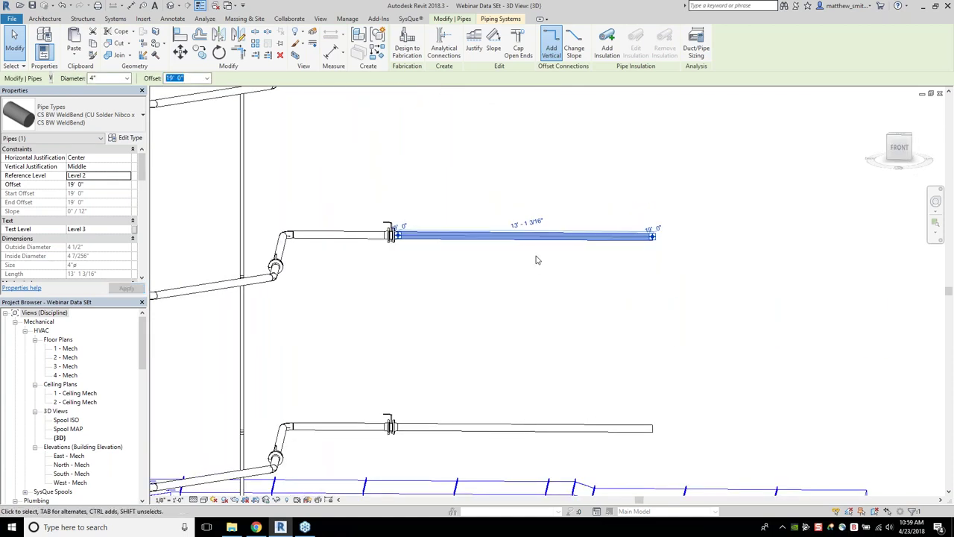
# - Set the selected pipe's reference level to Level 4 and check its offset
pyautogui.click(102, 175)
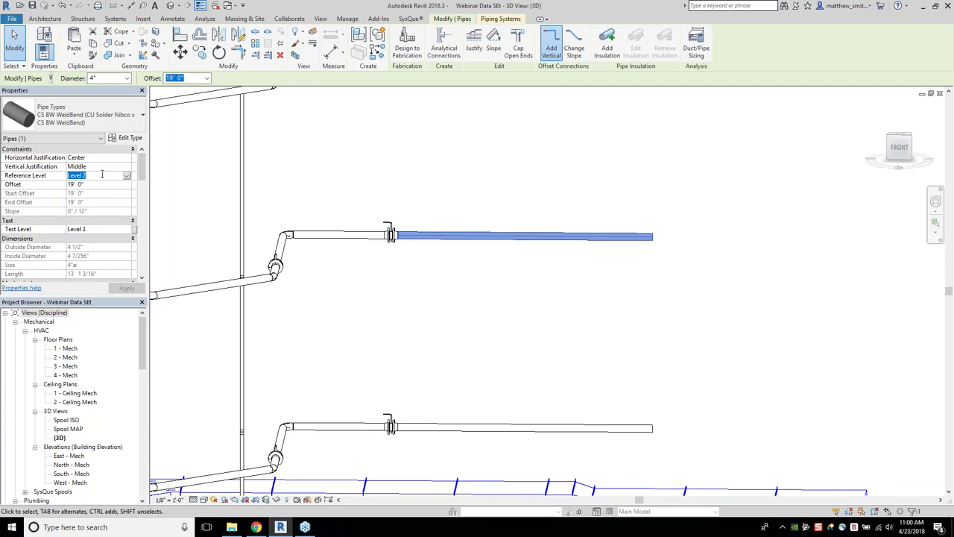
pyautogui.click(97, 184)
pyautogui.click(134, 176)
pyautogui.click(98, 210)
pyautogui.click(98, 185)
# - Set the selected pipe's reference level back to Level 3, check its Test Level parameter, and deselect the pipe
pyautogui.click(128, 176)
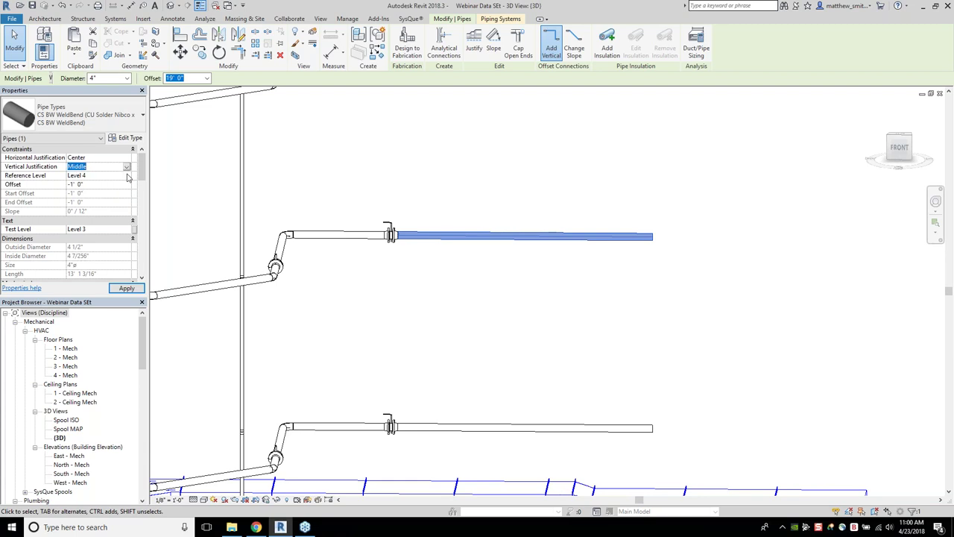
pyautogui.click(127, 176)
pyautogui.click(120, 198)
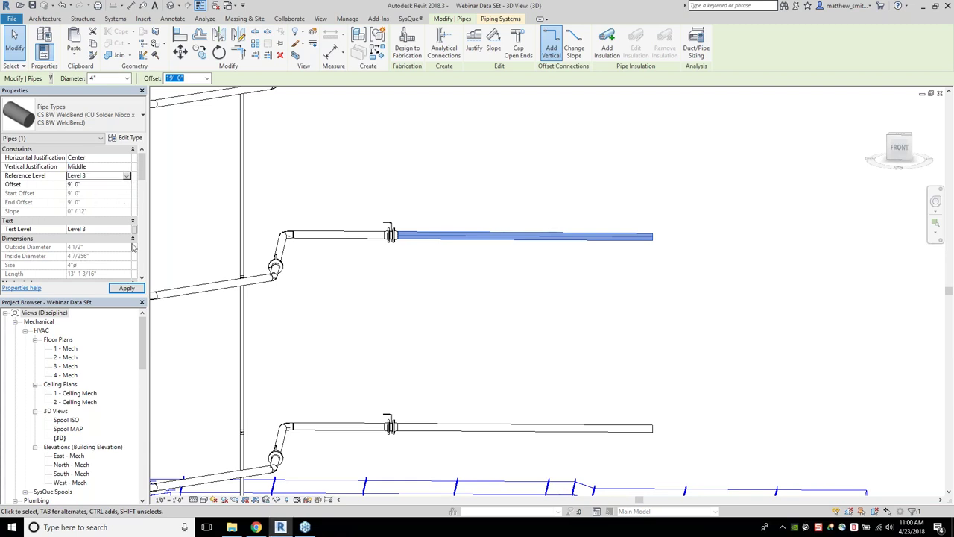
pyautogui.click(91, 230)
pyautogui.click(111, 228)
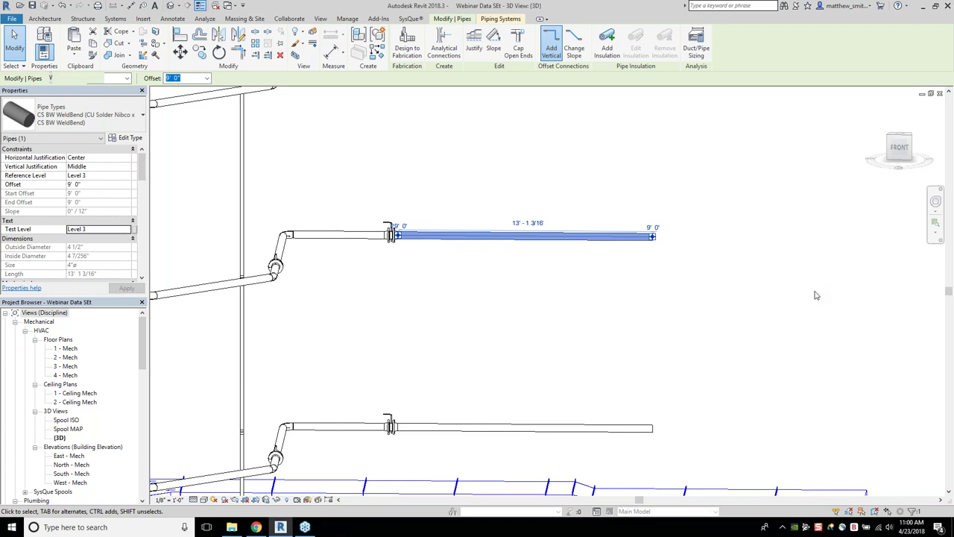
pyautogui.press('Escape')
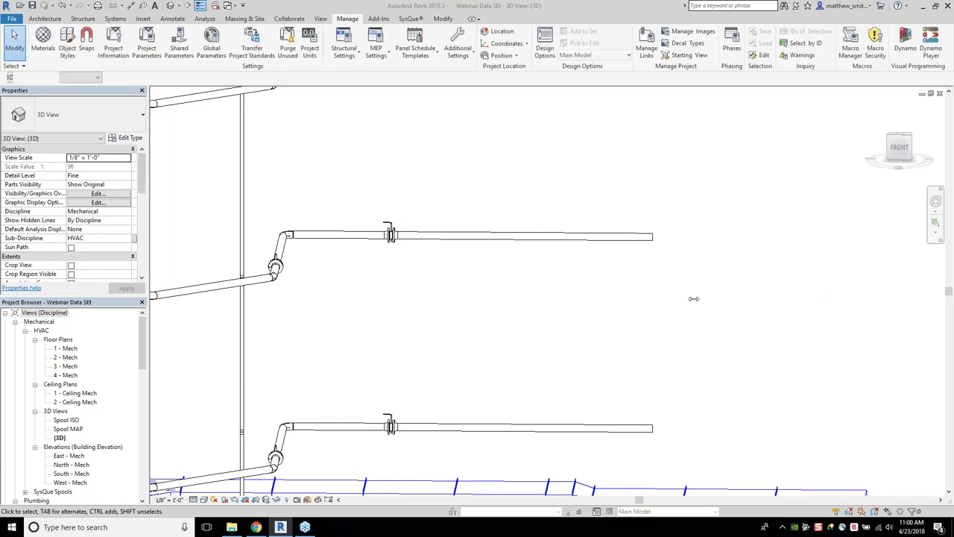